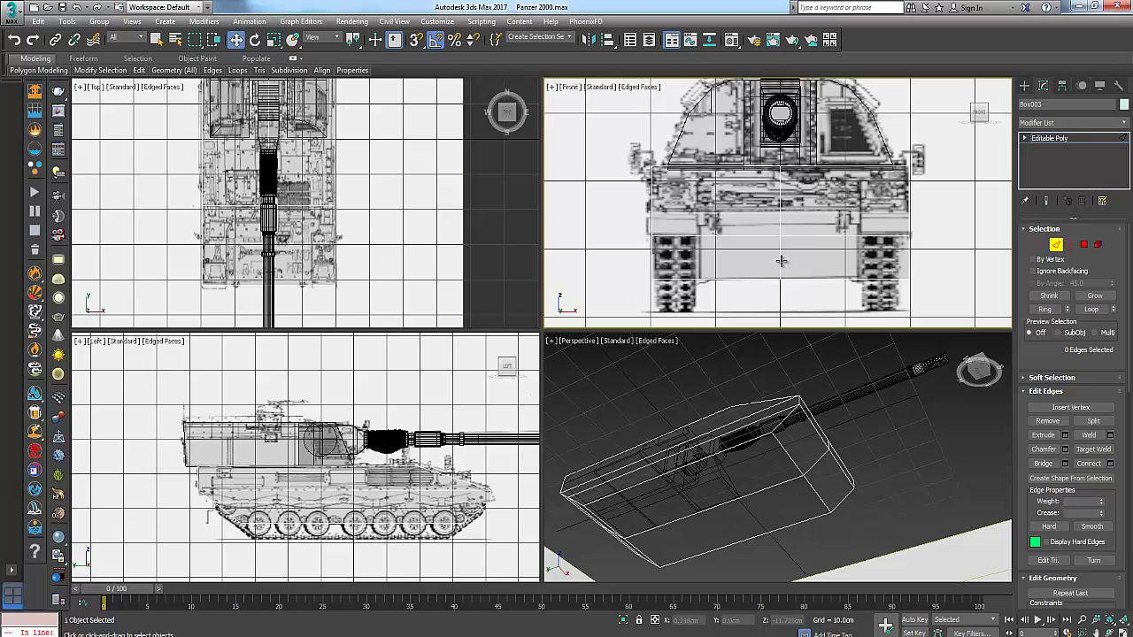
Select the complete edge loop running around the hull box along its vertical centreline.
left_click(781, 261)
middle_click_drag(816, 445, 807, 456, "alt")
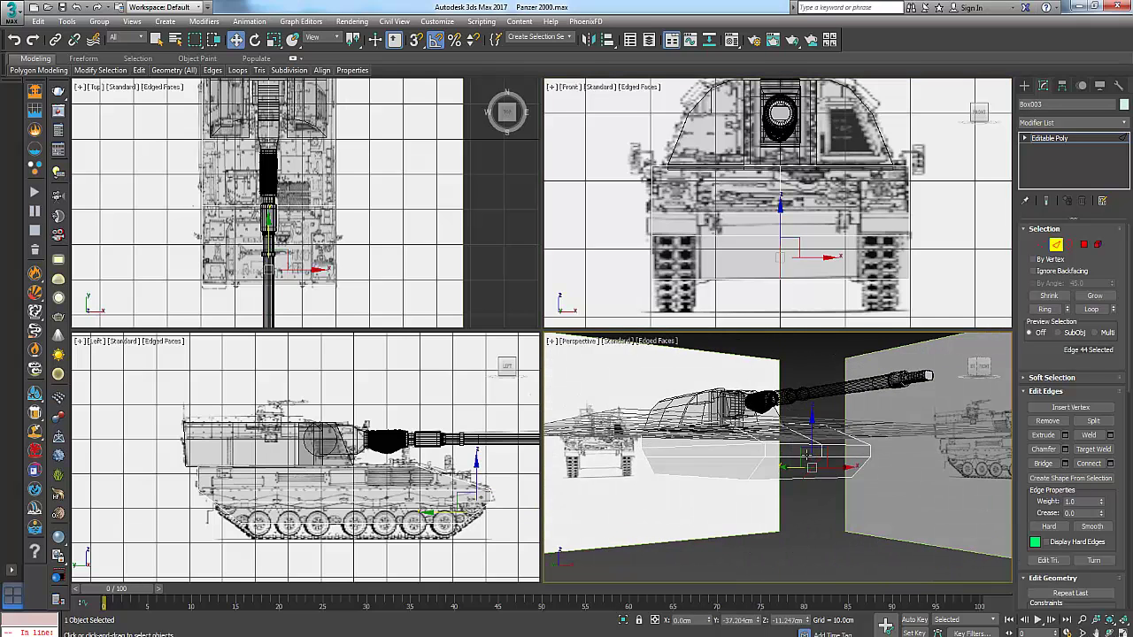
scroll(807, 449, "up", 4)
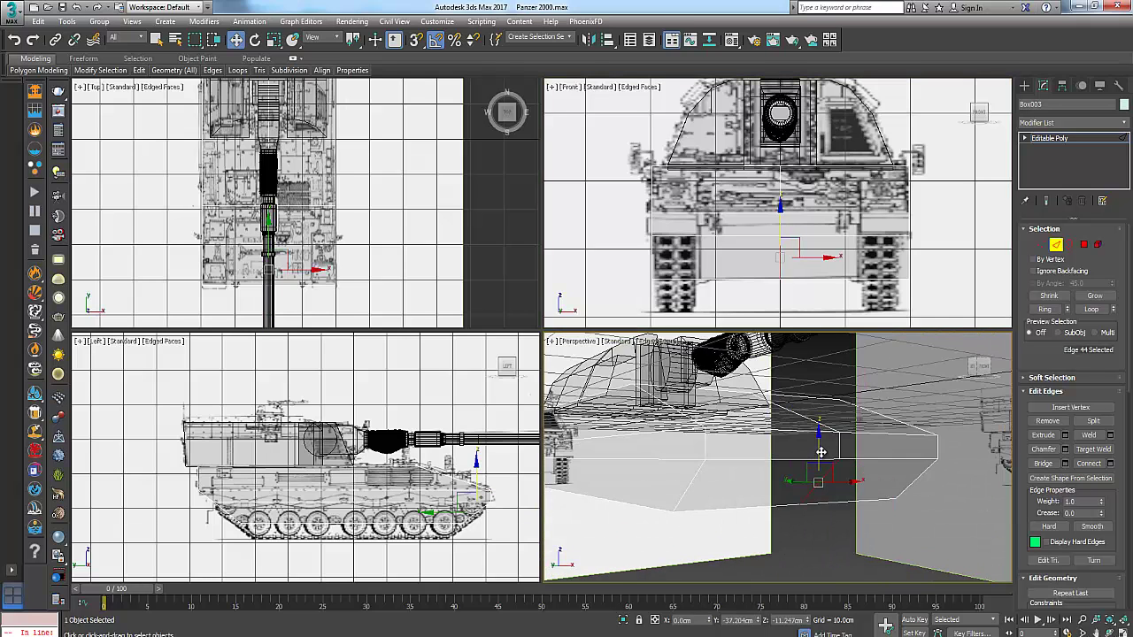
left_click(1092, 308)
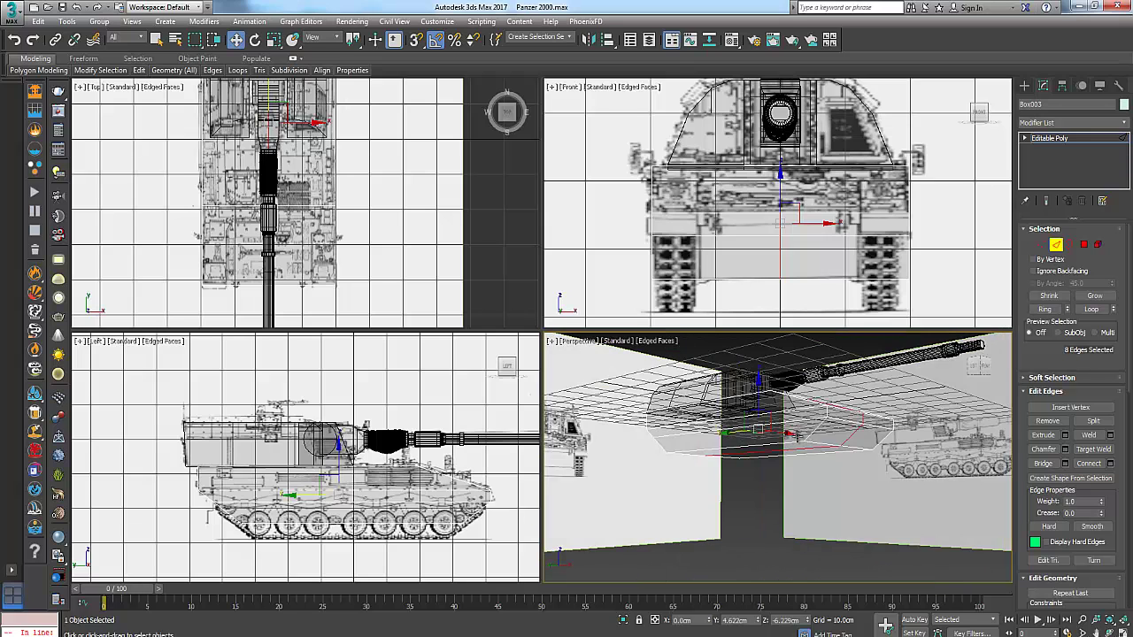
scroll(867, 435, "up", 2)
middle_click_drag(745, 209, 731, 204)
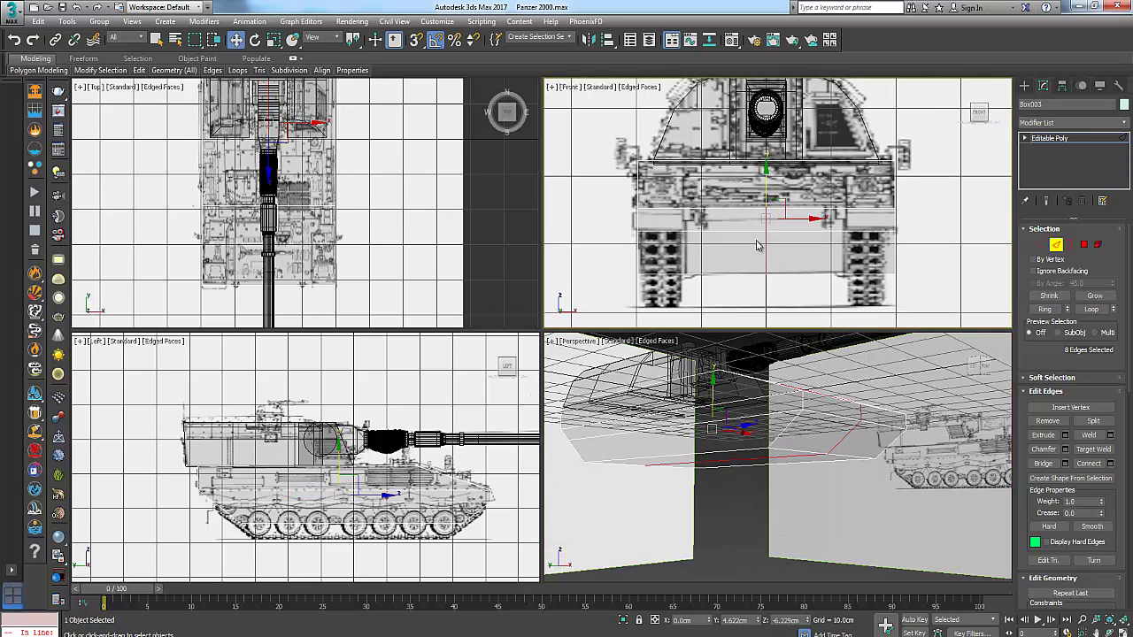
scroll(756, 245, "up", 2)
key("alt+w")
scroll(625, 316, "down", 1)
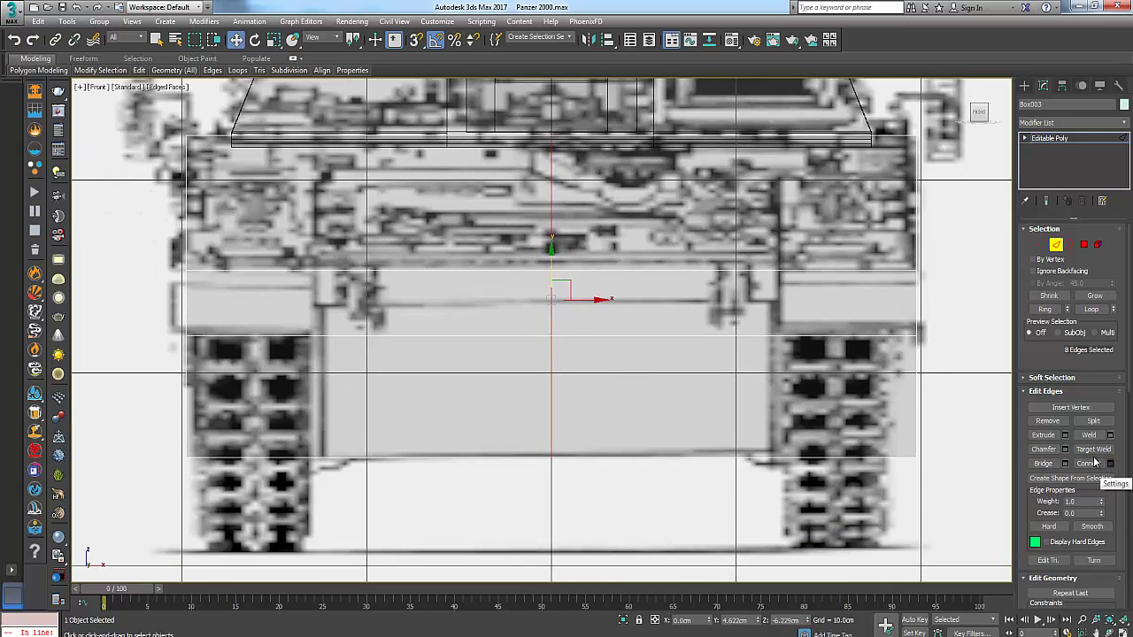
Chamfer the hull's centre edge loop by about 11.8 cm with 2 segments, aligning the outer edges with the tracks' inner sides.
left_click(1064, 448)
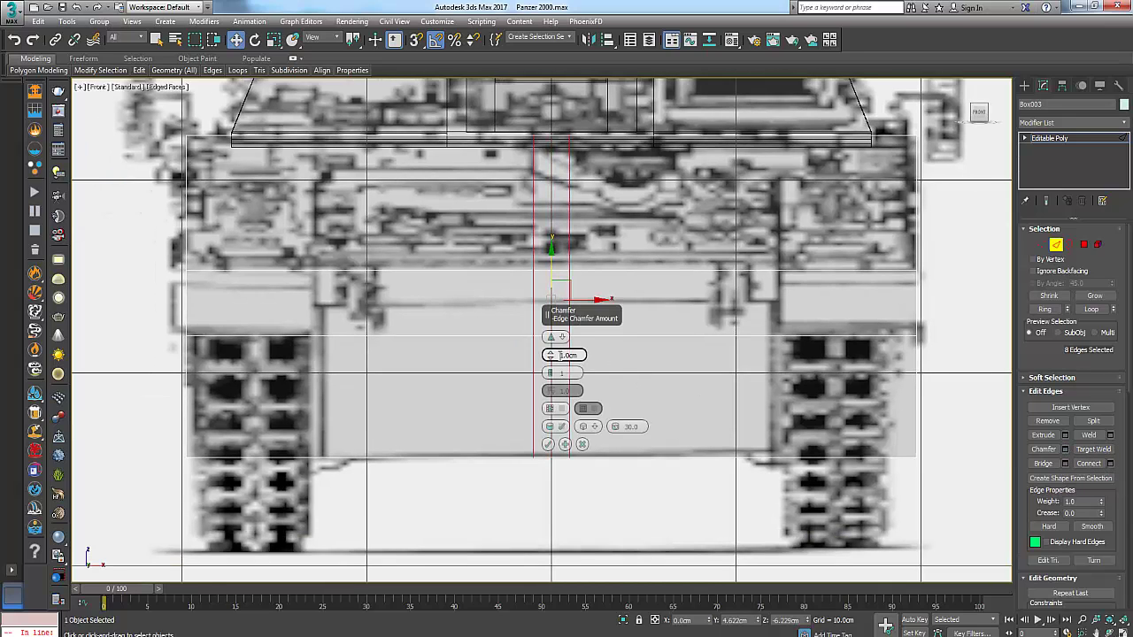
left_click_drag(549, 355, 562, 292)
key("alt+w")
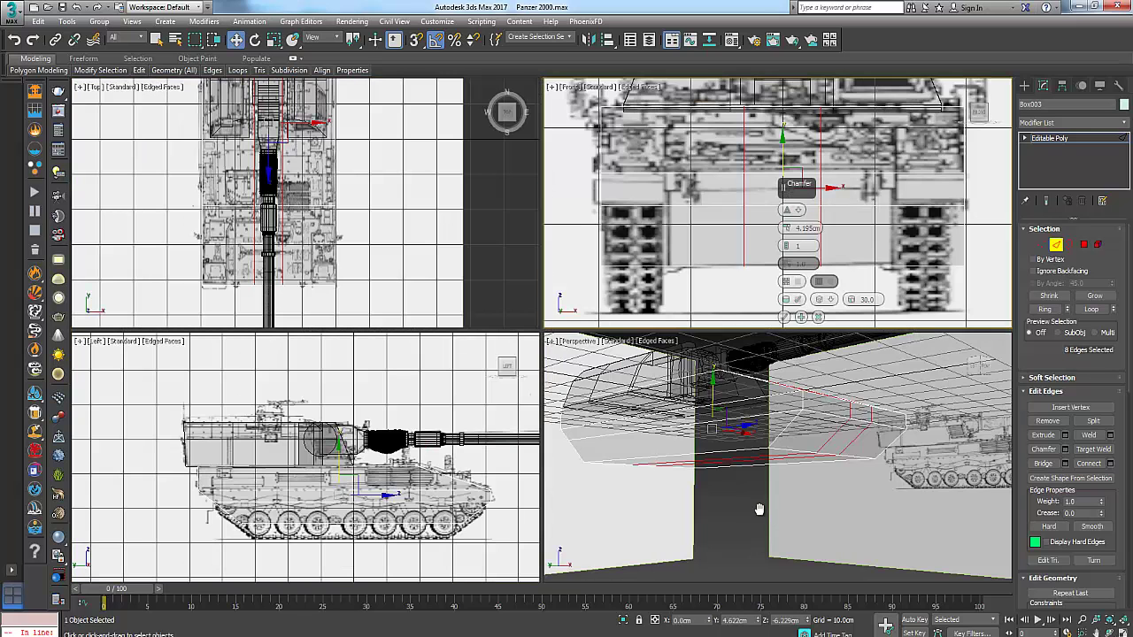
middle_click_drag(758, 508, 753, 450, "alt")
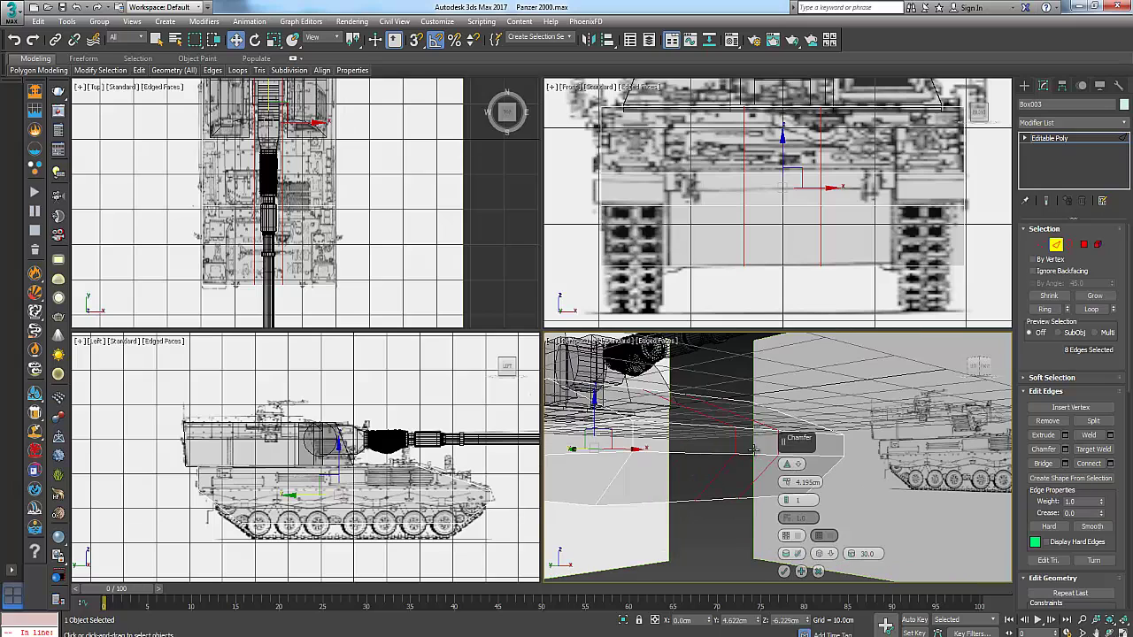
left_click(785, 498)
middle_click_drag(728, 470, 718, 475)
middle_click(738, 257)
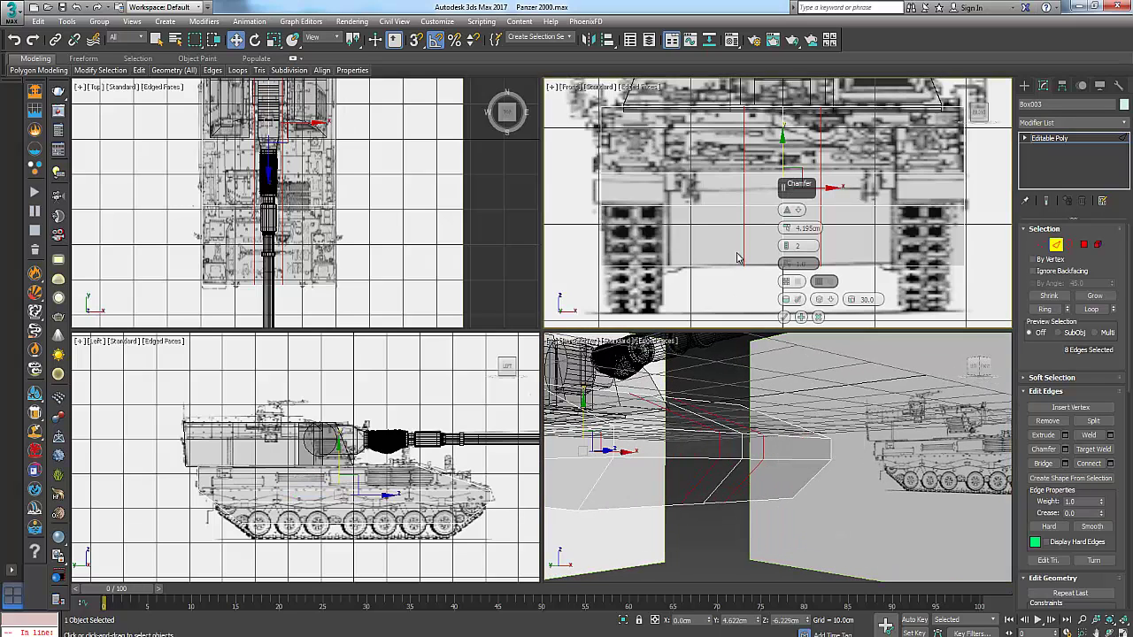
key("alt+w")
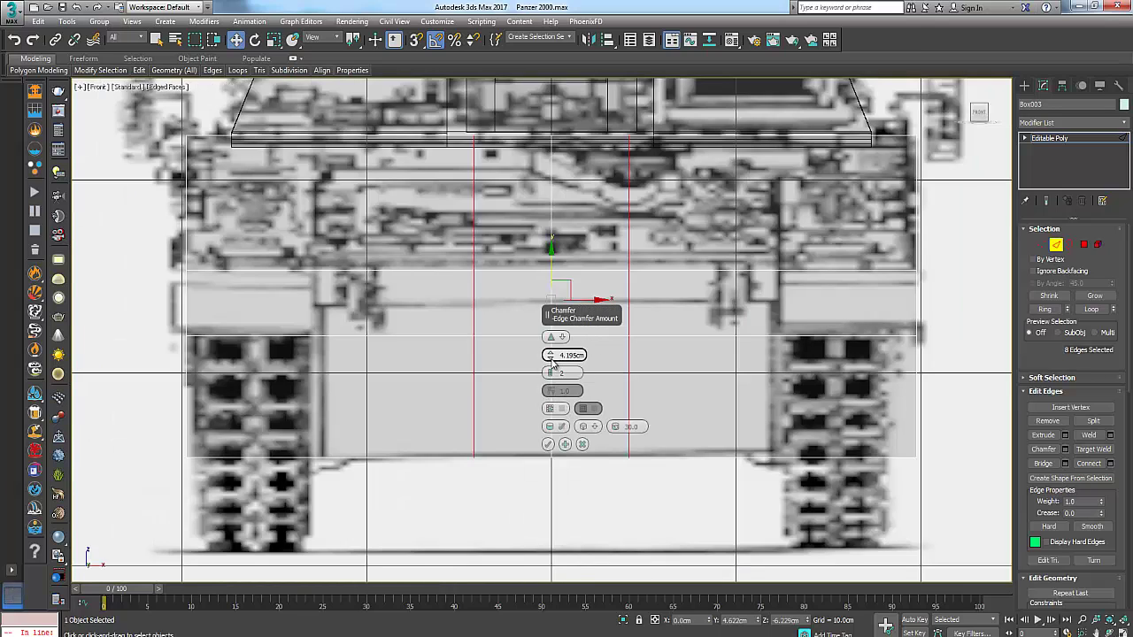
left_click_drag(564, 355, 584, 210)
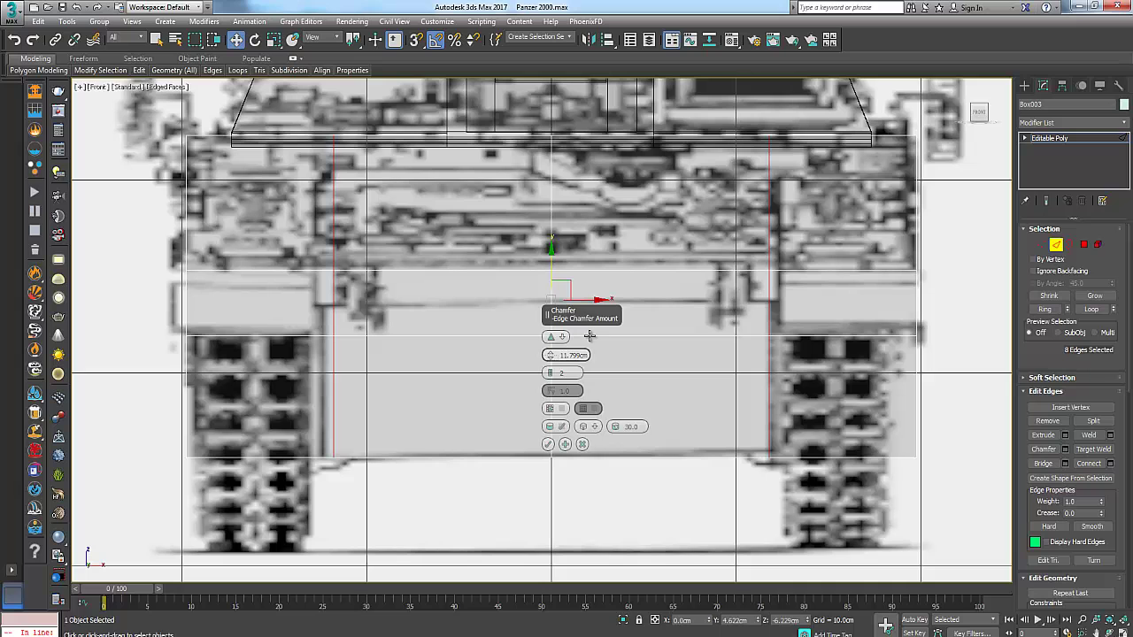
left_click(548, 444)
Inspect the chamfered hull edges against the front blueprint and in perspective.
scroll(576, 443, "down", 8)
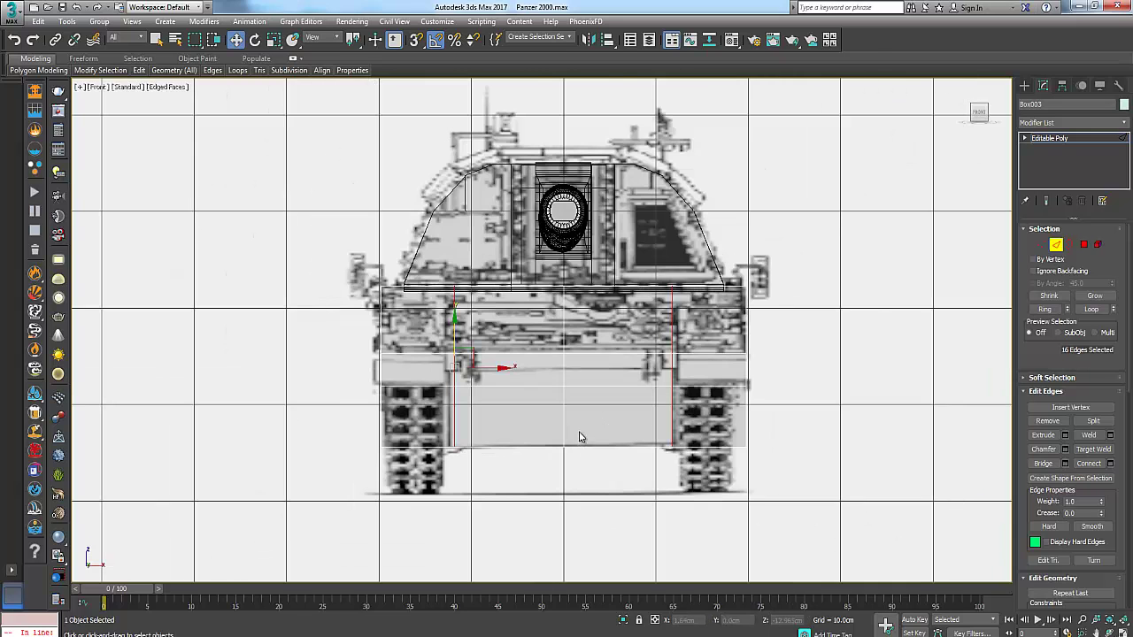
key("alt+w")
middle_click_drag(464, 457, 451, 463)
scroll(761, 489, "down", 6)
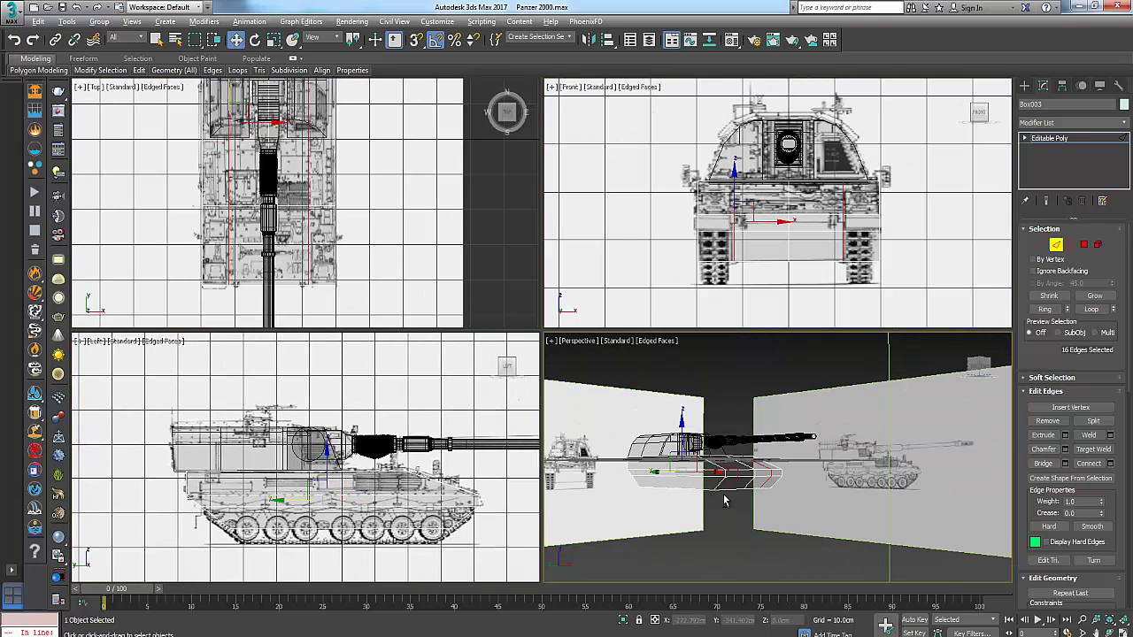
mouse_move(726, 498)
middle_mouse_down("alt")
mouse_move(817, 515)
mouse_move(727, 503)
middle_mouse_up("alt")
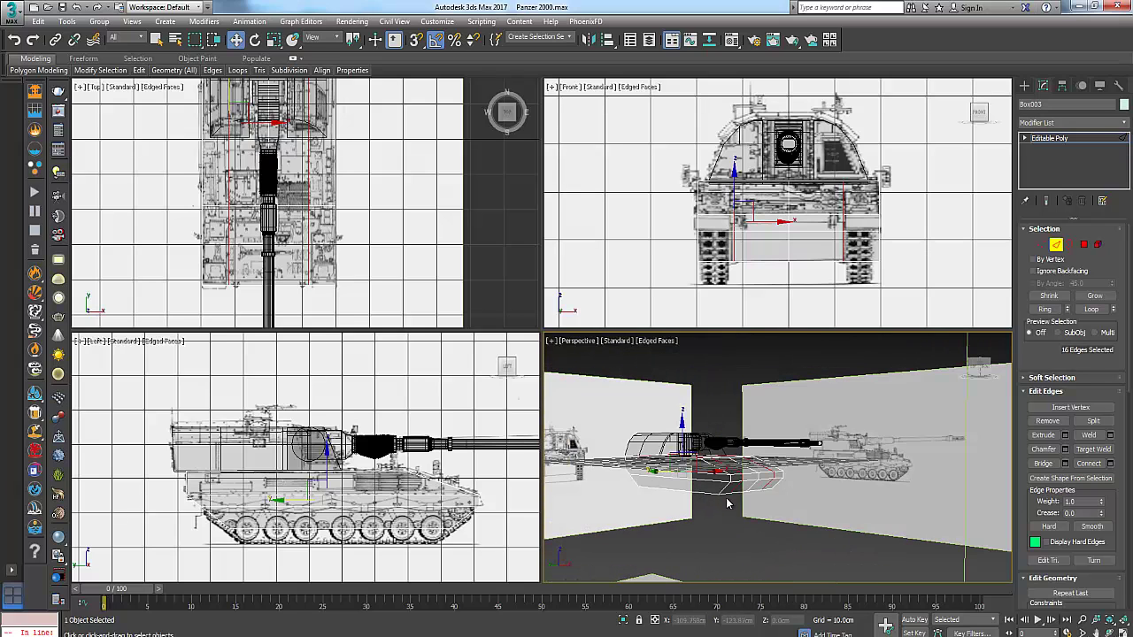
scroll(779, 252, "up", 5)
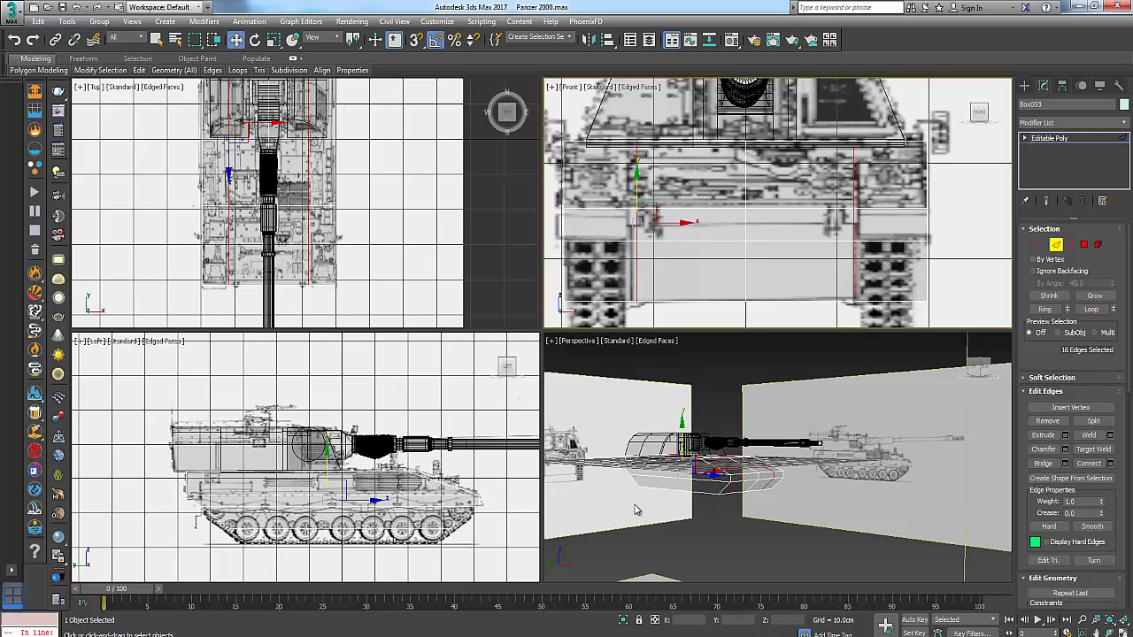
scroll(674, 478, "up", 4)
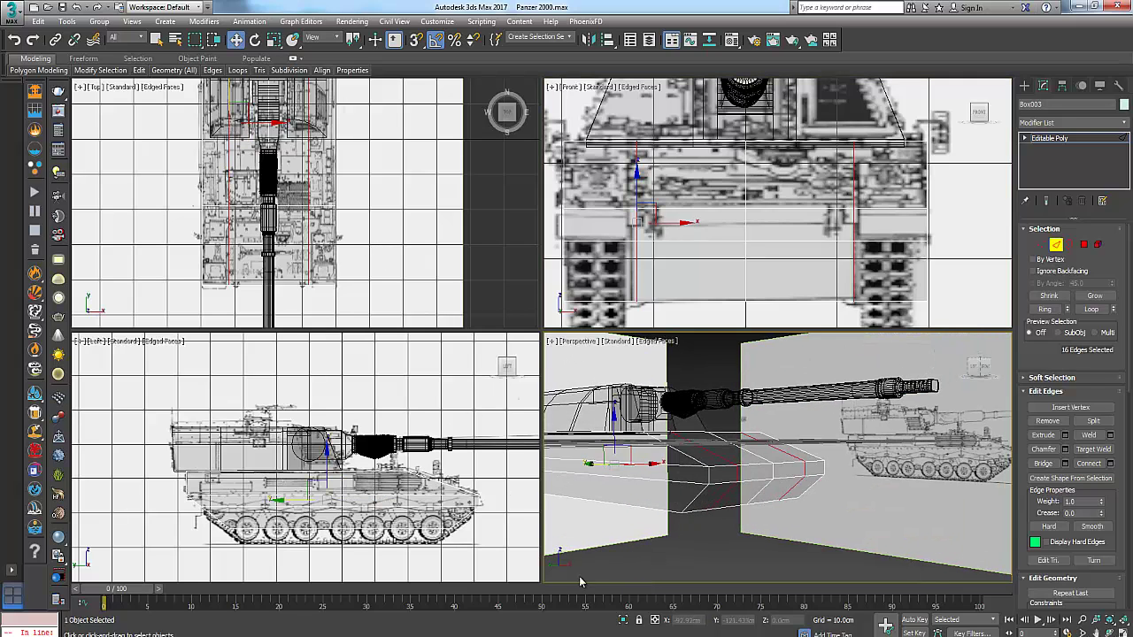
Switch to the photo viewer and examine the front hull in the Panzerhaubitze 2000 reference images, returning to 3ds Max when done.
mouse_move(491, 626)
left_click(520, 579)
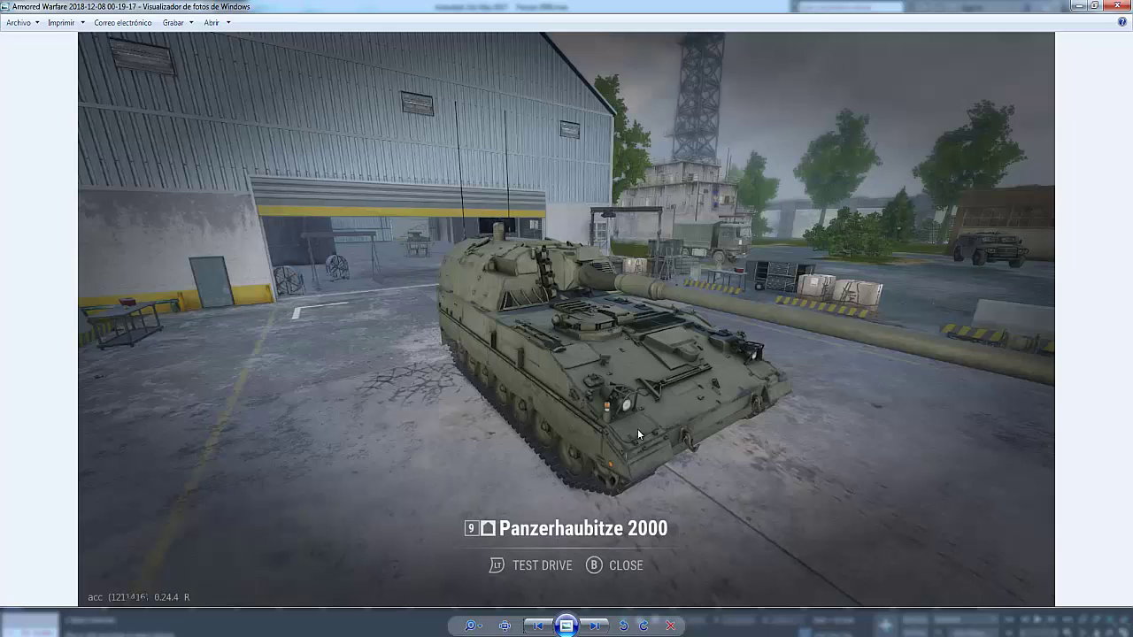
left_click(593, 625)
left_click(594, 626)
left_click(594, 625)
left_click(594, 625)
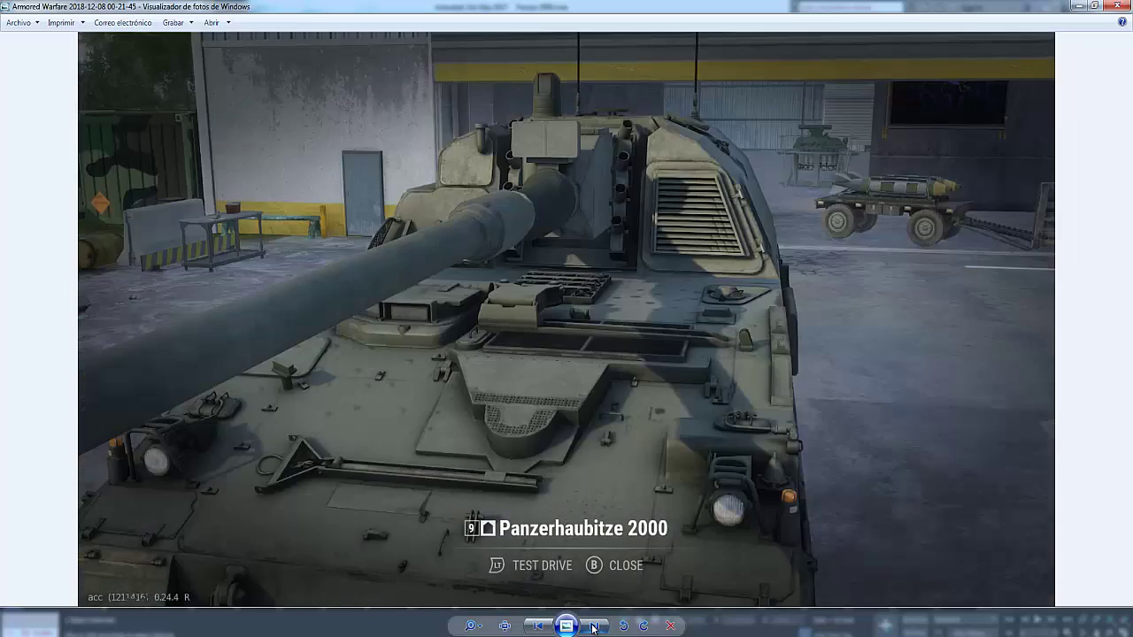
left_click(594, 625)
left_click(593, 625)
left_click(594, 625)
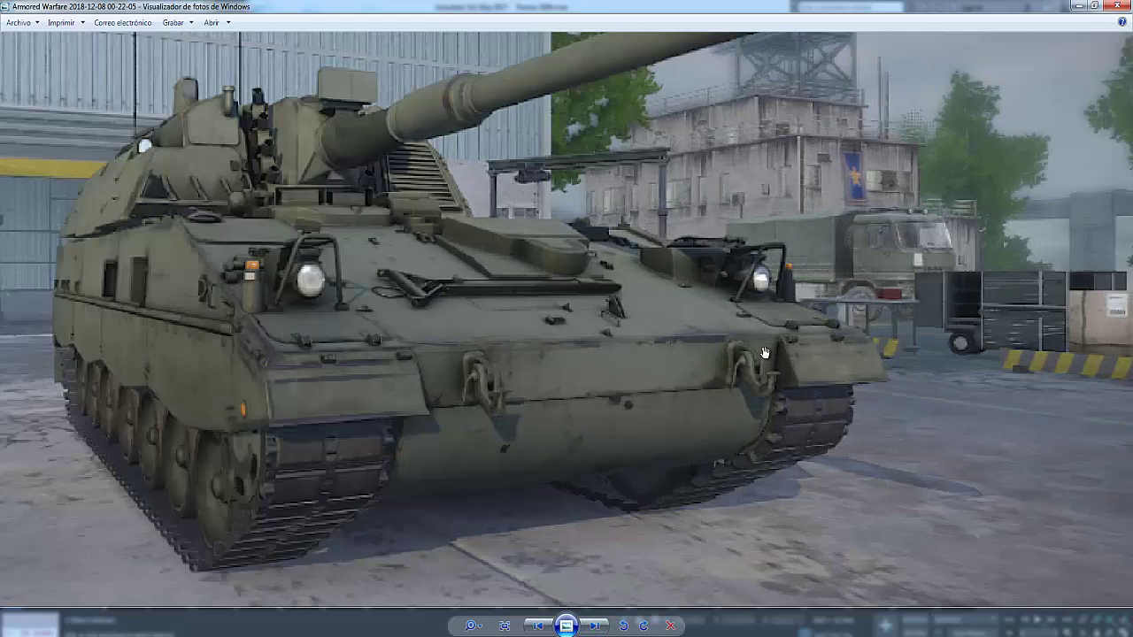
key("alt+Tab")
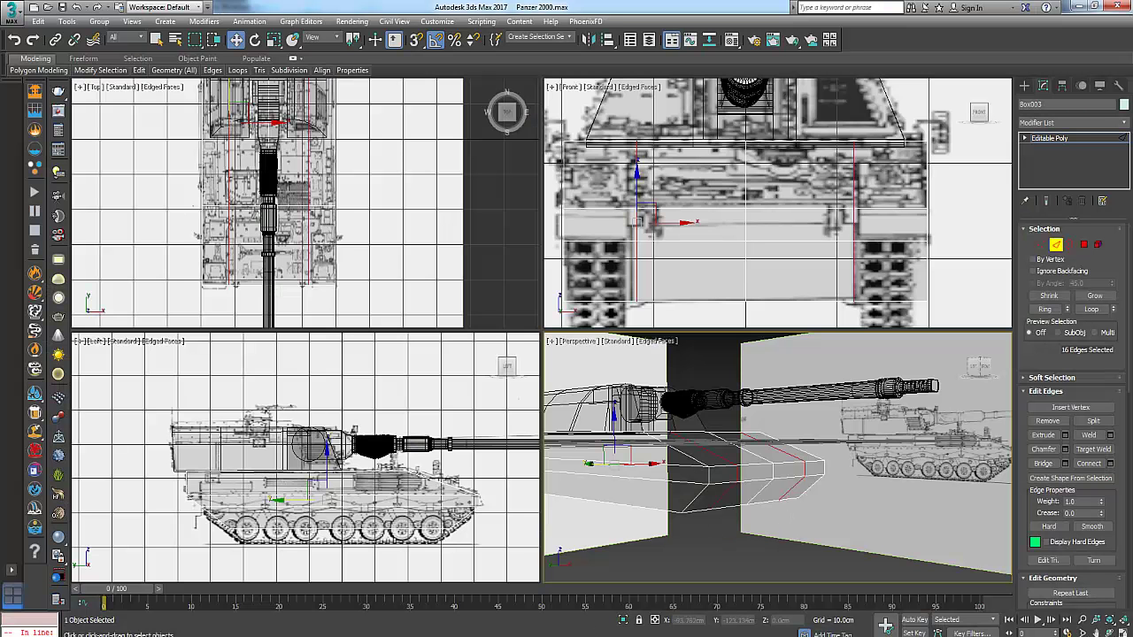
left_click(731, 636)
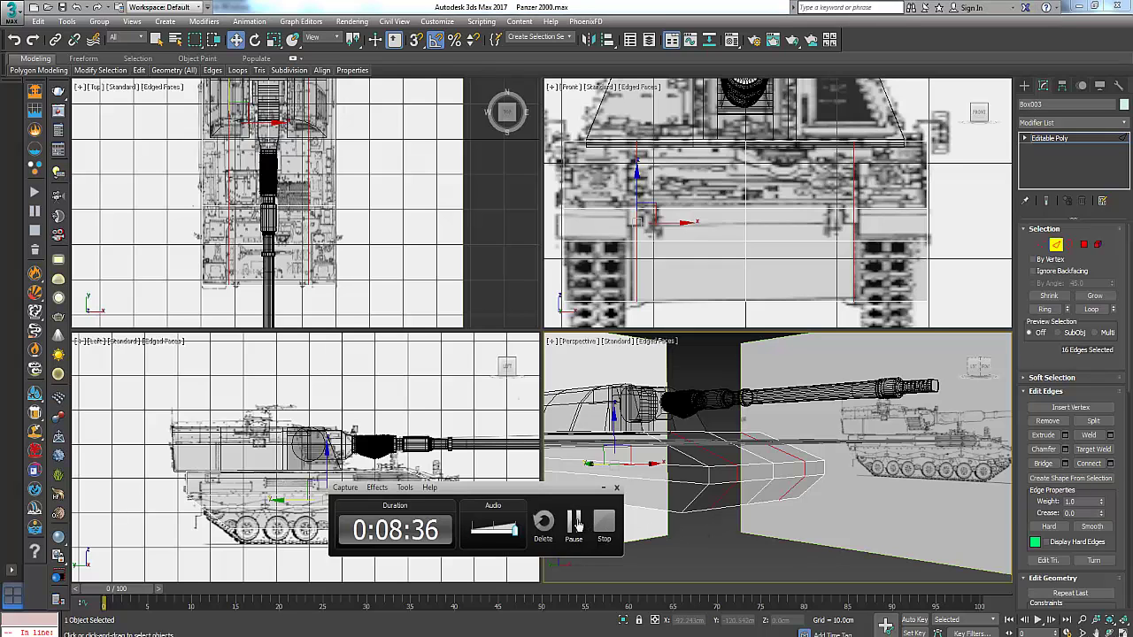
left_click(615, 526)
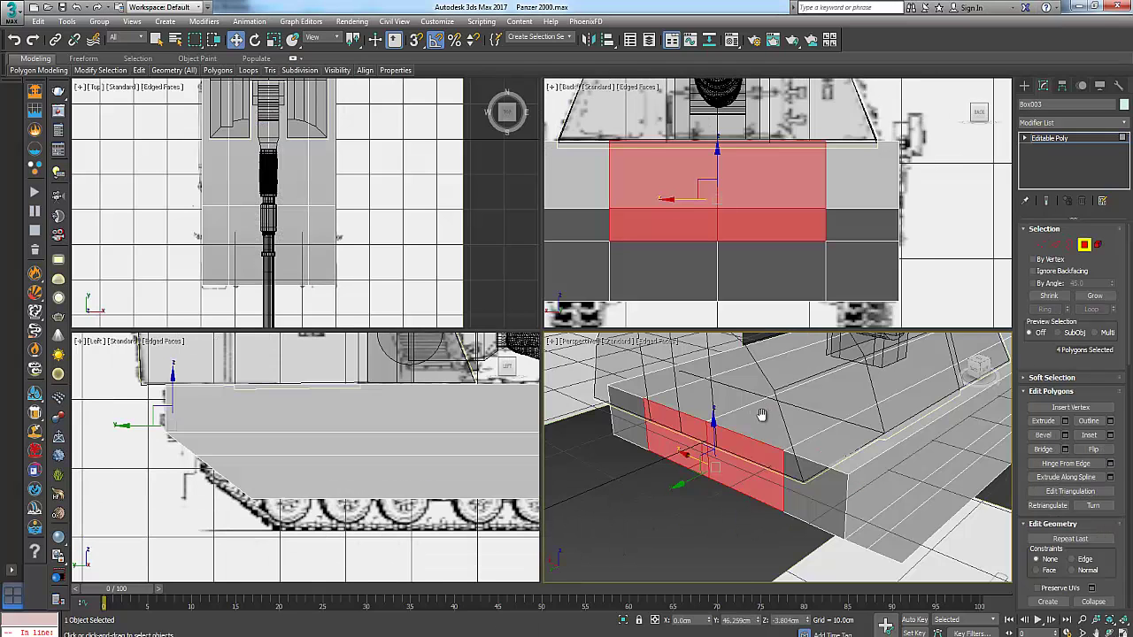
Make the hull see-through and connect its ring of lengthwise edges with one new crosswise edge loop.
middle_click_drag(753, 412, 741, 433, "alt")
right_click(405, 461)
key("alt+x")
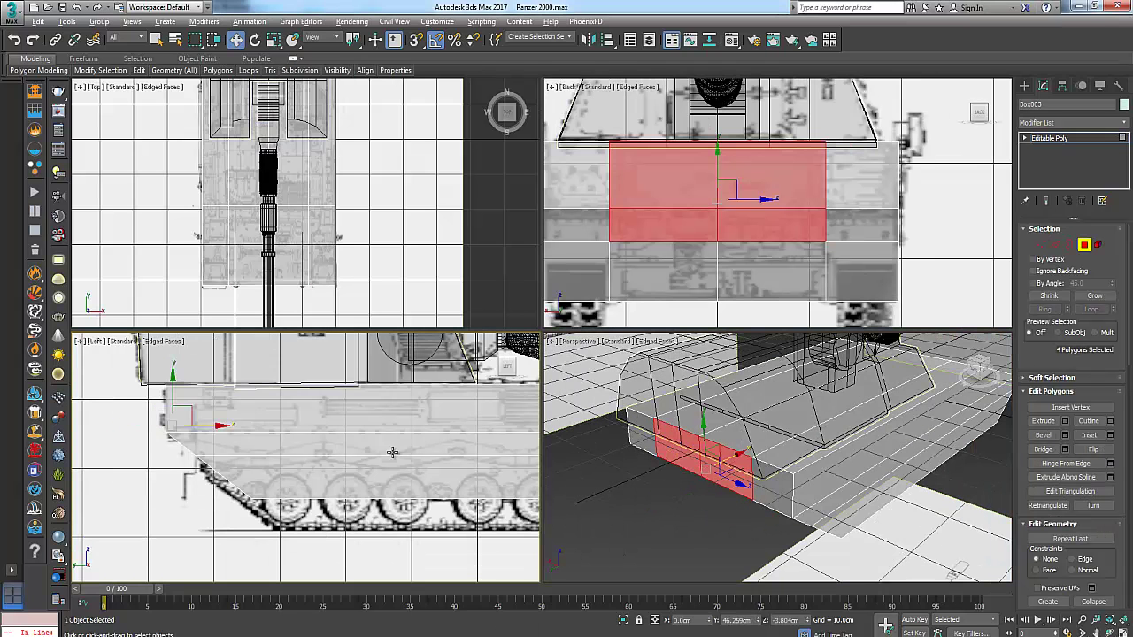
left_click(1056, 245)
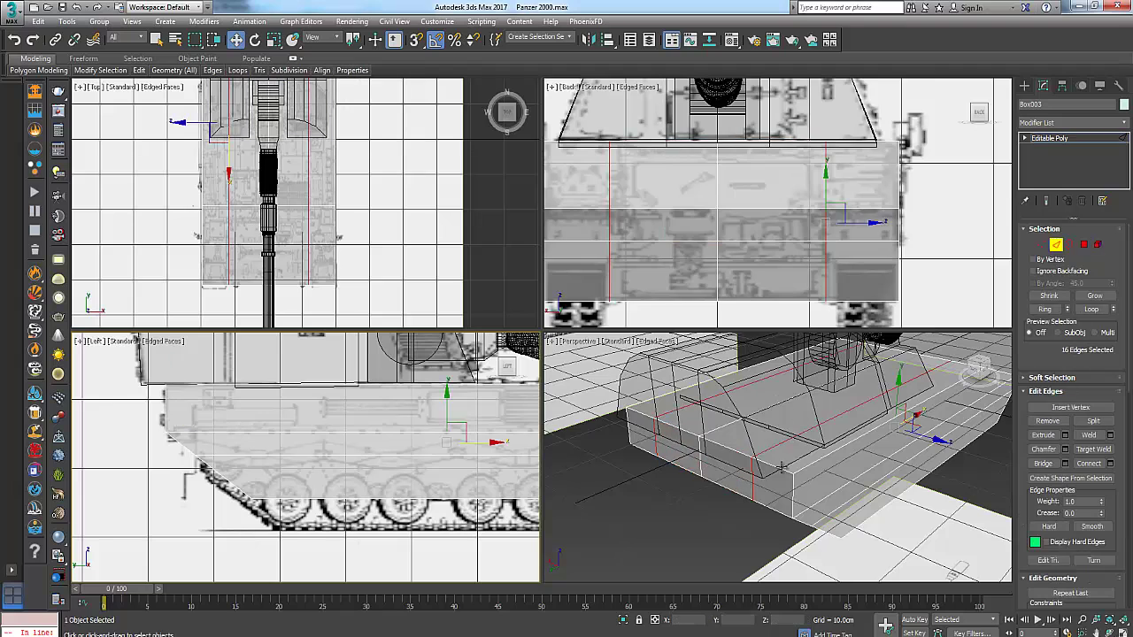
double_click(726, 464)
scroll(389, 405, "down", 2)
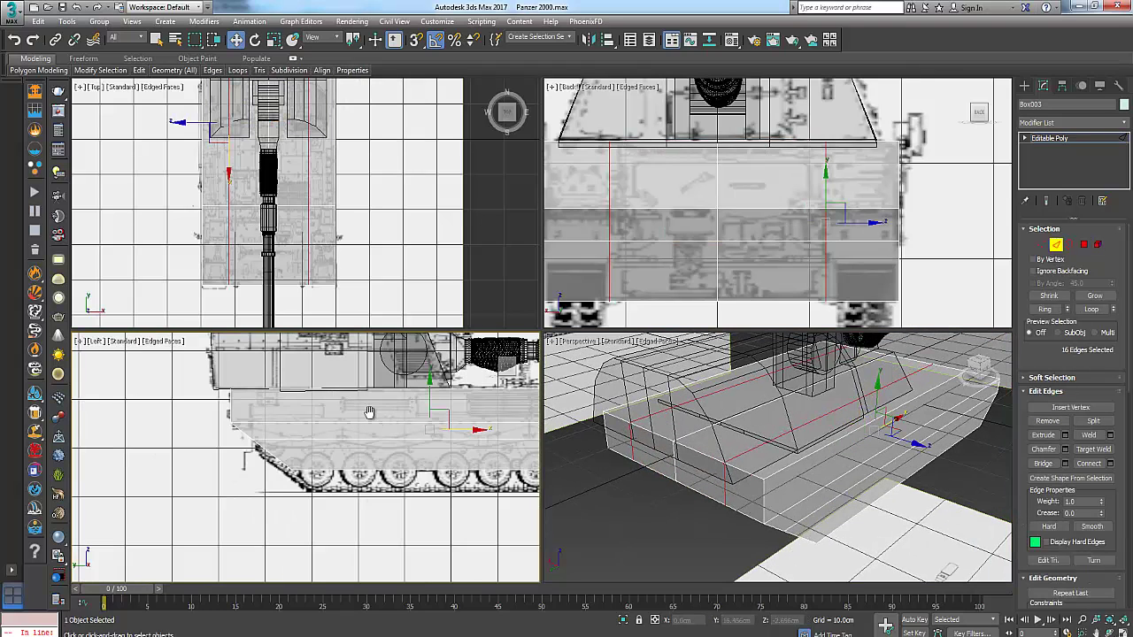
middle_click_drag(369, 413, 353, 416)
left_click_drag(356, 535, 357, 537)
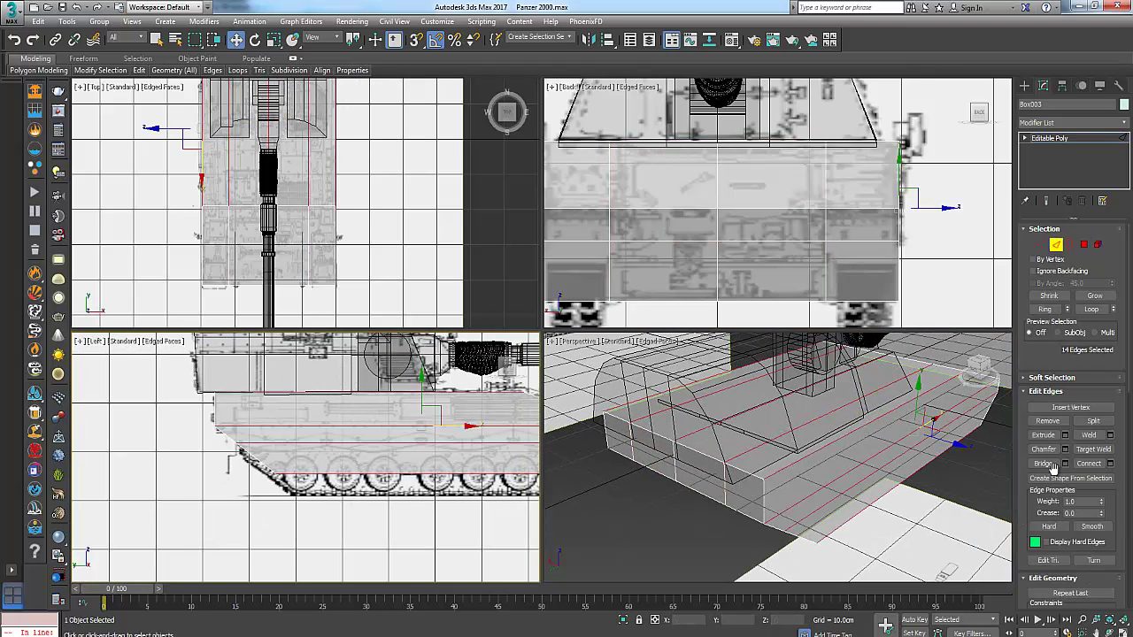
left_click(1112, 464)
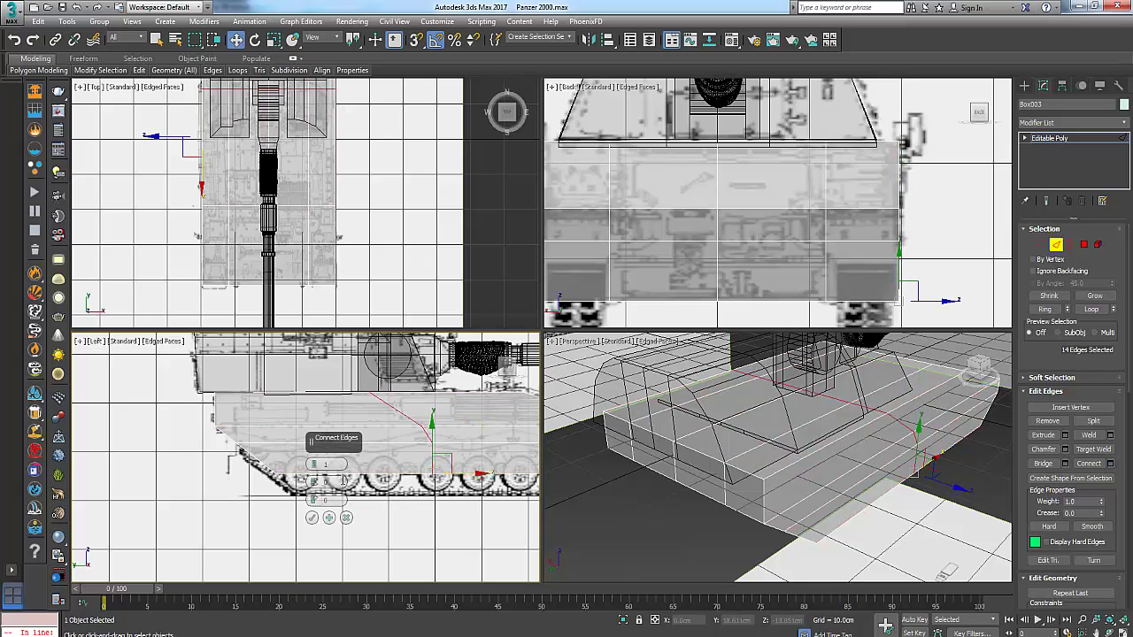
Try to flatten the new crosswise edge loop with Make Planar on the X, Y and Z axes, undoing the attempts.
scroll(1089, 460, "down", 5)
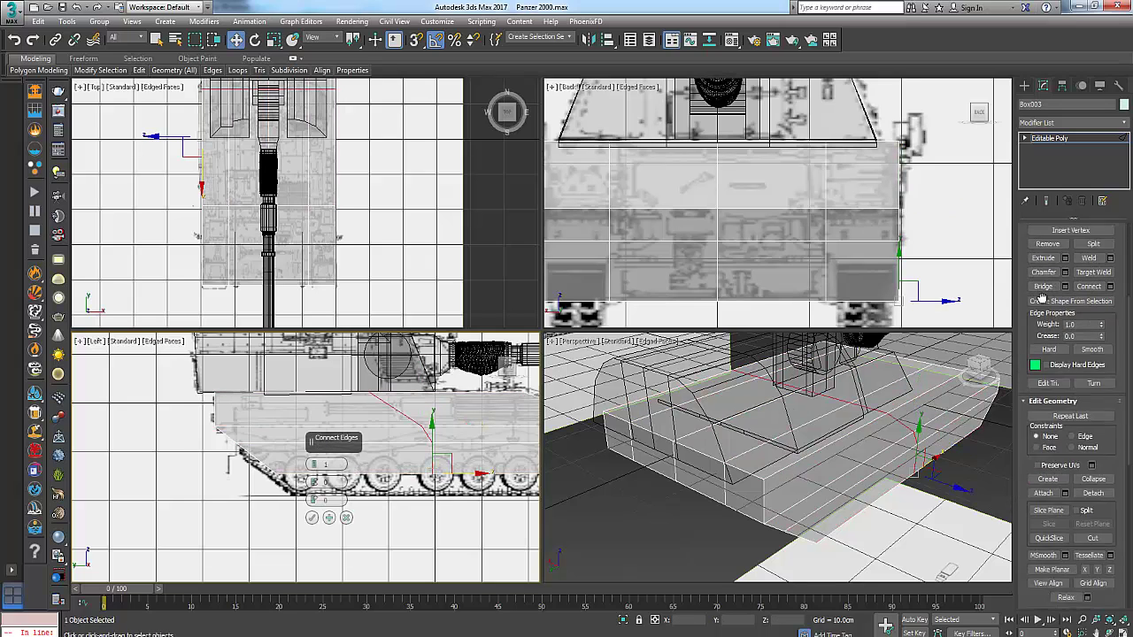
left_click(1084, 536)
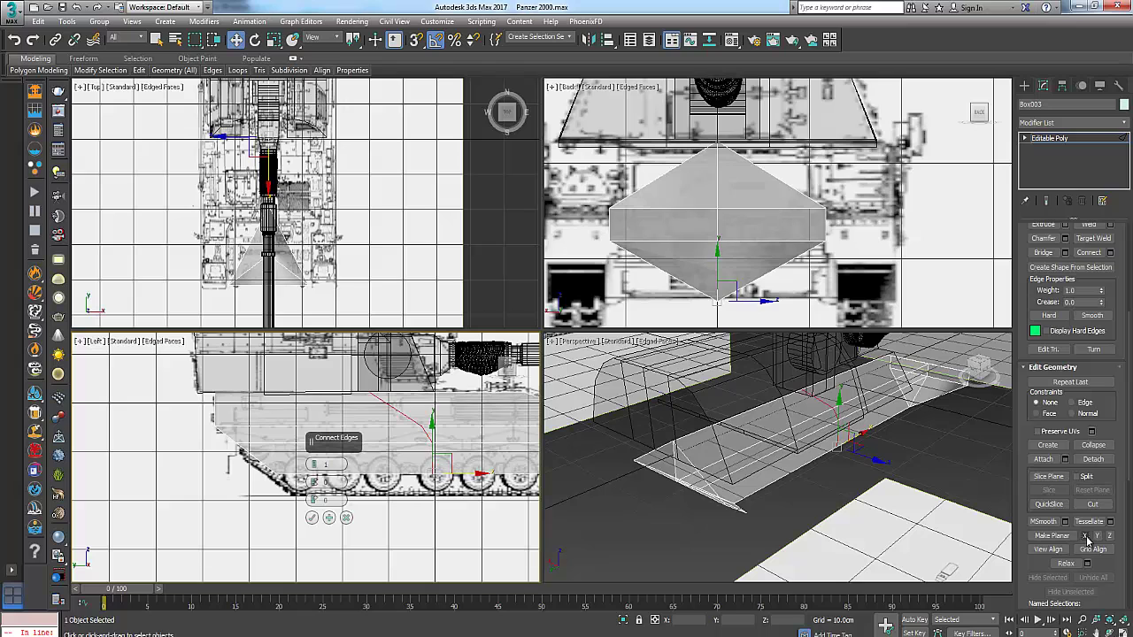
left_click(1097, 536)
left_click(1098, 535)
key("ctrl+z")
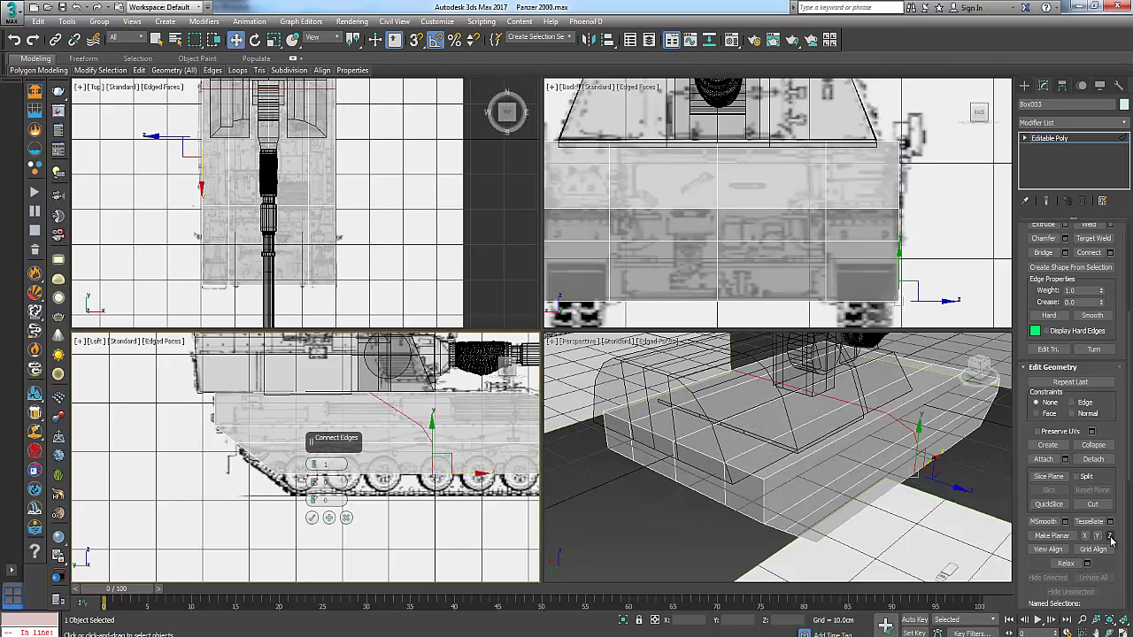
left_click(1109, 537)
key("ctrl+z")
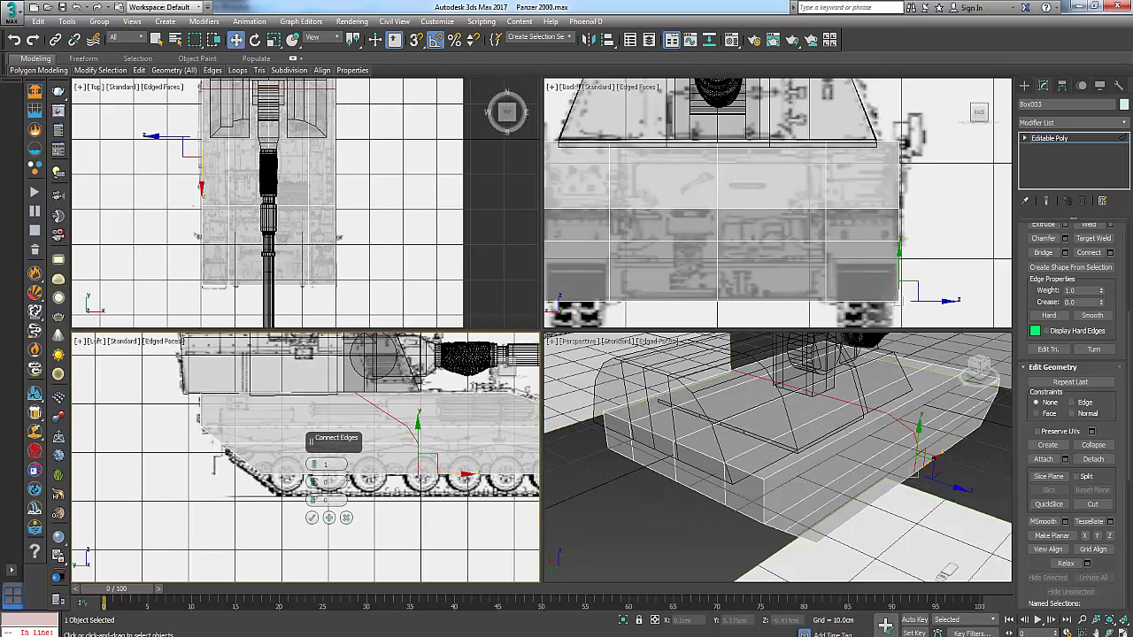
Scale the new crosswise edge loop flat along the hull's length and move it about 24 cm toward the rear.
left_click(274, 40)
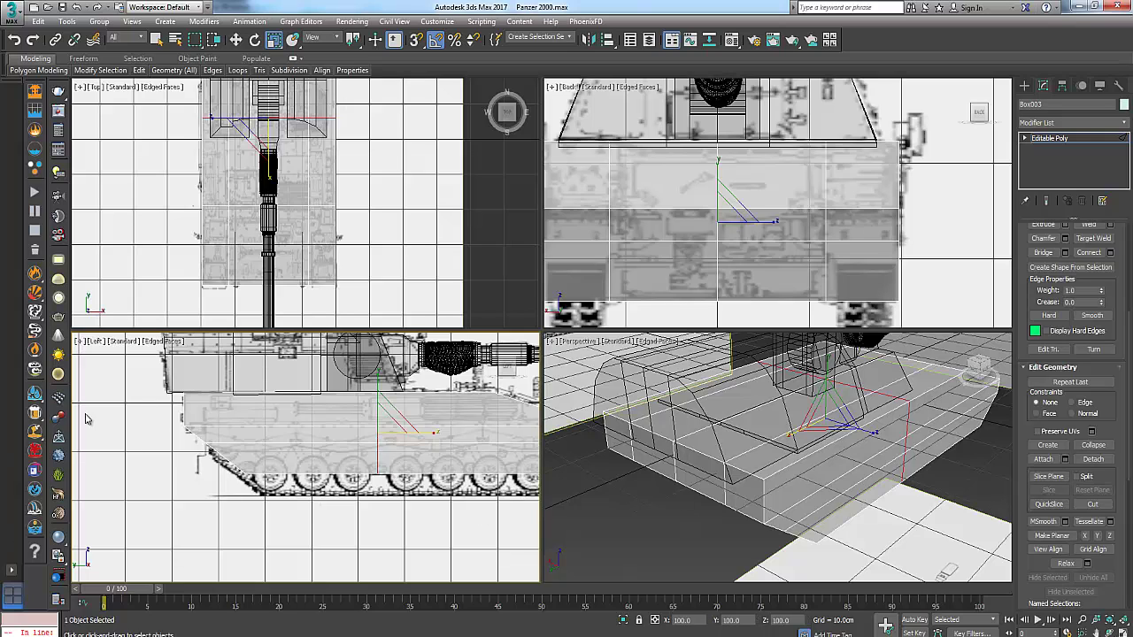
key("r")
key("w")
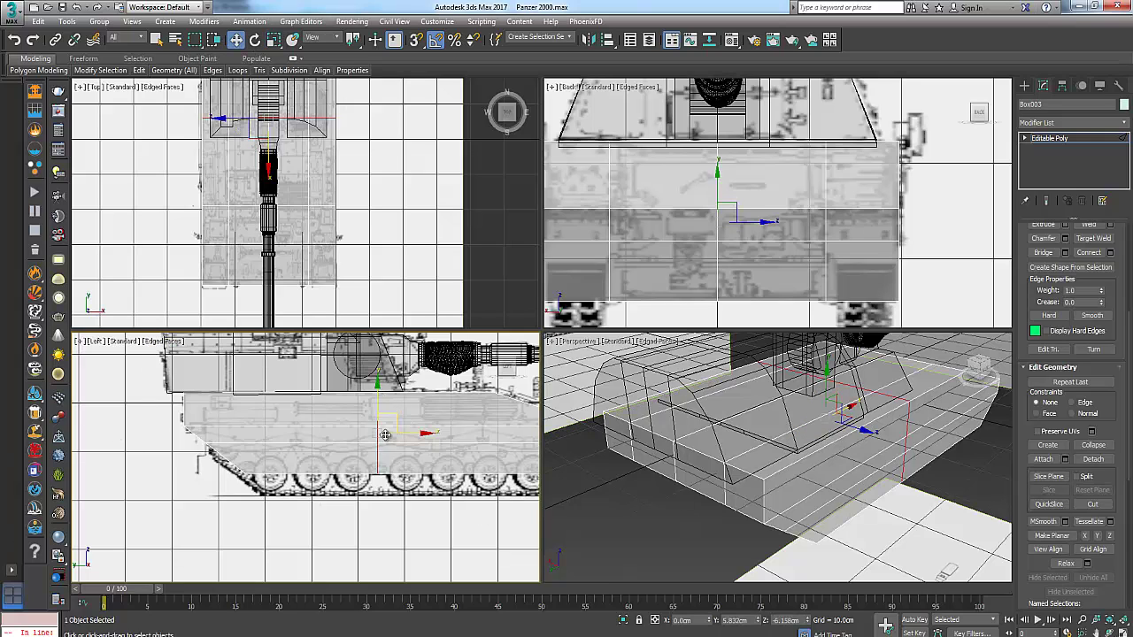
left_click_drag(415, 435, 303, 424)
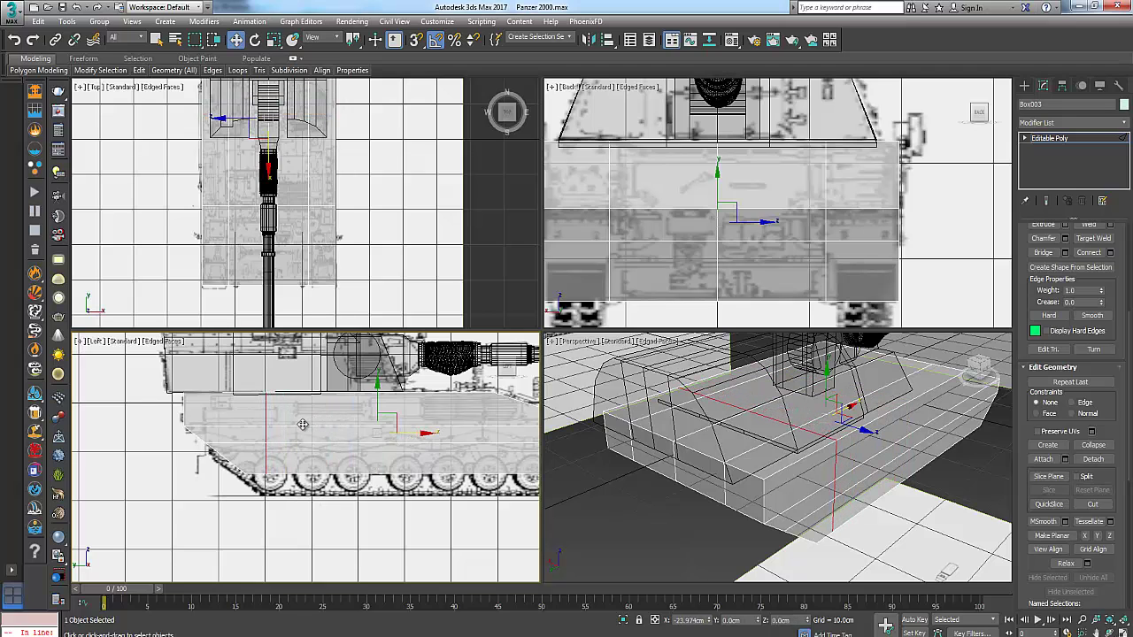
left_click(748, 489)
middle_click_drag(338, 421, 373, 438)
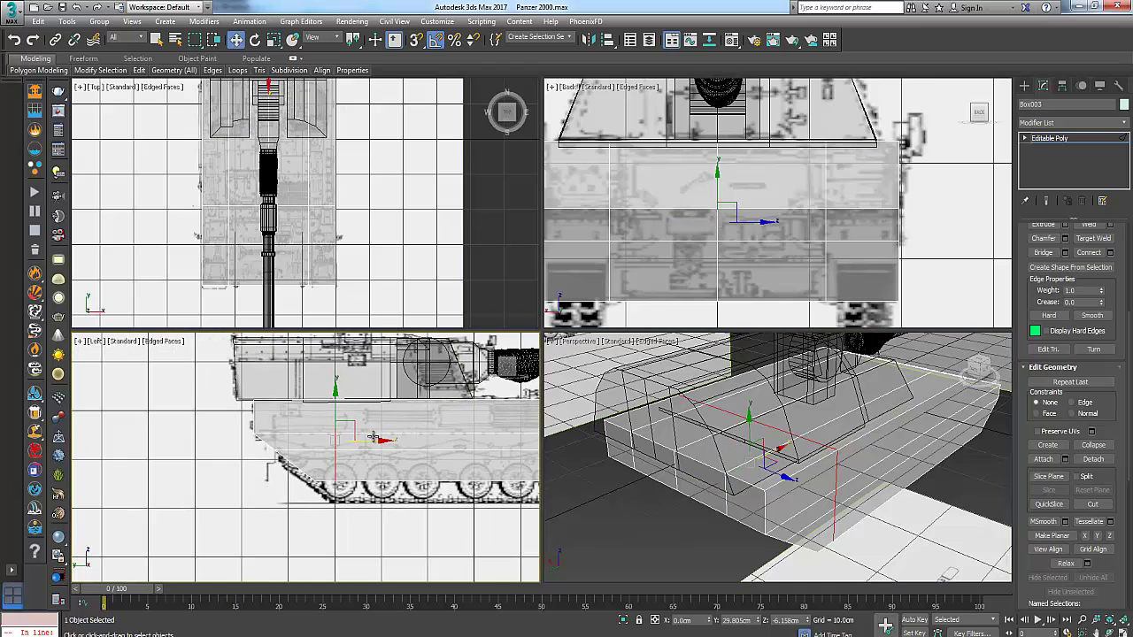
Move the new crosswise edge loop about 3.3 cm further toward the hull's rear.
left_click_drag(370, 439, 354, 440)
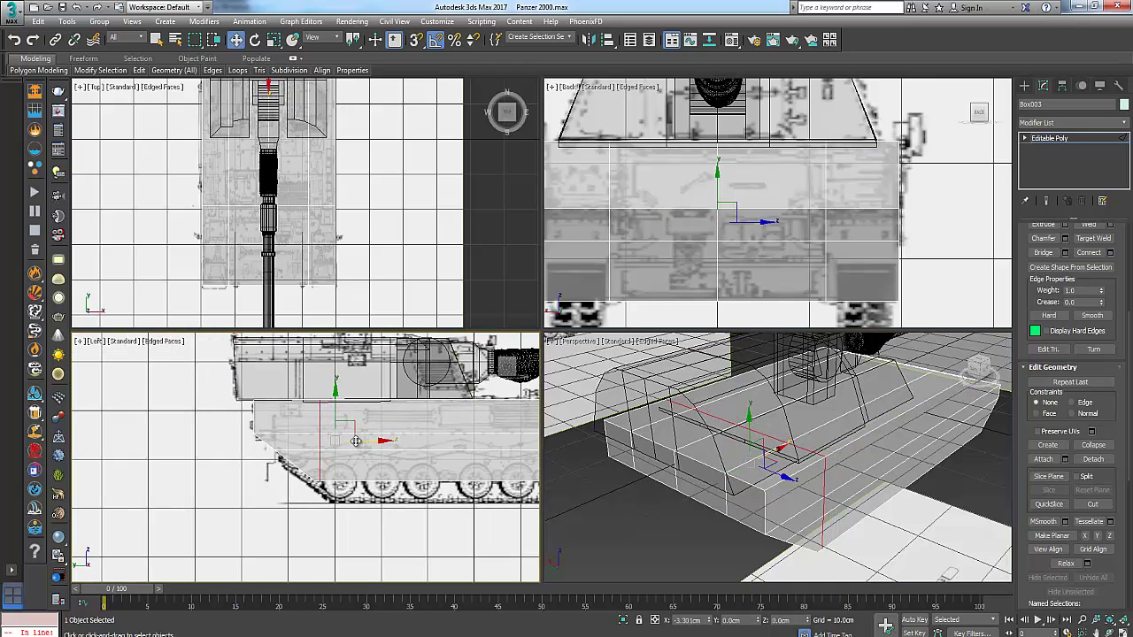
middle_click_drag(753, 515, 728, 508, "alt")
scroll(716, 482, "up", 3)
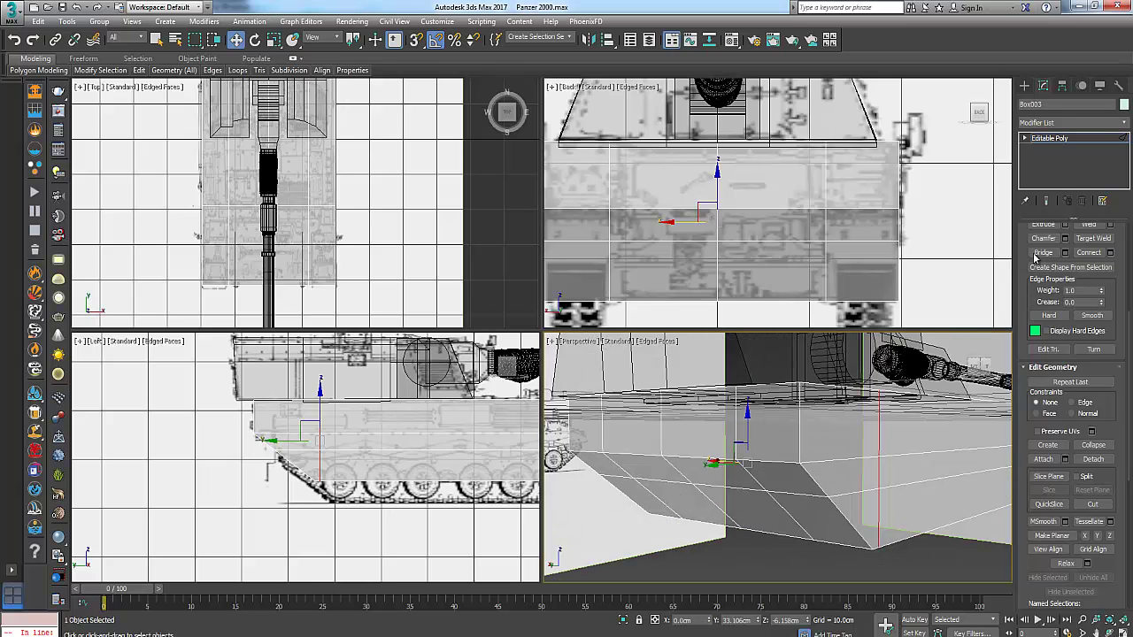
Switch to polygon editing and select the four middle polygons on the upper part of the hull's rear.
left_click_drag(1020, 281, 1019, 491)
left_click(1086, 247)
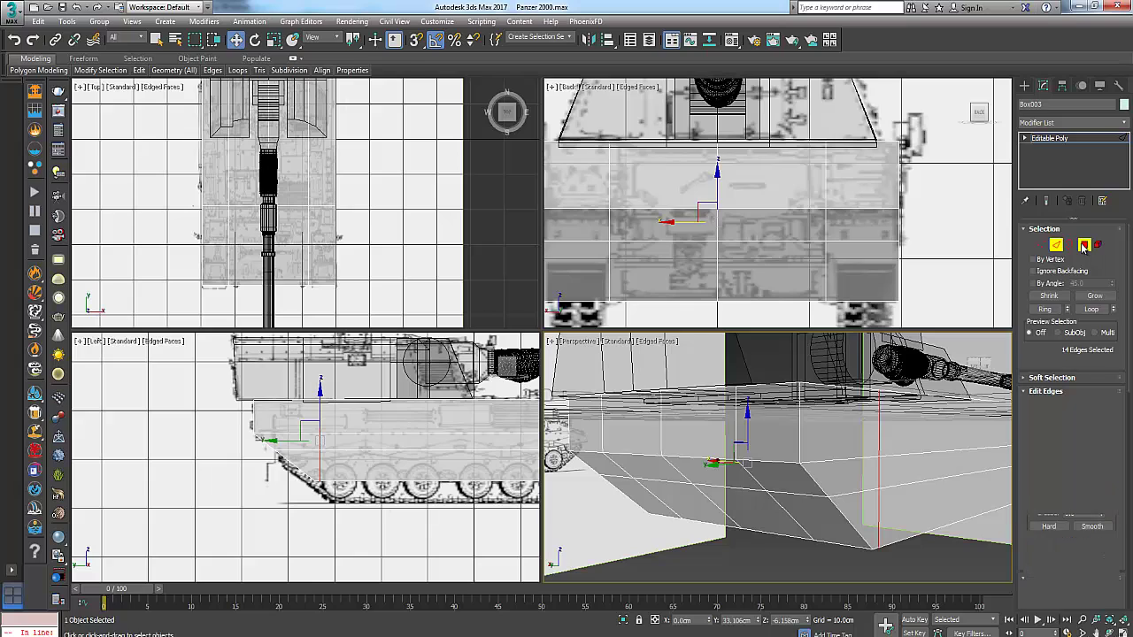
left_click(157, 40)
middle_click_drag(659, 436, 720, 504, "alt")
Switch to the photo viewer and examine the rear hull in the kit instructions and the Armored Warfare screenshot, returning to 3ds Max when done.
left_click(491, 636)
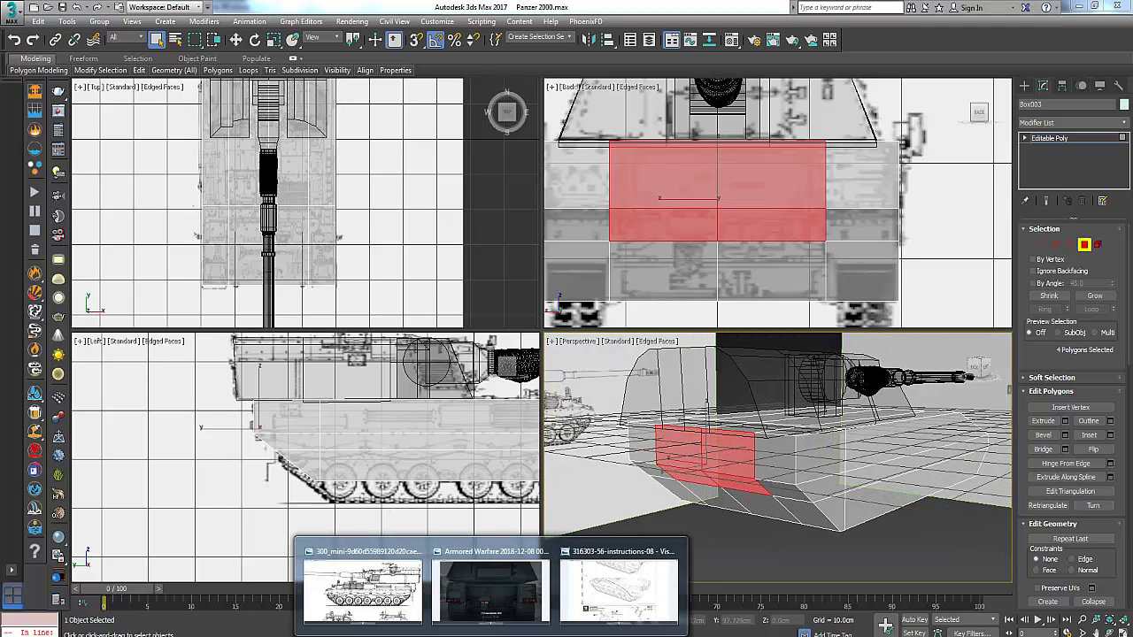
left_click(584, 580)
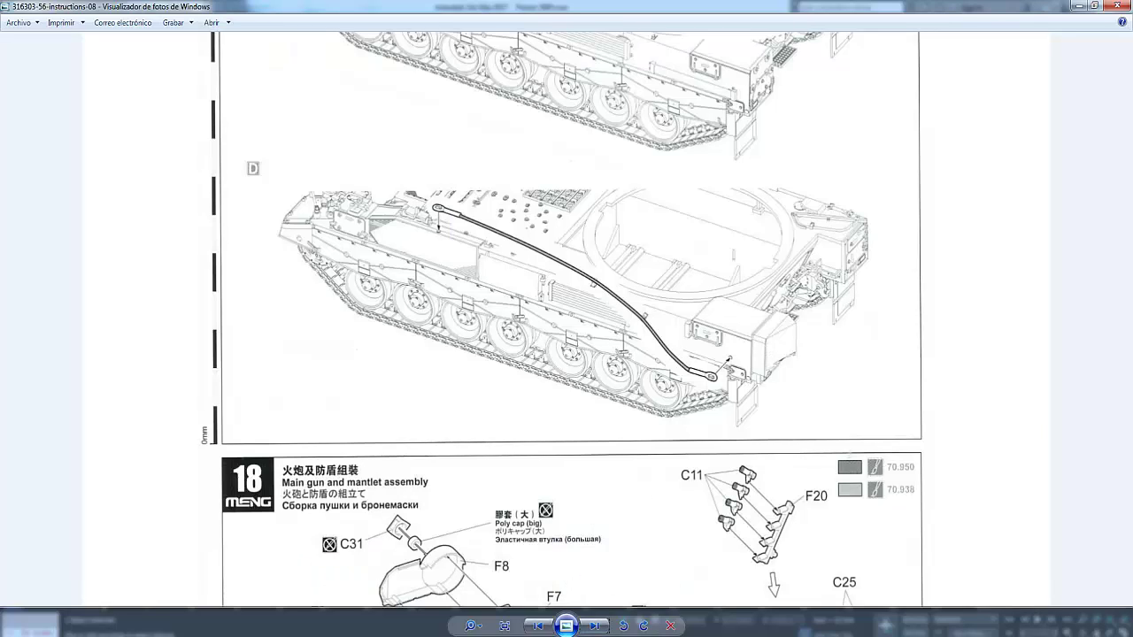
mouse_move(492, 636)
left_click(500, 575)
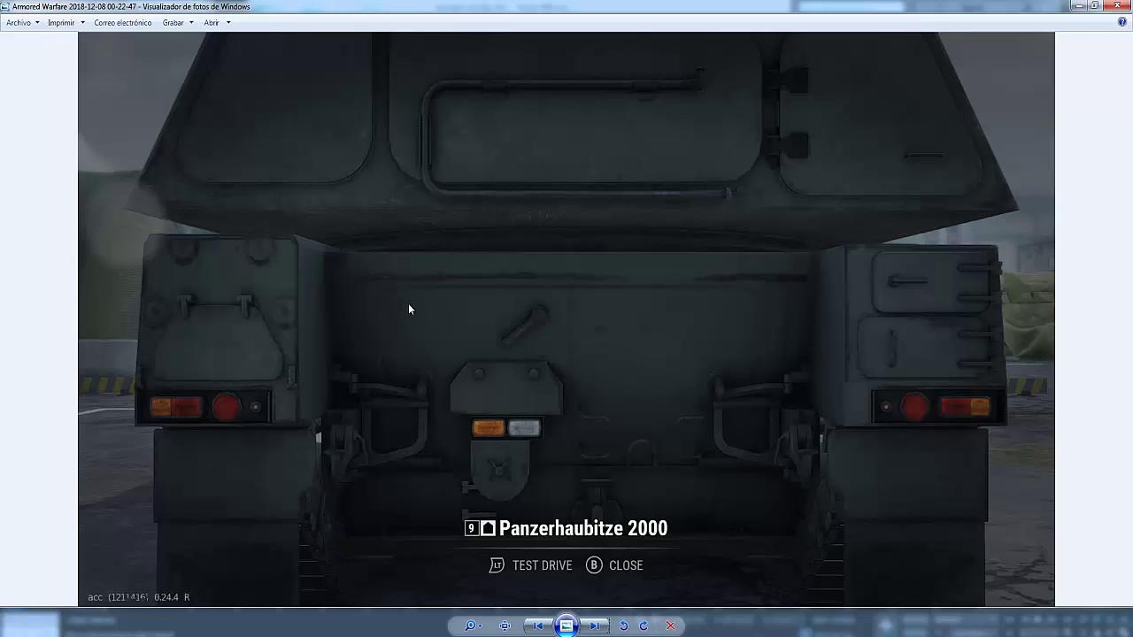
key("alt+Tab")
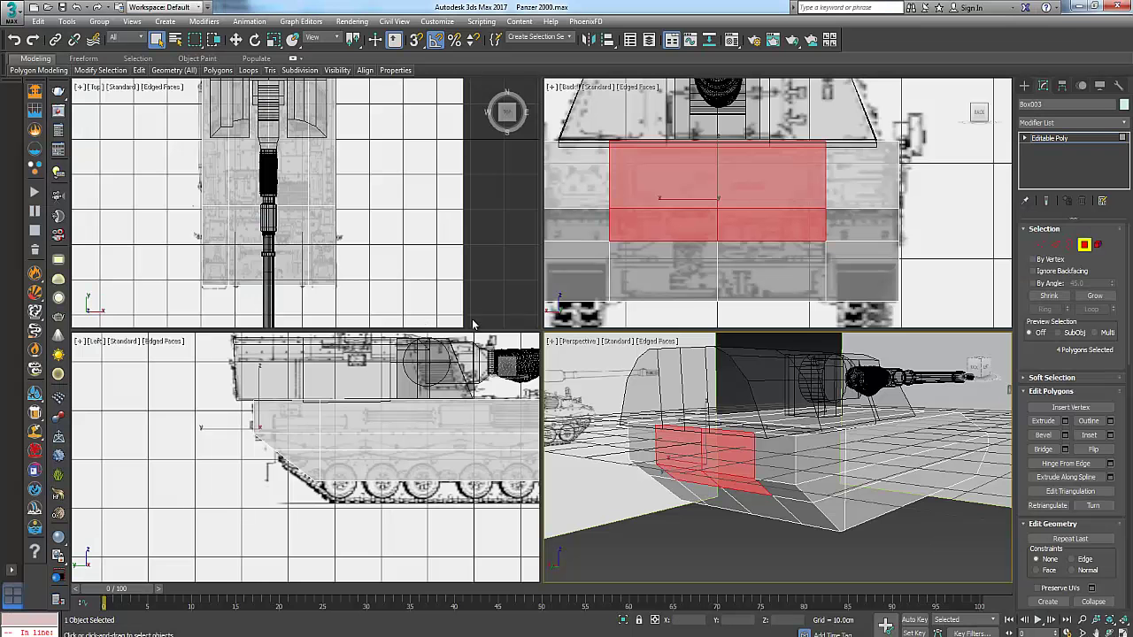
Try deleting the four selected middle polygons at the hull's rear.
middle_click_drag(685, 457, 724, 440, "alt")
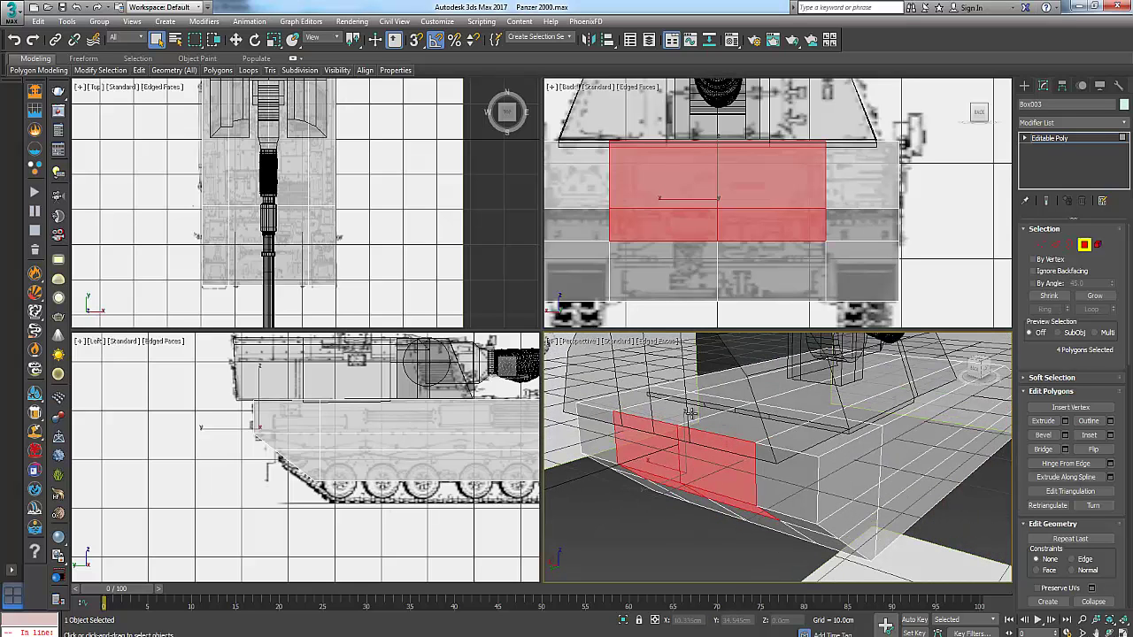
middle_click_drag(688, 422, 716, 484, "alt")
key("Delete")
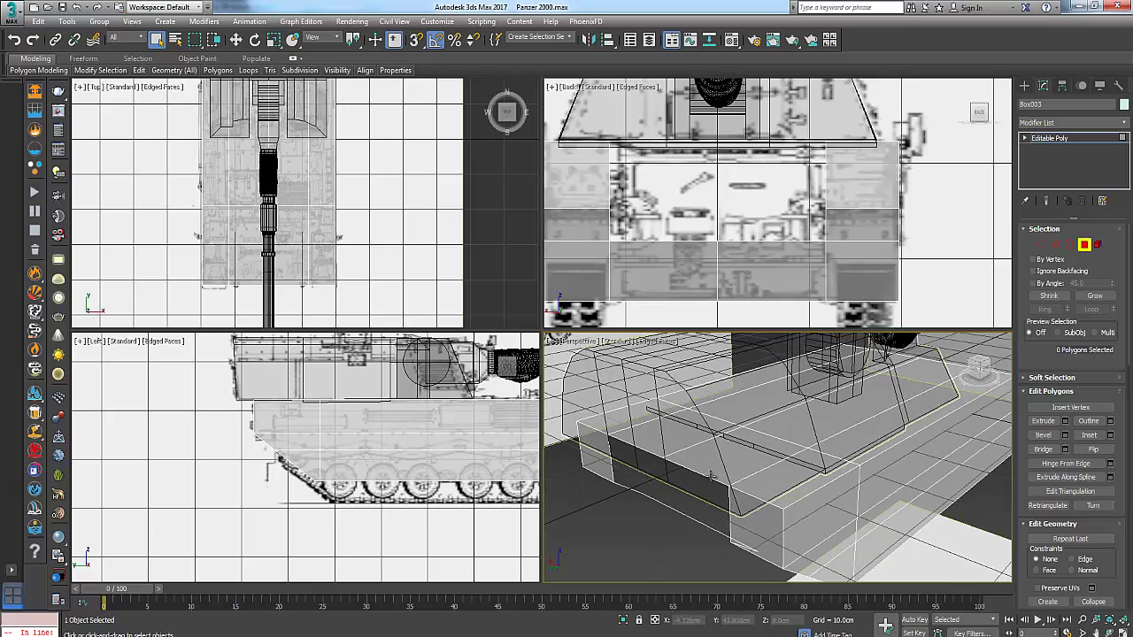
Select all eight middle polygons of the hull's rear, including the sloped lower ones, and leave polygon editing.
mouse_move(717, 458)
middle_mouse_down("alt")
mouse_move(721, 469)
mouse_move(724, 450)
middle_mouse_up("alt")
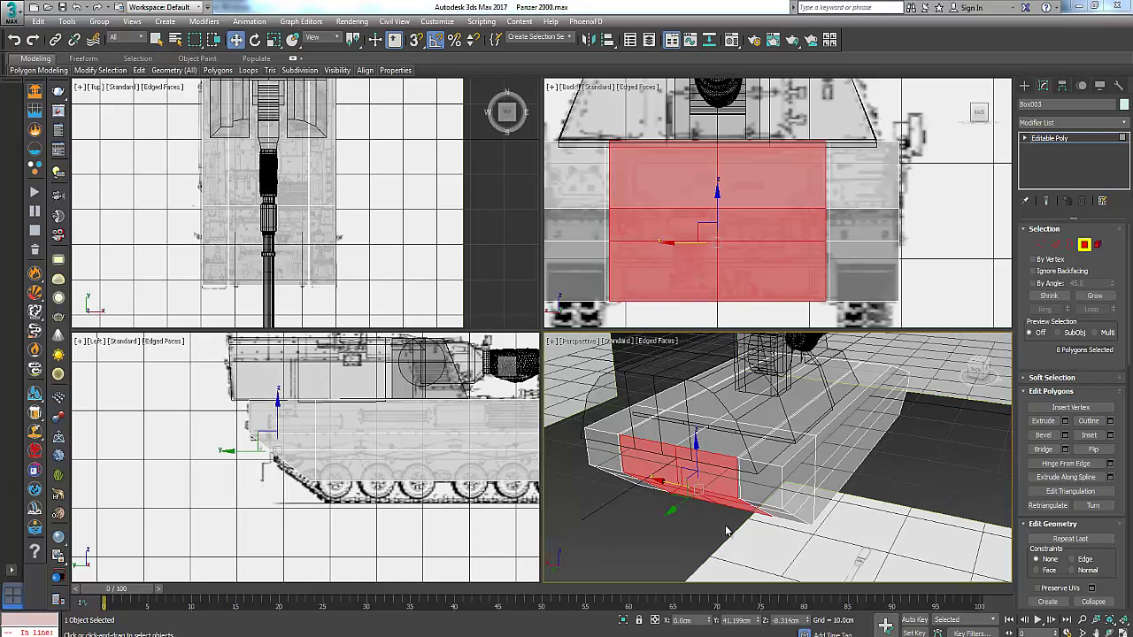
middle_click_drag(726, 529, 647, 449, "alt")
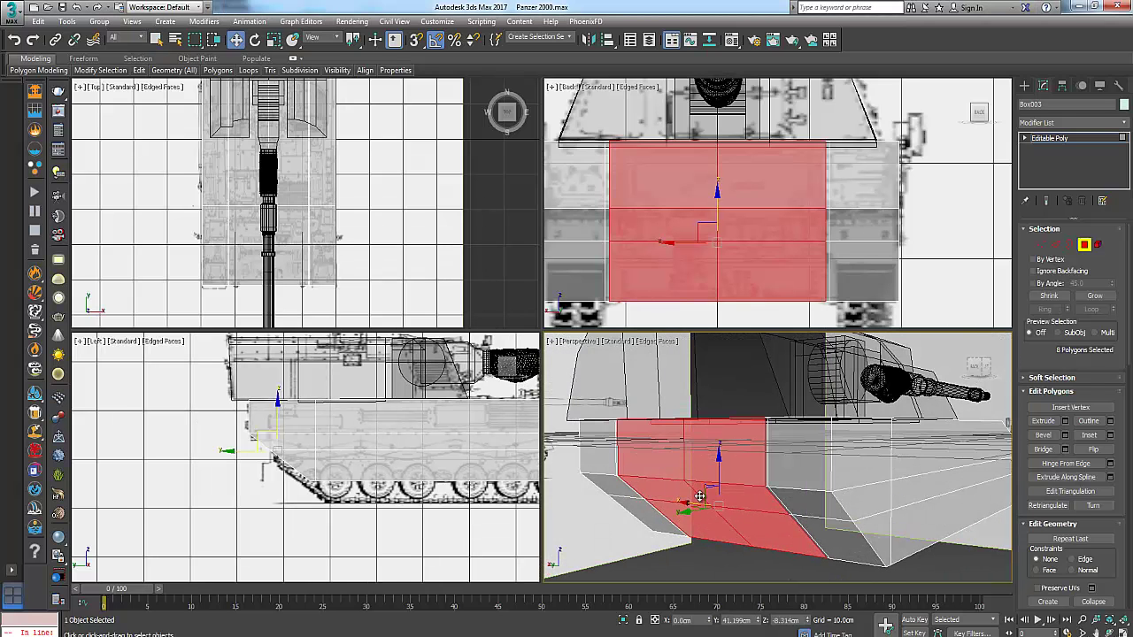
left_click(1087, 247)
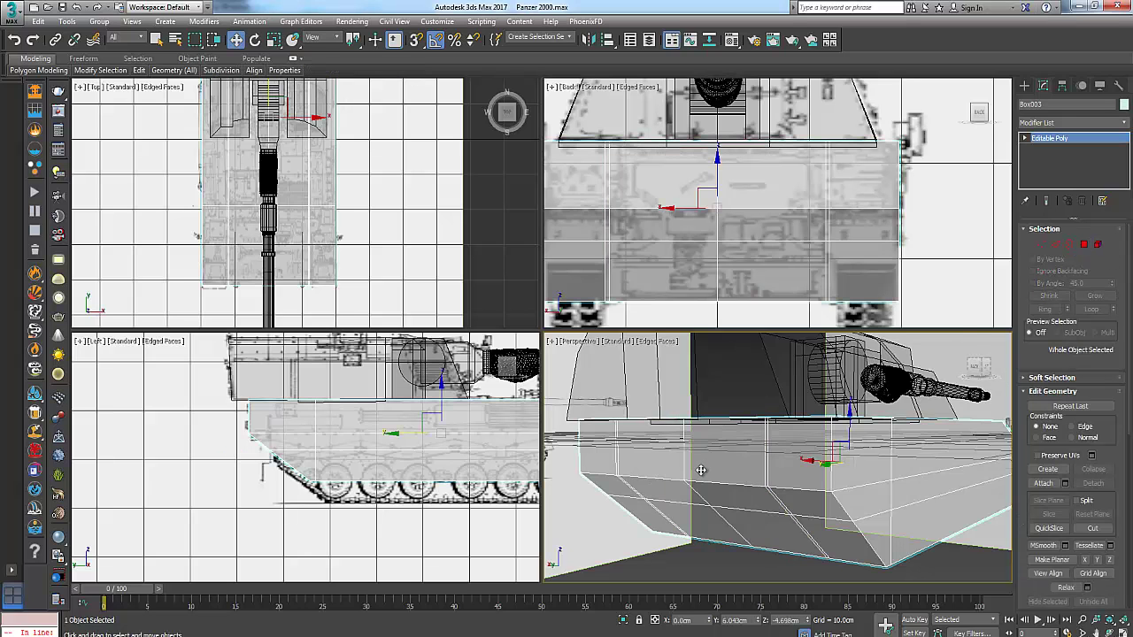
scroll(696, 469, "down", 3)
left_click(581, 635)
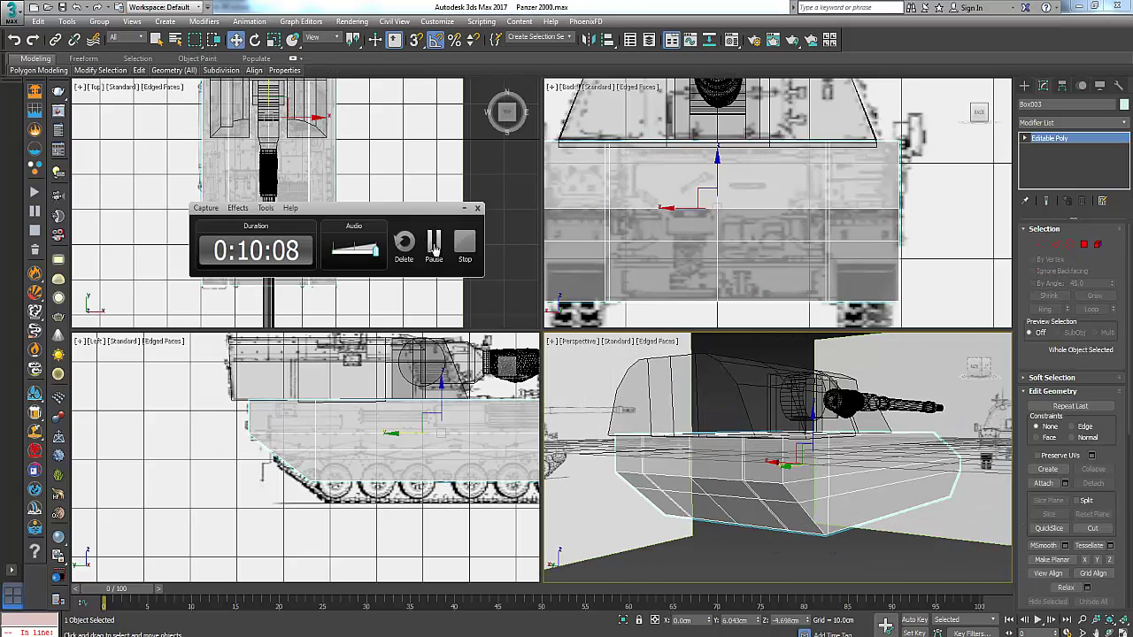
left_click(433, 243)
middle_click_drag(733, 453, 743, 515, "alt")
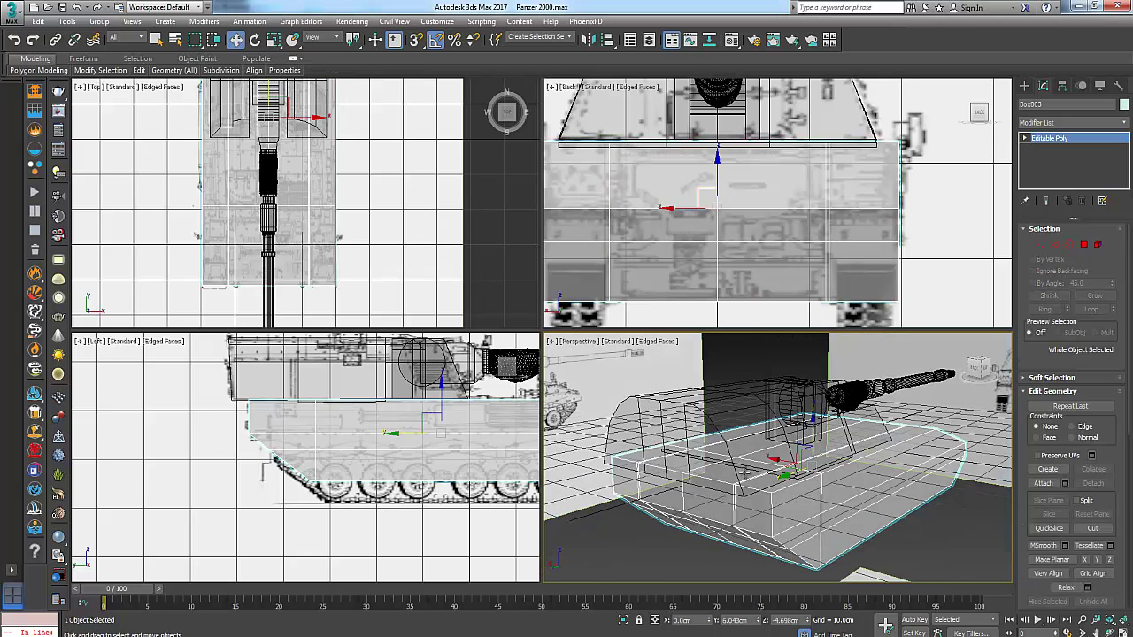
Recess the hull's rear by moving its eight middle polygons about 6.6 cm toward the front.
left_click(1083, 247)
middle_click_drag(680, 492, 759, 493)
scroll(678, 473, "up", 3)
middle_click_drag(750, 453, 691, 563, "alt")
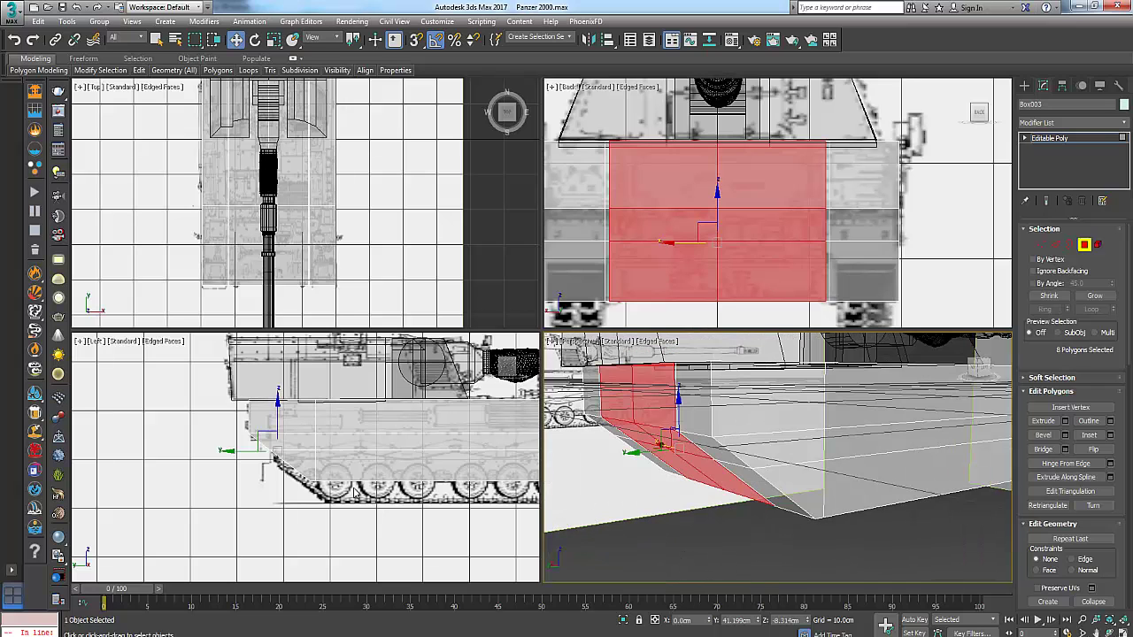
middle_click_drag(321, 457, 293, 479)
left_click_drag(282, 474, 333, 480)
middle_click_drag(759, 450, 711, 513, "alt")
left_click(361, 478)
left_click_drag(338, 476, 321, 474)
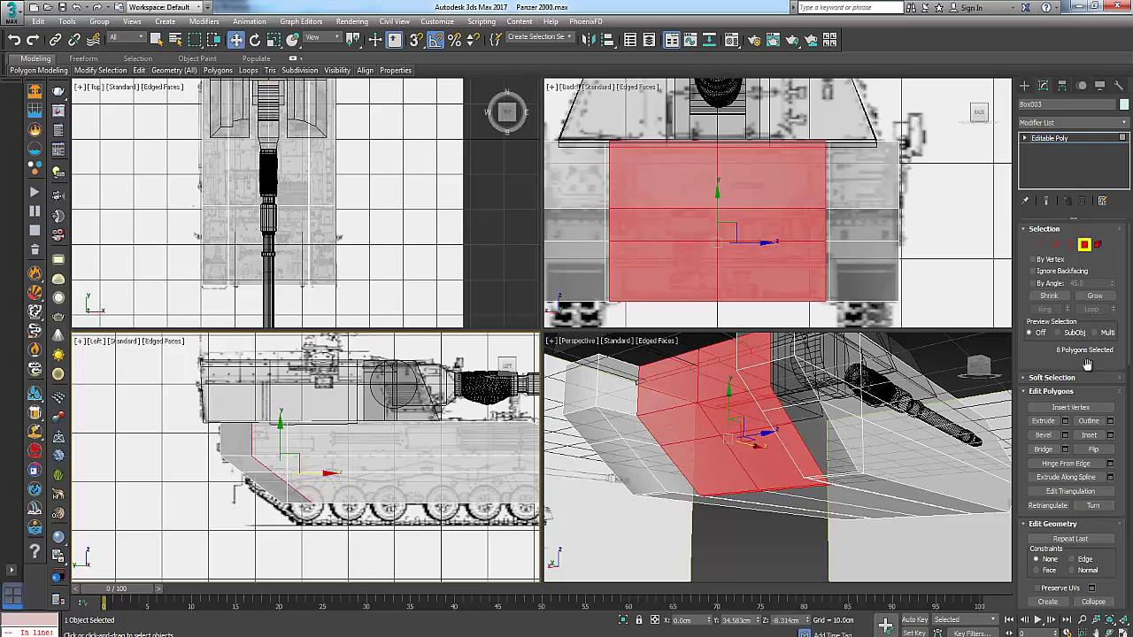
Move the three top vertices of the recessed rear panel about 6.6 cm toward the rear, making its upper part slope.
left_click(1041, 245)
middle_click_drag(708, 478, 641, 475, "alt")
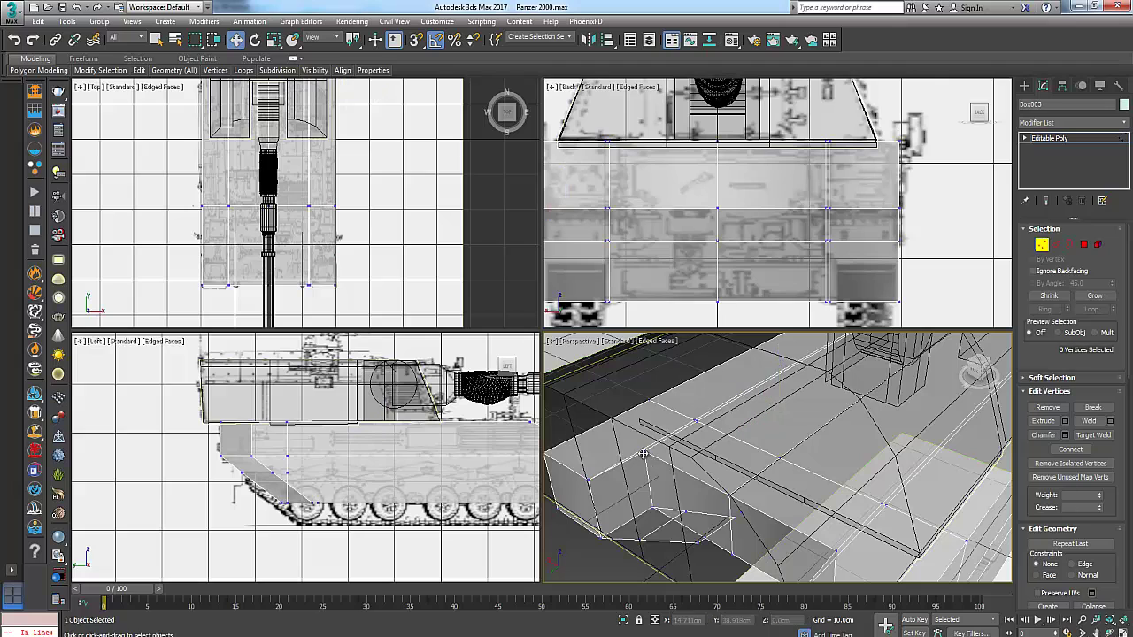
left_click(648, 455)
left_click(833, 552, "ctrl")
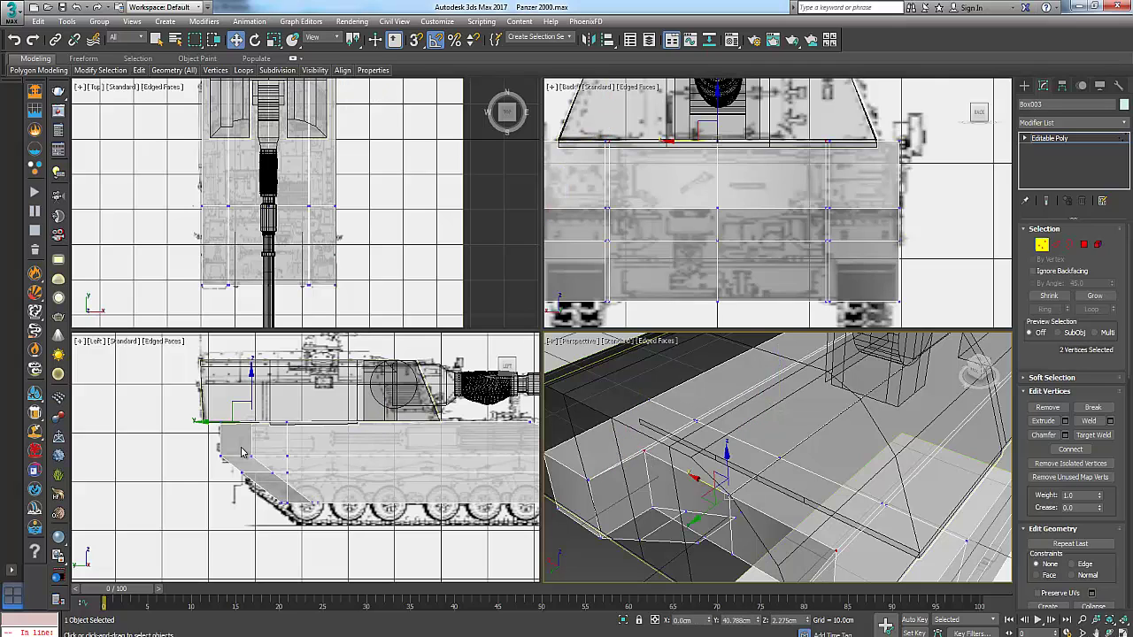
scroll(271, 419, "up", 3)
left_click_drag(301, 395, 236, 396)
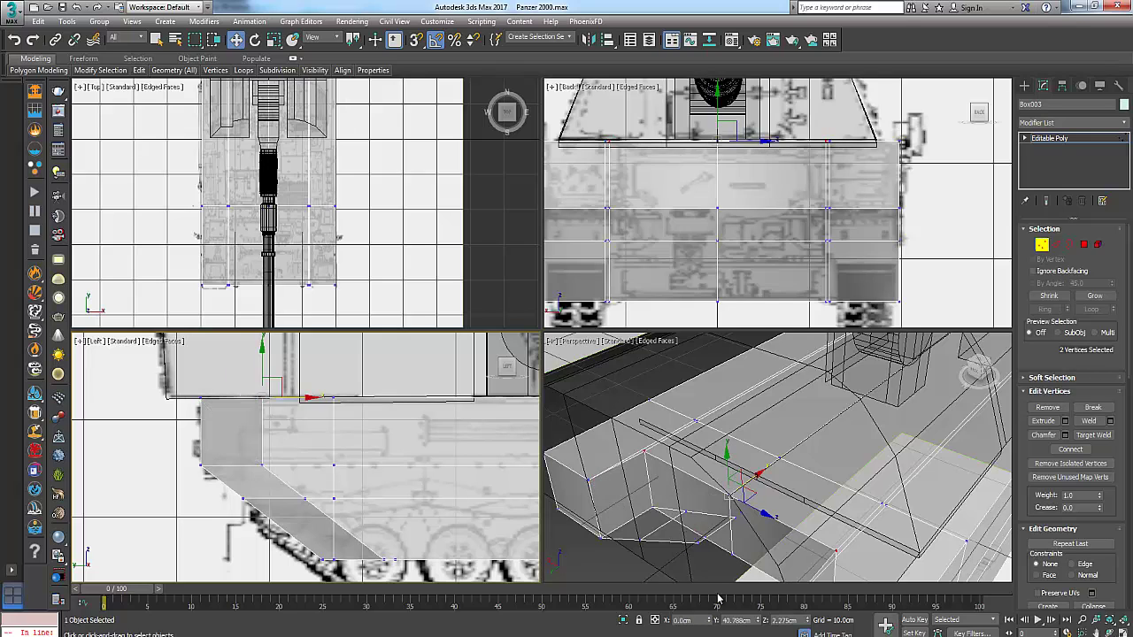
left_click(728, 496, "ctrl")
middle_click_drag(276, 391, 312, 398)
left_click_drag(328, 407, 272, 408)
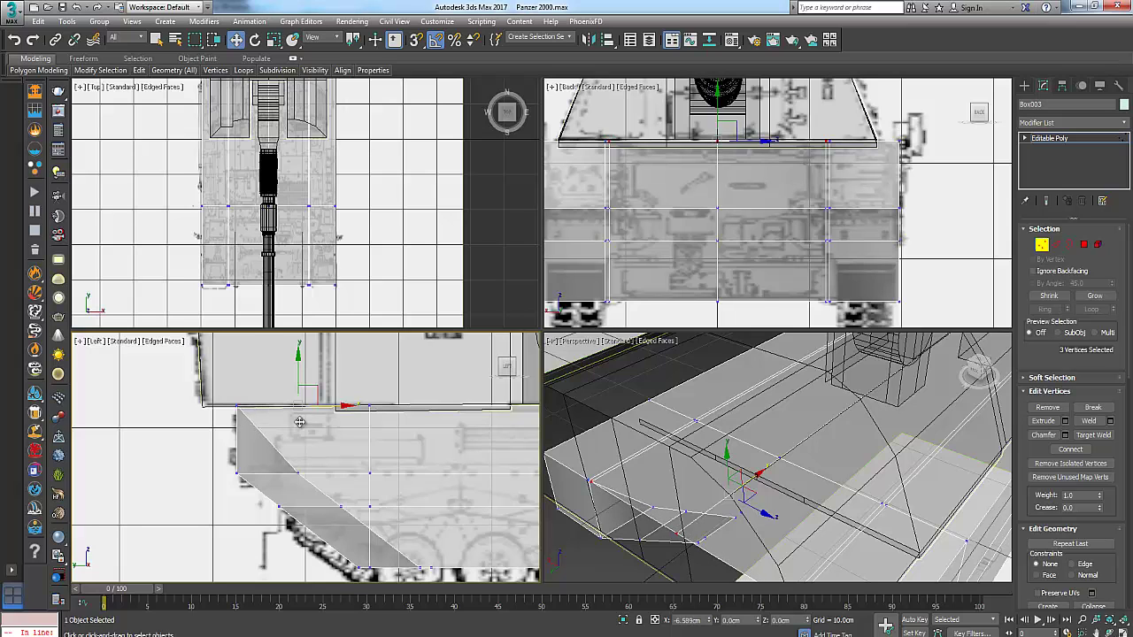
Move the three recessed-panel vertices at the hull's rear corner height about 0.8 cm toward the front.
middle_click_drag(705, 564, 739, 500, "alt")
key("alt+w")
middle_click_drag(469, 350, 413, 341, "alt")
key("alt+w")
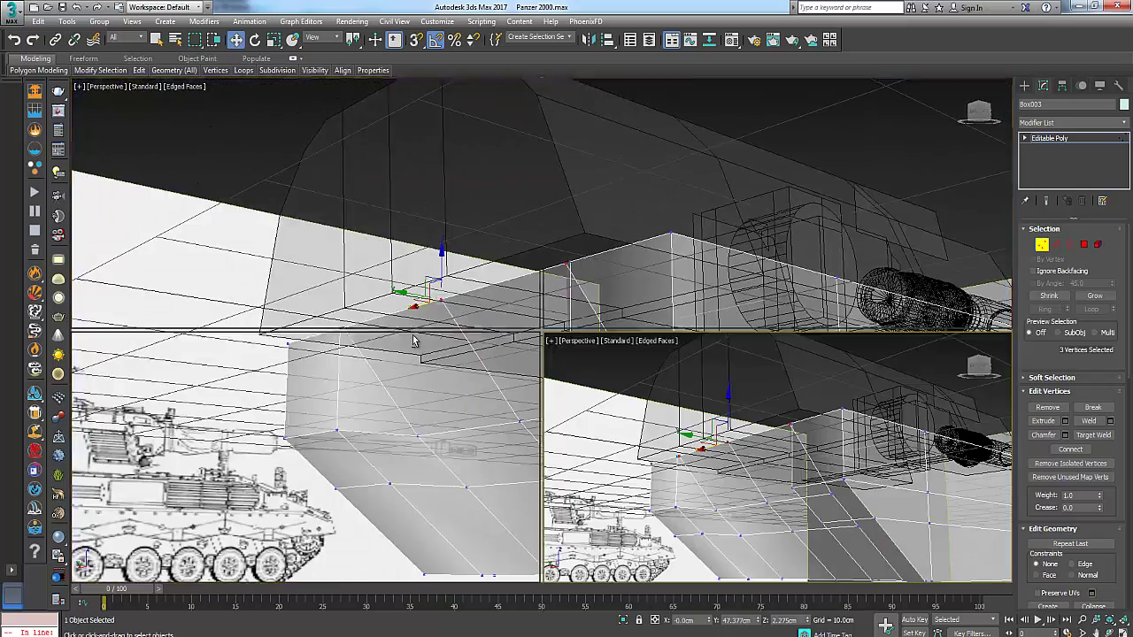
scroll(249, 419, "up", 3)
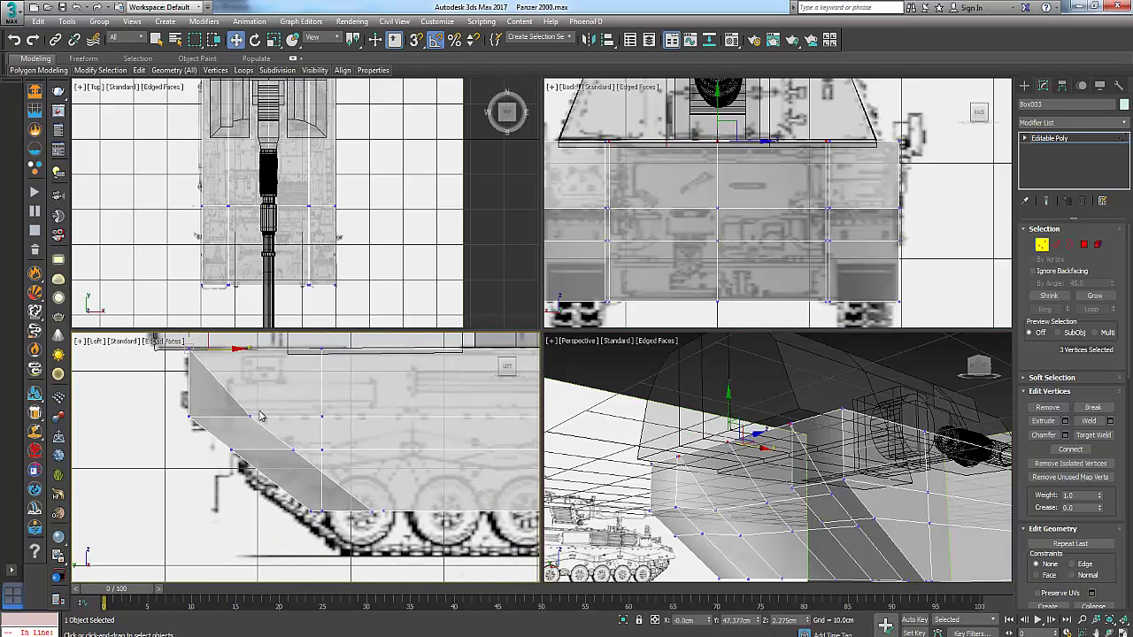
key("alt+w")
scroll(338, 413, "up", 2)
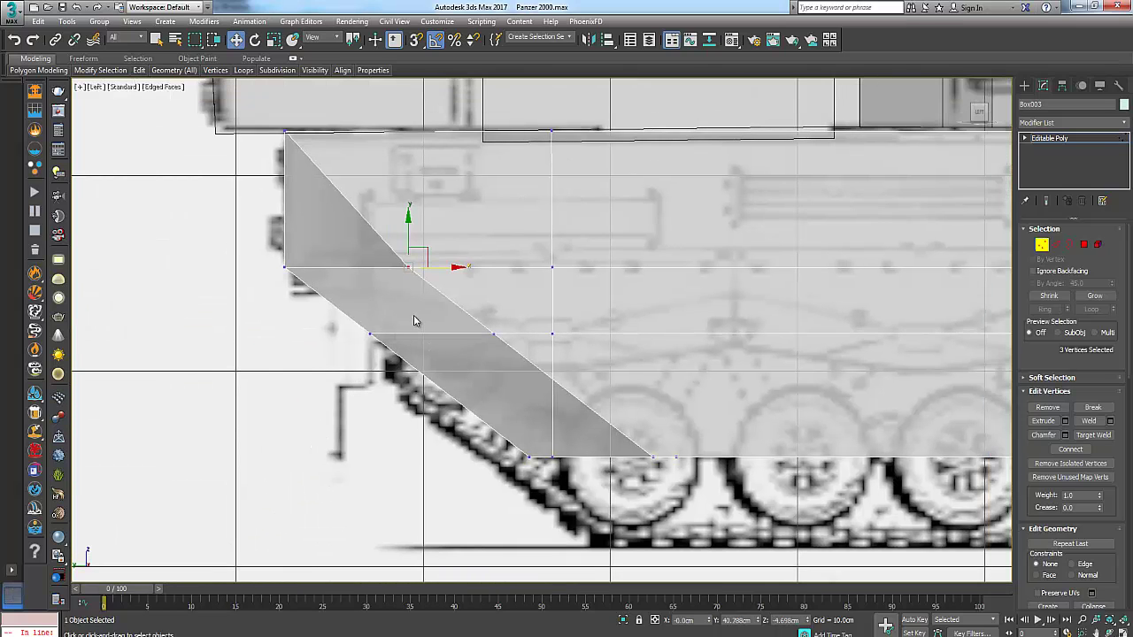
middle_click_drag(415, 320, 380, 353)
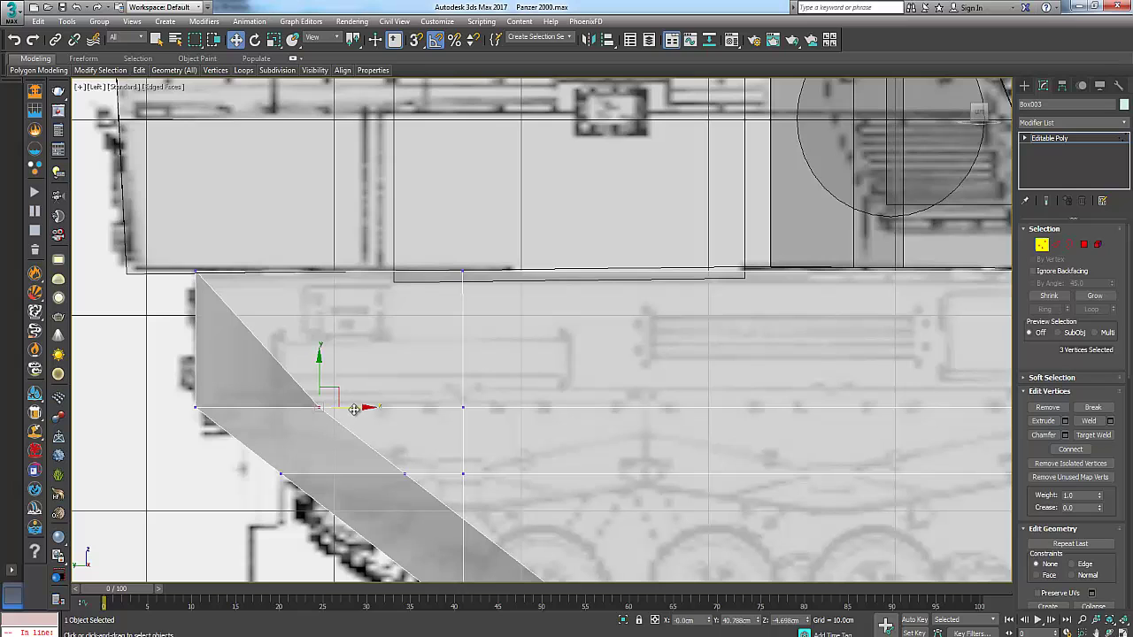
left_click_drag(354, 408, 369, 406)
middle_click_drag(442, 501, 414, 418)
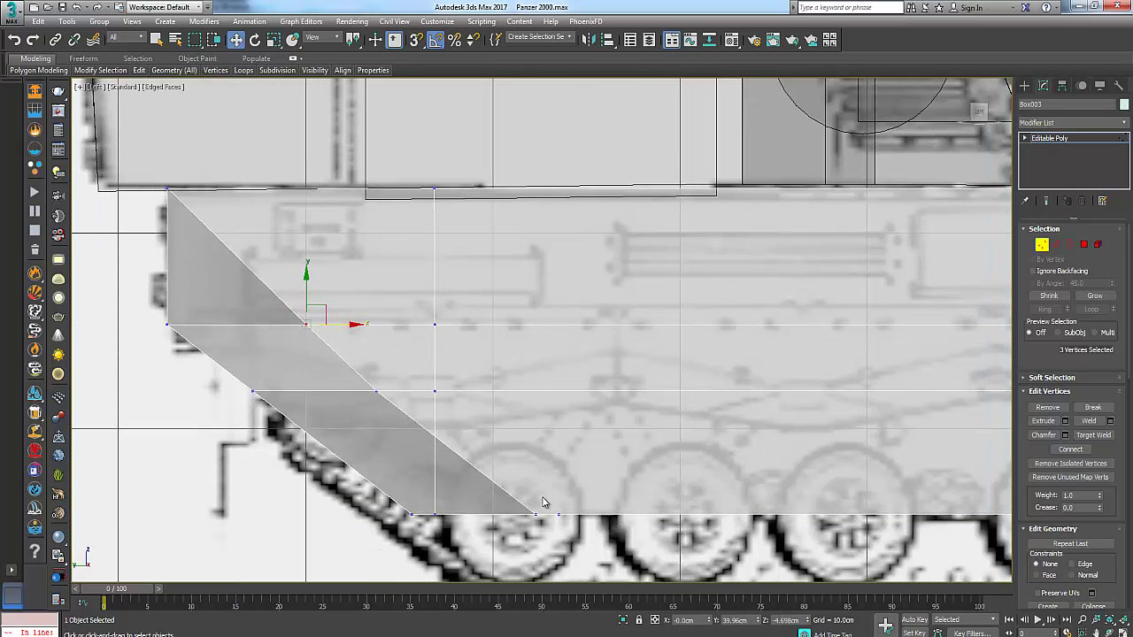
Move the three bottom vertices of the recessed rear panel slightly toward the rear to straighten its slope.
left_click_drag(516, 550, 518, 549)
left_click_drag(567, 516, 541, 516)
scroll(376, 430, "down", 2)
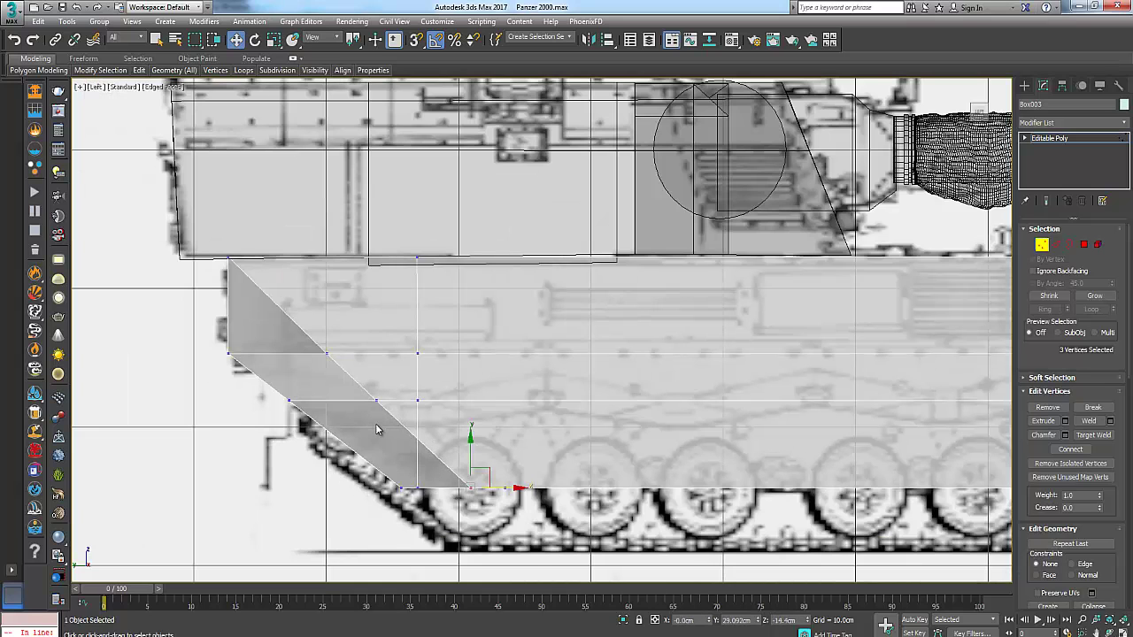
Compare the recessed rear panel in perspective with the Armored Warfare rear photo in the photo viewer, returning to 3ds Max when done.
key("alt+w")
middle_click_drag(768, 507, 757, 511, "alt")
key("alt+w")
middle_click_drag(557, 418, 571, 446, "alt")
mouse_move(499, 620)
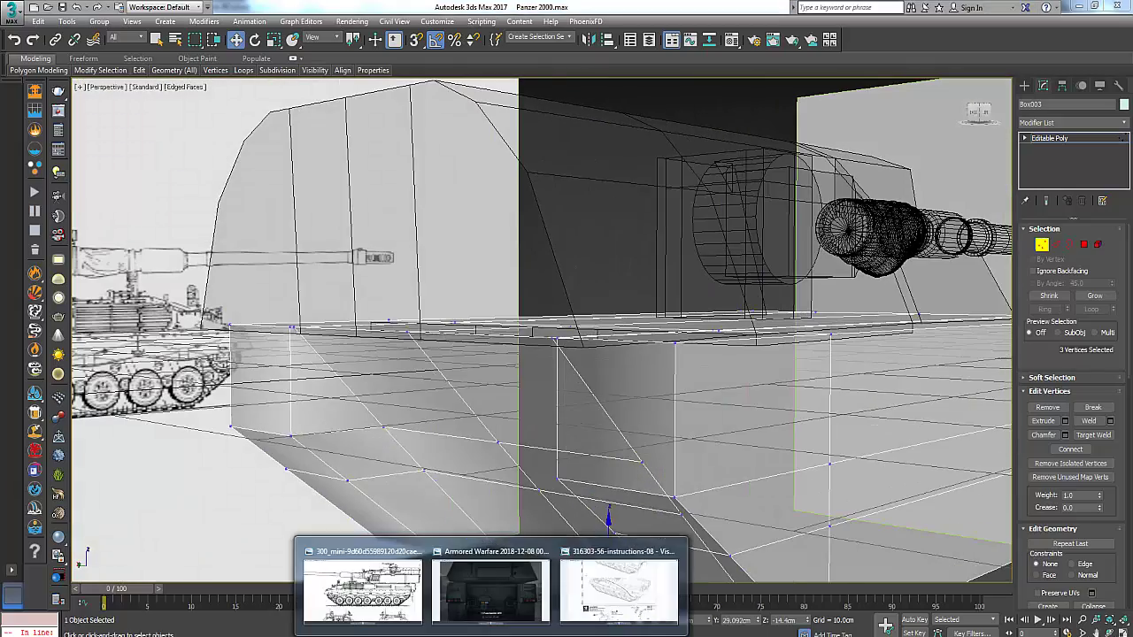
left_click(365, 584)
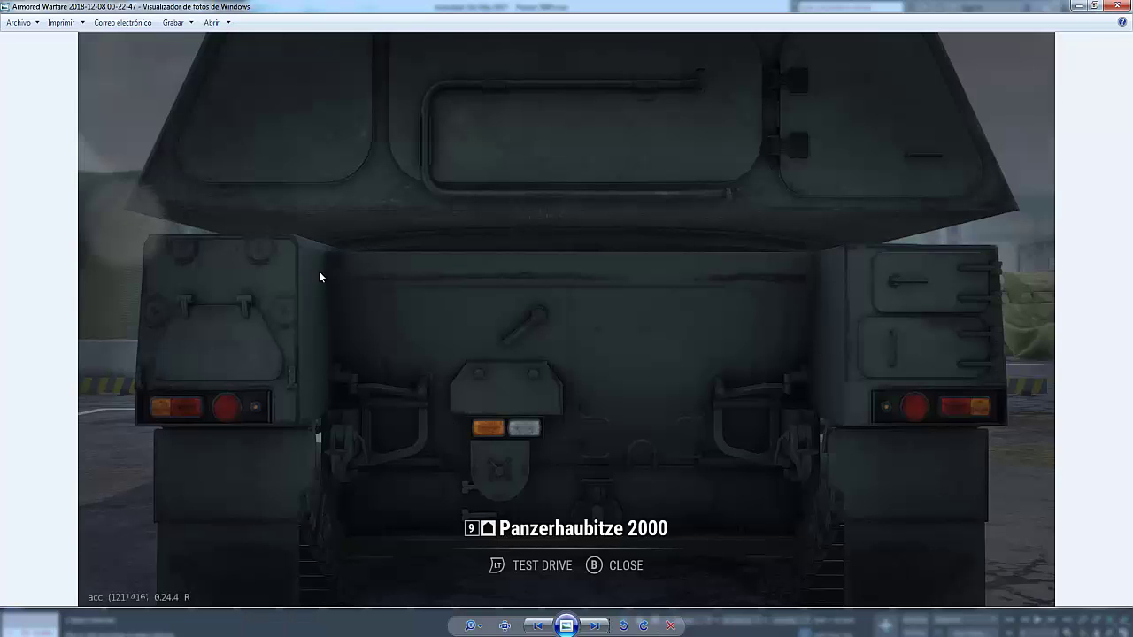
left_click(1095, 6)
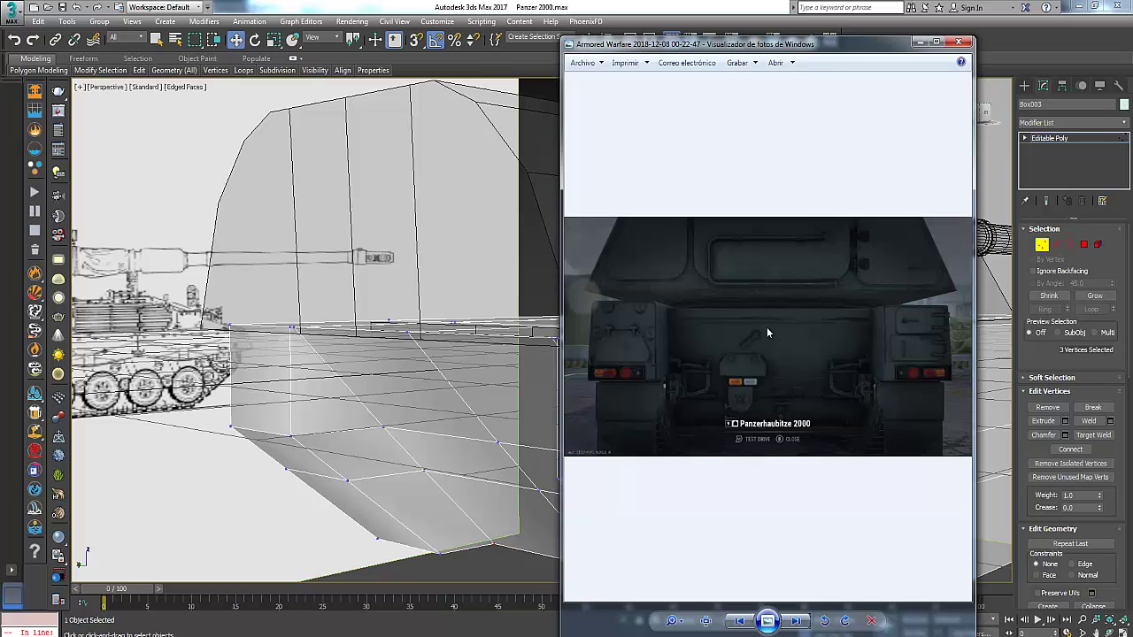
left_click(524, 4)
Leave vertex editing and turn off the hull's see-through display.
scroll(576, 460, "down", 3)
middle_click_drag(576, 460, 566, 549, "alt")
left_click(1042, 245)
key("m")
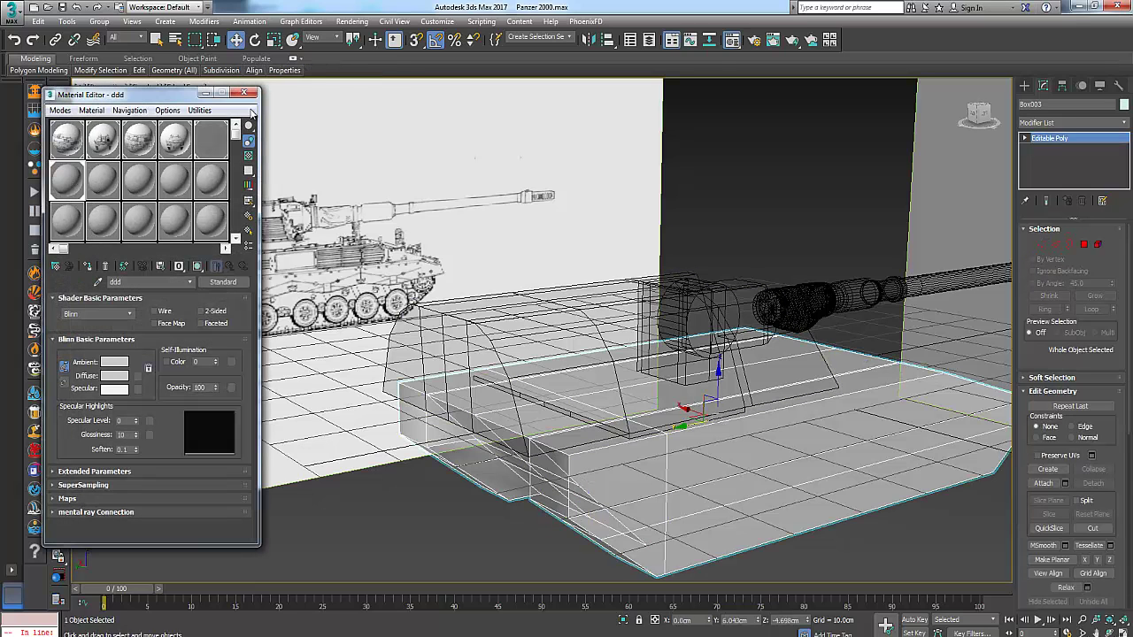
left_click(245, 93)
middle_click_drag(753, 518, 663, 469, "alt")
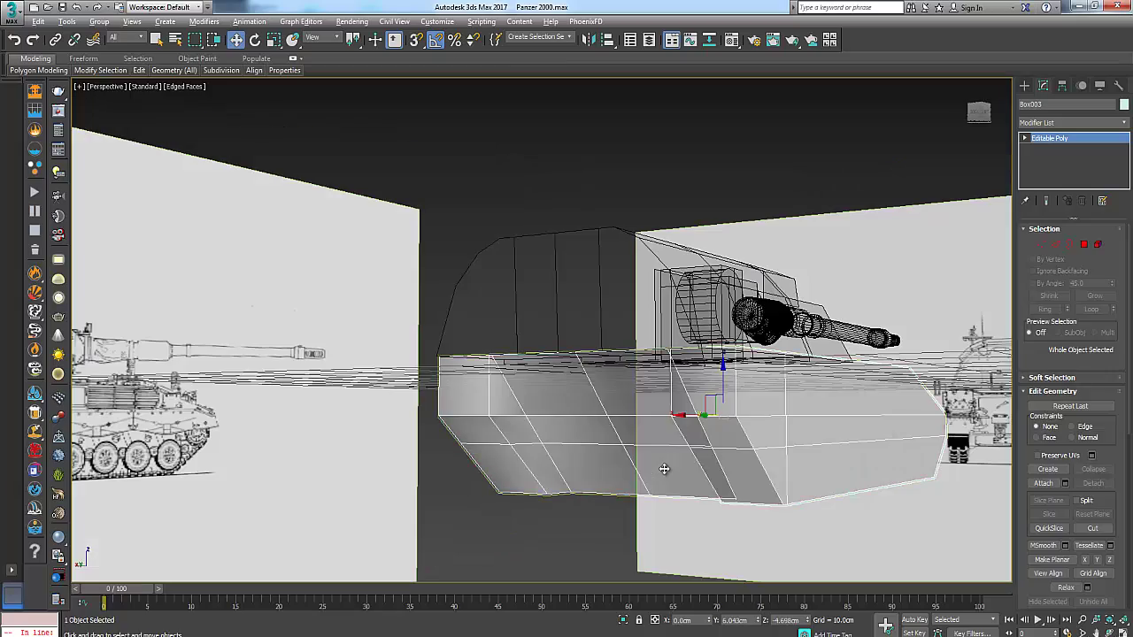
Deselect the hull and examine the shading and shape of its rear from behind and below.
left_click(586, 164)
middle_click_drag(587, 164, 523, 402, "alt")
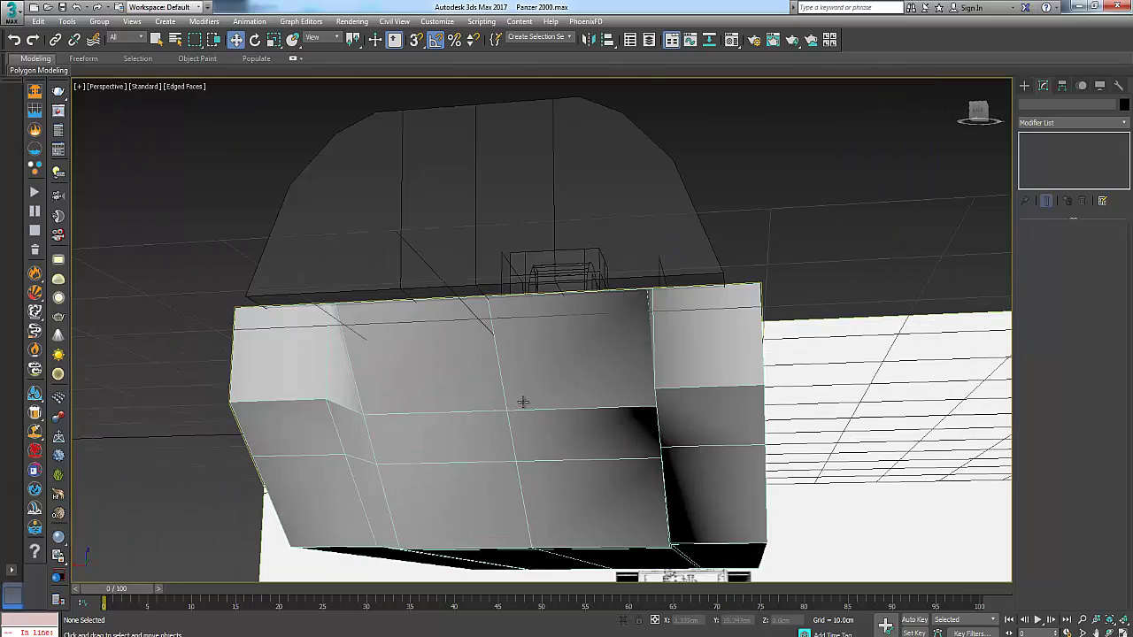
scroll(523, 401, "up", 2)
scroll(173, 105, "down", 2)
left_click(156, 40)
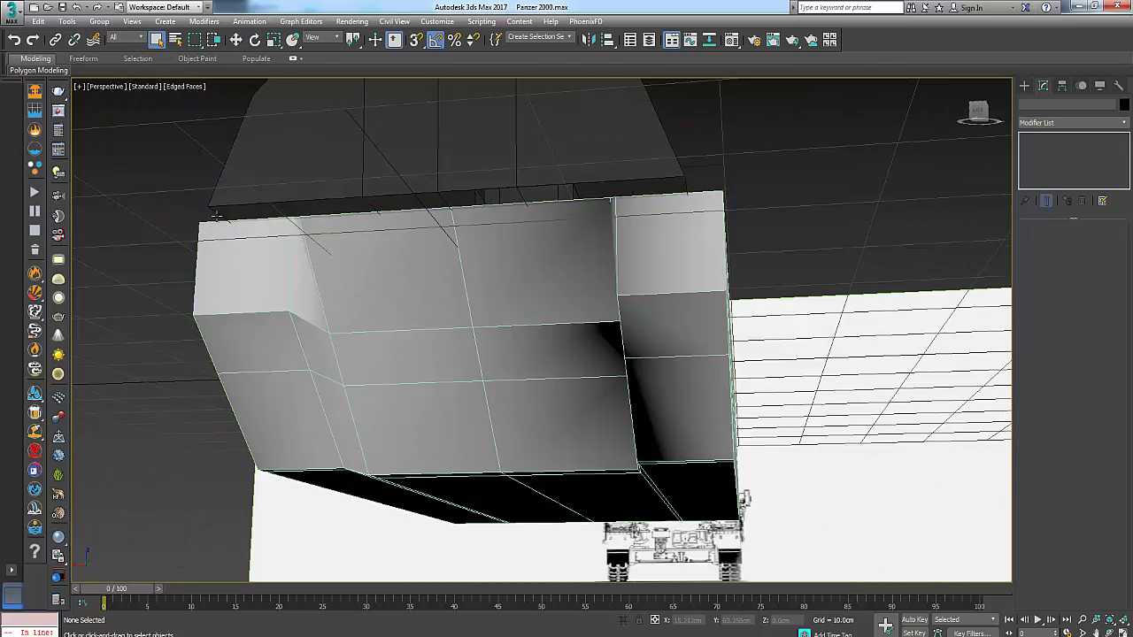
middle_click_drag(426, 269, 561, 401, "alt")
Select the hull again and return to the four-viewport layout with the whole vehicle framed in the left view.
left_click(550, 354)
key("alt+w")
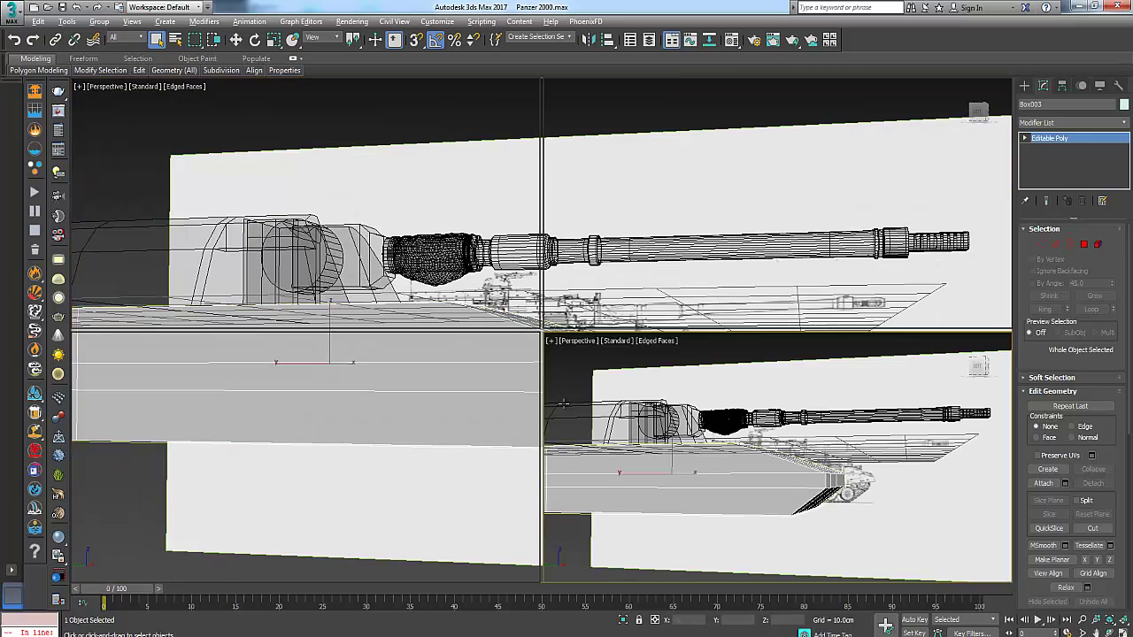
middle_click_drag(468, 498, 352, 477)
scroll(404, 466, "down", 3)
scroll(405, 466, "down", 2)
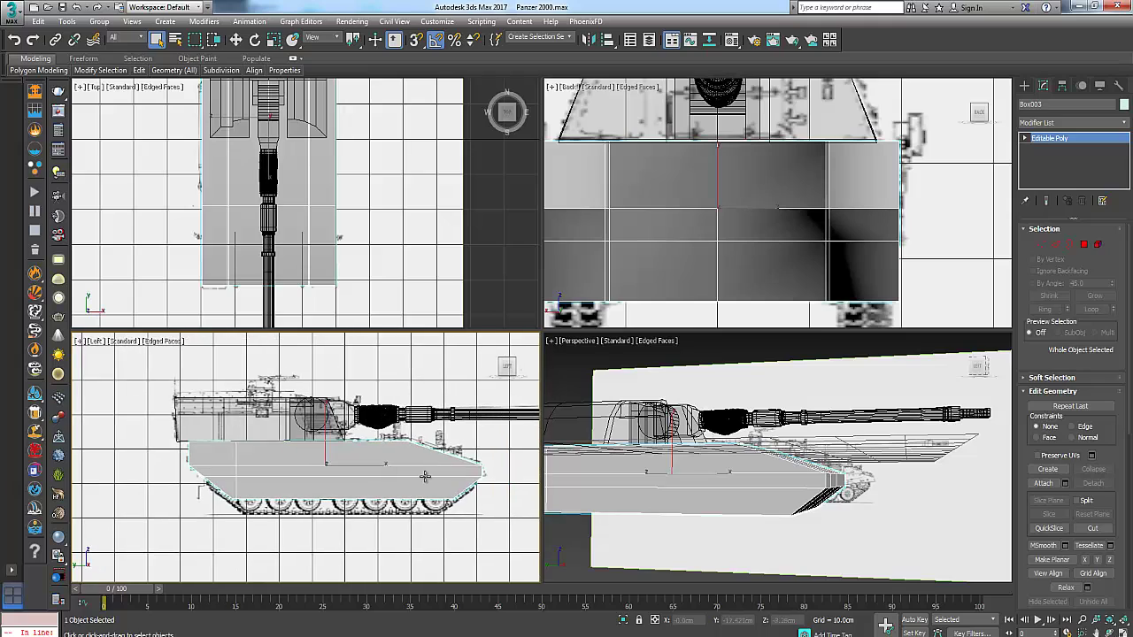
View the hull's front from below in perspective, frame the front in the left view, and open the Material Editor.
middle_click_drag(836, 451, 694, 451, "alt")
middle_click_drag(775, 478, 784, 480, "alt")
scroll(394, 482, "up", 3)
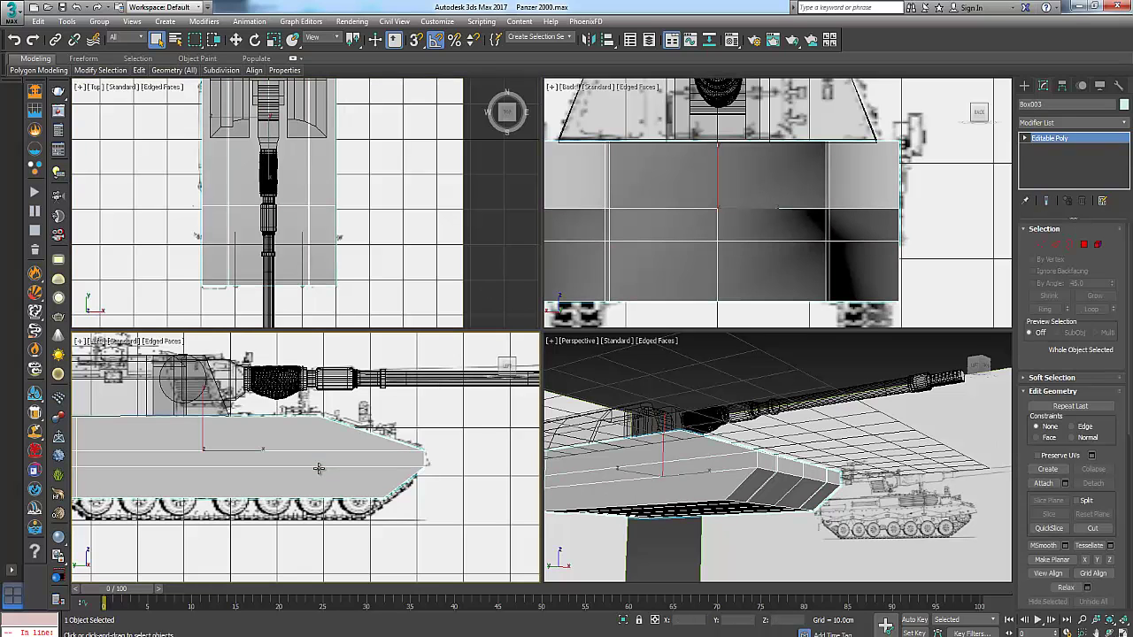
key("m")
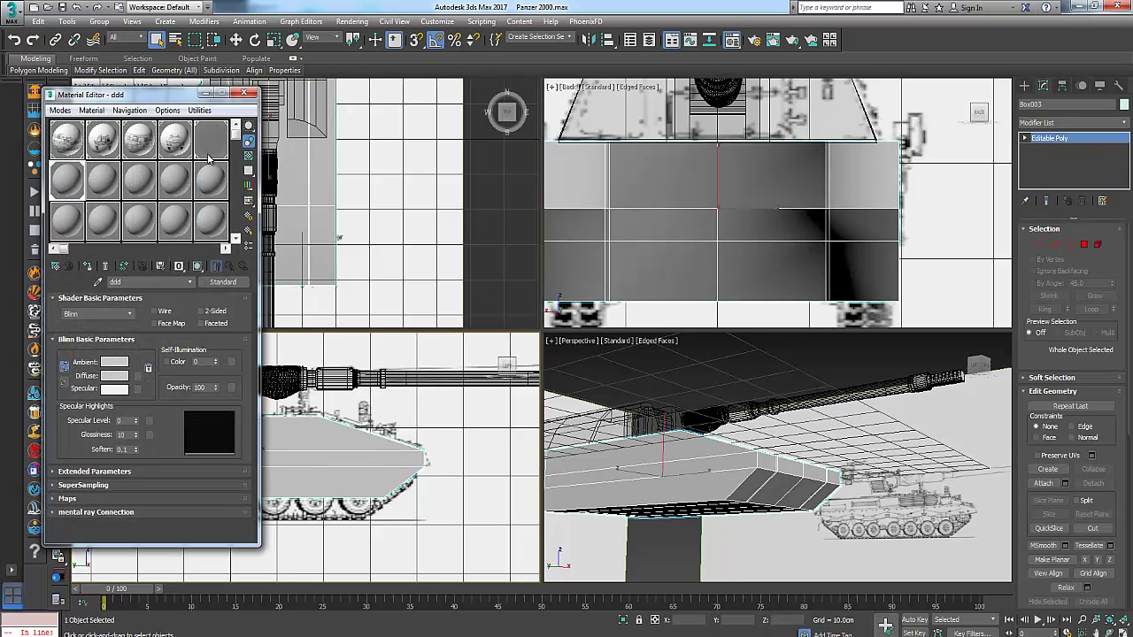
Switch to the photo viewer, examine the Panzerhaubitze 2000's front in the Armored Warfare photos, and return to 3ds Max.
mouse_move(490, 624)
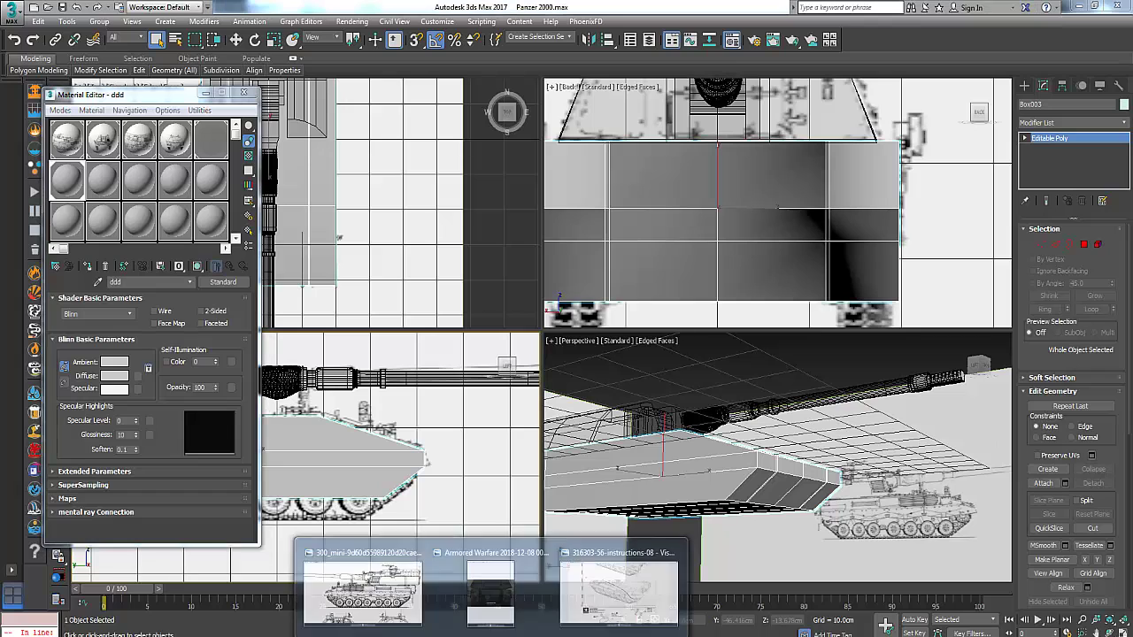
left_click(586, 593)
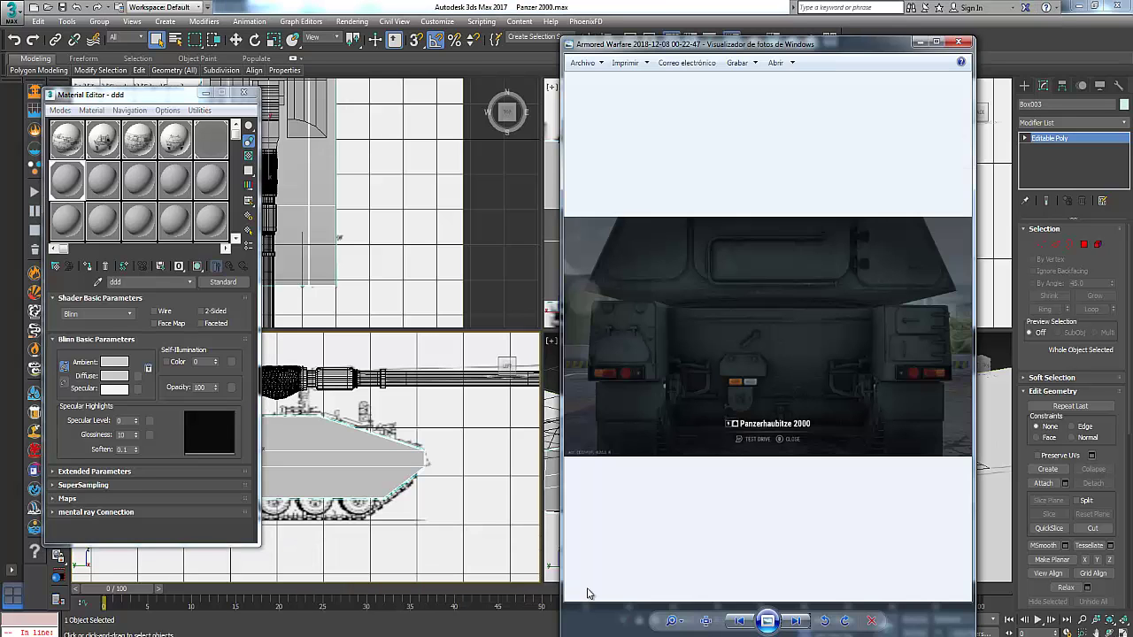
left_click(744, 624)
left_click(744, 625)
left_click(744, 625)
left_click(745, 625)
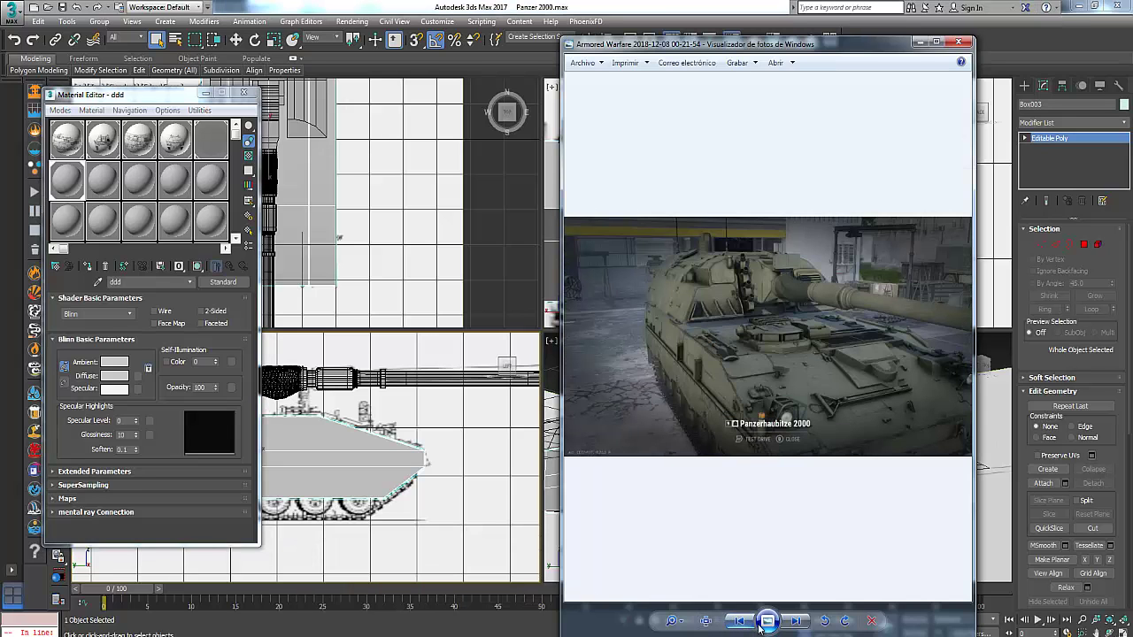
left_click(796, 622)
scroll(801, 351, "up", 5)
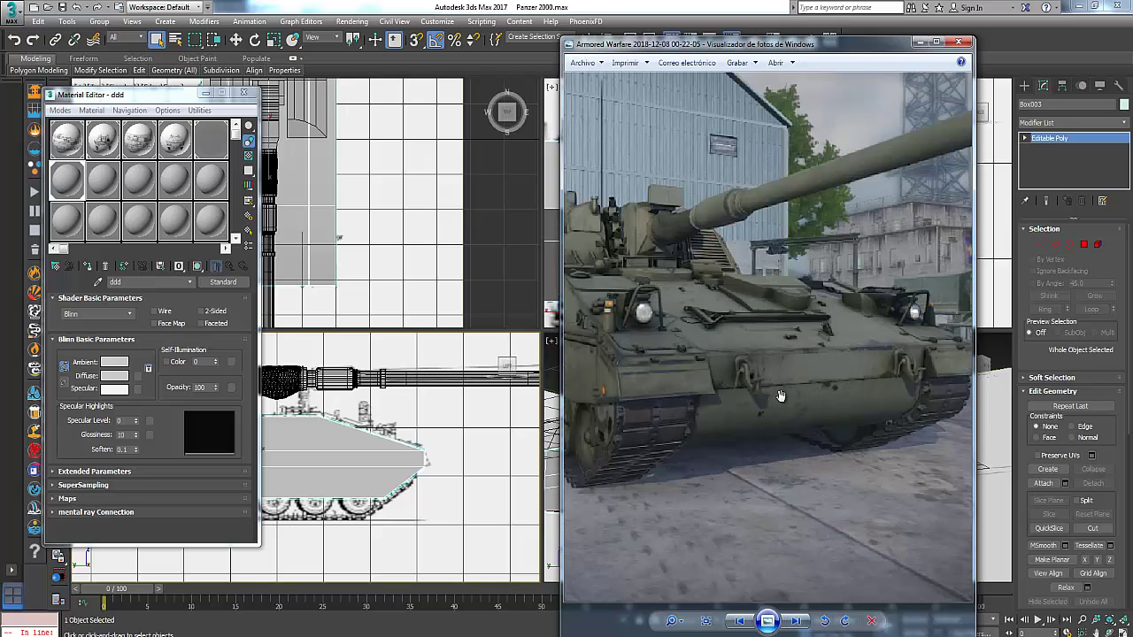
left_click(447, 6)
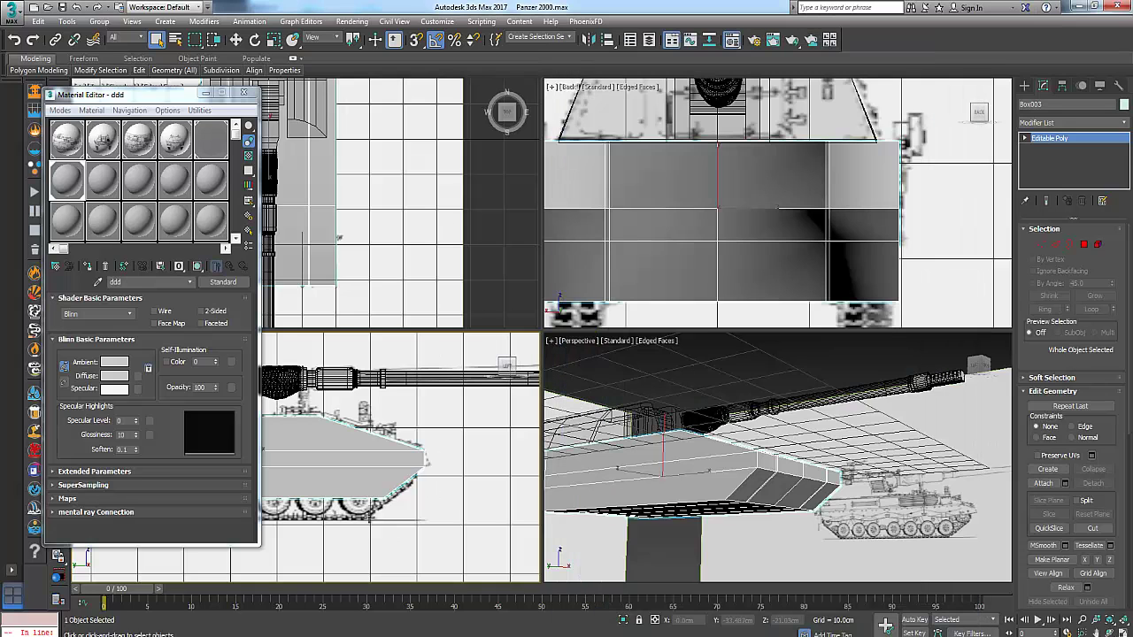
Assign the transparent sample material to the hull and close the Material Editor.
middle_click_drag(326, 456, 333, 465)
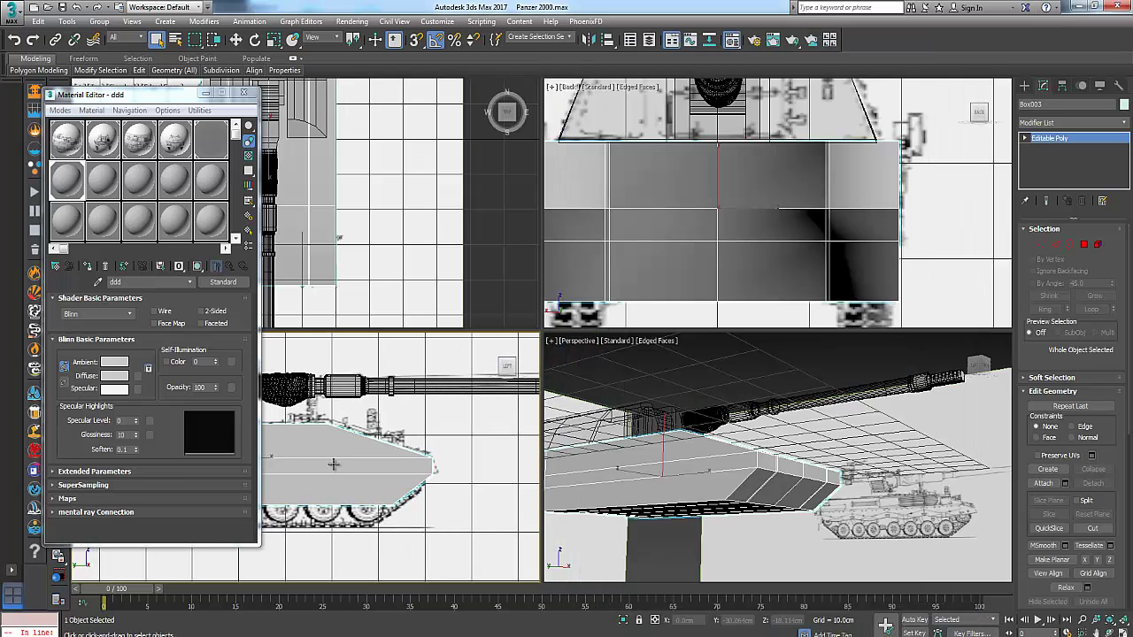
left_click(210, 144)
left_click(88, 267)
left_click(244, 93)
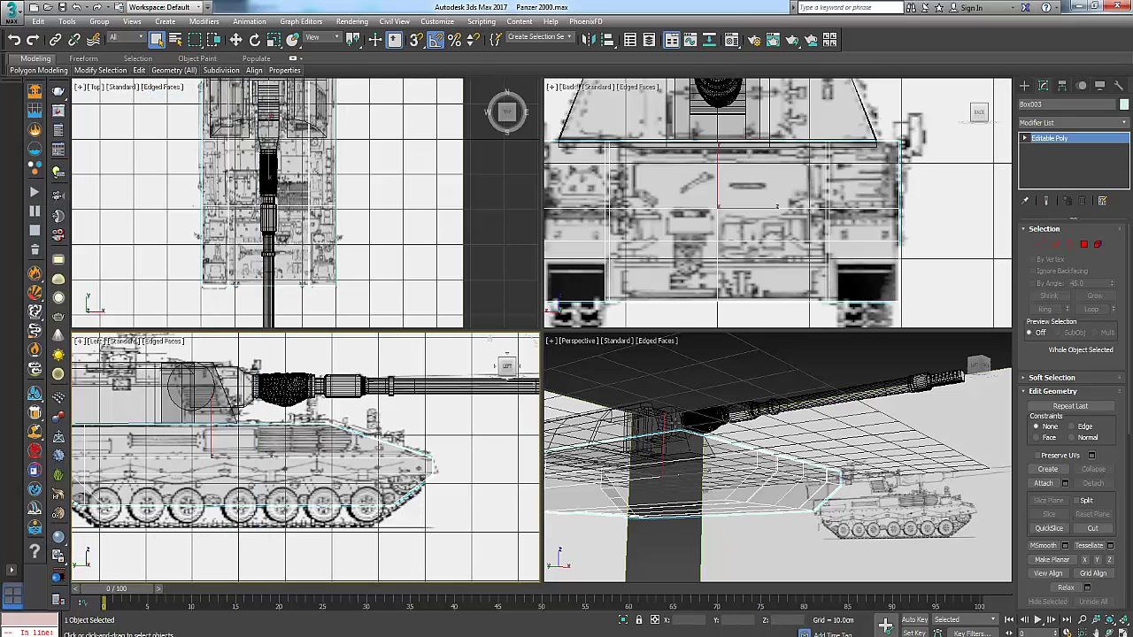
Set the hull's object color to black from the custom colors.
left_click(686, 395)
left_click(713, 493)
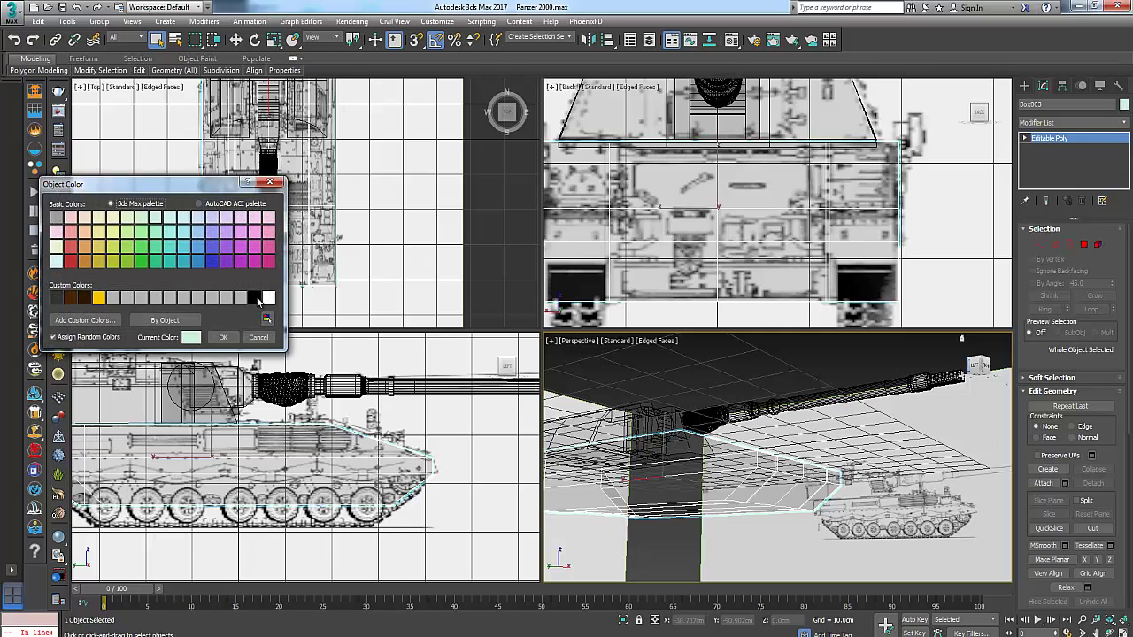
left_click(256, 299)
left_click(223, 337)
Compare the hull's outline with the side blueprint in the maximized left view, especially the front nose and lower front slope.
middle_click_drag(444, 502, 401, 509)
key("alt+w")
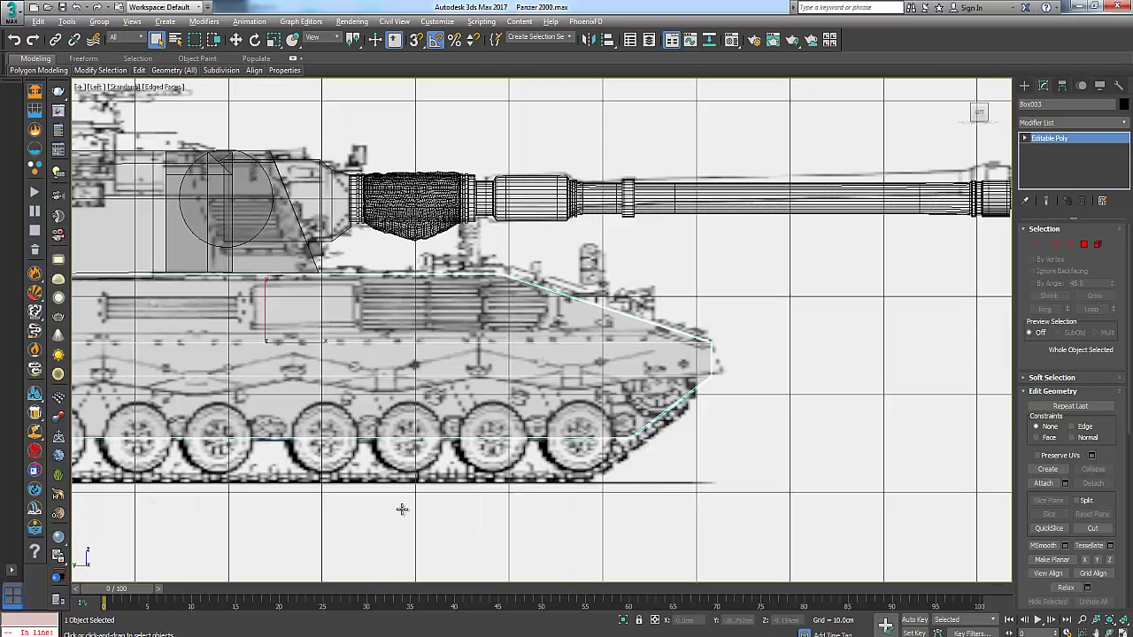
scroll(617, 457, "up", 5)
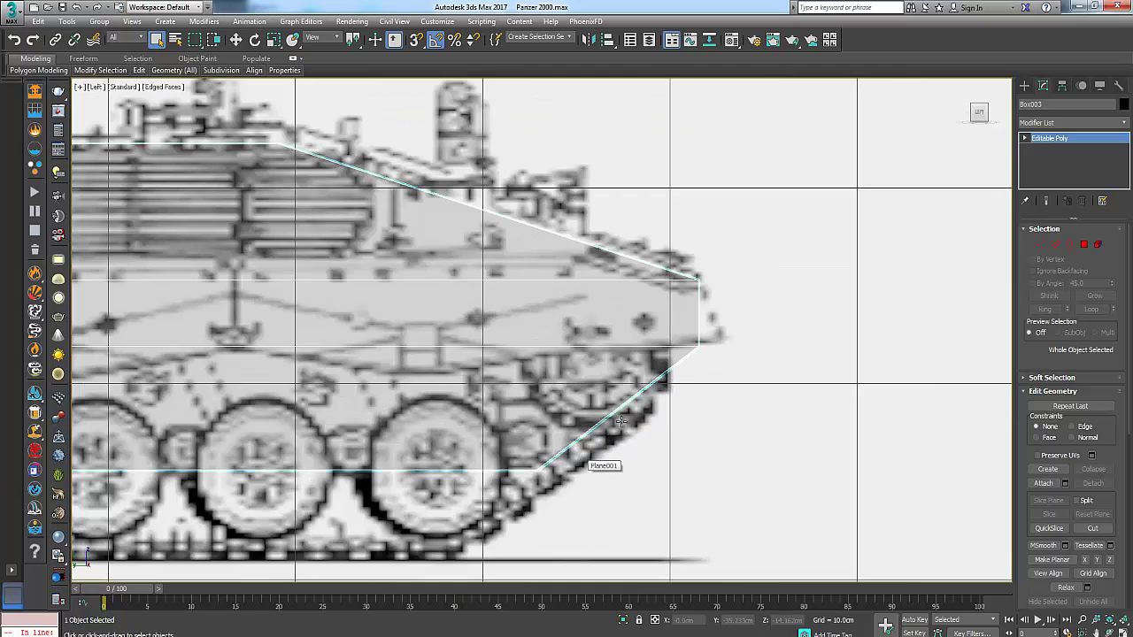
scroll(603, 418, "down", 3)
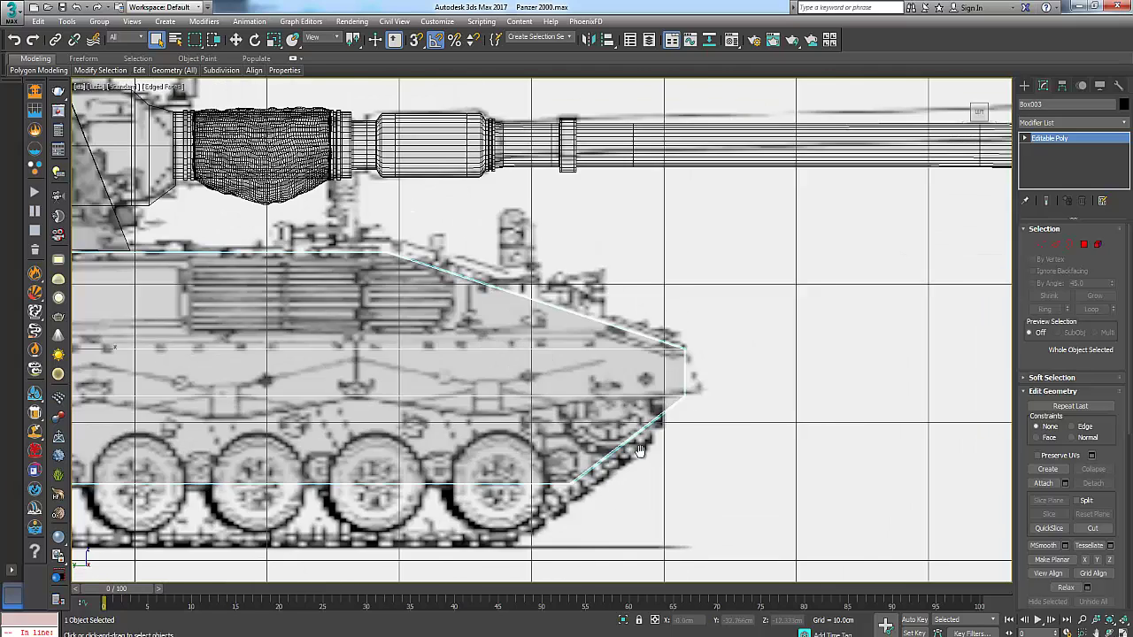
scroll(650, 450, "down", 4)
scroll(659, 451, "up", 1)
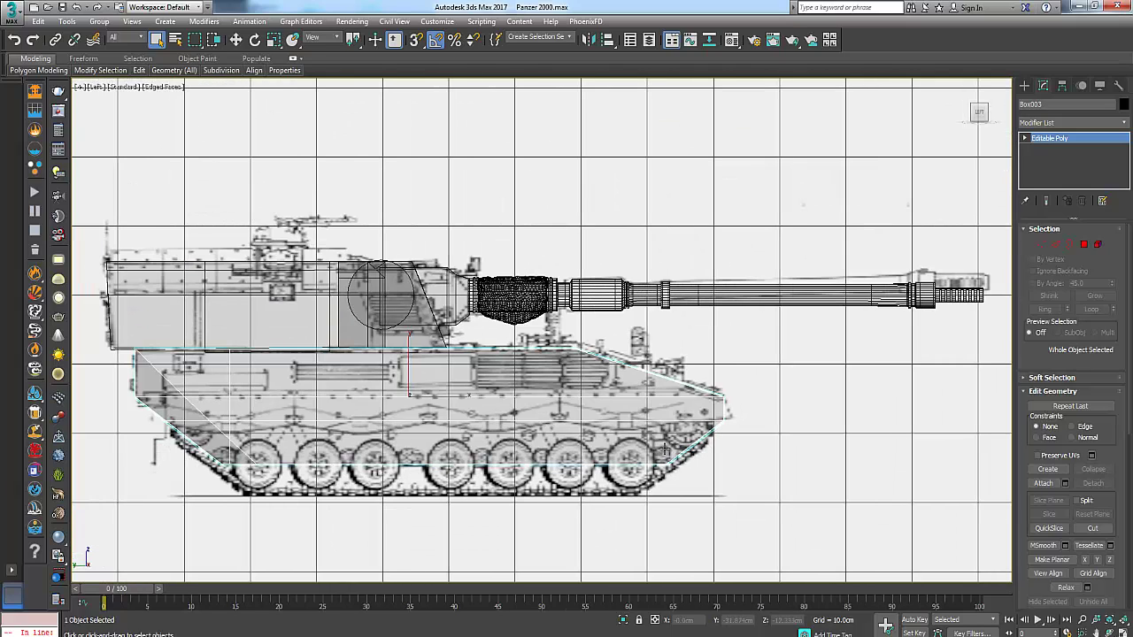
scroll(704, 441, "up", 4)
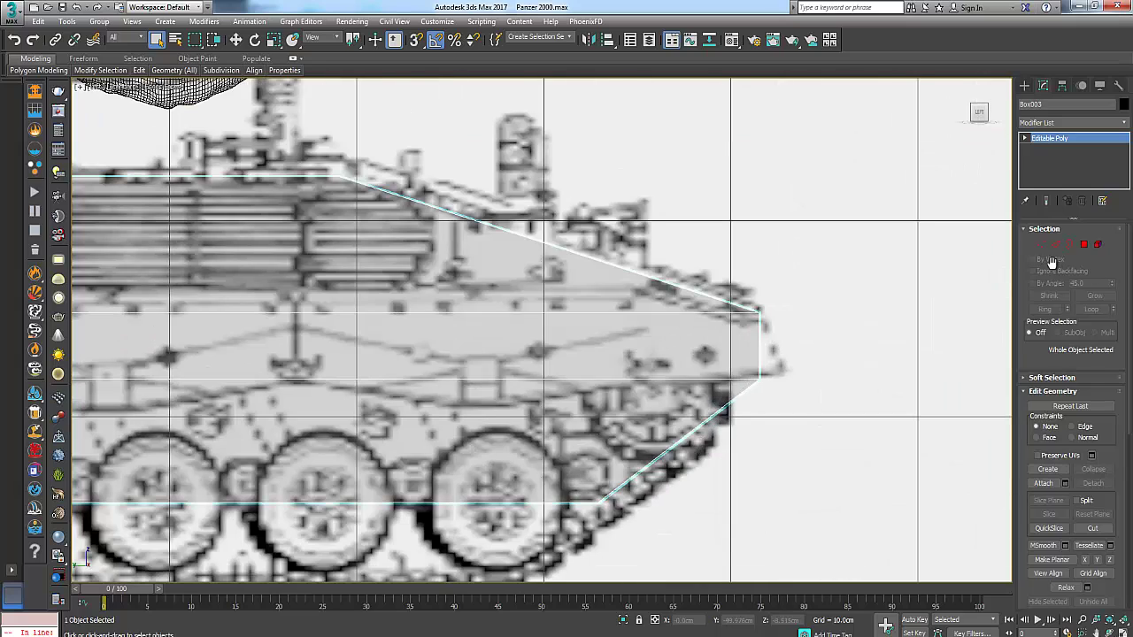
left_click(1054, 244)
scroll(736, 428, "down", 3)
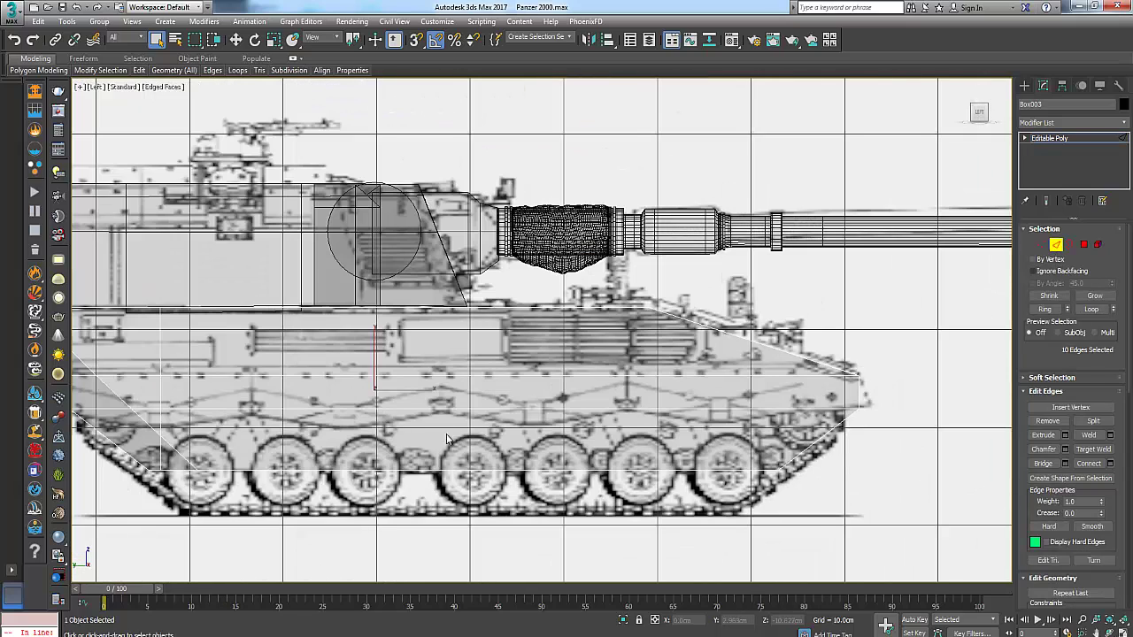
scroll(447, 440, "down", 3)
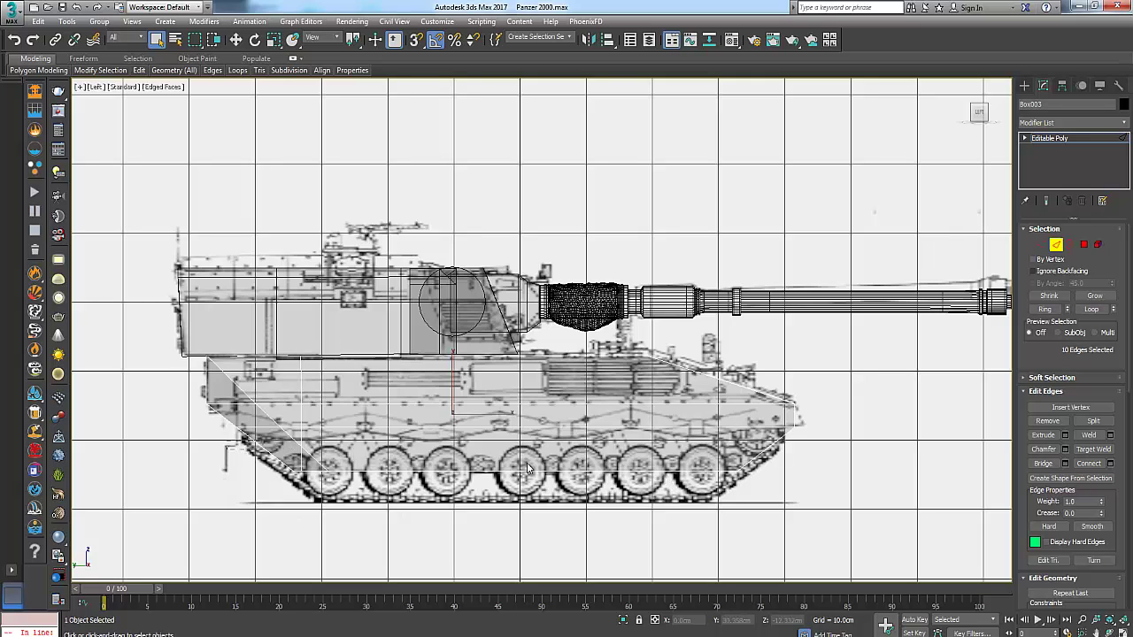
left_click_drag(809, 464, 807, 466)
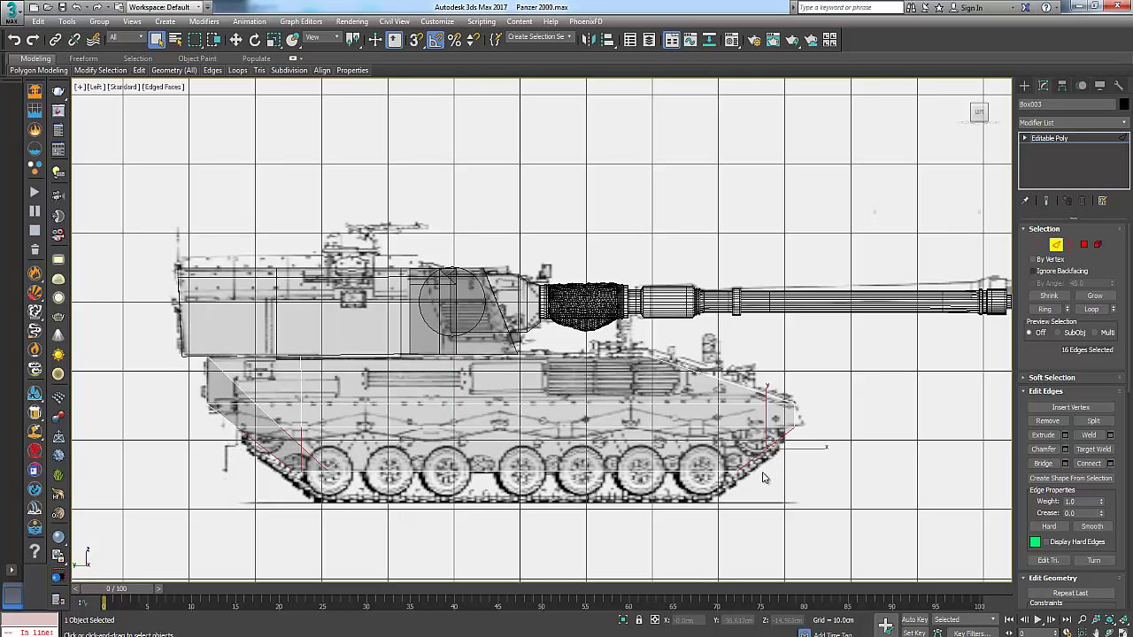
key("alt+w")
middle_click_drag(853, 510, 755, 506, "alt")
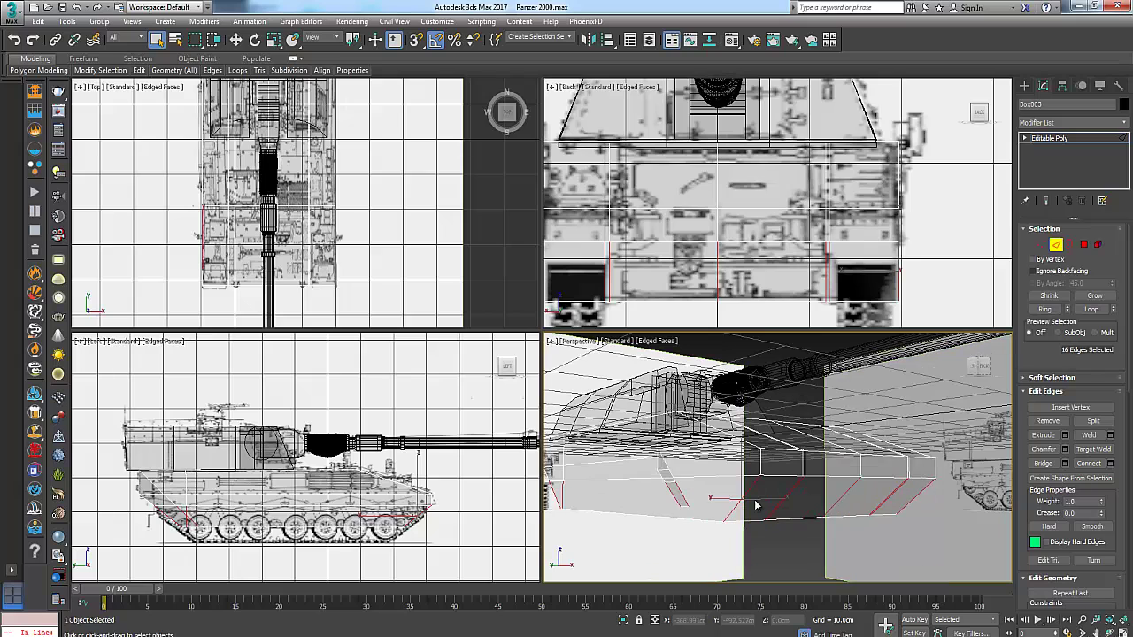
scroll(476, 519, "up", 10)
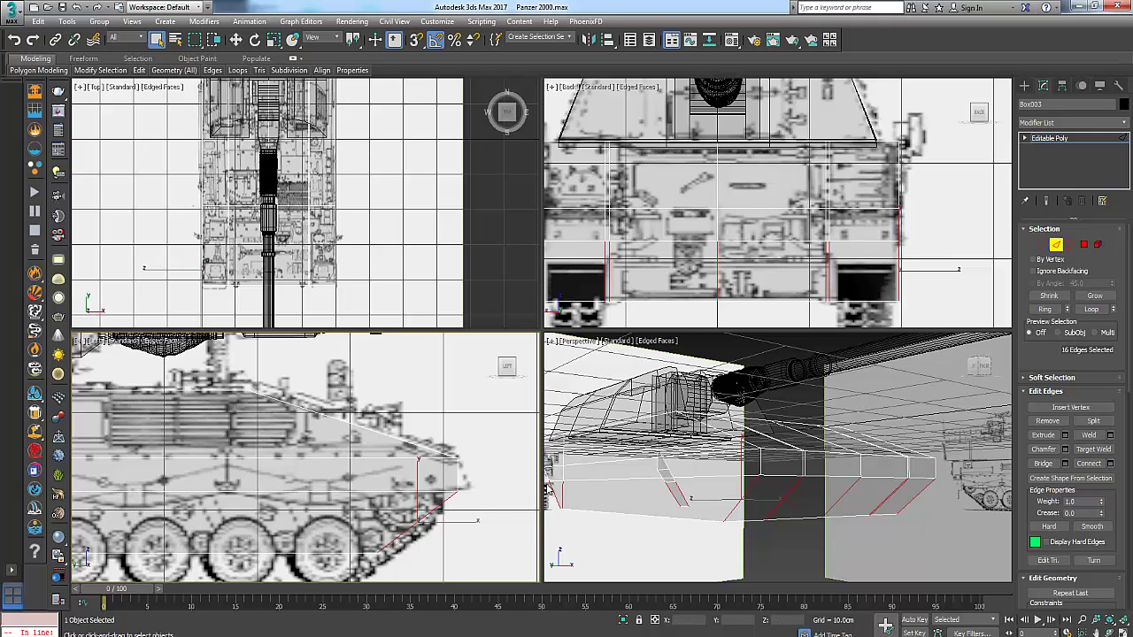
key("alt+w")
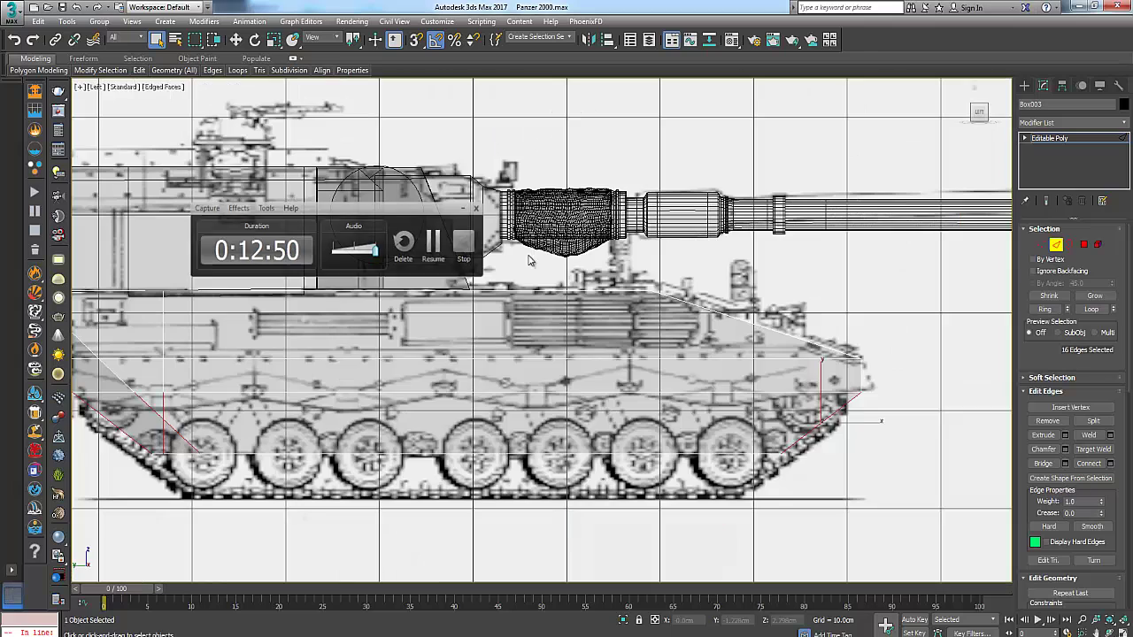
left_click(1056, 245)
Create a cylinder of about 4.3 cm radius and 3.3 cm height over the hull's lower front slope in the left view.
scroll(740, 409, "up", 4)
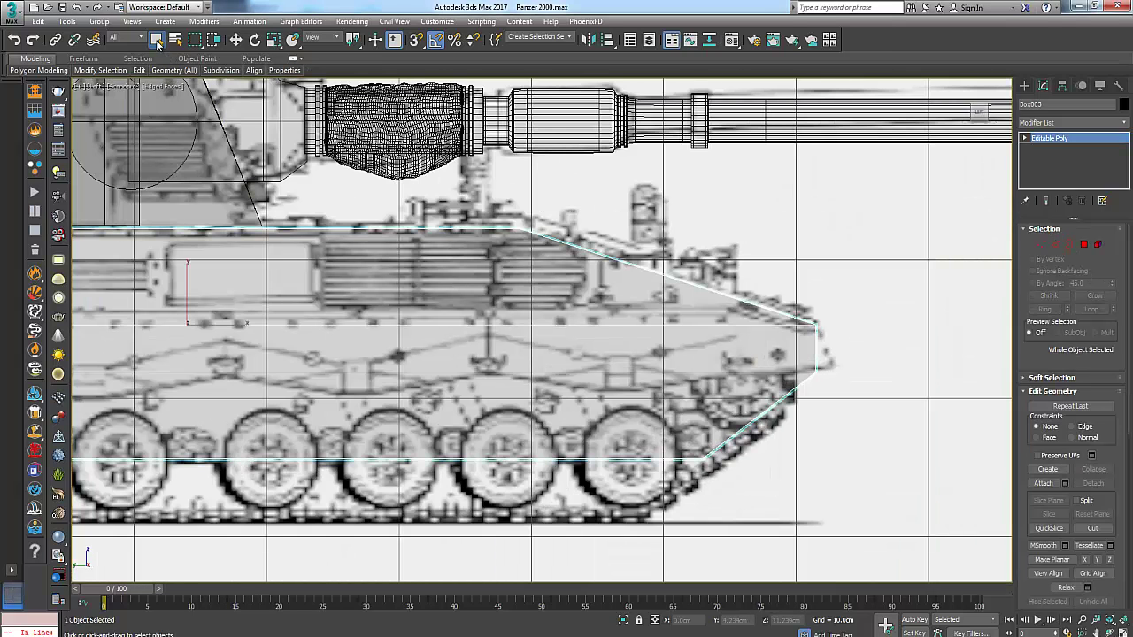
left_click(1025, 86)
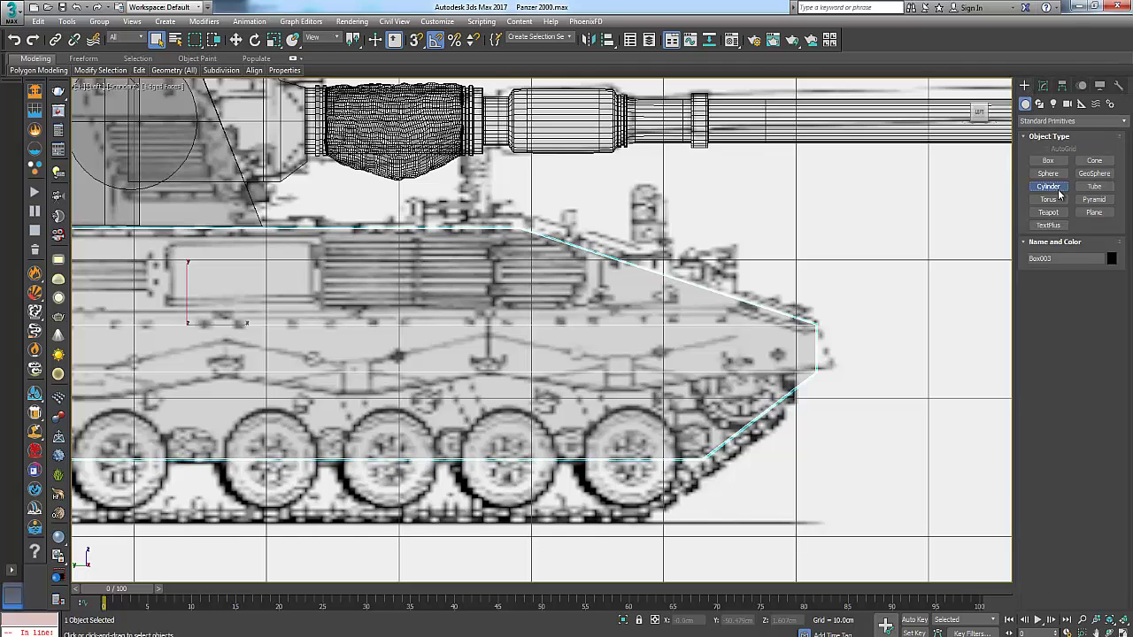
left_click(1048, 186)
middle_click_drag(615, 449, 591, 445)
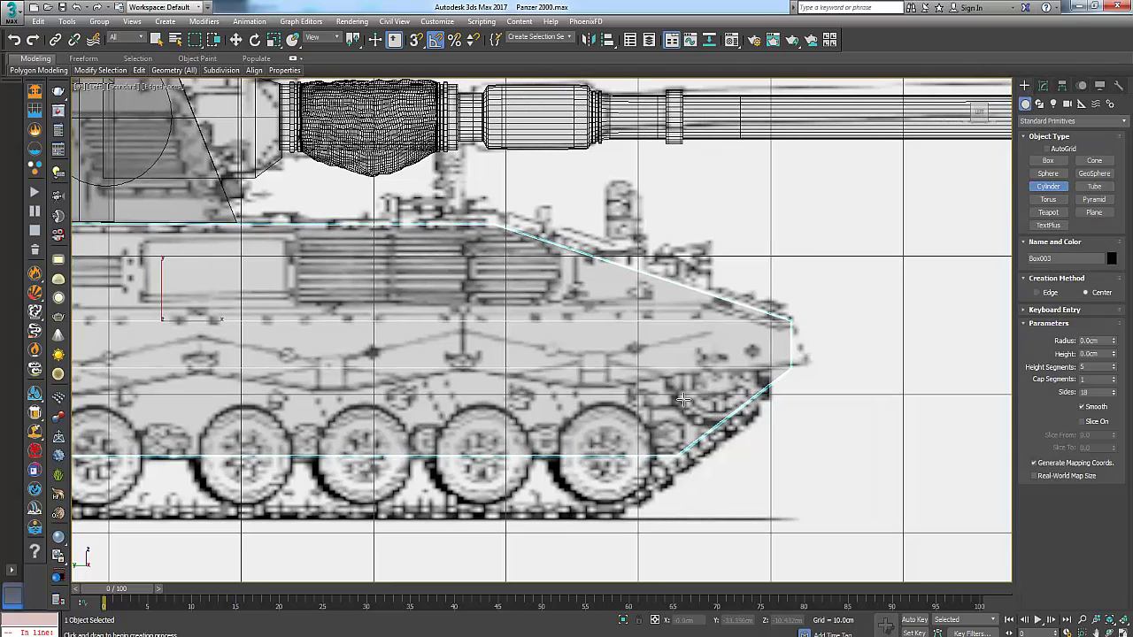
left_click_drag(684, 396, 731, 432)
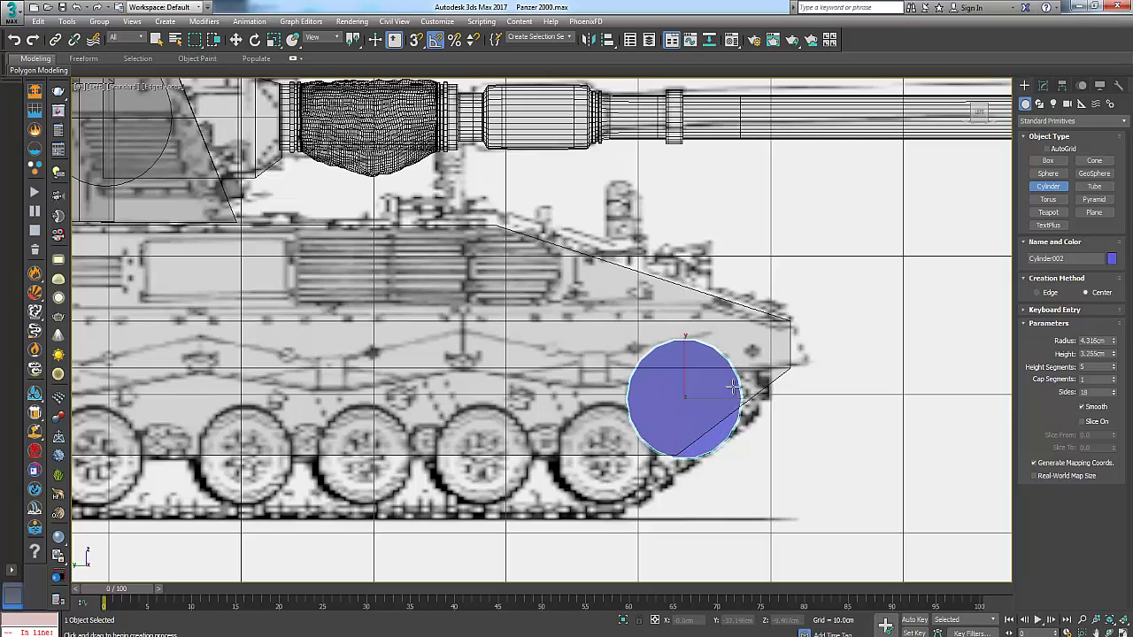
Assign the grey ddd material to the cylinder and set its number of sides to 42.
left_click(236, 39)
middle_click_drag(700, 403, 664, 399)
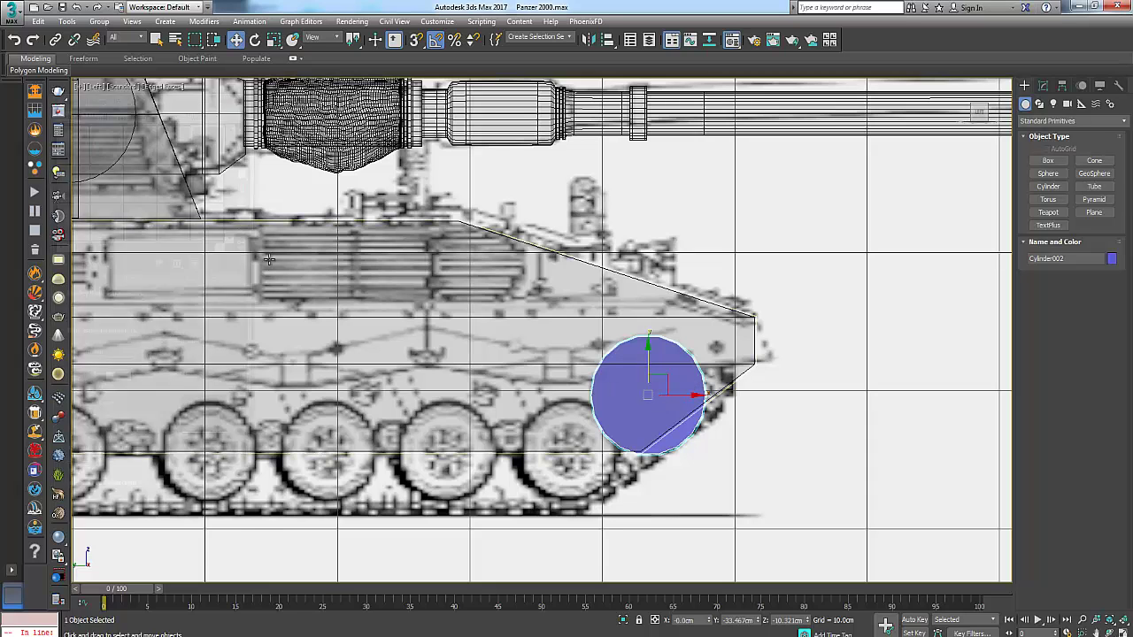
key("m")
left_click(86, 266)
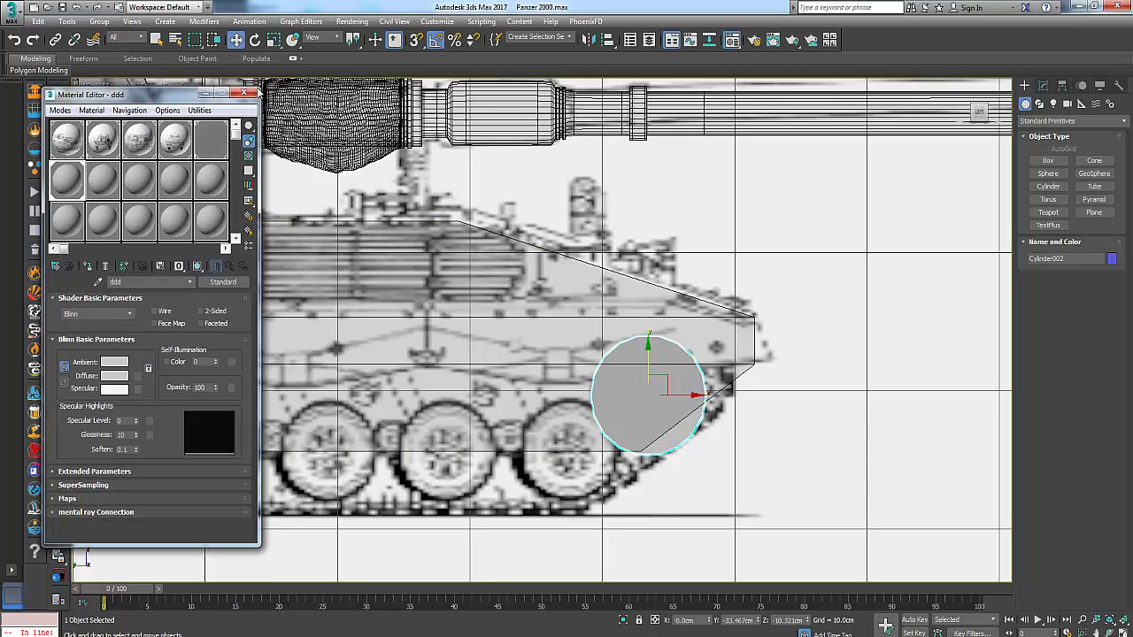
left_click(244, 93)
left_click(1043, 85)
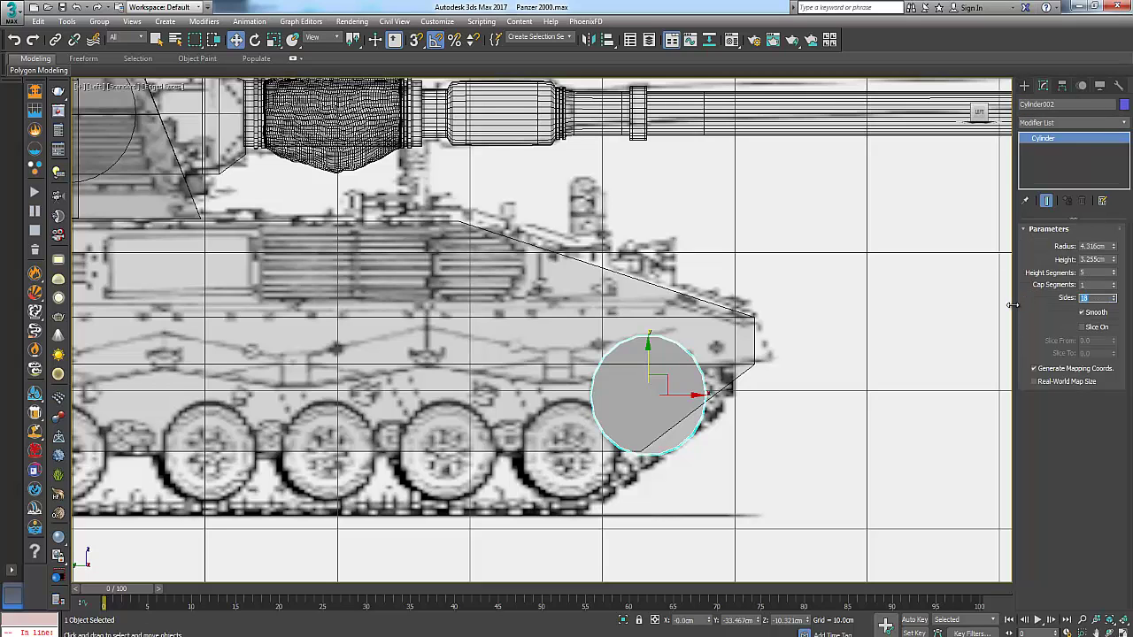
type("42")
key("Return")
Enlarge the cylinder's radius to about 5.67 cm and position it between the hull's upper front slope and the lower front corner.
middle_click_drag(729, 407, 634, 399)
scroll(632, 399, "up", 2)
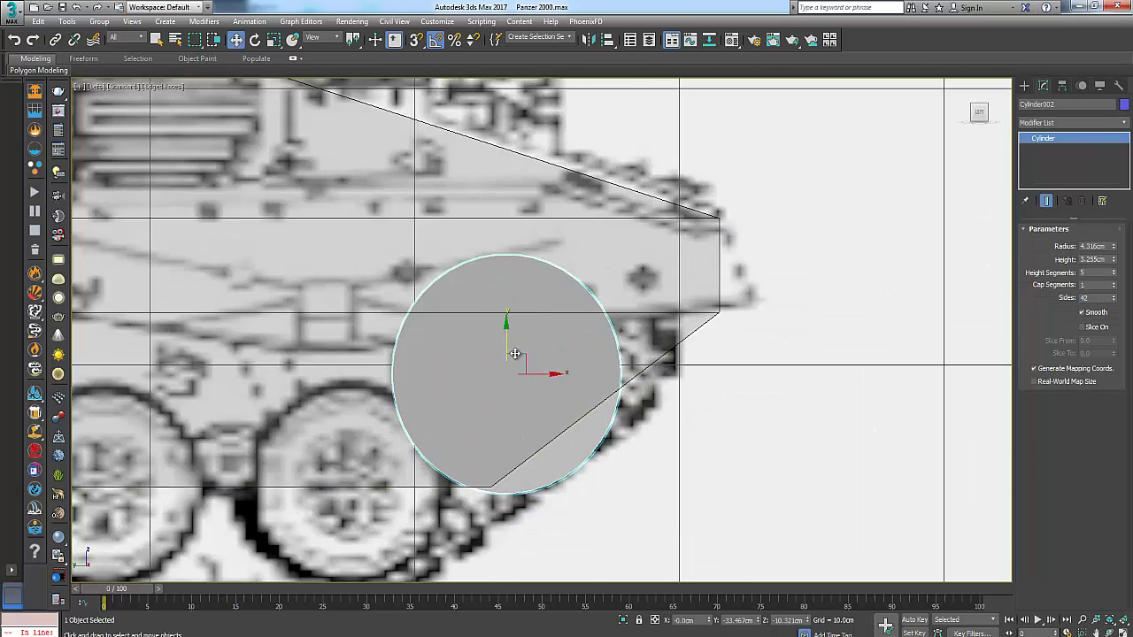
left_click_drag(515, 354, 585, 331)
left_click_drag(1113, 246, 1115, 224)
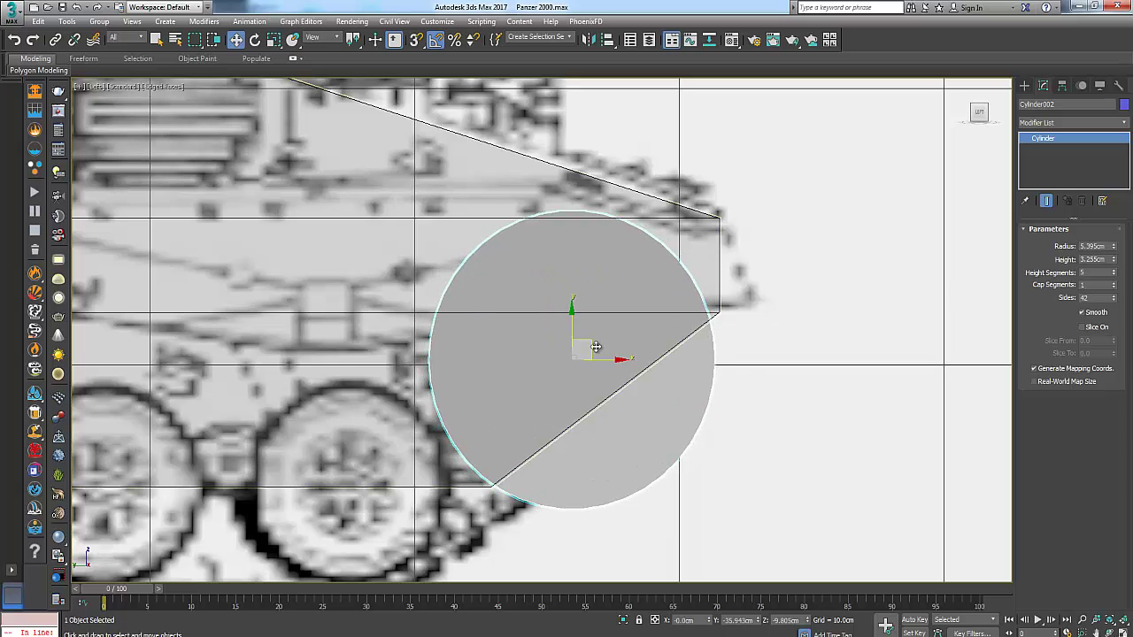
left_click_drag(596, 347, 584, 332)
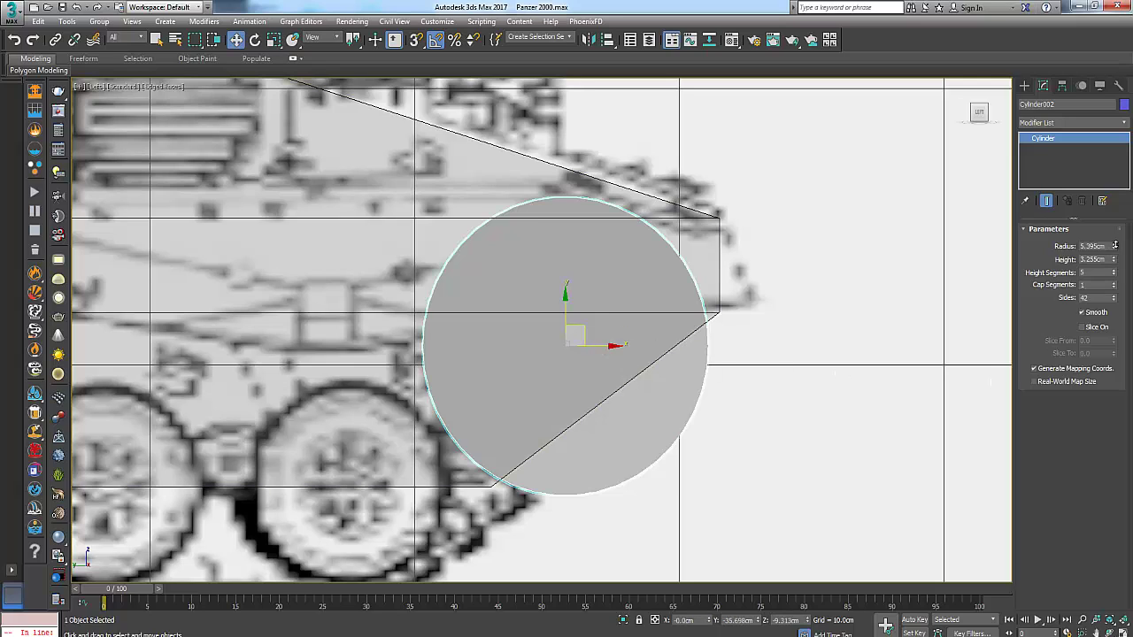
left_click_drag(1115, 245, 1111, 248)
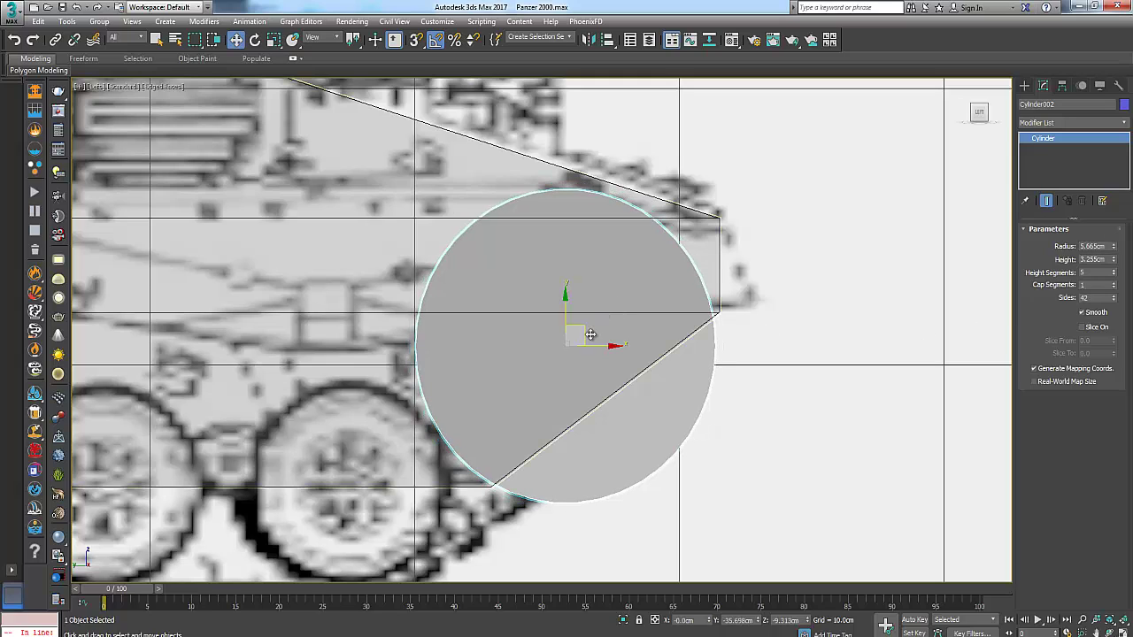
mouse_move(573, 324)
left_mouse_down()
mouse_move(579, 332)
mouse_move(573, 319)
left_mouse_up()
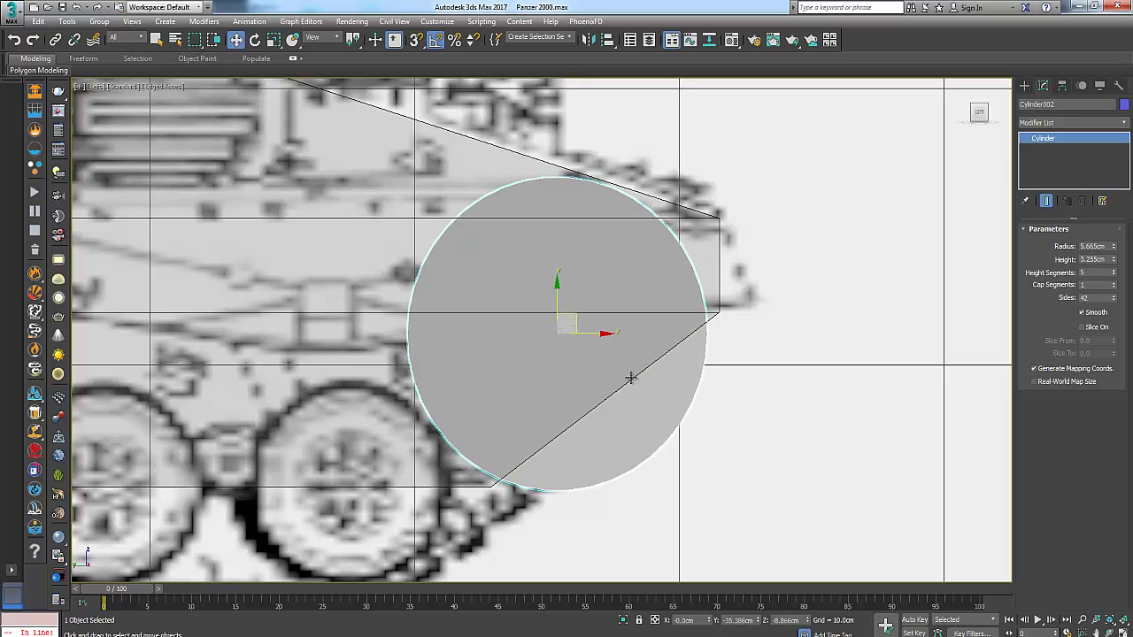
left_click_drag(572, 320, 576, 320)
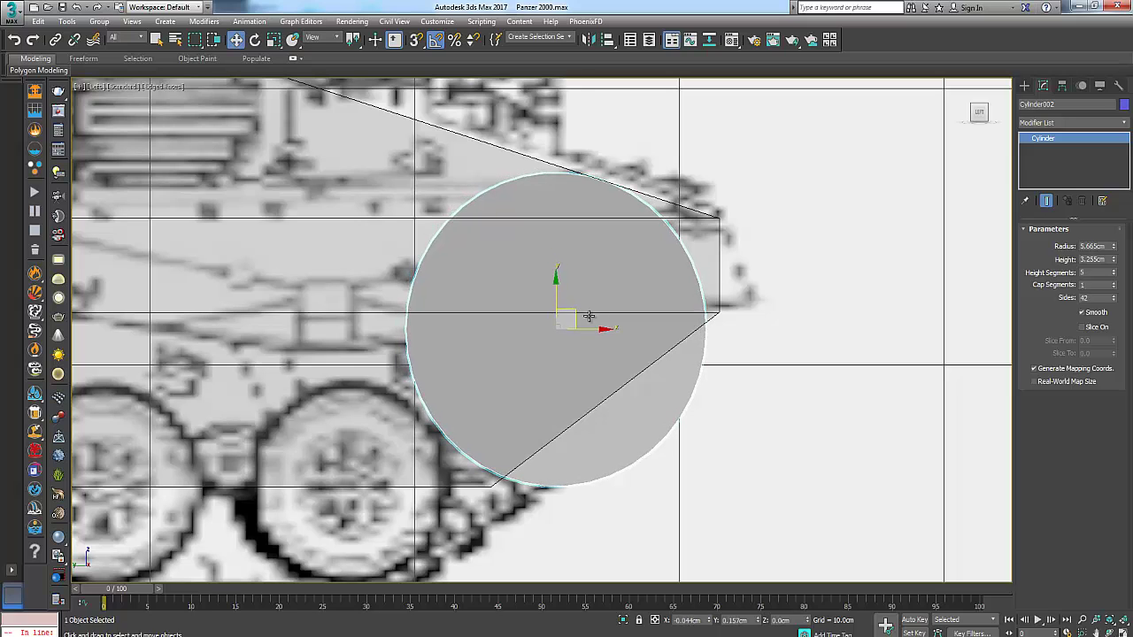
Connect the edges of the hull's lower front slope with 4 segments, adding horizontal edge loops across the guide cylinder.
left_click(394, 259)
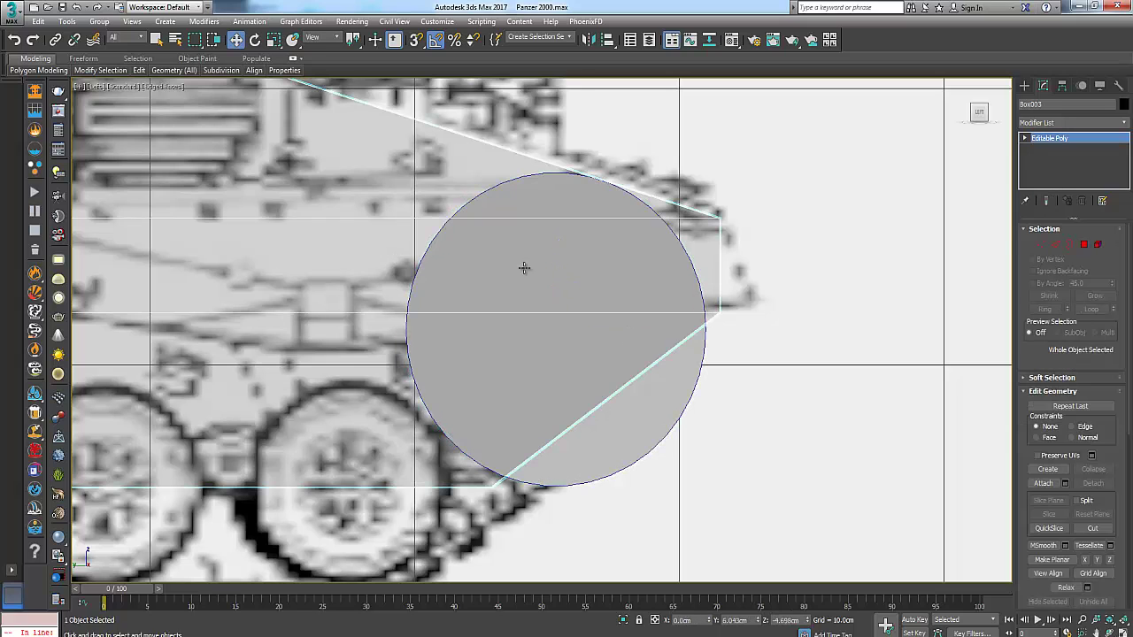
left_click(1041, 245)
left_click(1055, 246)
scroll(497, 376, "down", 3)
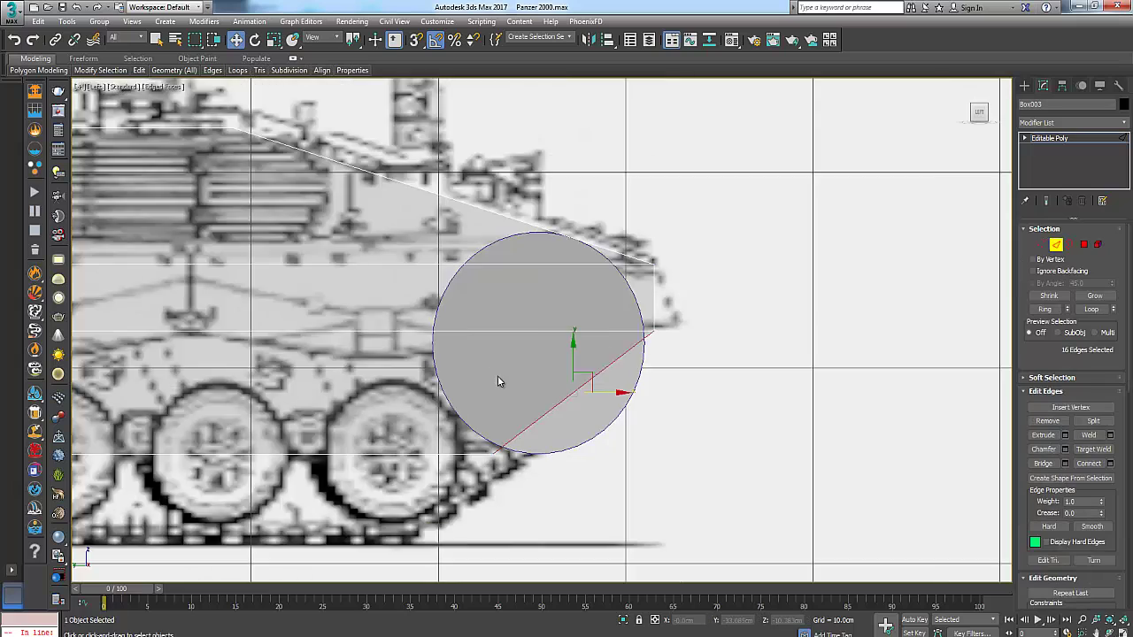
middle_click_drag(498, 376, 971, 446)
key("alt+w")
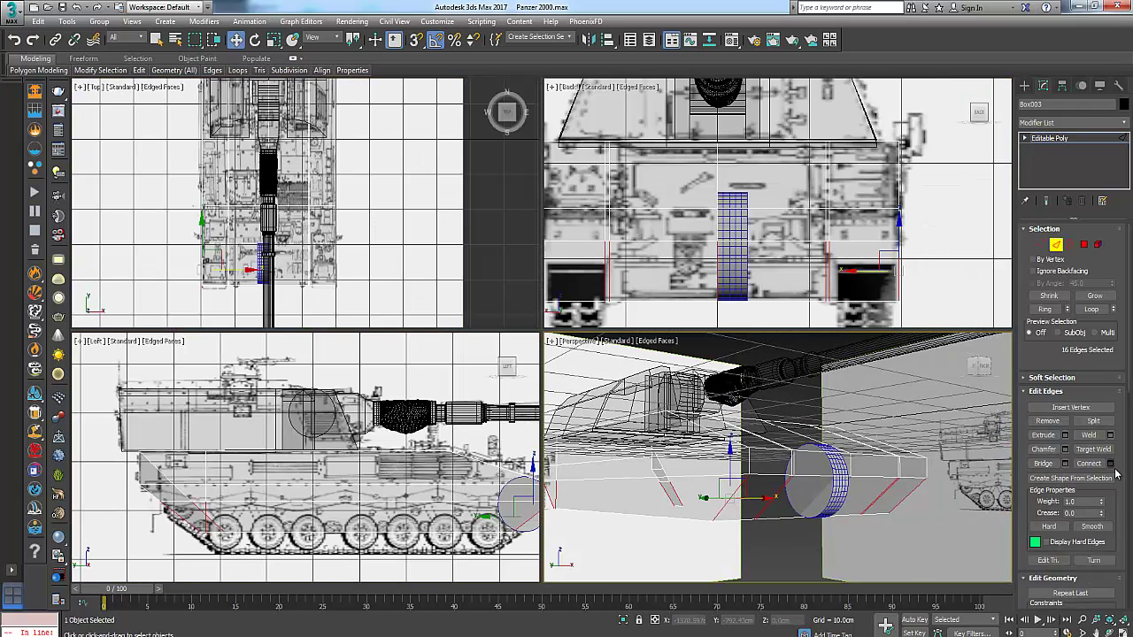
left_click(1110, 464)
middle_click_drag(385, 480, 326, 476)
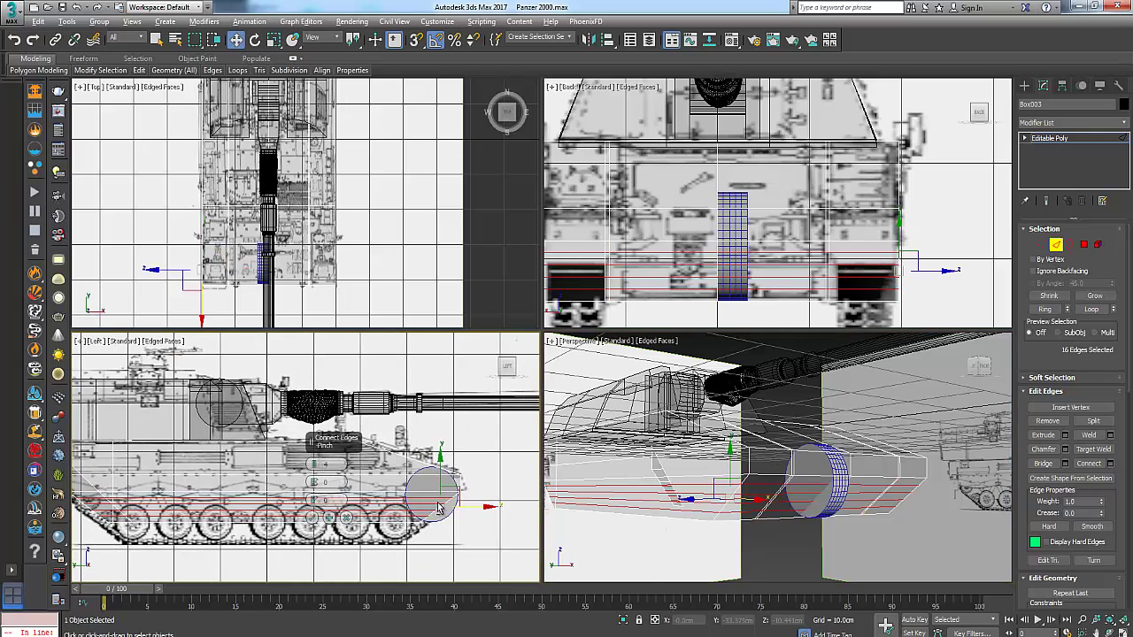
key("alt+w")
scroll(570, 425, "up", 6)
scroll(614, 392, "up", 4)
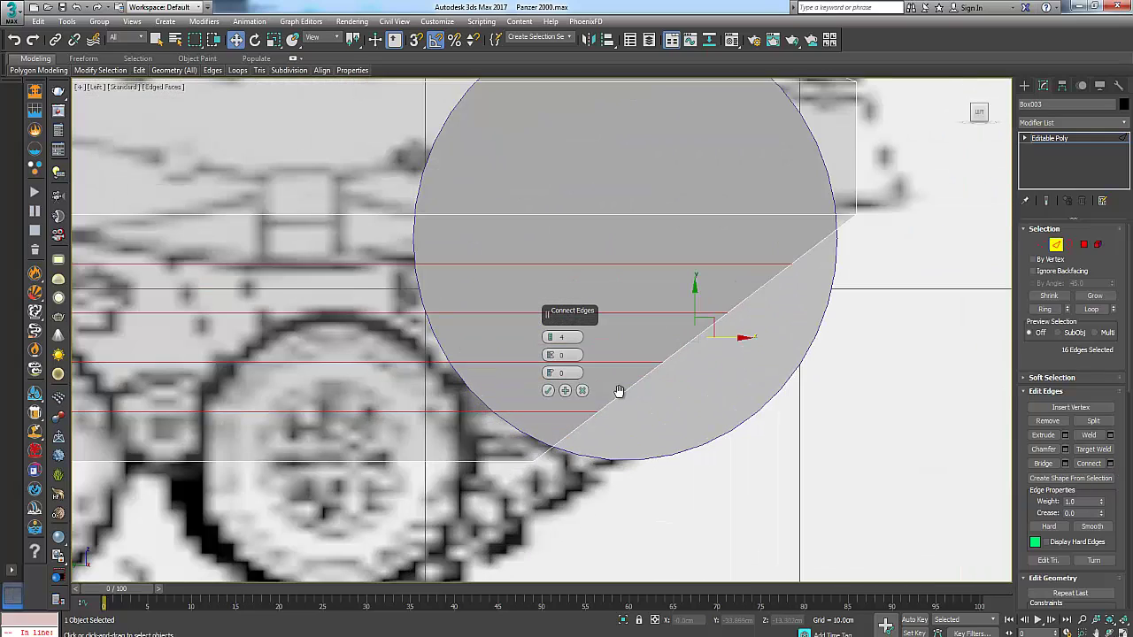
left_click(549, 335)
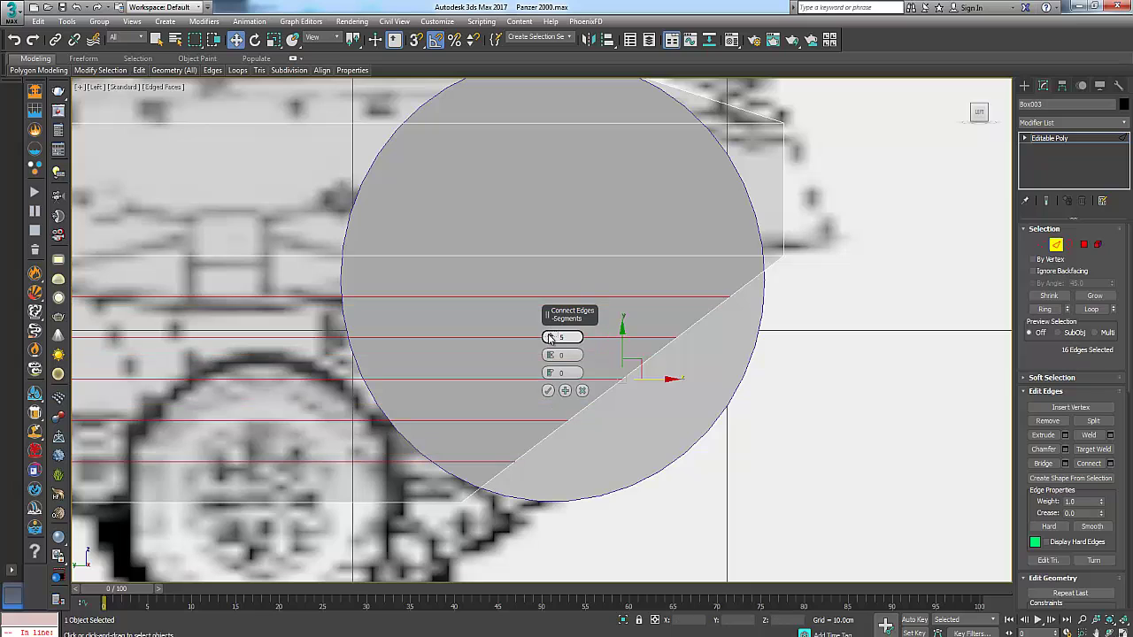
left_click(549, 336)
left_click_drag(549, 337, 548, 341)
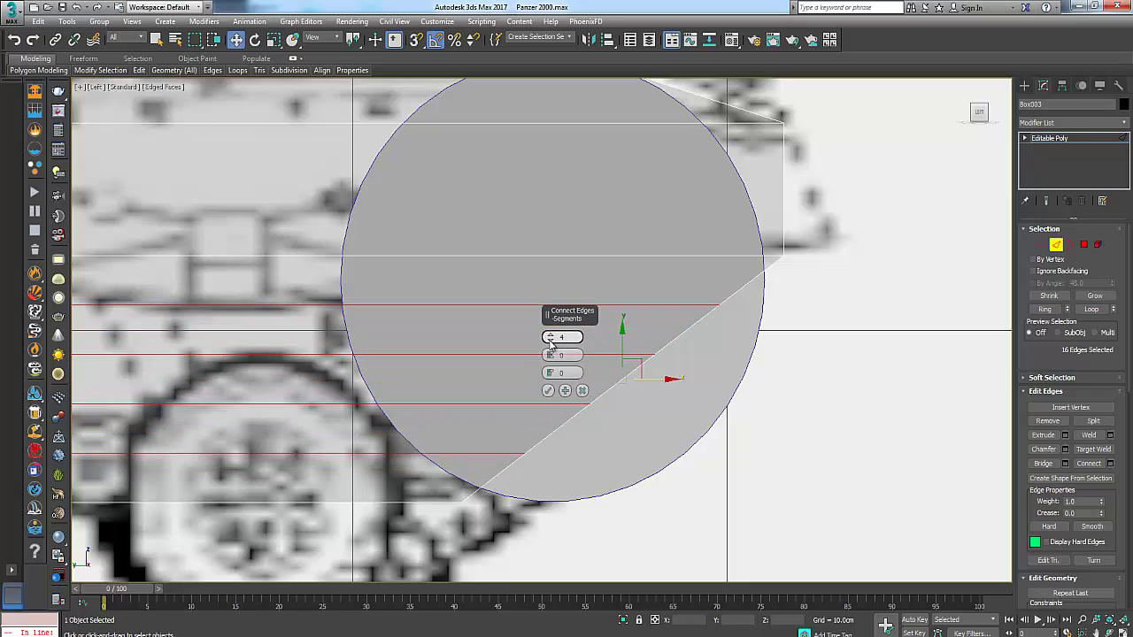
left_click(548, 391)
scroll(605, 397, "down", 2)
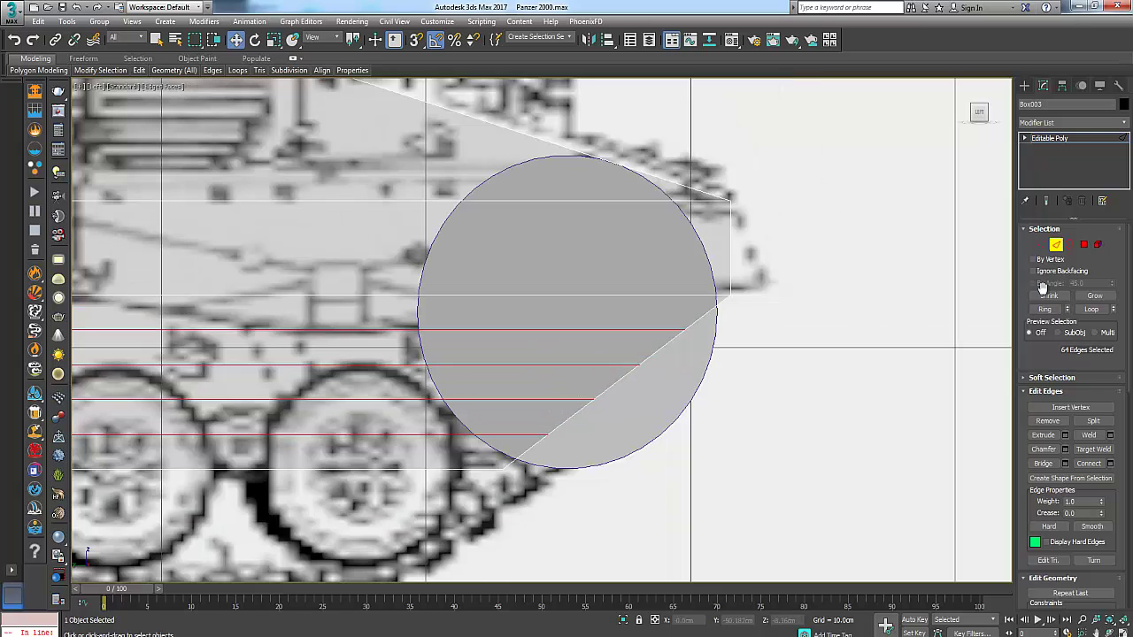
Move the four new vertex rows of the lower front slope forward onto the guide cylinder's outline.
left_click(1042, 246)
left_click_drag(728, 323, 676, 349)
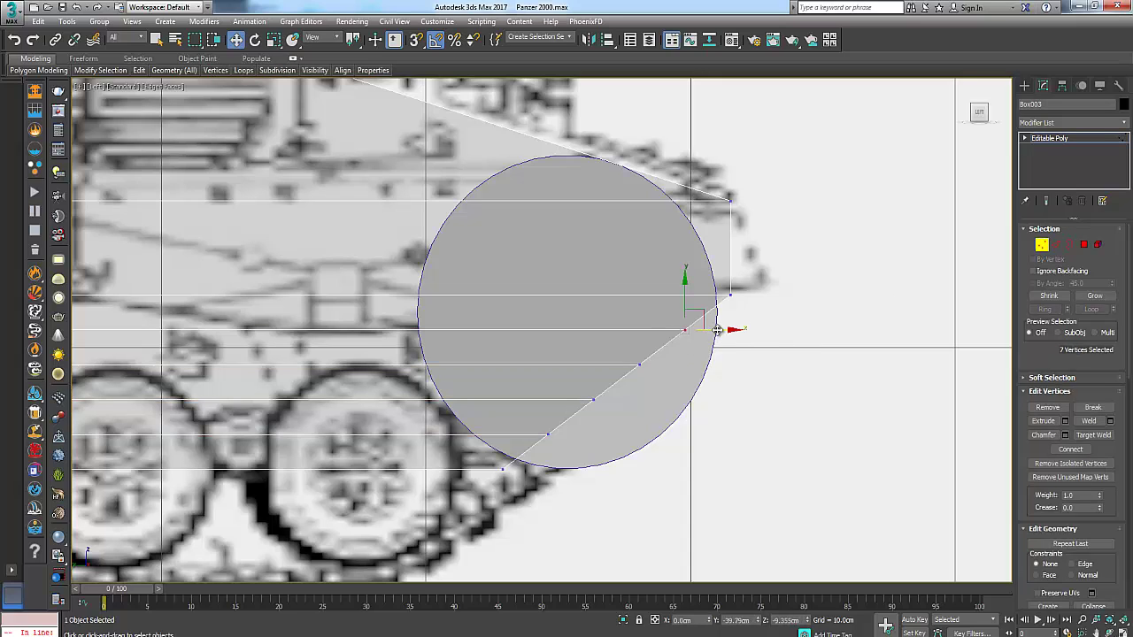
left_click_drag(740, 335, 752, 341)
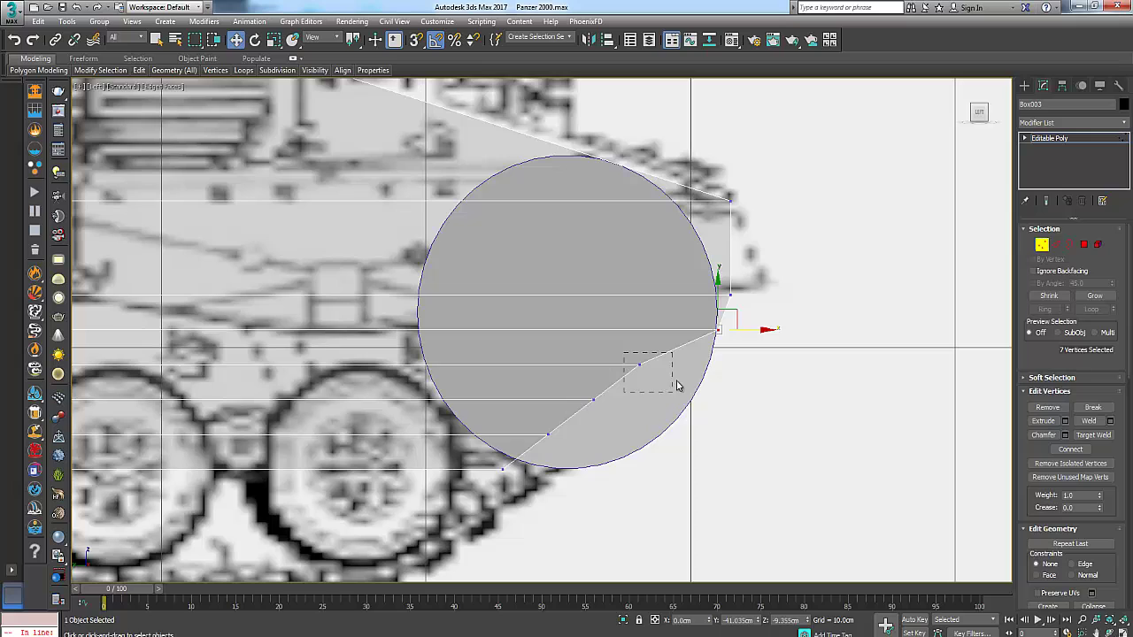
left_click_drag(676, 385, 738, 378)
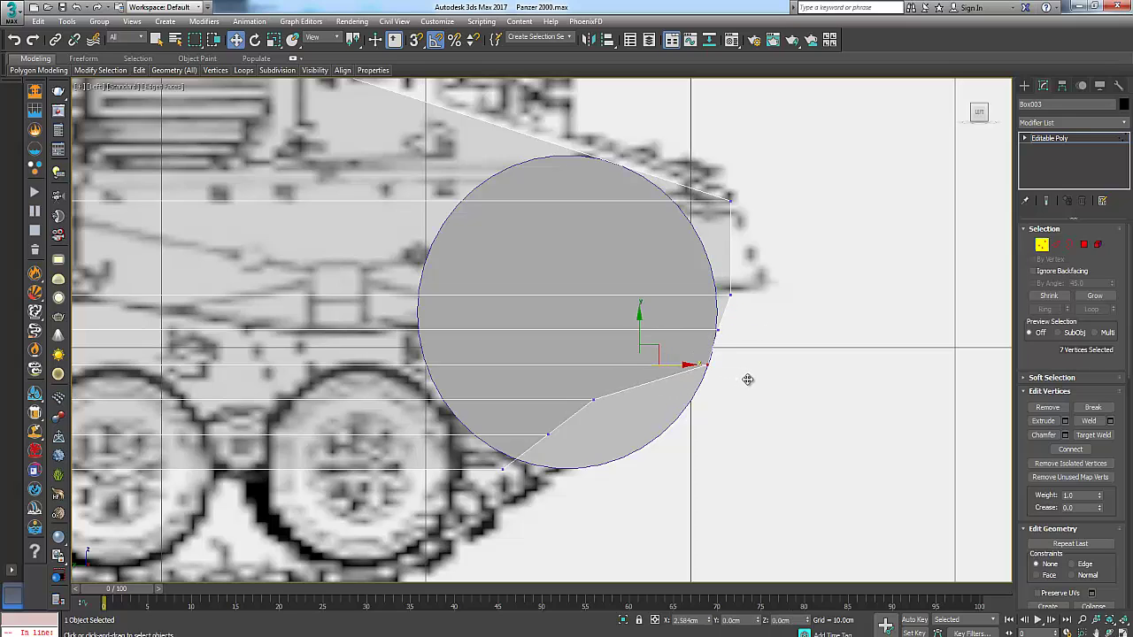
left_click_drag(575, 380, 729, 415)
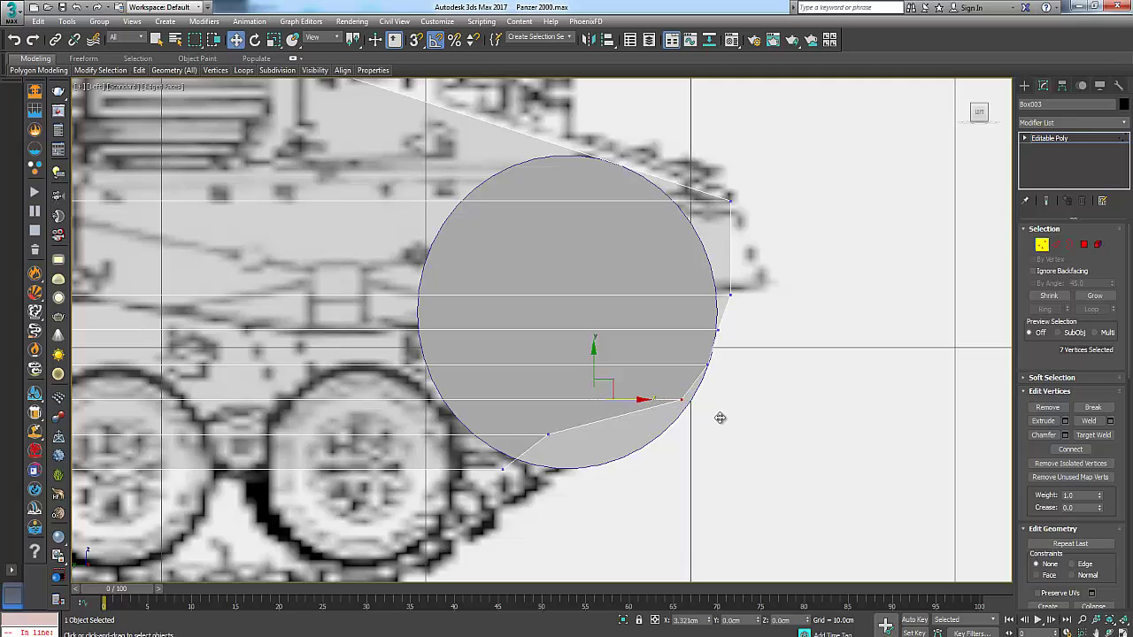
left_click_drag(726, 357, 696, 382)
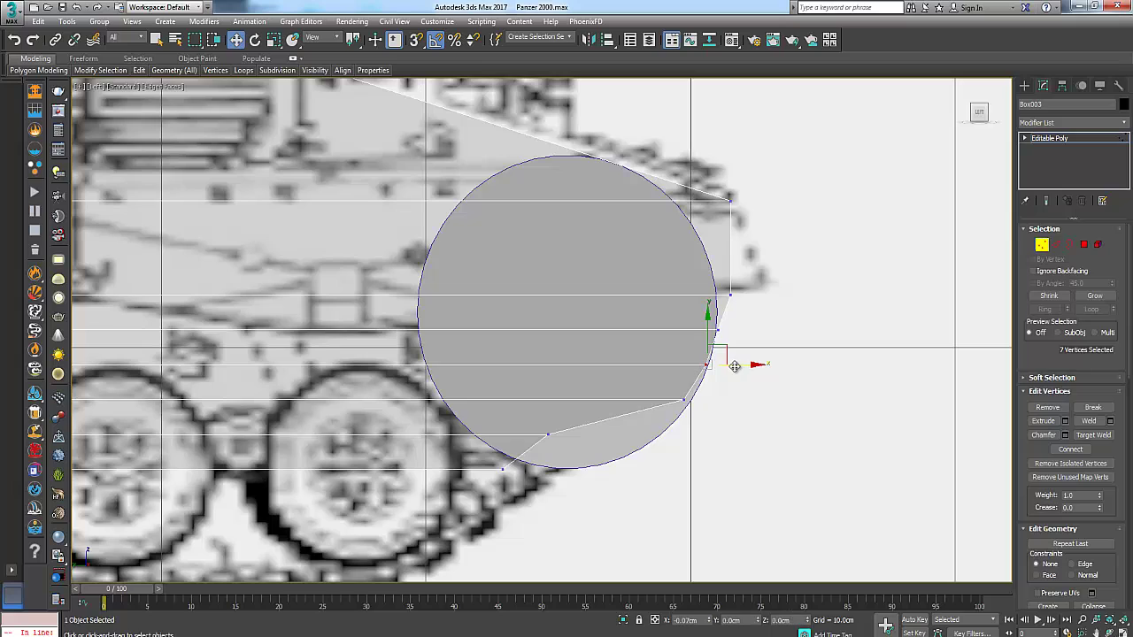
left_click_drag(734, 366, 733, 367)
left_click_drag(584, 458, 680, 448)
Shift the guide cylinder about 0.09 cm toward the hull's rear.
left_click(1044, 245)
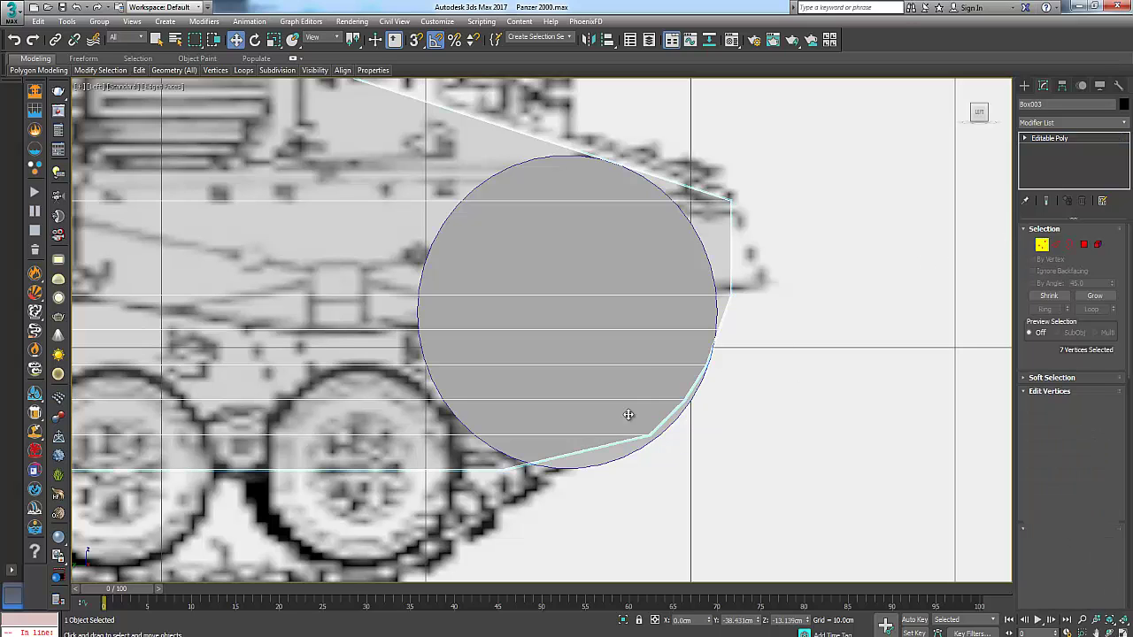
left_click(639, 394)
left_click_drag(609, 311, 606, 312)
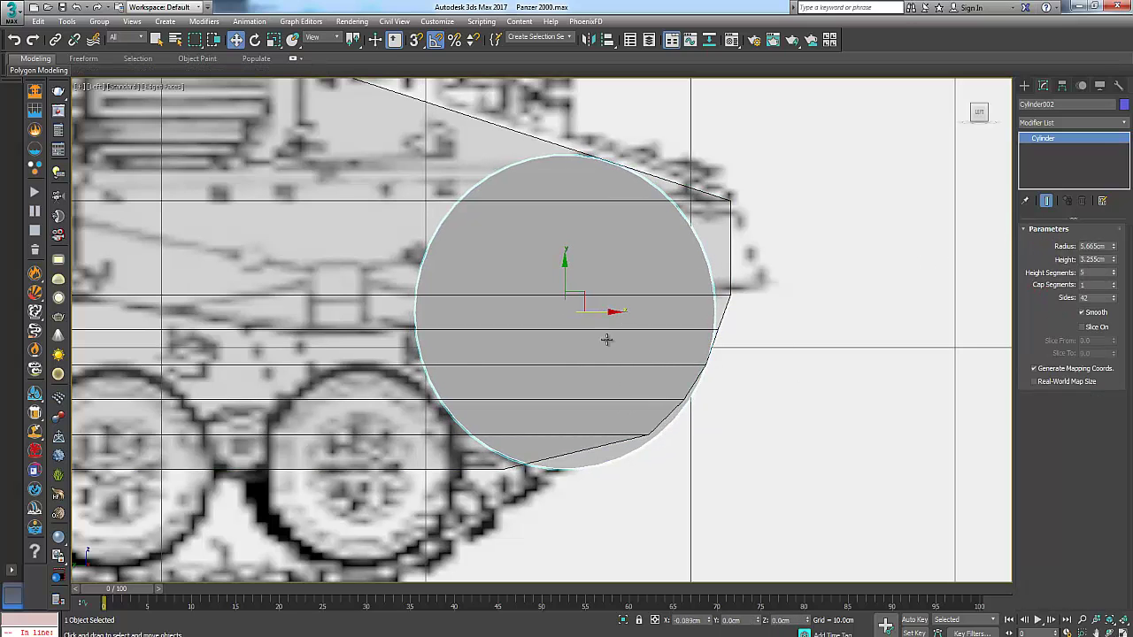
Connect the hull's lowest row of edges, between the last added loop and the bottom, with 2 segments.
left_click(457, 461)
left_click(1041, 244)
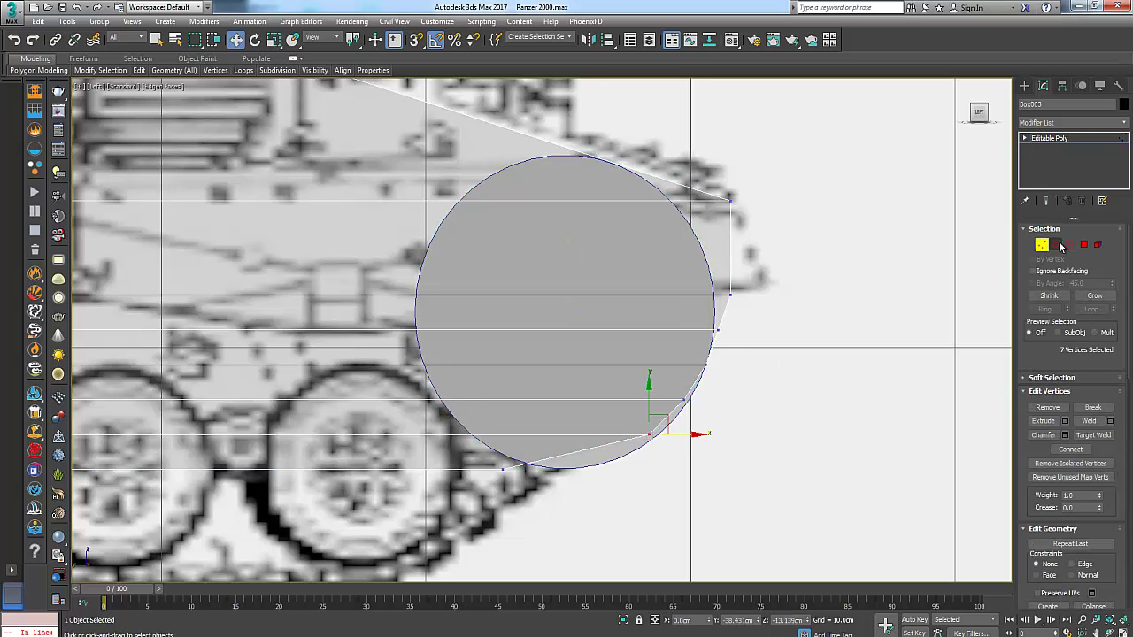
left_click(1059, 245)
scroll(583, 452, "down", 4)
middle_click_drag(624, 456, 829, 444)
scroll(424, 459, "down", 2)
middle_click_drag(424, 458, 546, 455)
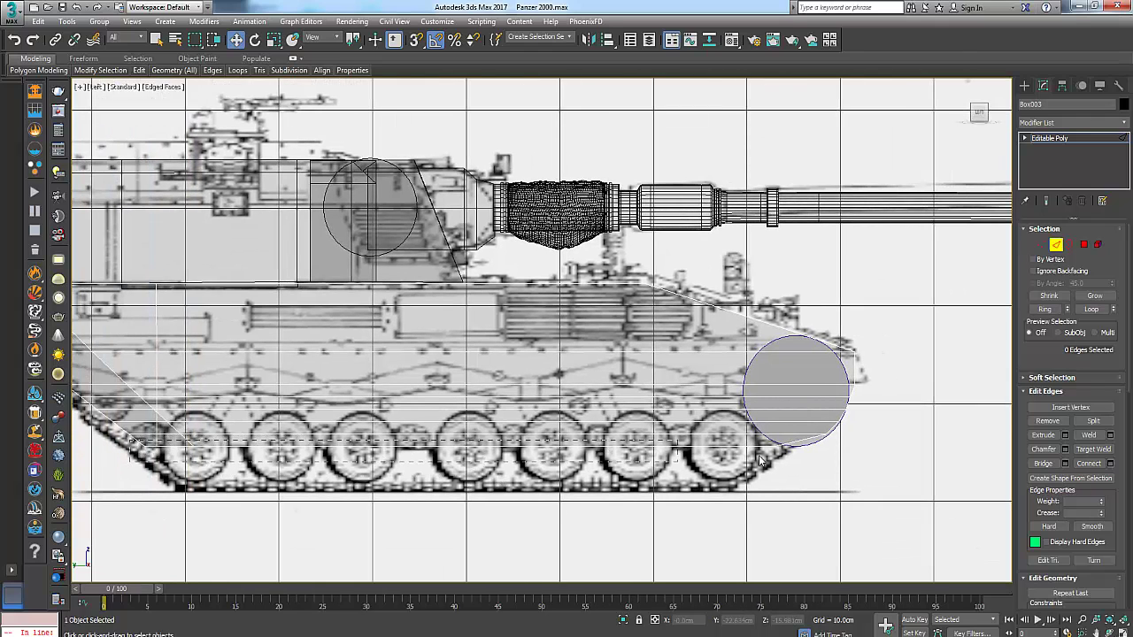
left_click_drag(800, 445, 830, 452)
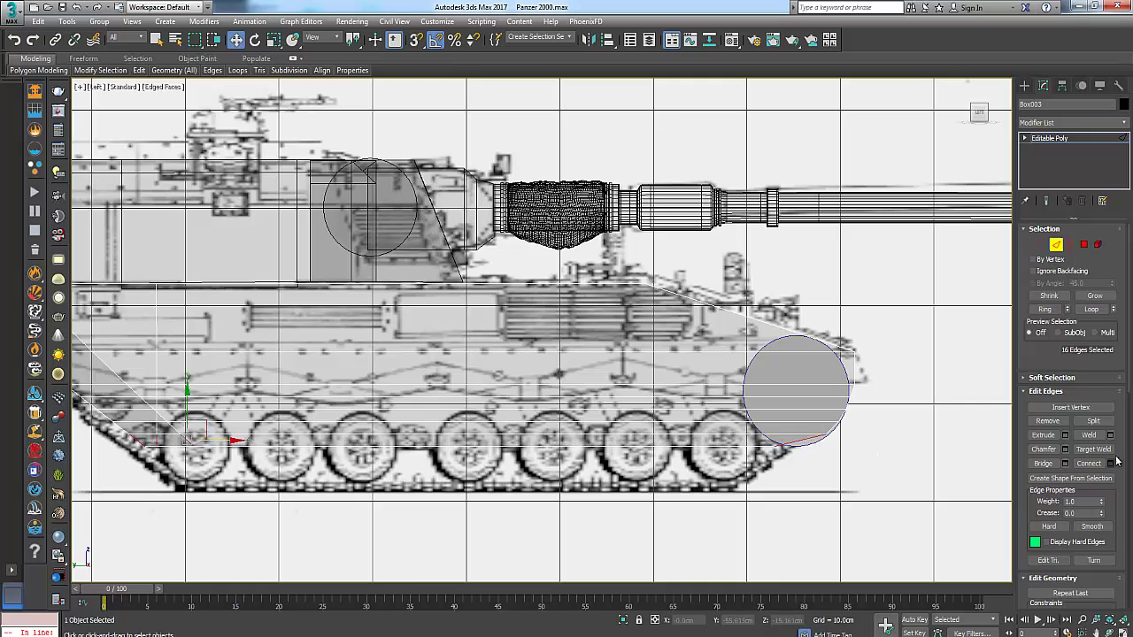
left_click(1107, 462)
scroll(832, 449, "up", 3)
scroll(799, 431, "up", 3)
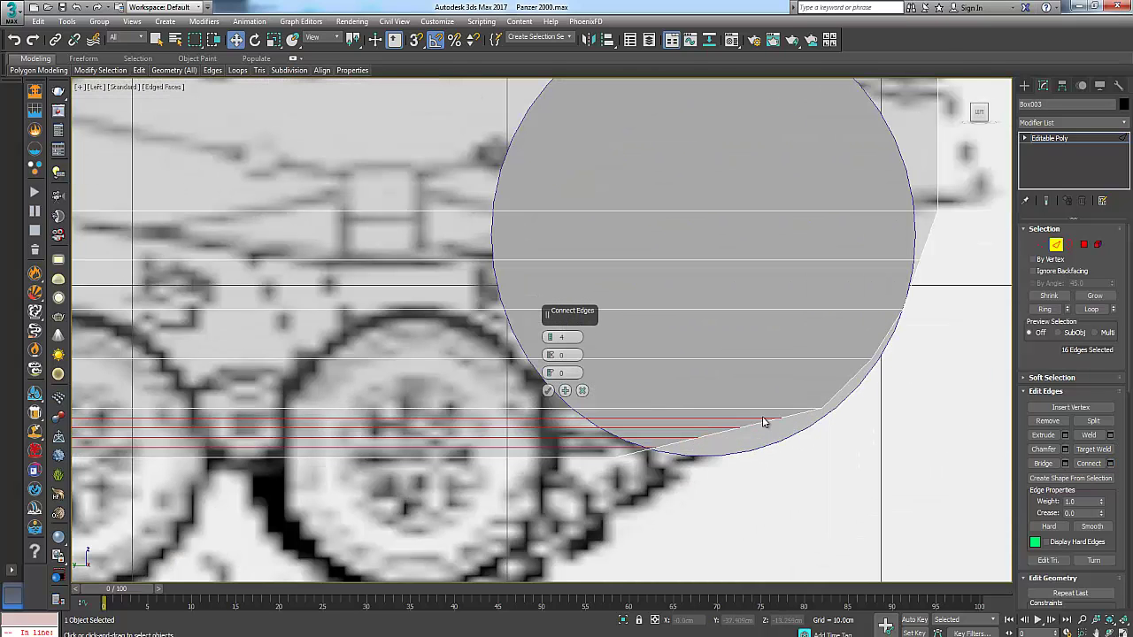
left_click(549, 341)
left_click(549, 341)
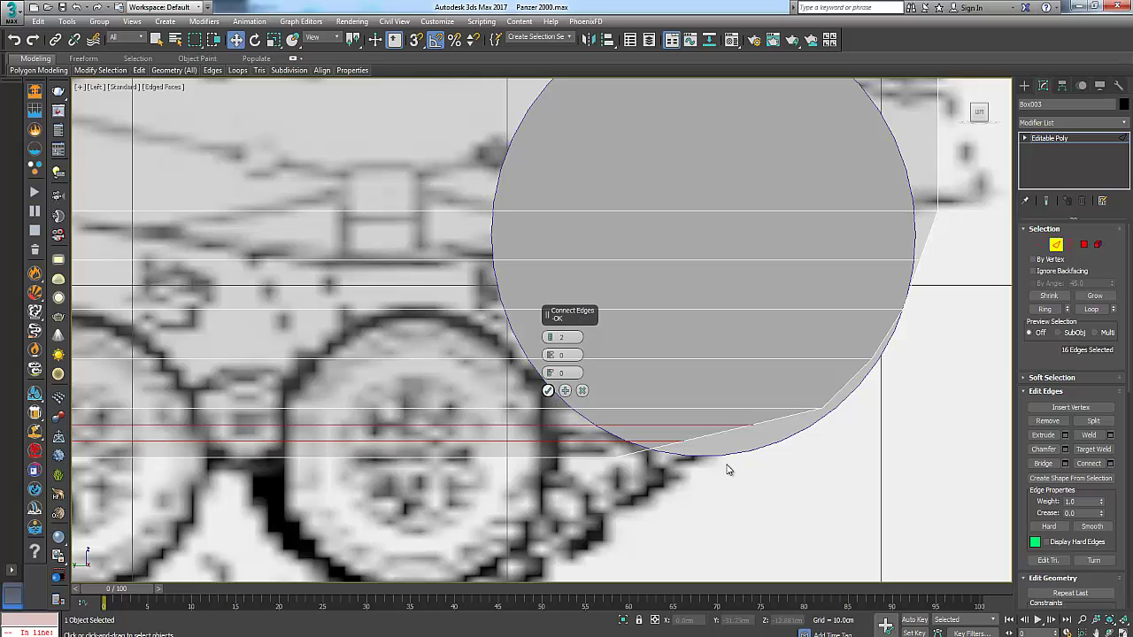
Move the two new vertex rows near the hull's bottom forward to follow the guide cylinder's curve.
middle_click_drag(807, 491, 788, 492)
left_click(1042, 245)
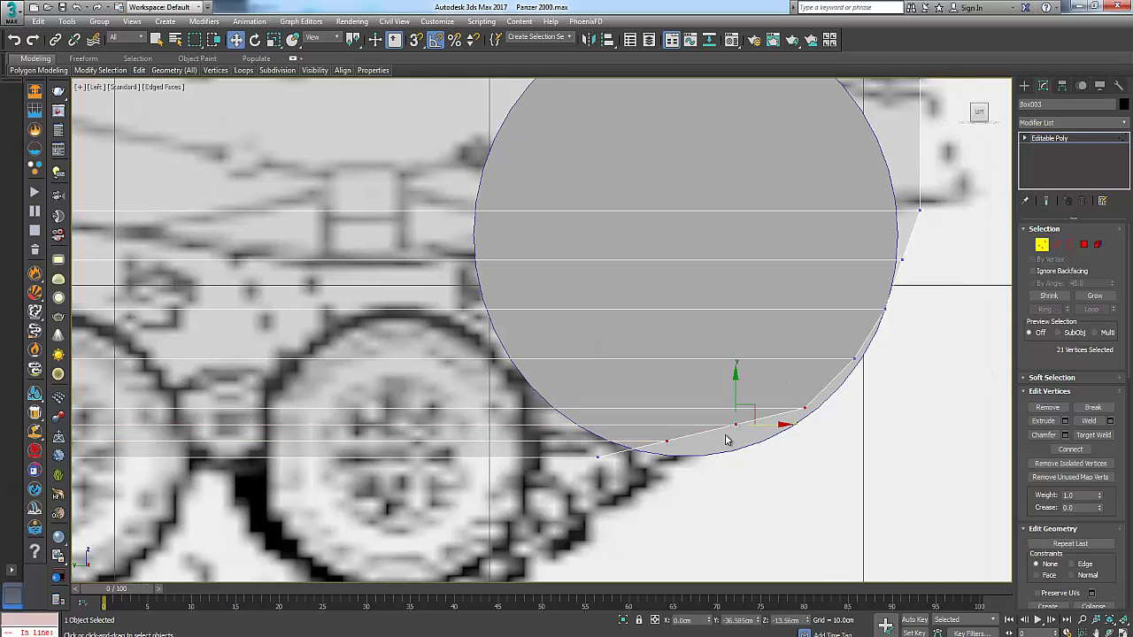
left_click(726, 454)
left_click_drag(751, 421, 793, 434)
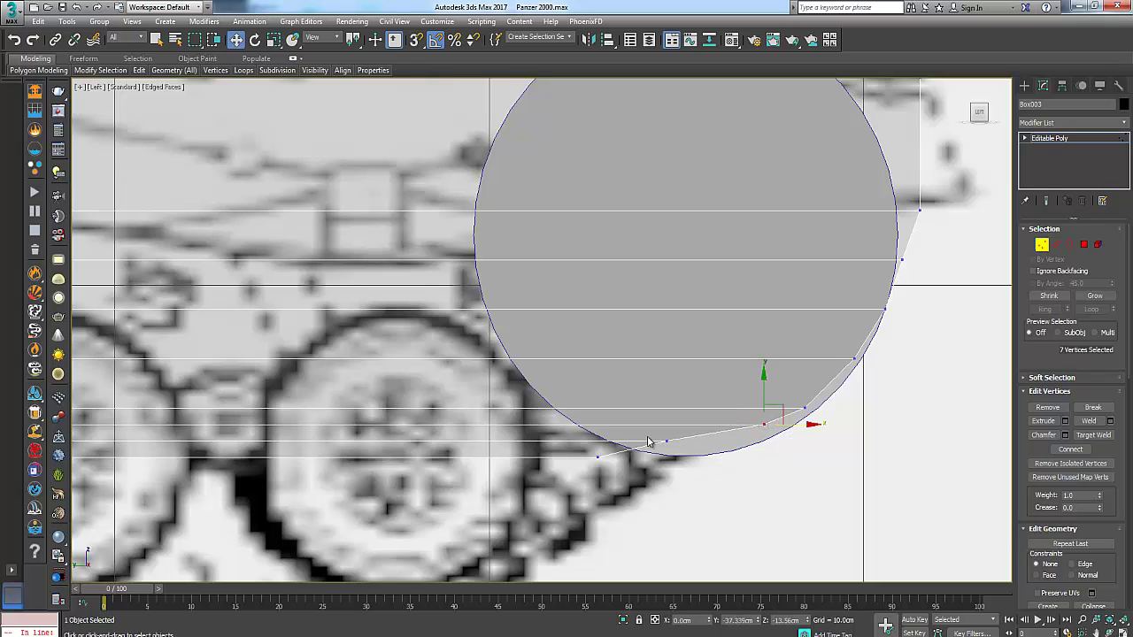
left_click_drag(650, 435, 701, 427)
scroll(708, 407, "down", 3)
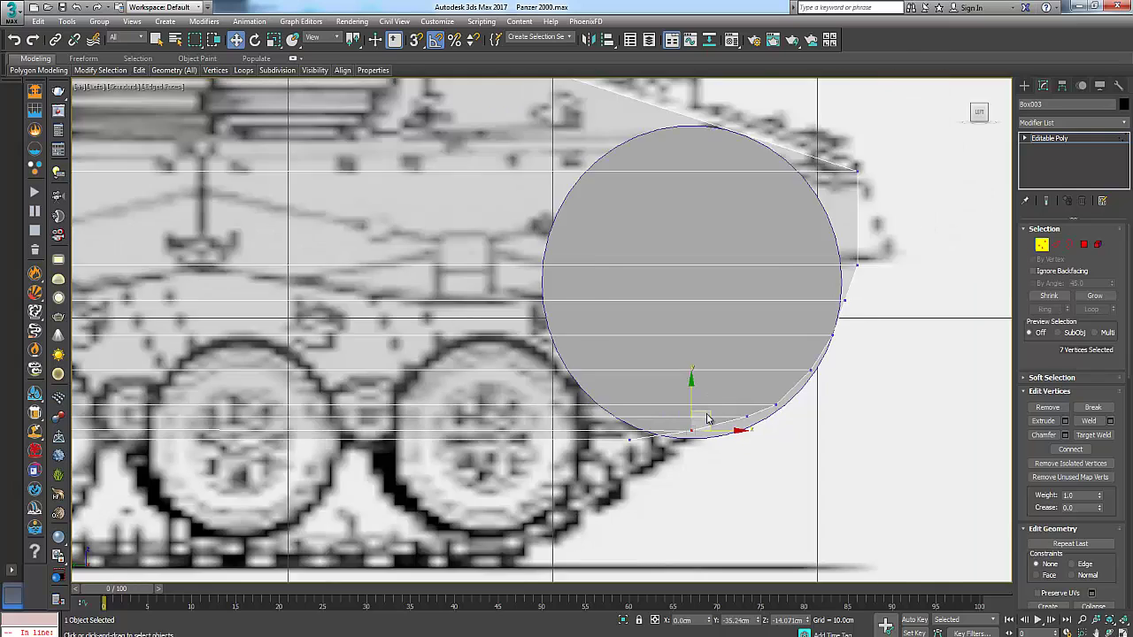
Leave vertex editing on the hull and delete the guide cylinder in the maximized perspective view.
key("alt+w")
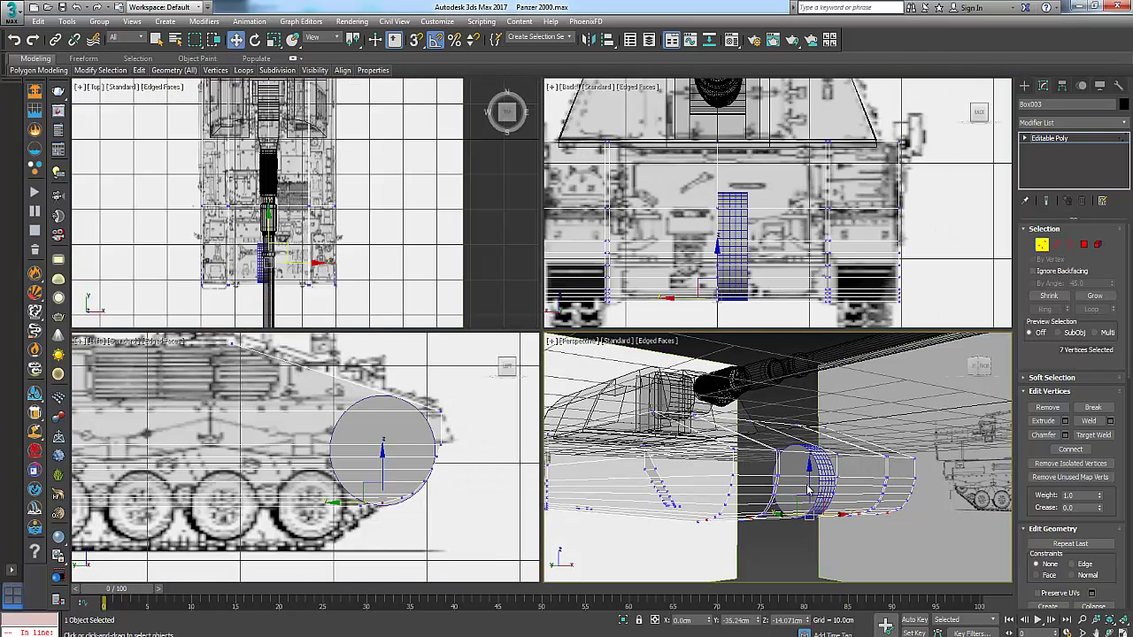
left_click(1049, 247)
left_click(756, 435)
key("alt+w")
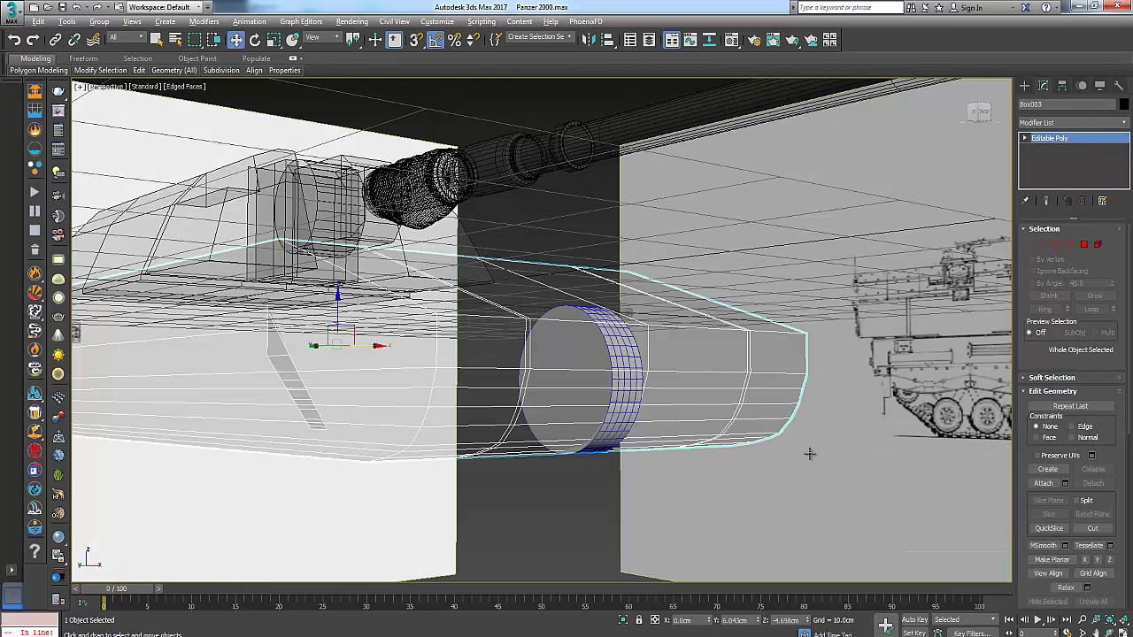
left_click(633, 403)
key("Delete")
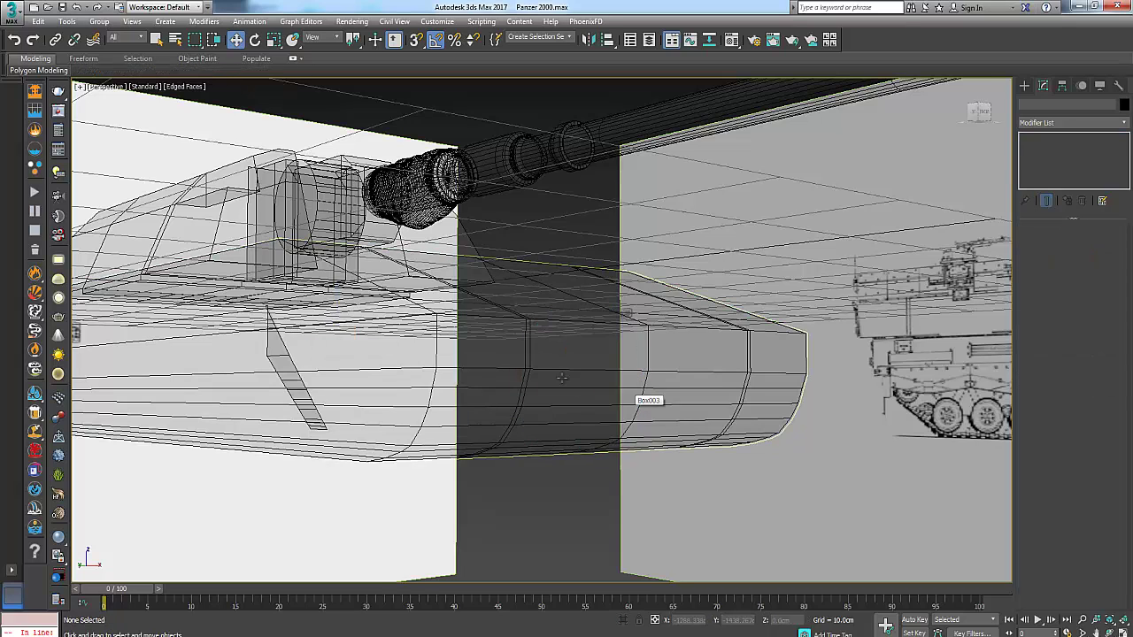
Assign the grey ddd material to the hull and close the Material Editor.
middle_click_drag(574, 340, 585, 346, "alt")
left_click(585, 346)
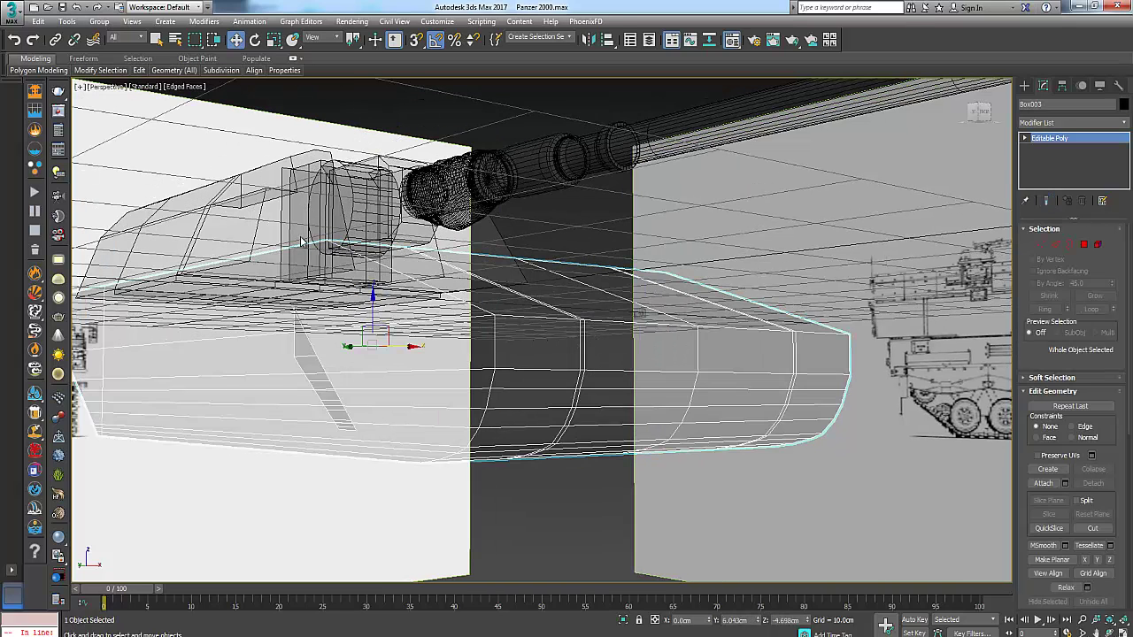
key("m")
left_click(87, 266)
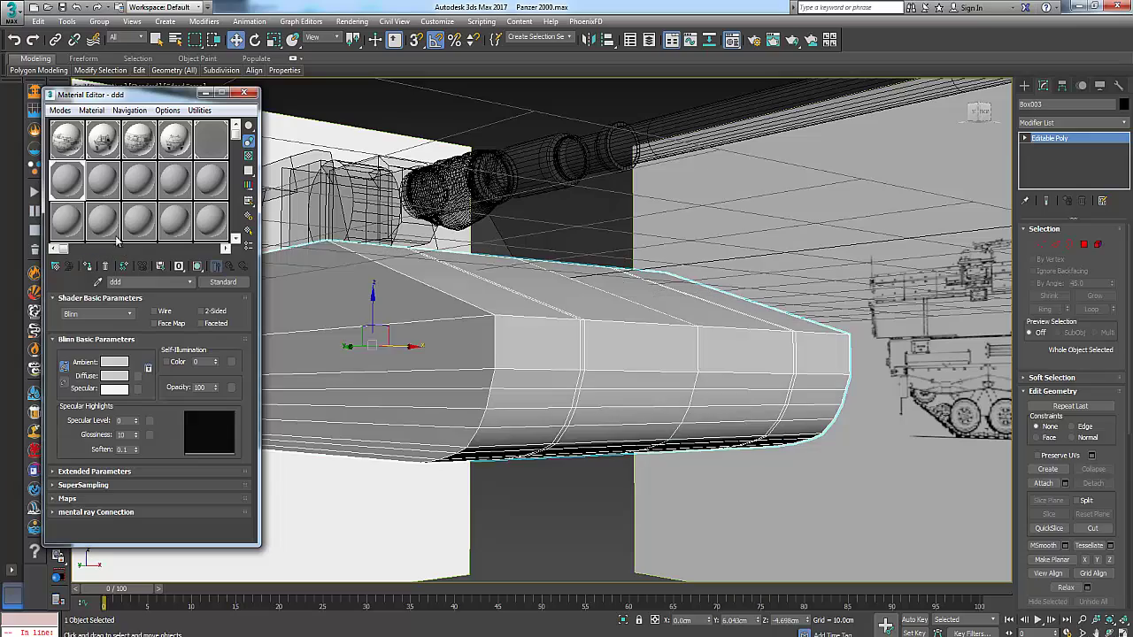
left_click(244, 92)
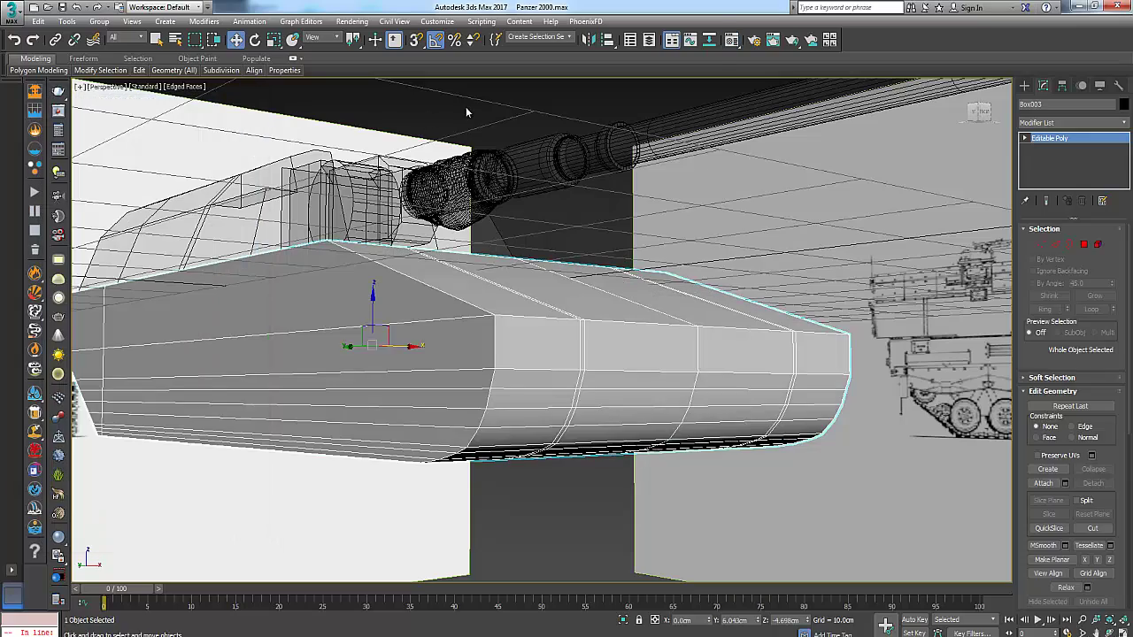
Compare the hull's rounded lower front with the Panzerhaubitze 2000 reference photo from Armored Warfare.
left_click(466, 112)
middle_click_drag(543, 315, 549, 333)
scroll(632, 371, "down", 3)
left_click(634, 386)
mouse_move(632, 372)
middle_mouse_down("alt")
mouse_move(633, 386)
mouse_move(534, 403)
mouse_move(652, 392)
mouse_move(612, 391)
mouse_move(631, 381)
middle_mouse_up("alt")
scroll(659, 429, "up", 3)
mouse_move(491, 636)
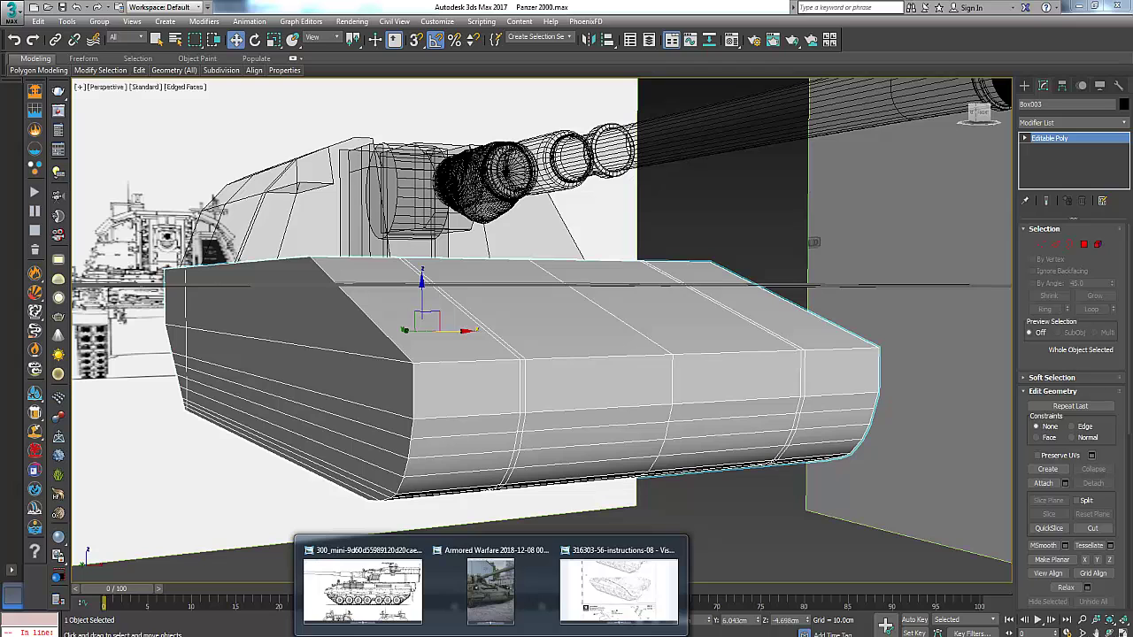
left_click(491, 591)
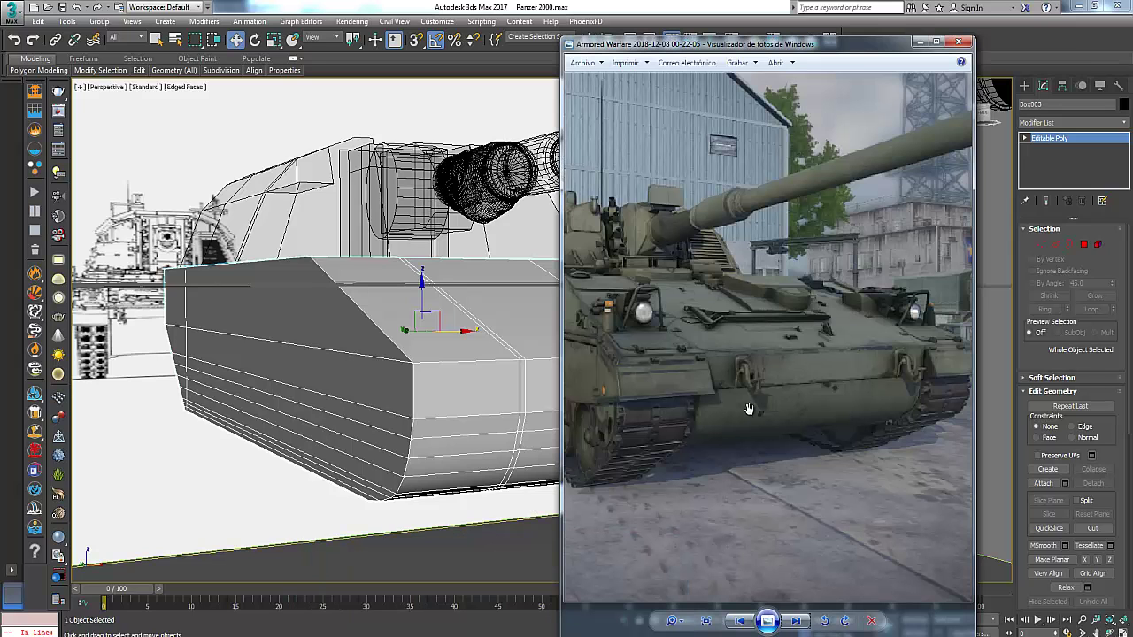
scroll(748, 409, "down", 3)
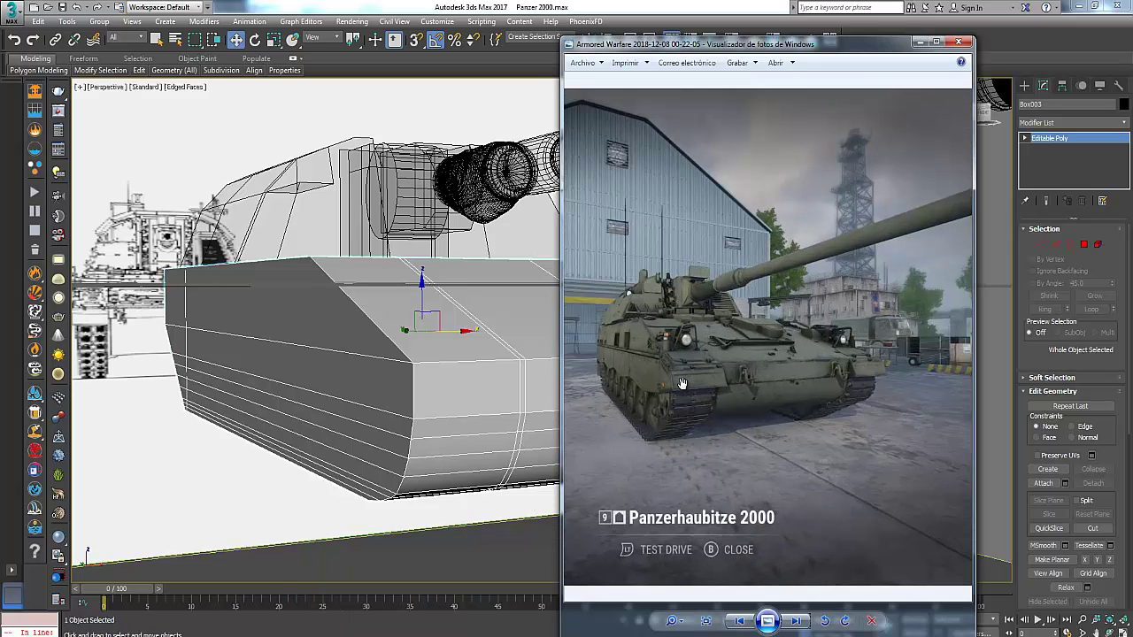
scroll(691, 389, "down", 1)
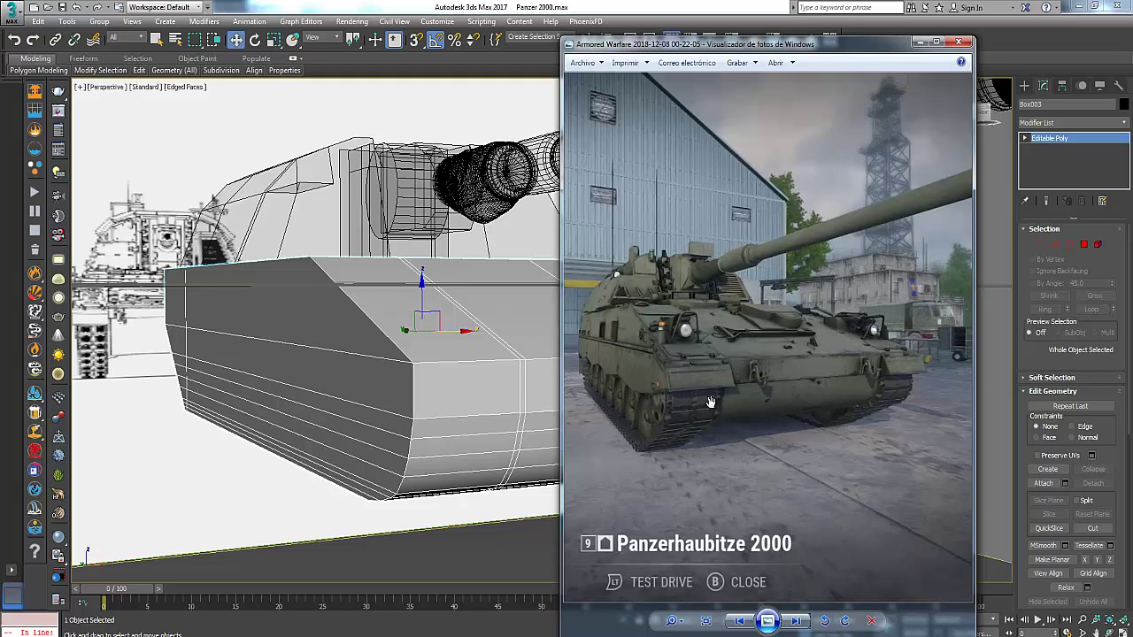
left_click(537, 5)
Inspect the hull's surfaces and side edge loops up close from other angles.
scroll(558, 398, "down", 3)
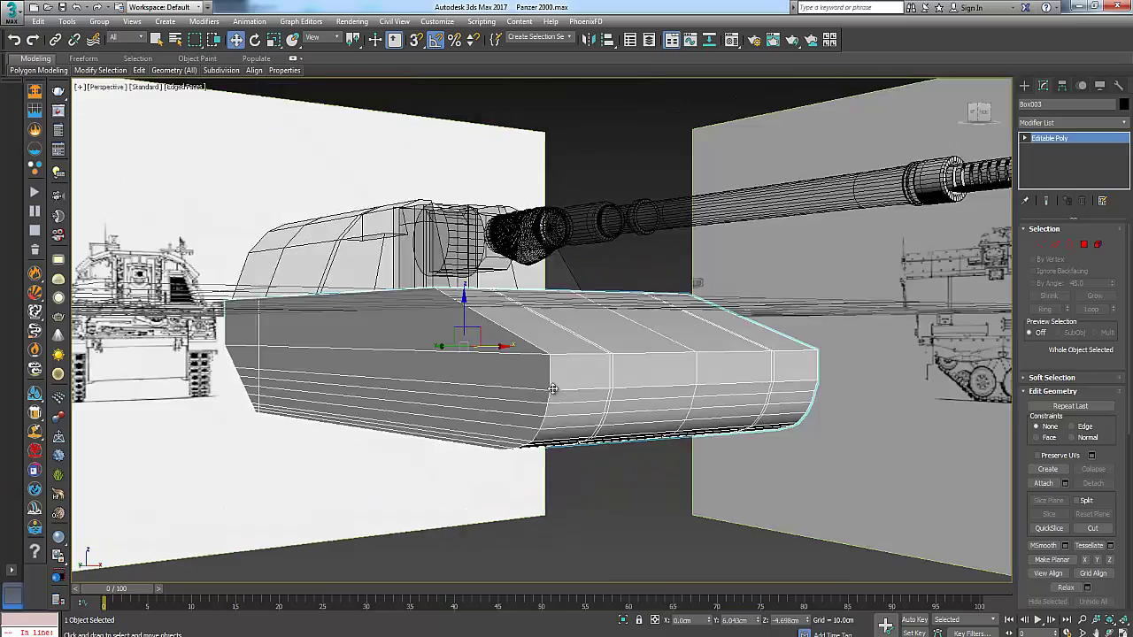
middle_click_drag(554, 387, 324, 390, "alt")
scroll(581, 370, "down", 3)
scroll(581, 370, "up", 5)
scroll(494, 404, "down", 4)
scroll(283, 392, "up", 5)
scroll(271, 394, "down", 5)
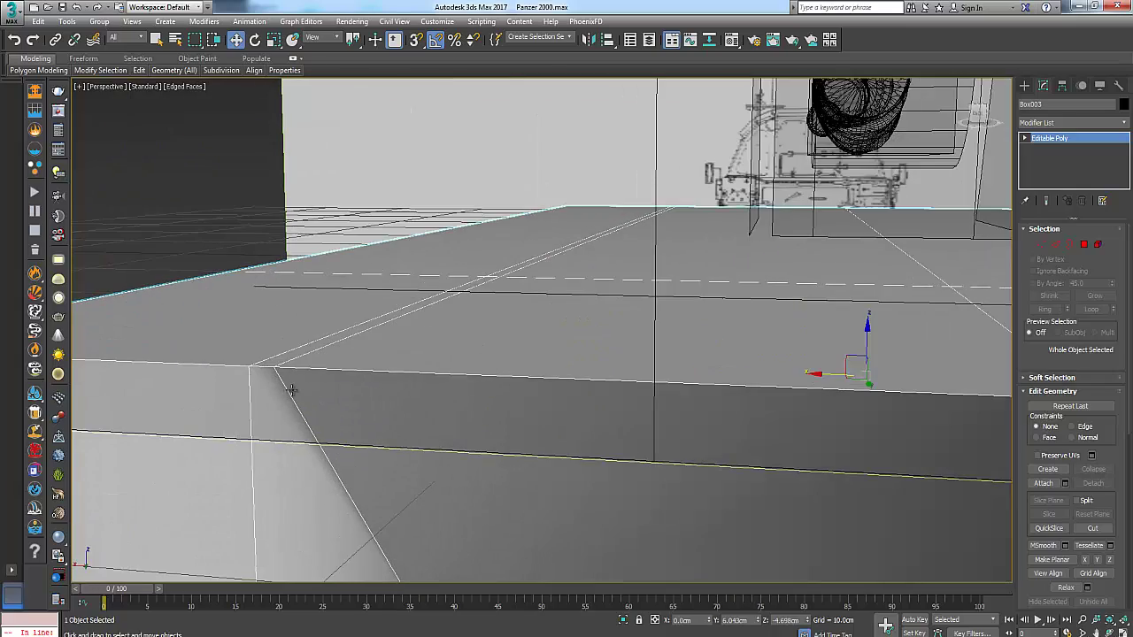
Return from the maximized perspective to the four-viewport layout and leave edge editing on the hull.
mouse_move(417, 410)
middle_mouse_down("alt")
mouse_move(412, 380)
mouse_move(405, 393)
middle_mouse_up("alt")
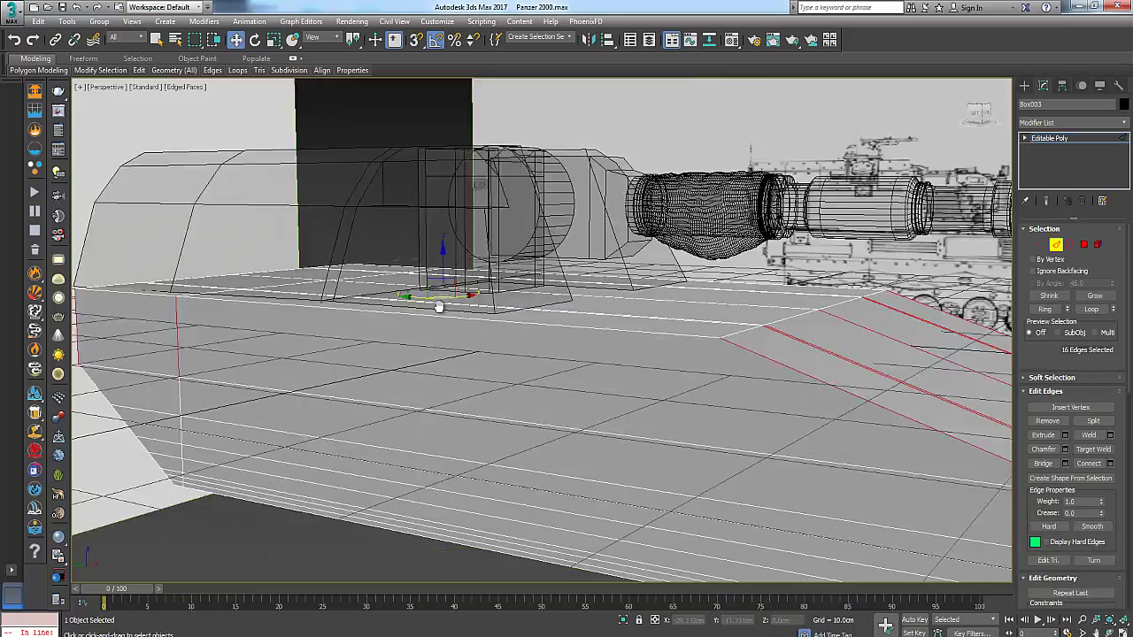
middle_click_drag(439, 306, 501, 392, "alt")
key("alt+w")
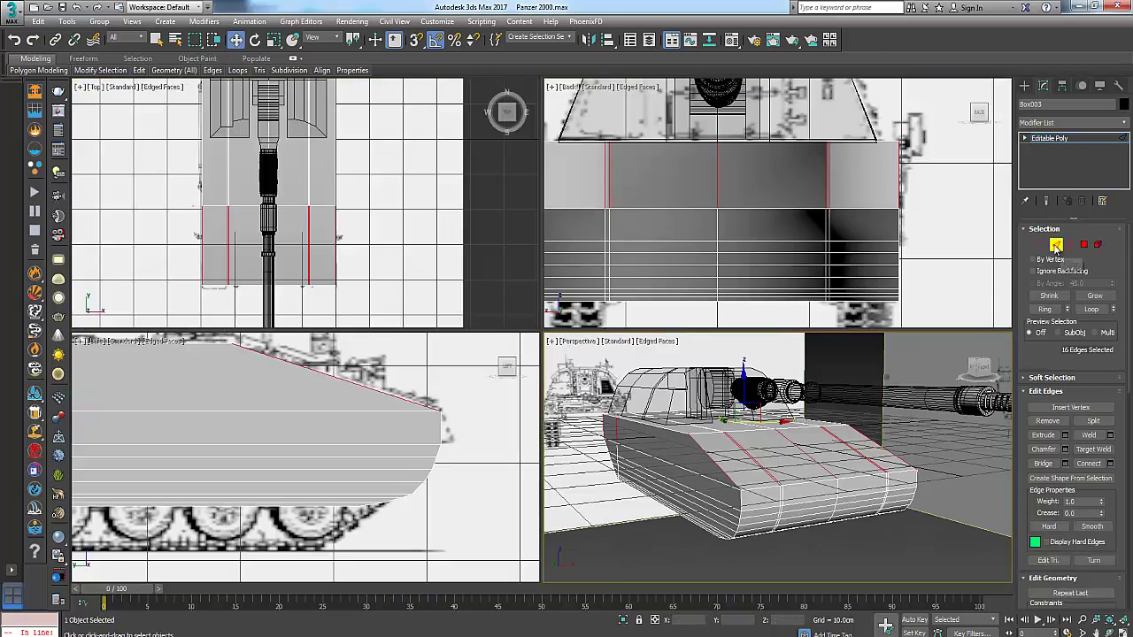
left_click(1055, 245)
key("q")
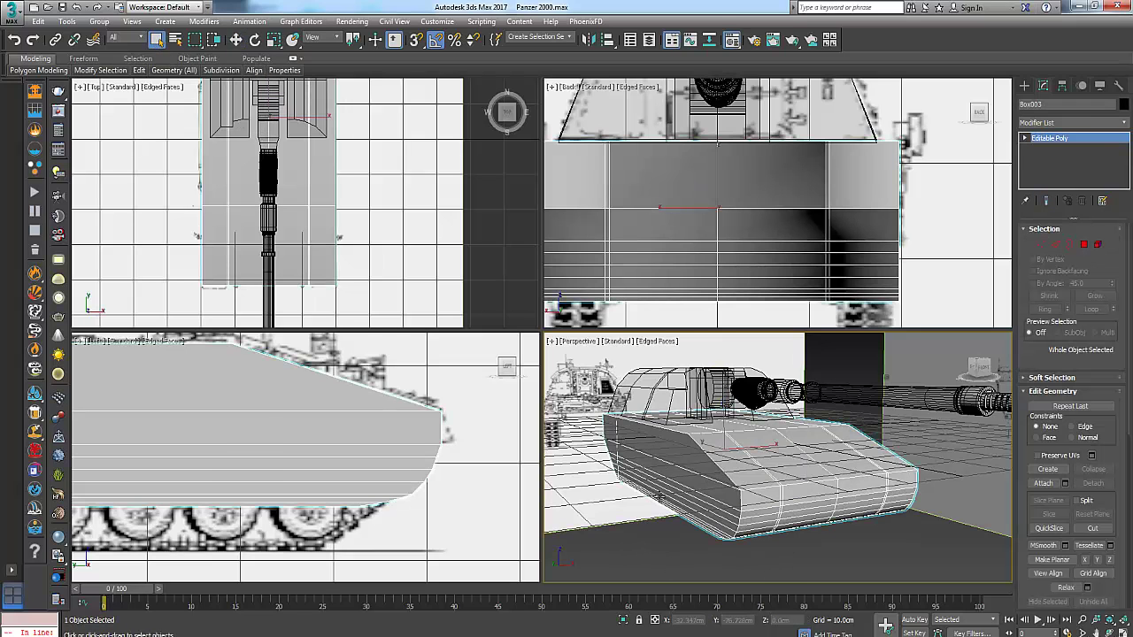
Assign the see-through 05 - Default material with 15 opacity to the hull and close the Material Editor.
key("m")
left_click(210, 138)
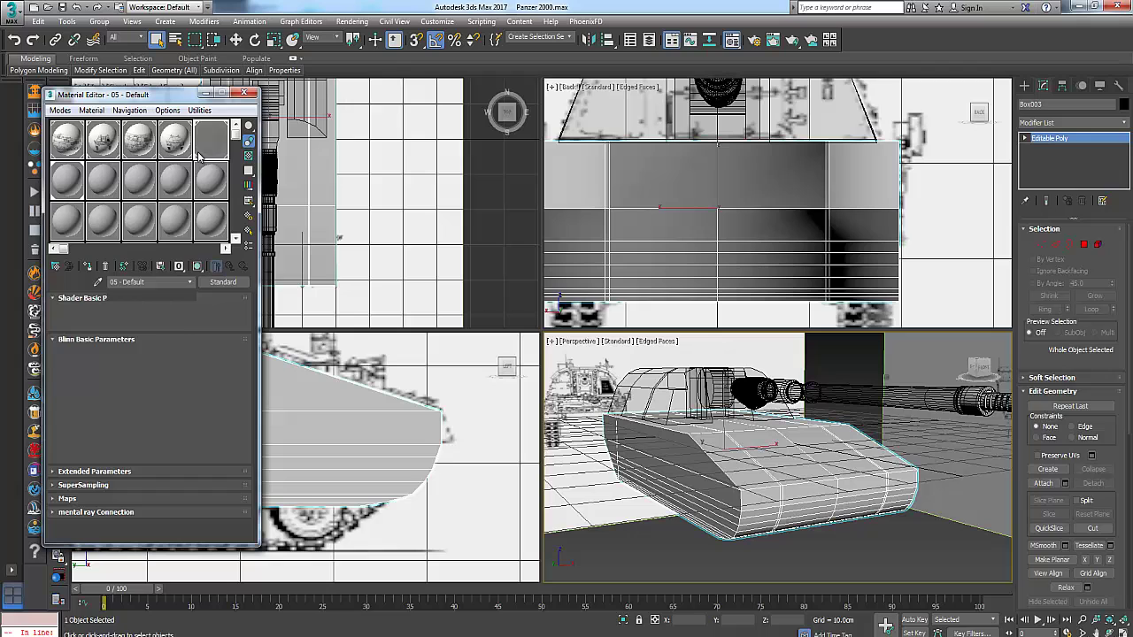
left_click(86, 267)
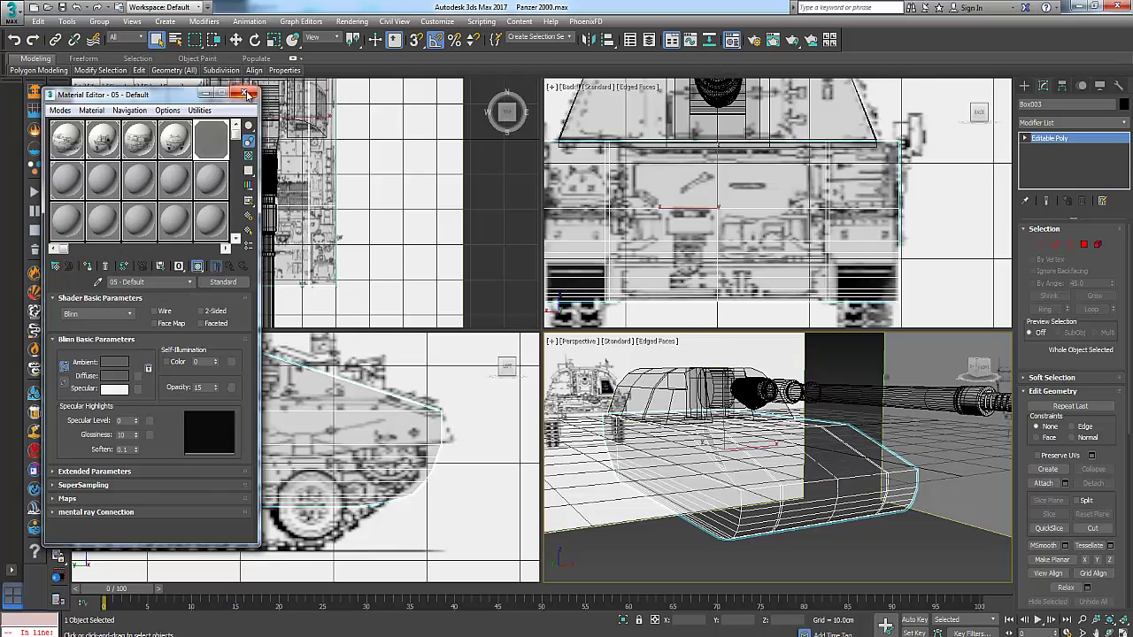
left_click(248, 94)
Compare the hull's rounded front outline with the side-view blueprint in the Left view.
scroll(476, 488, "up", 3)
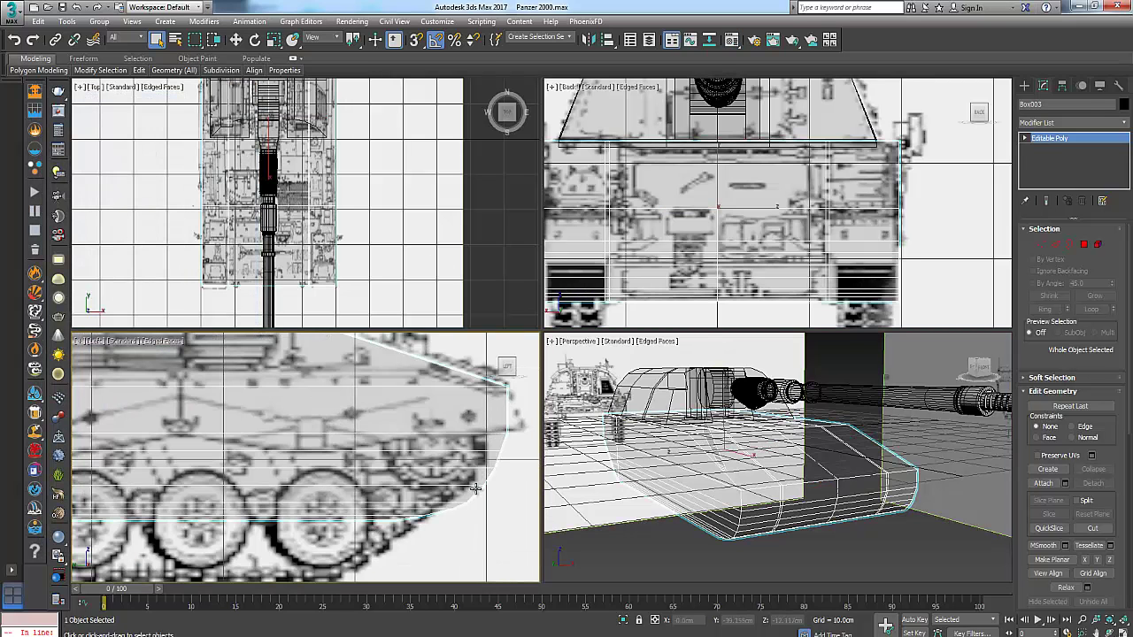
scroll(475, 487, "down", 2)
left_click(585, 508)
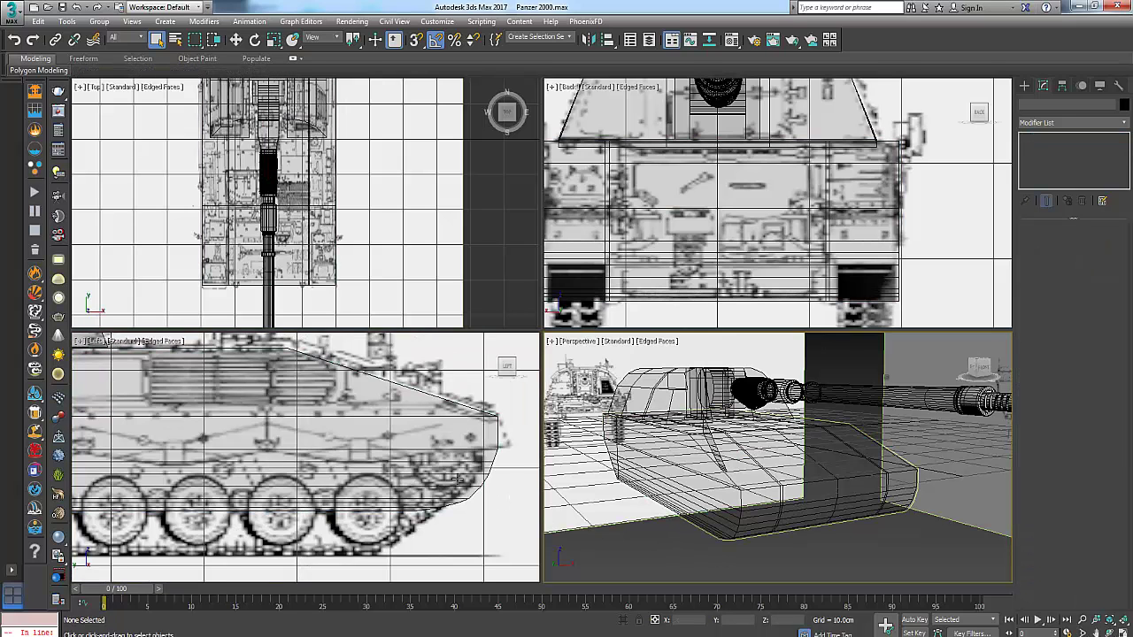
scroll(499, 484, "up", 3)
scroll(499, 484, "down", 2)
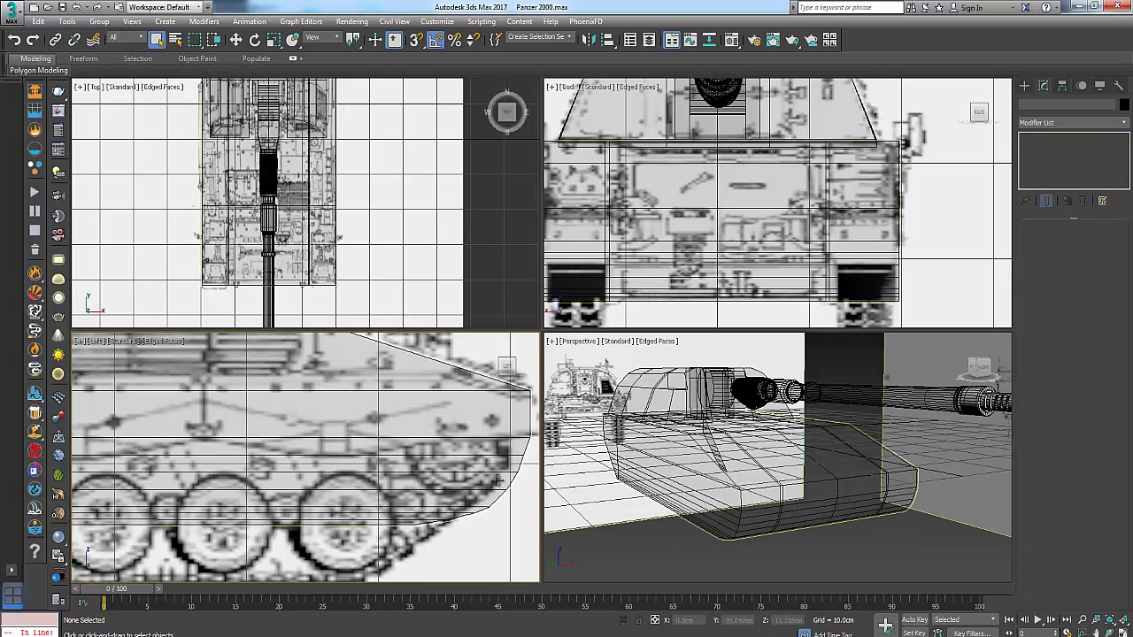
left_click(491, 469)
middle_click_drag(444, 452, 439, 452)
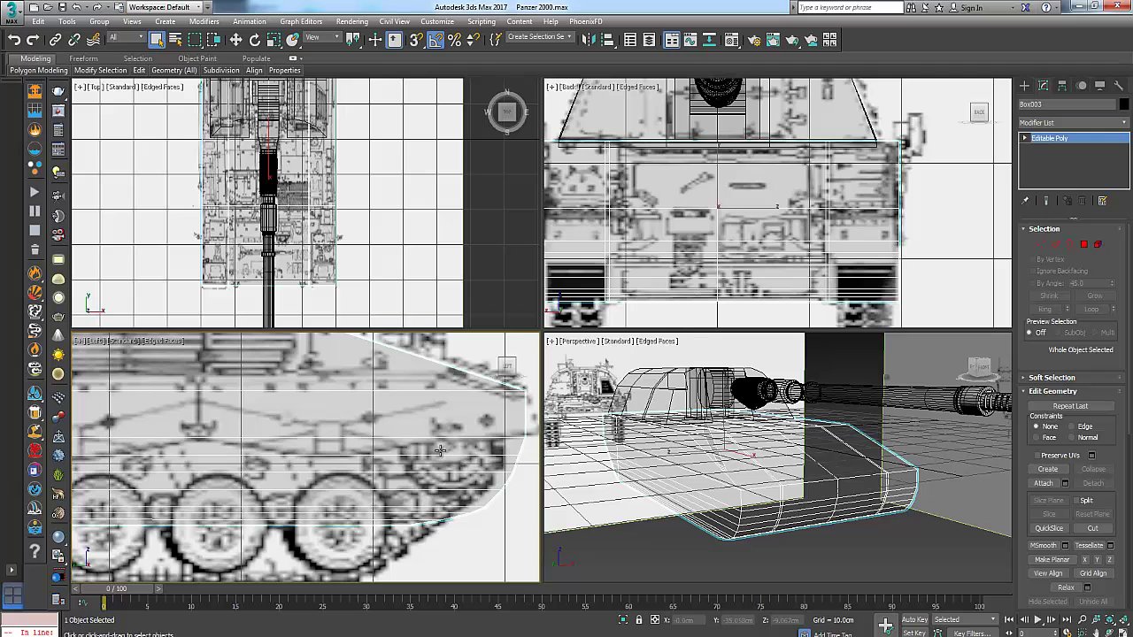
scroll(439, 450, "down", 4)
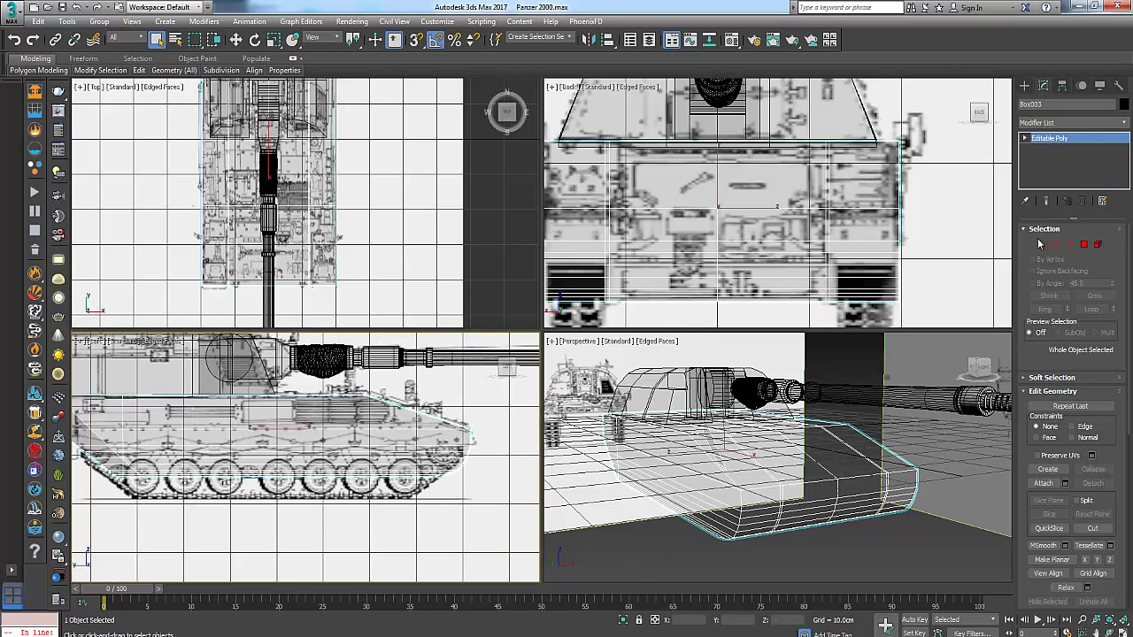
Move the vertices of the hull's rounded lower front slightly rearward in the Left view to follow the blueprint.
left_click(1042, 244)
middle_click_drag(451, 473, 402, 479)
scroll(424, 458, "up", 3)
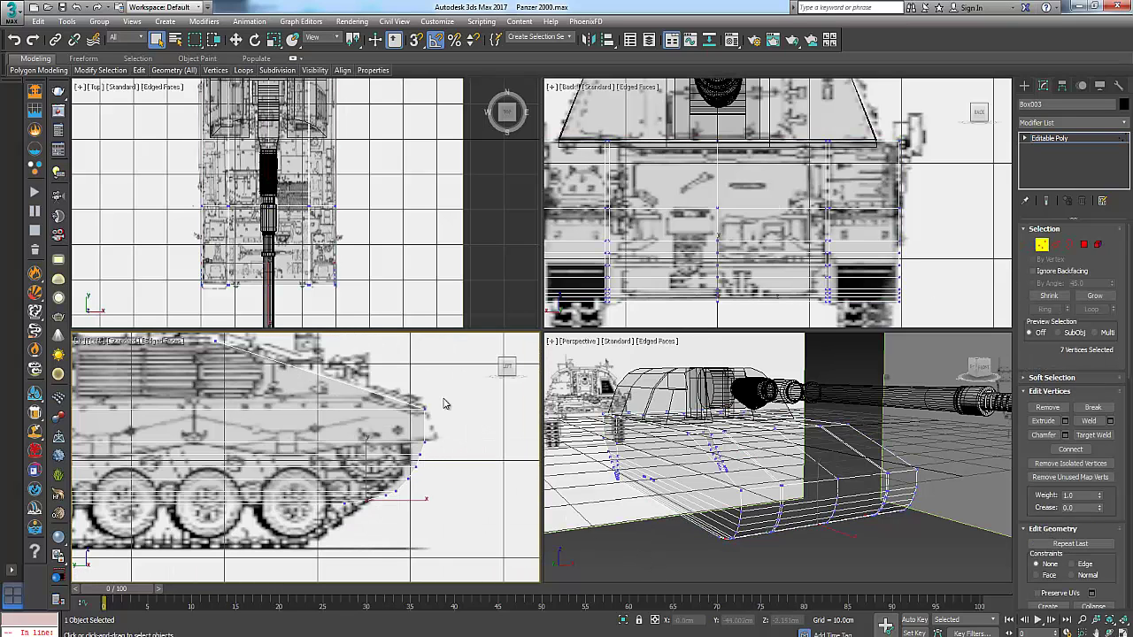
left_click_drag(336, 551, 336, 548)
left_click(236, 40)
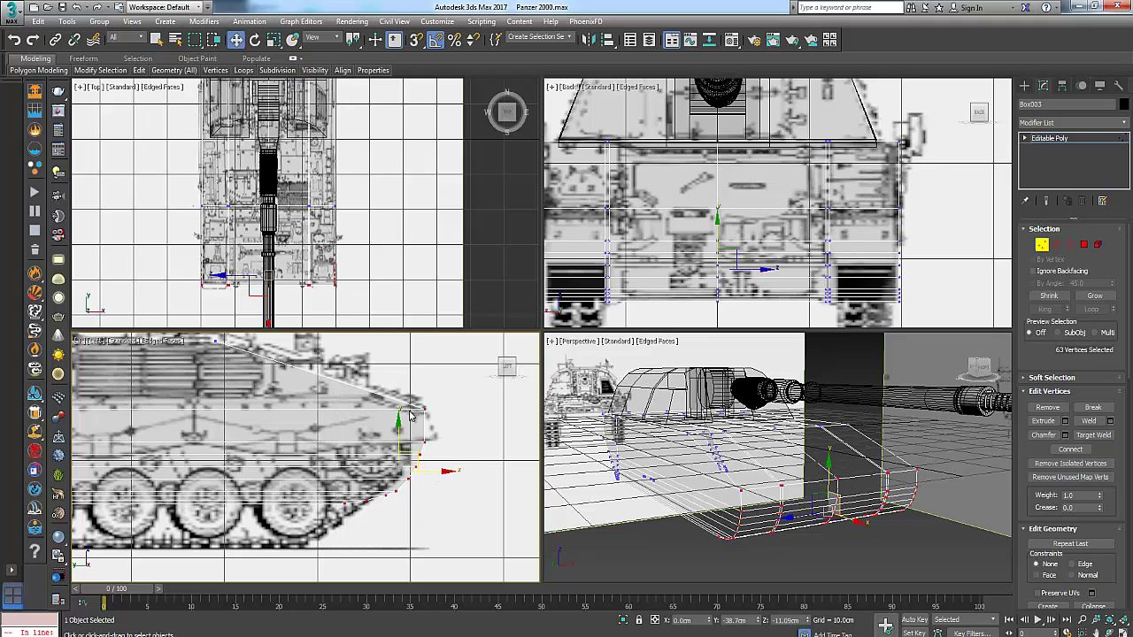
left_click_drag(438, 472, 429, 472)
Change the Back viewport to the Front view, framing the hull's nose against the front blueprint.
middle_click_drag(345, 507, 508, 509)
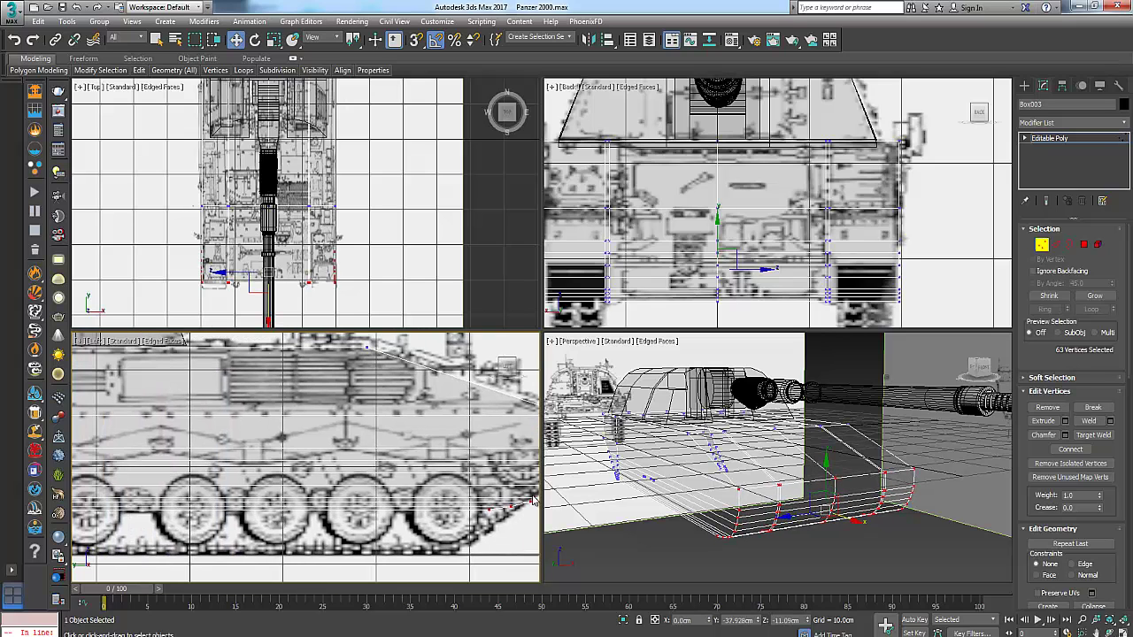
scroll(508, 509, "down", 3)
scroll(507, 506, "down", 5)
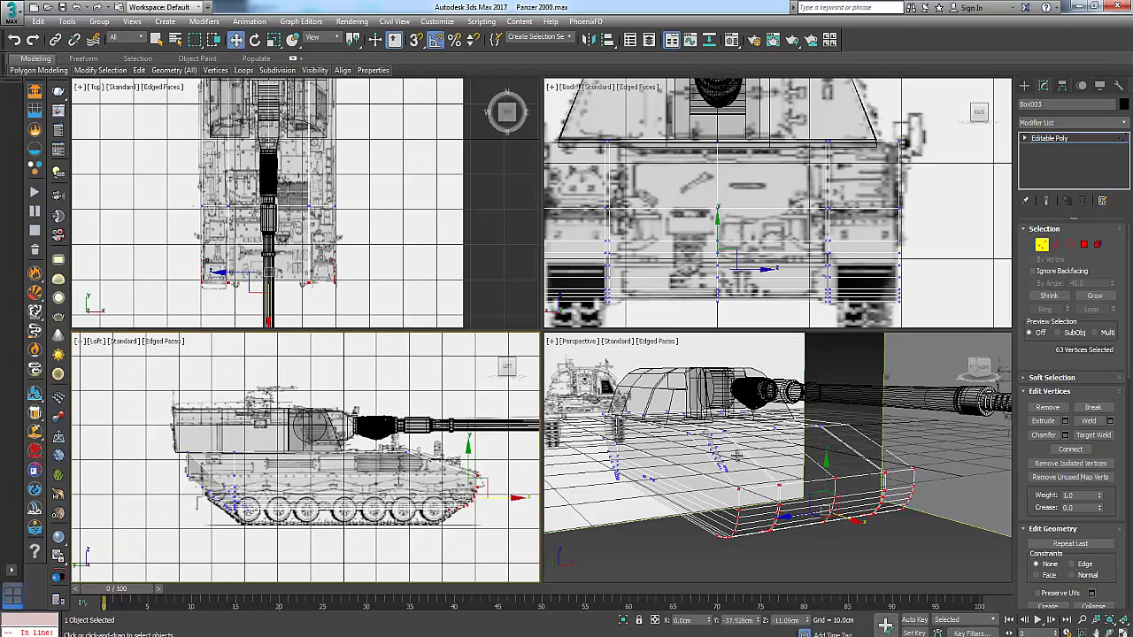
middle_click(745, 454)
scroll(754, 175, "down", 3)
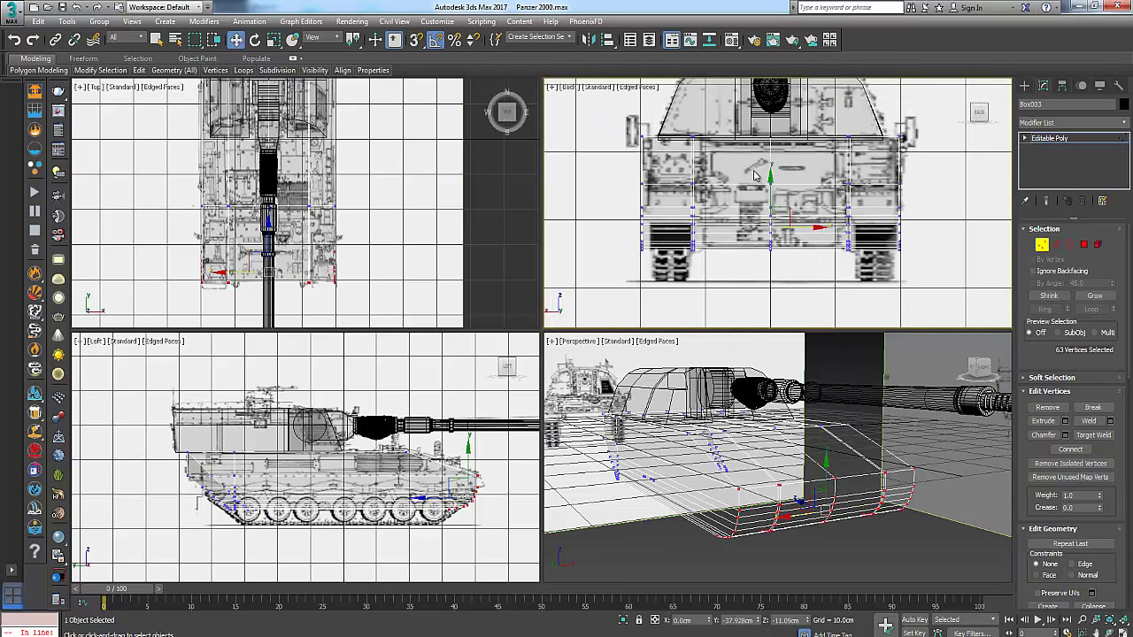
left_click(570, 87)
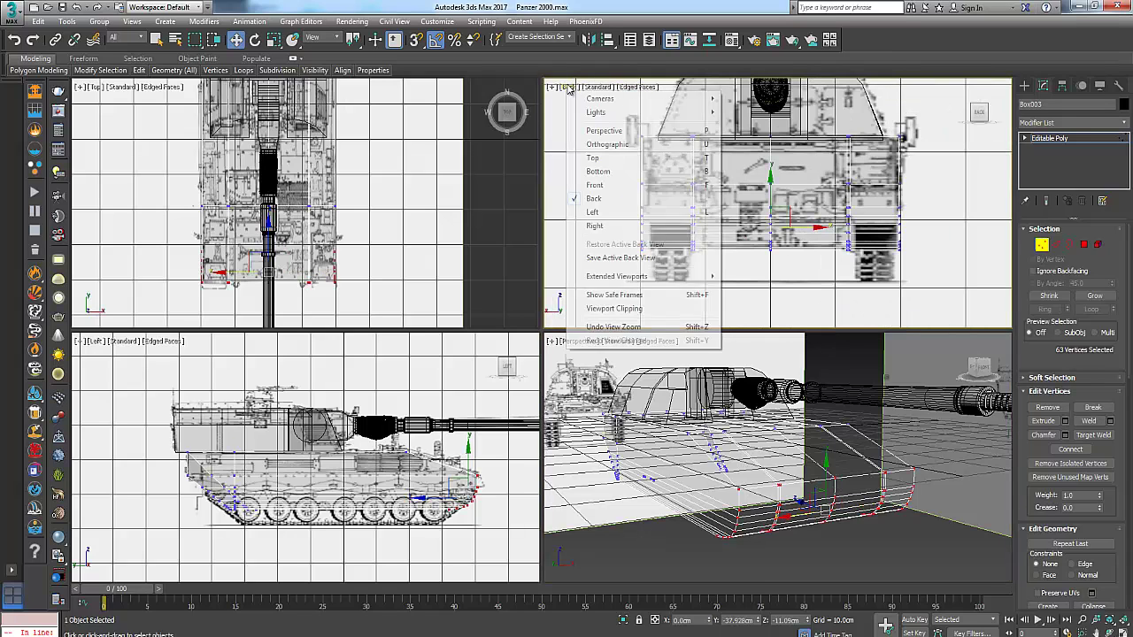
left_click(595, 185)
scroll(609, 237, "up", 1)
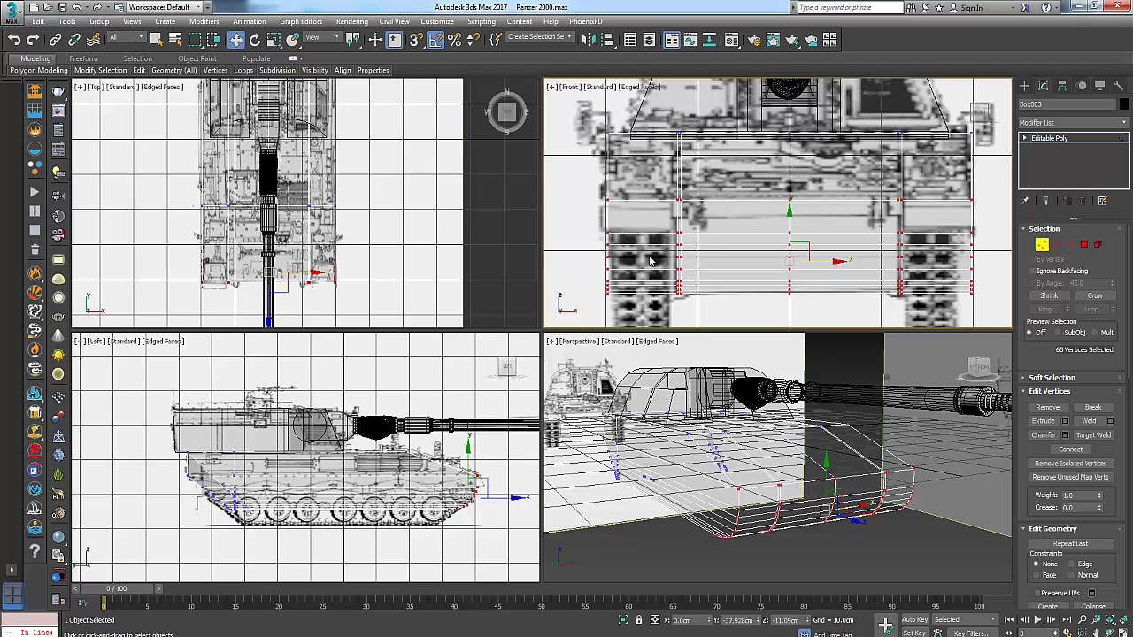
Assign the opaque grey material to the hull again and close the Material Editor.
scroll(759, 484, "up", 3)
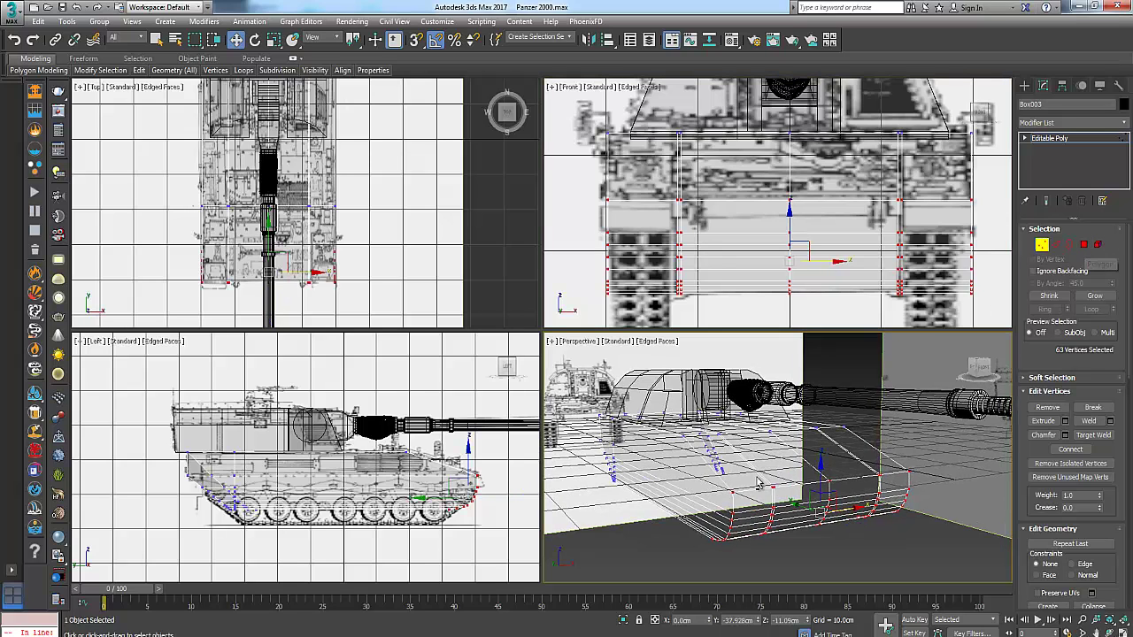
scroll(768, 497, "up", 3)
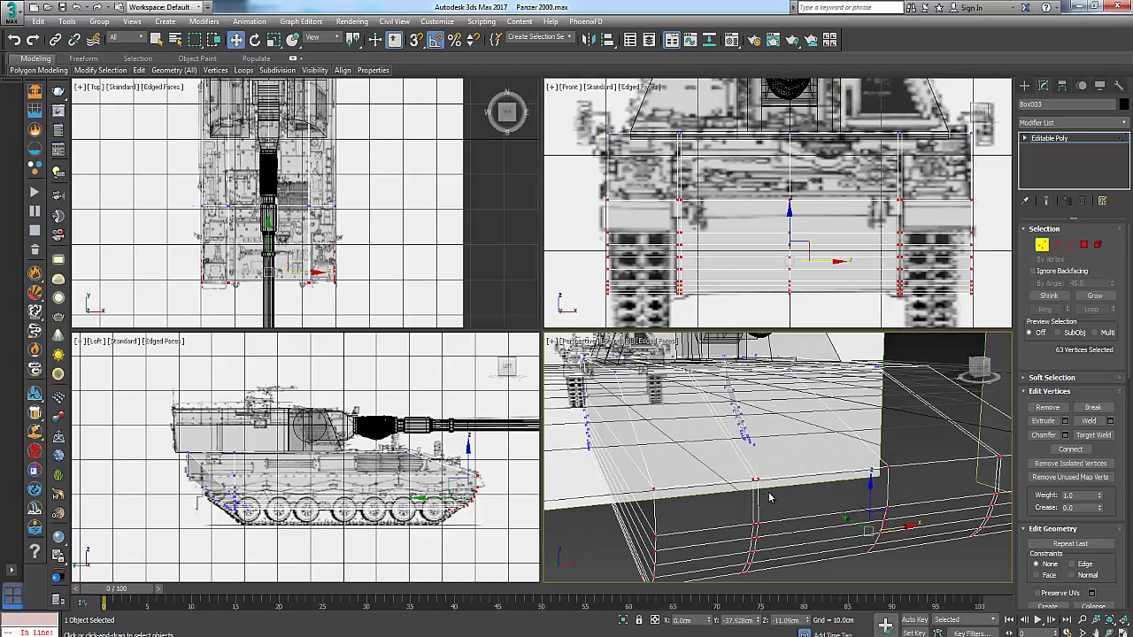
scroll(756, 509, "down", 4)
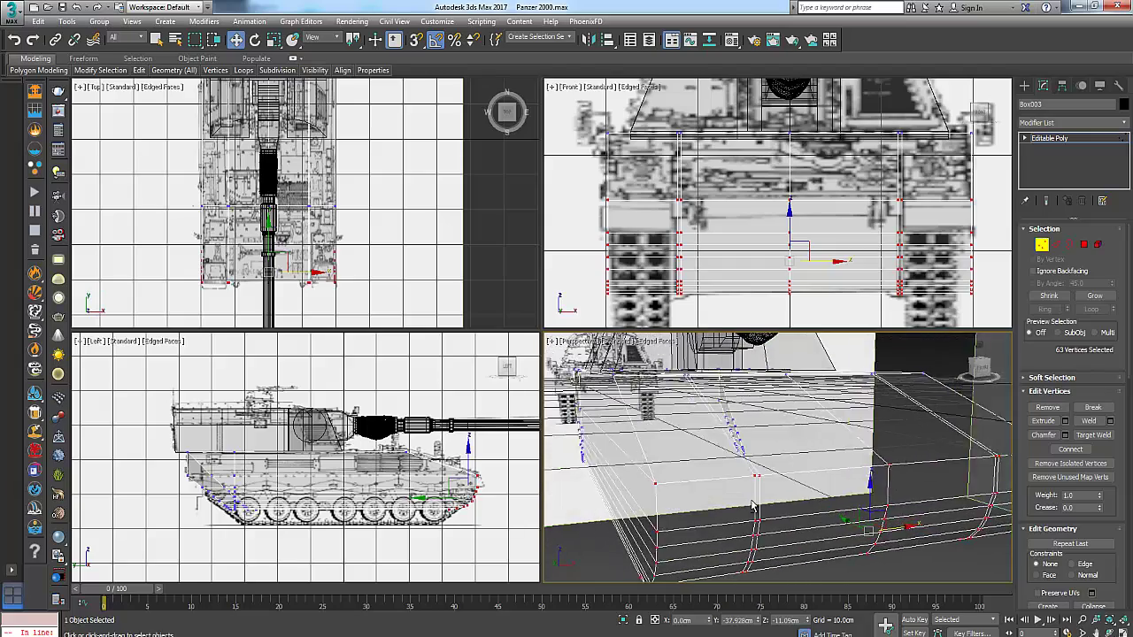
middle_click_drag(752, 507, 800, 481, "alt")
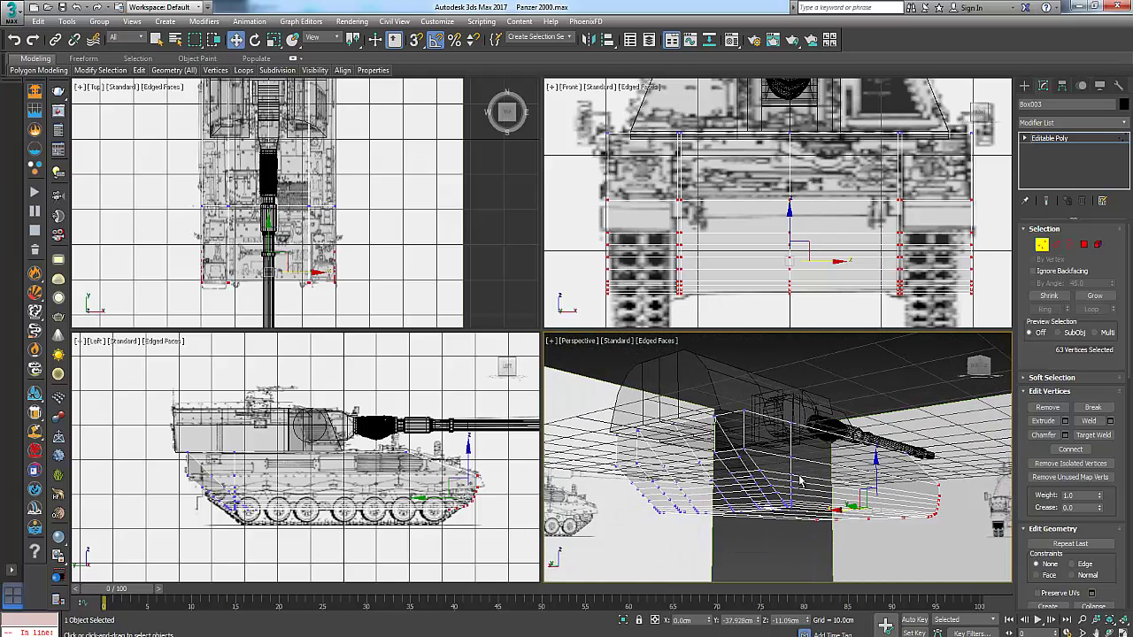
left_click(731, 40)
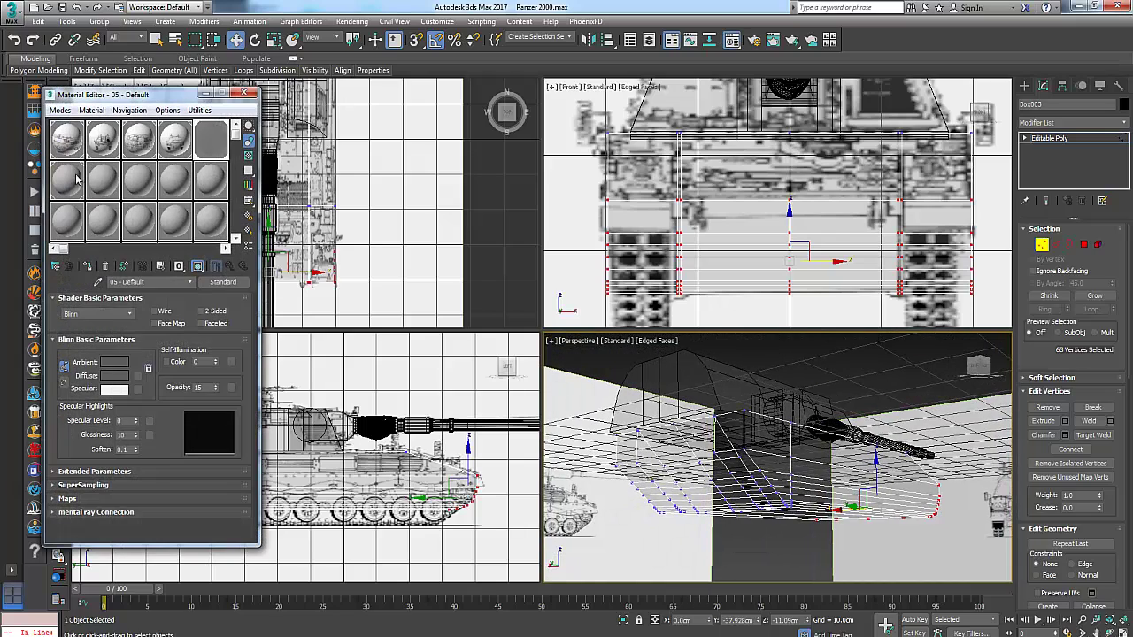
left_click(88, 266)
left_click(244, 93)
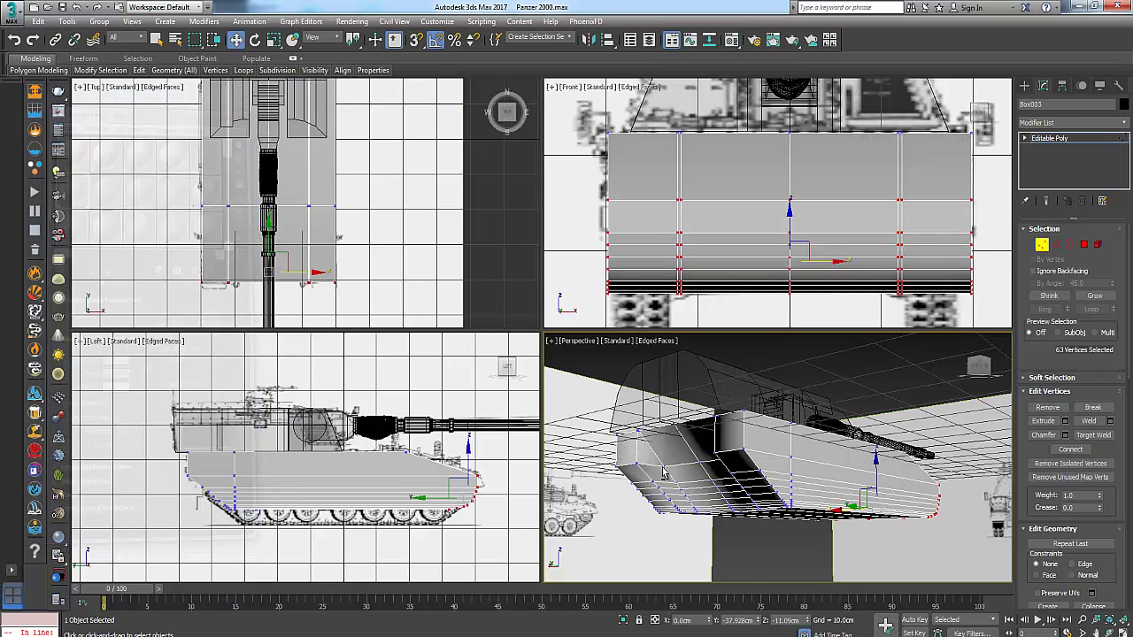
middle_click_drag(770, 487, 692, 476, "alt")
scroll(814, 469, "up", 5)
scroll(806, 483, "down", 3)
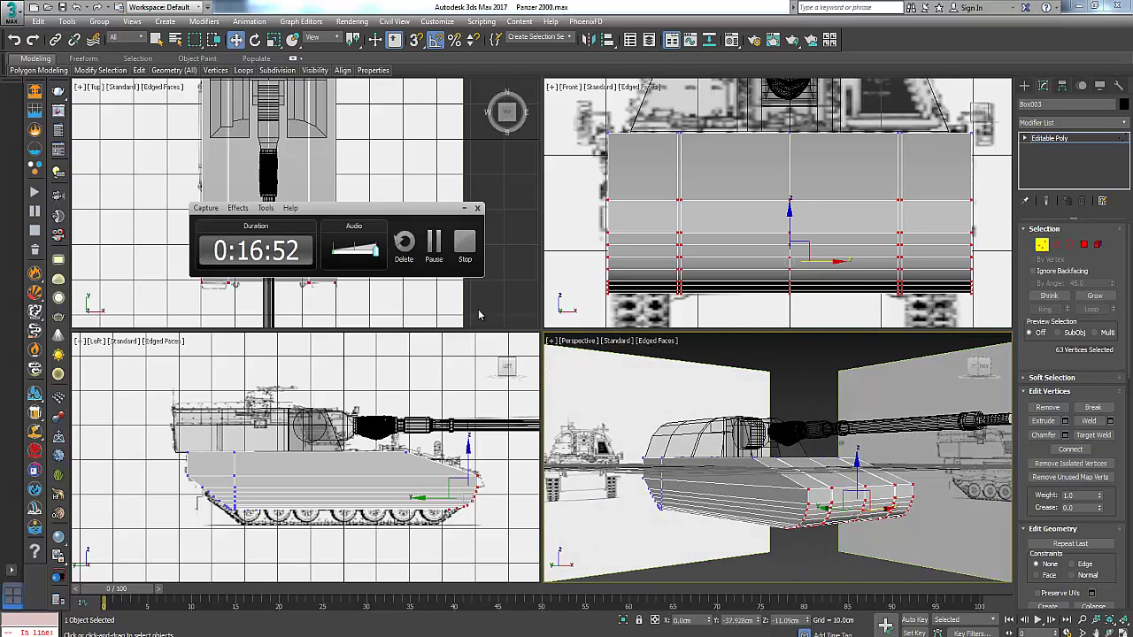
left_click(434, 251)
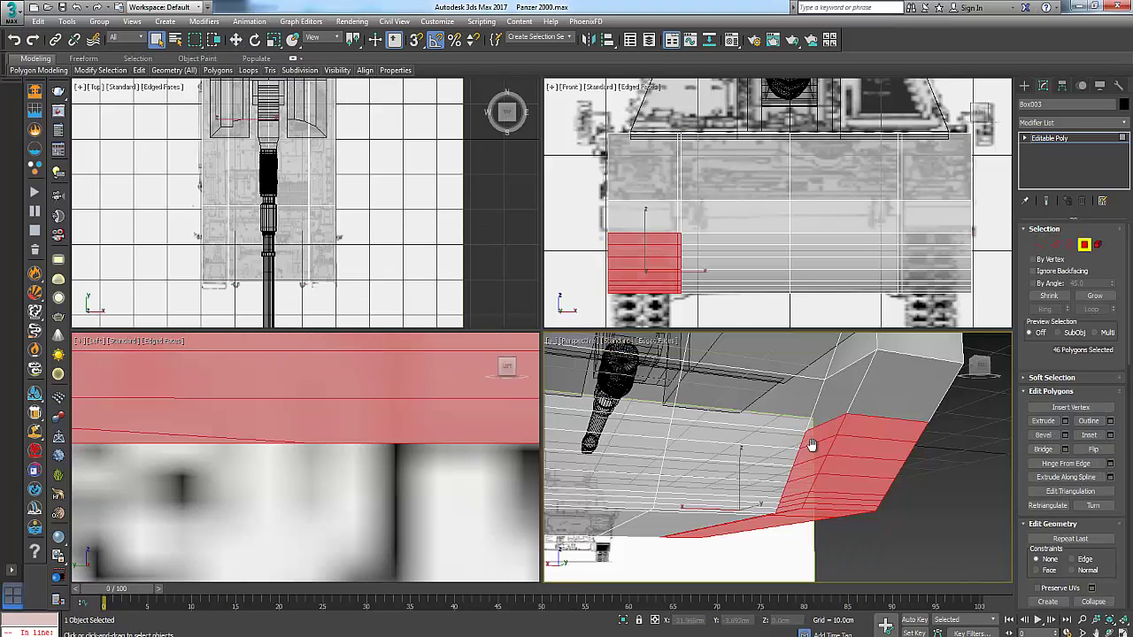
Delete the selected polygons along one lower side of the hull and maximize the perspective view.
middle_click_drag(809, 443, 821, 419, "alt")
scroll(819, 447, "up", 3)
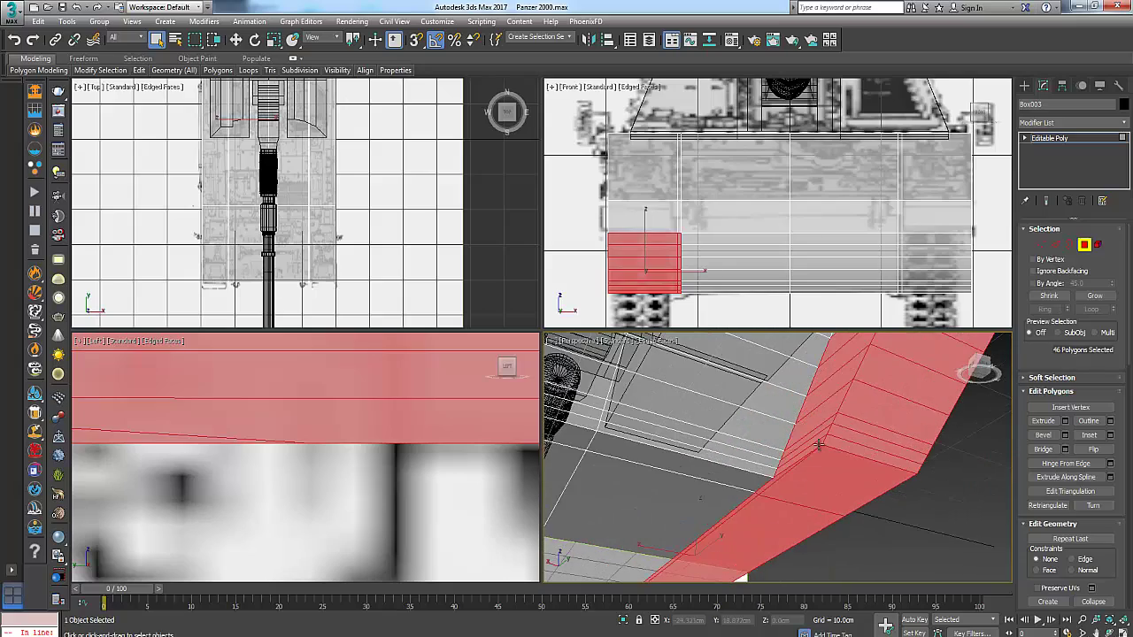
scroll(809, 459, "down", 2)
middle_click_drag(809, 459, 629, 430, "alt")
key("Delete")
key("alt+w")
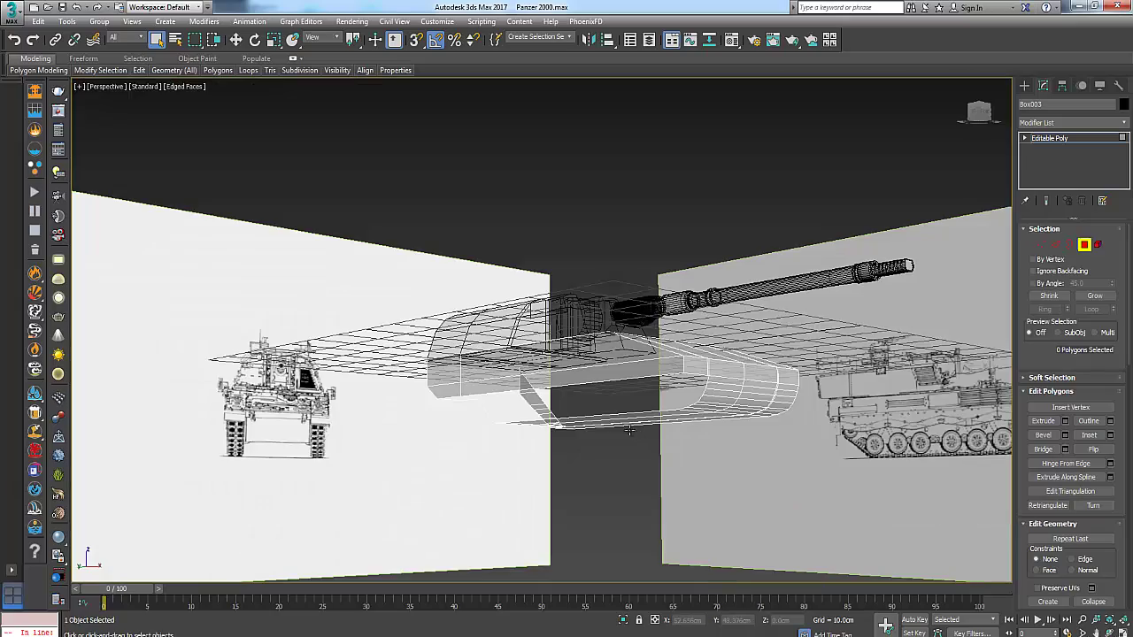
Switch the hull to edge editing and clear the existing edge selection, with the cut-away underside in view.
middle_click_drag(501, 339, 504, 293, "alt")
scroll(508, 340, "up", 3)
middle_click_drag(536, 360, 773, 375, "alt")
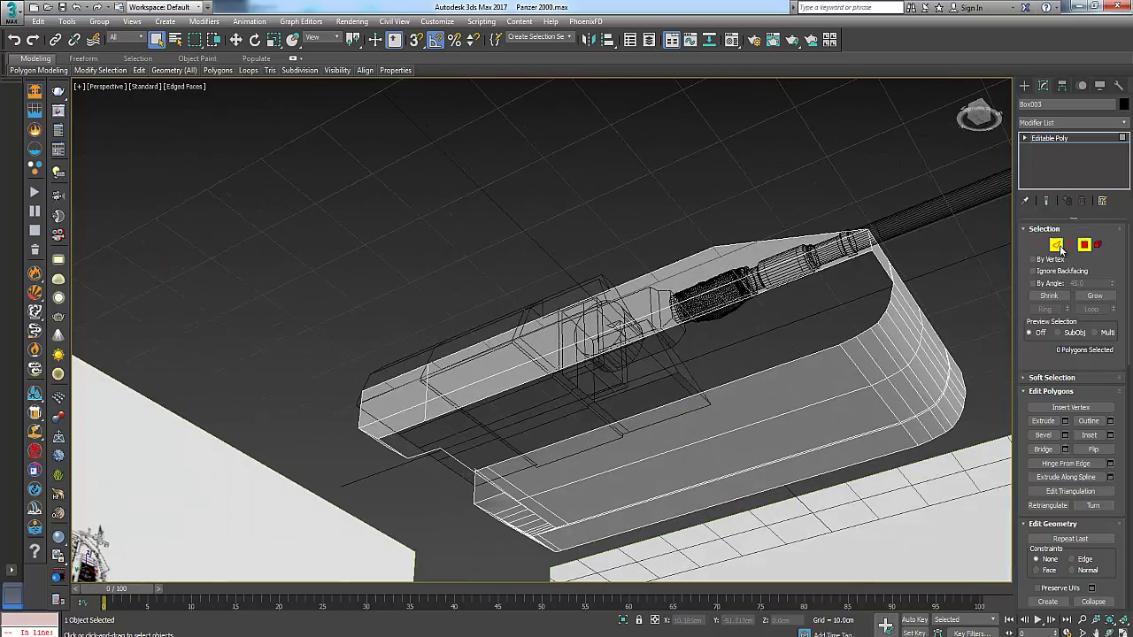
left_click(1056, 245)
middle_click_drag(846, 294, 833, 299, "alt")
middle_click_drag(323, 494, 337, 492)
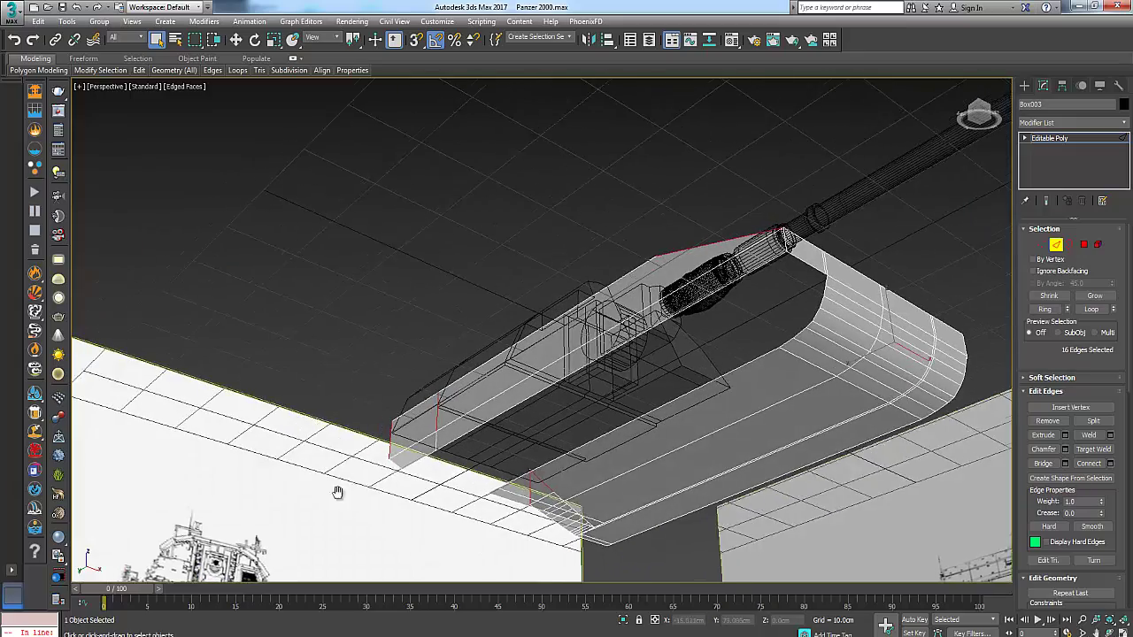
scroll(337, 492, "up", 4)
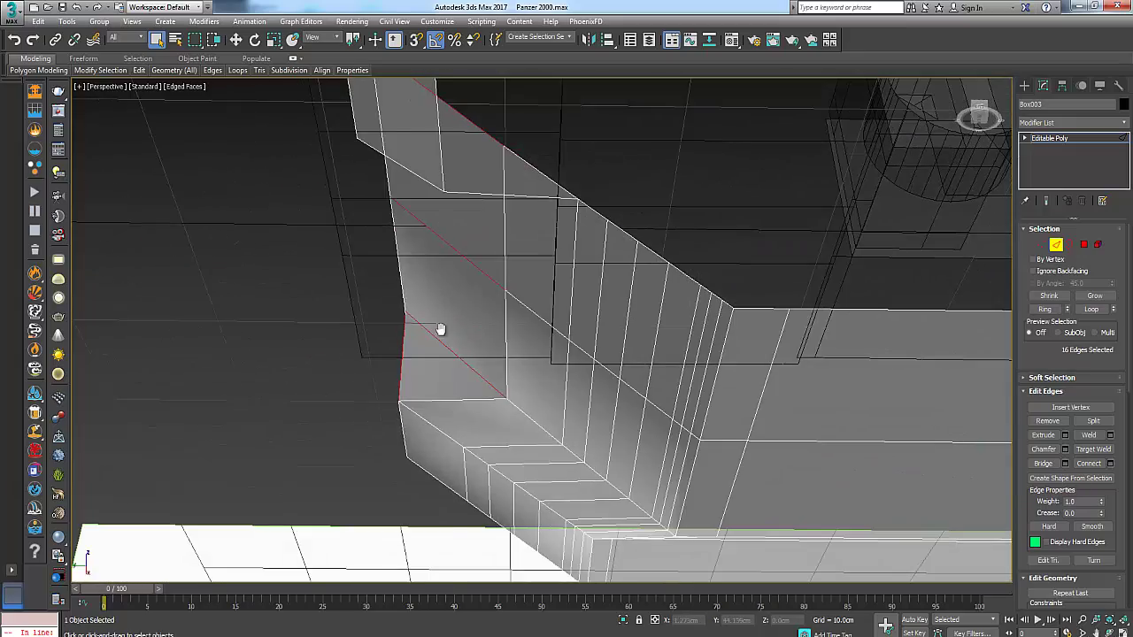
middle_click_drag(441, 329, 407, 390)
scroll(407, 391, "up", 1)
scroll(407, 391, "down", 5)
middle_click_drag(505, 405, 447, 312, "alt")
left_click(483, 234)
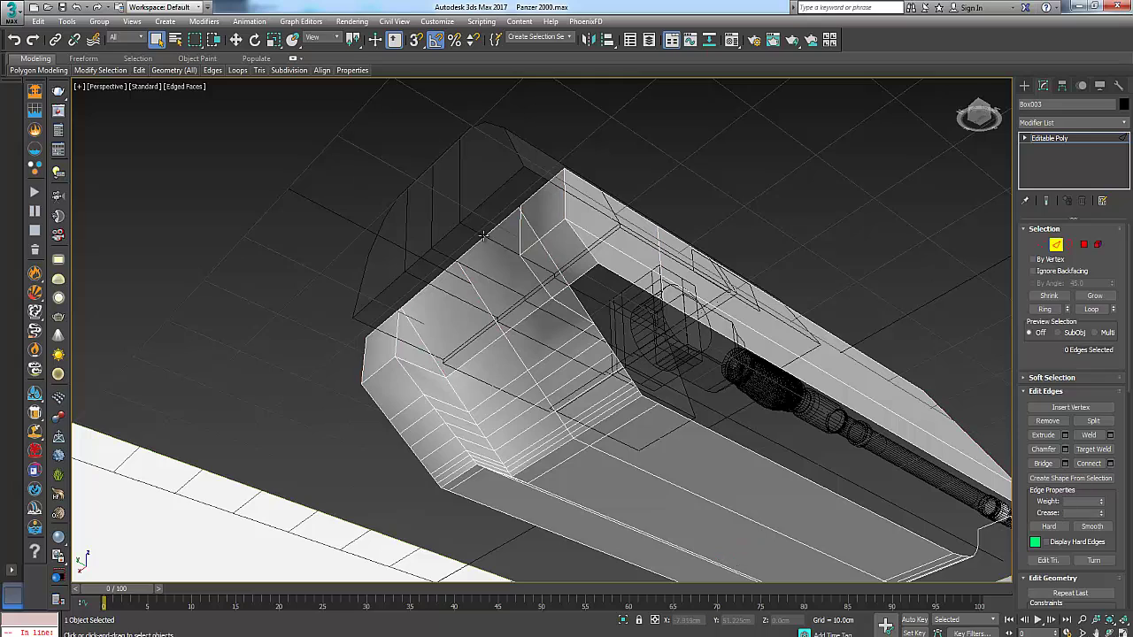
Extend the open edge at the rear of the hull's cut-away side into a new underside face reaching the nose.
middle_click_drag(531, 248, 378, 284, "alt")
left_click(236, 39)
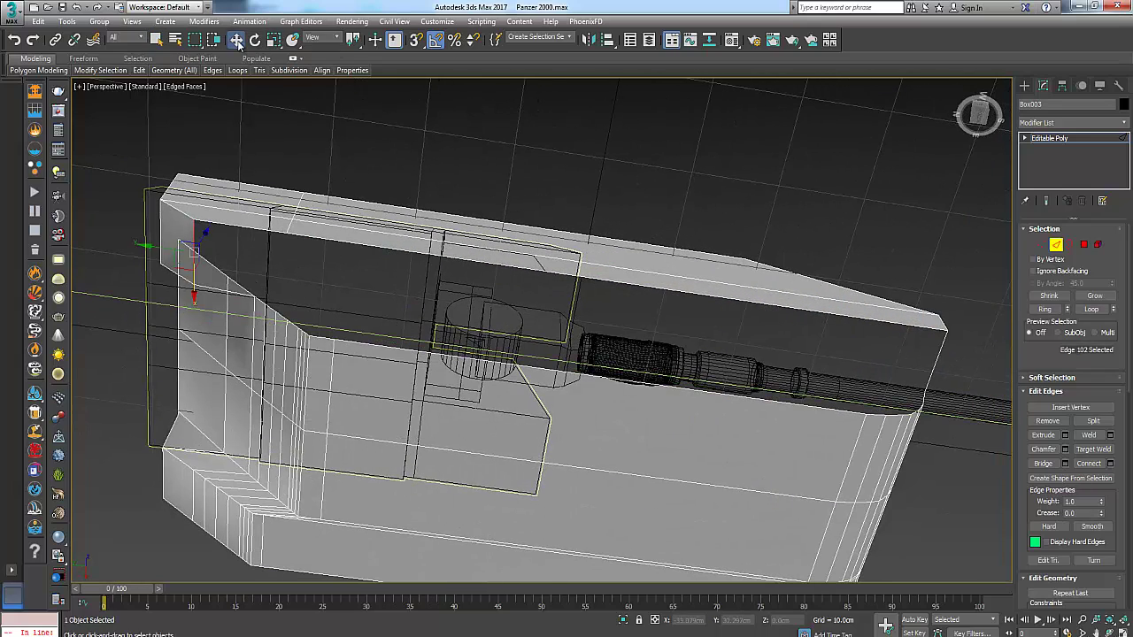
middle_click_drag(212, 285, 175, 282)
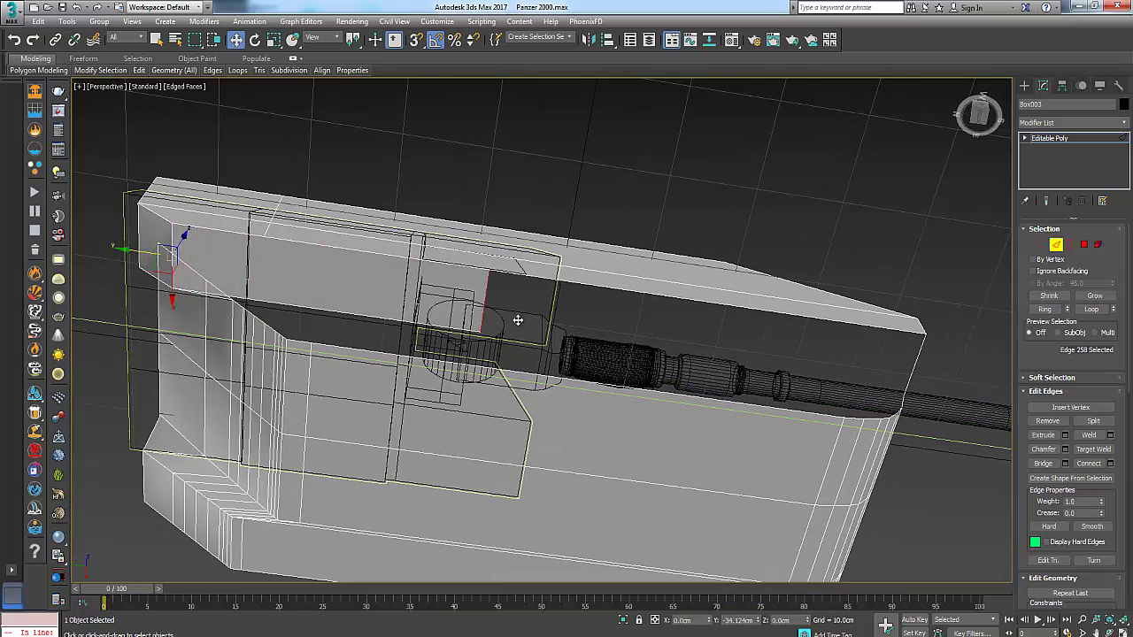
left_click(885, 378)
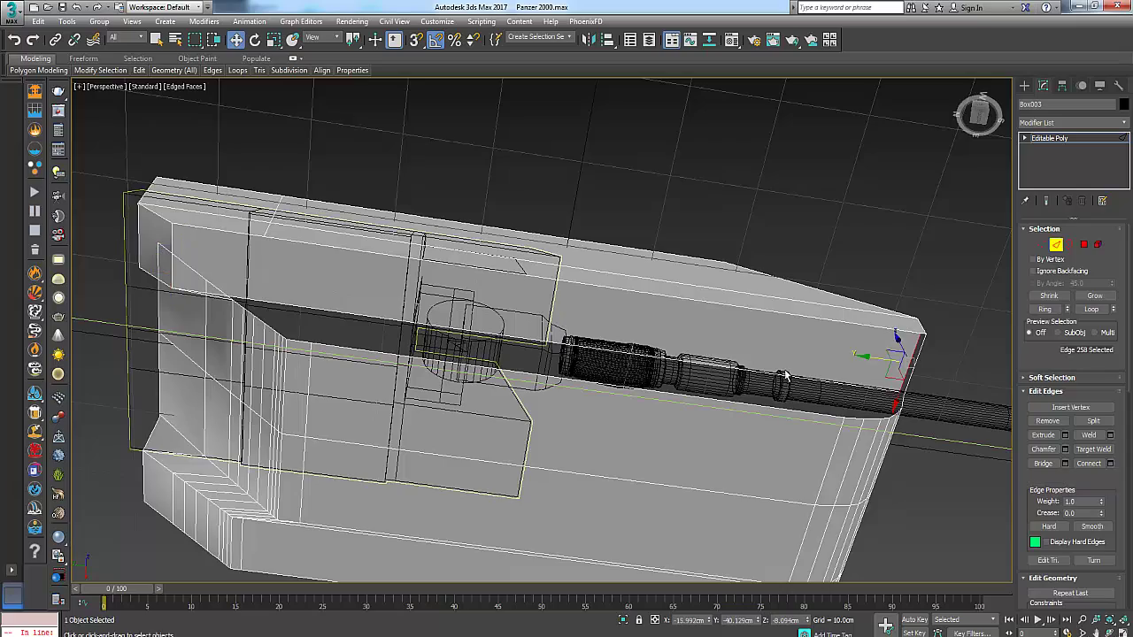
Target Weld the two front vertices of the new underside face to the matching lower corners of the nose.
middle_click_drag(784, 380, 566, 399, "alt")
middle_click_drag(764, 360, 264, 262)
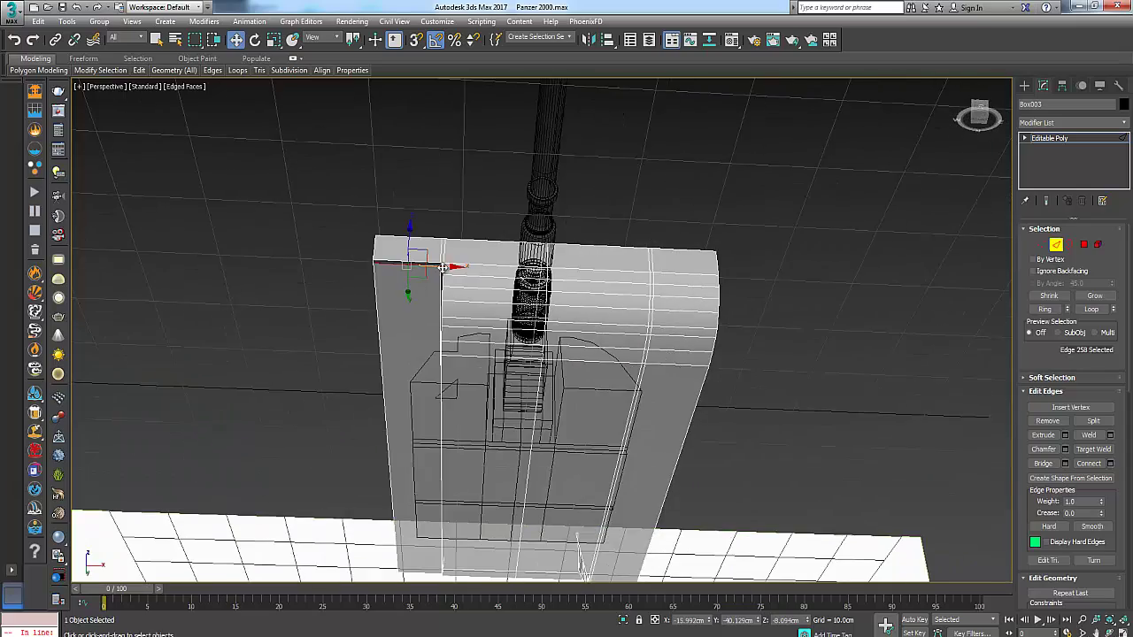
scroll(413, 266, "up", 5)
scroll(413, 267, "down", 2)
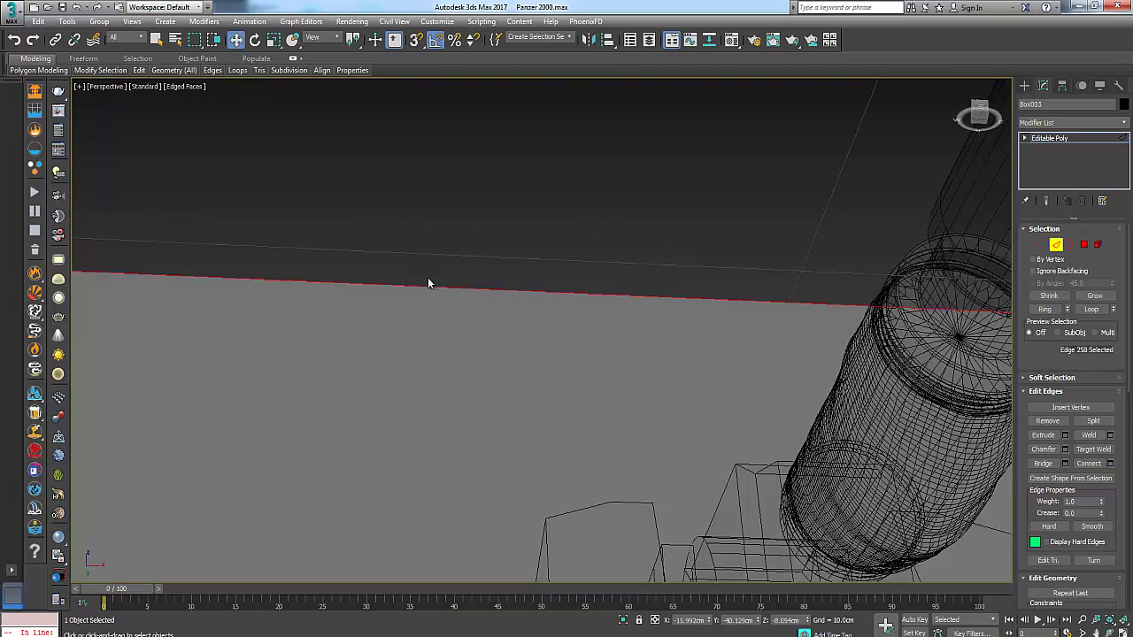
left_click(1111, 624)
middle_click_drag(562, 336, 597, 351, "alt")
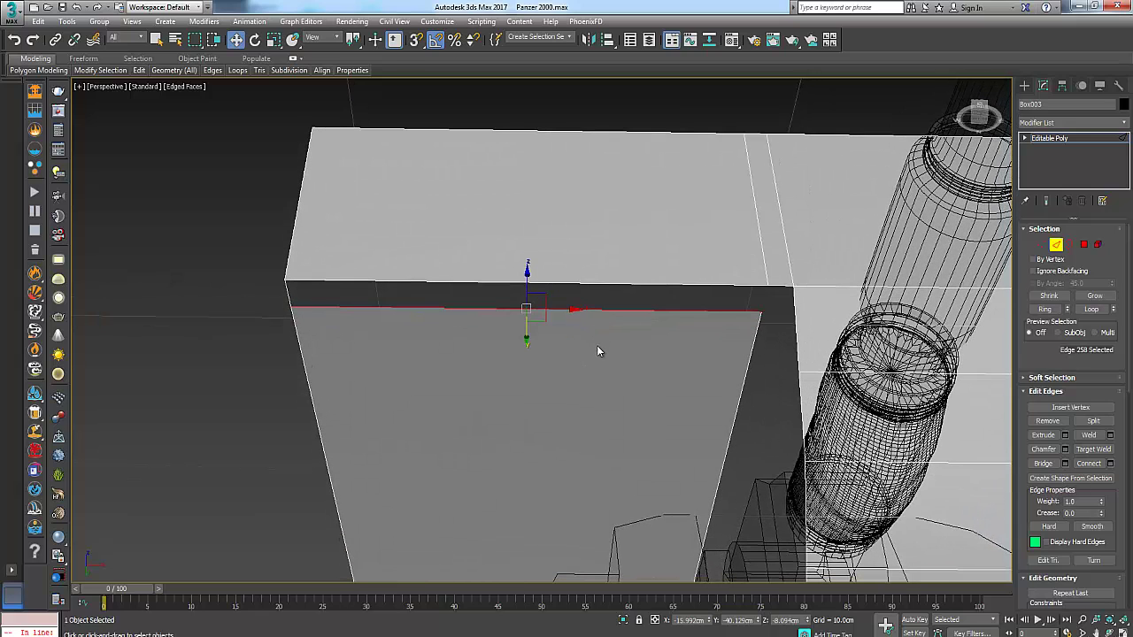
left_click(1040, 246)
left_click(291, 304)
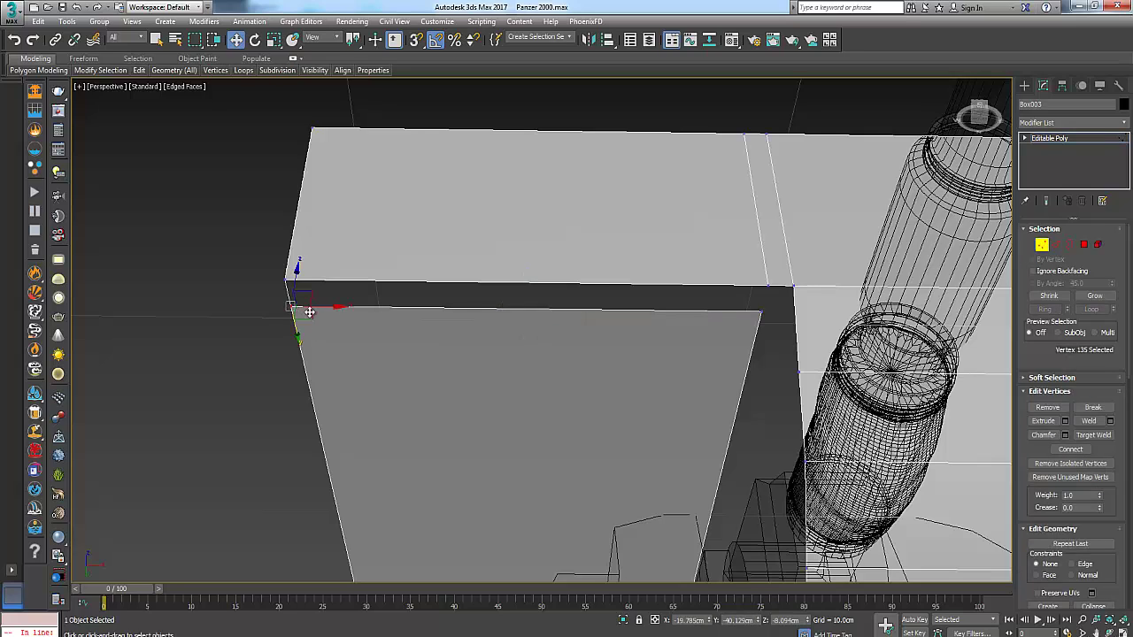
left_click(156, 38)
right_click(296, 307)
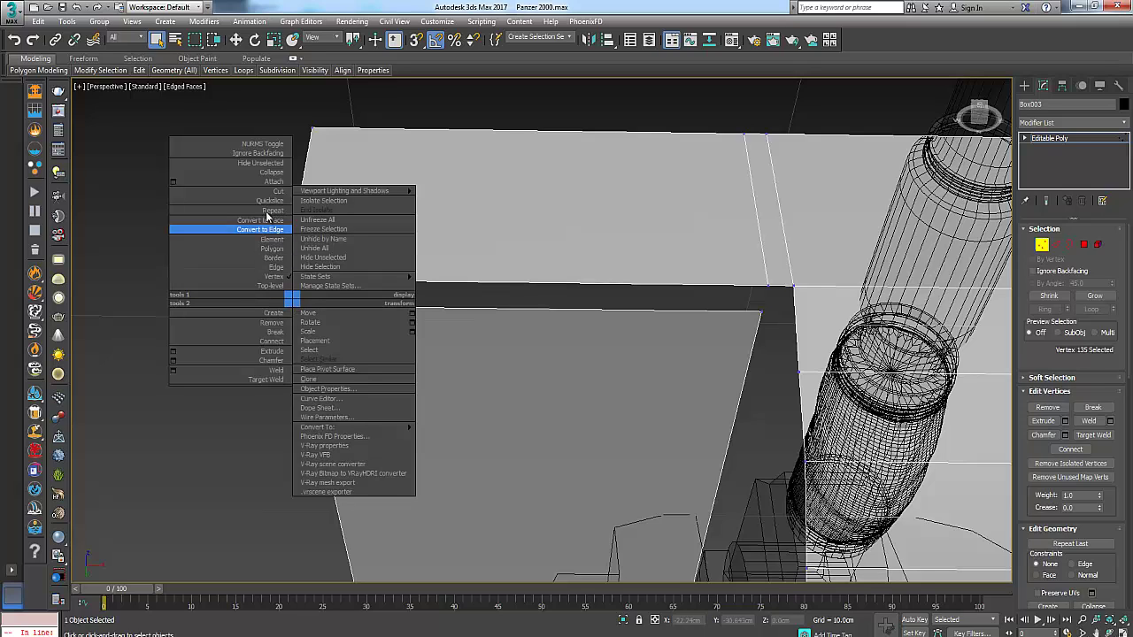
left_click(264, 378)
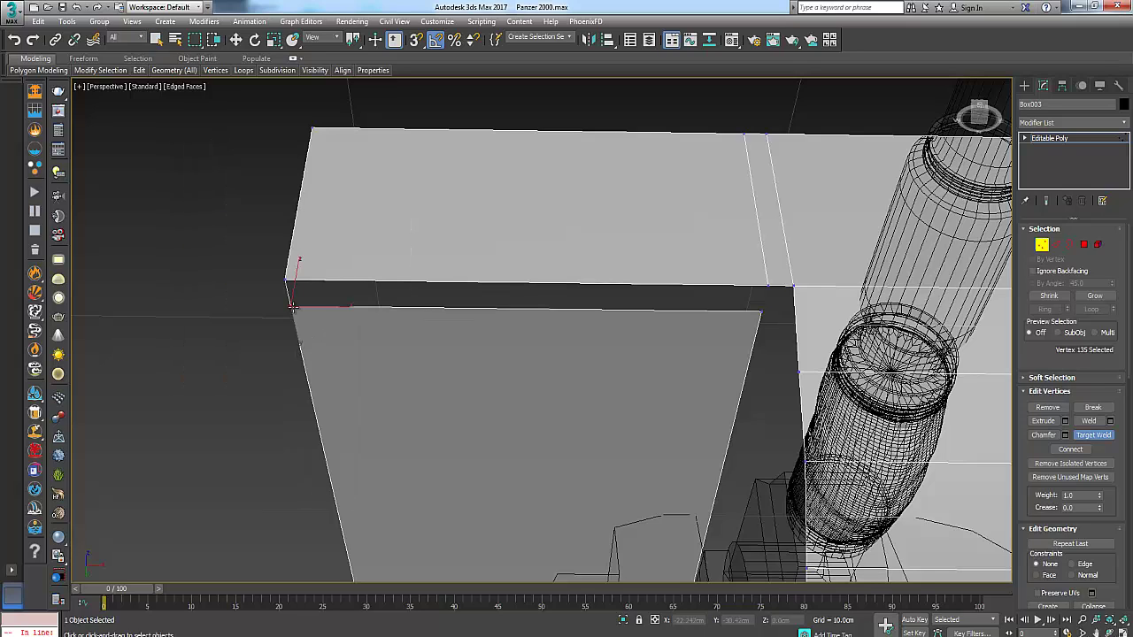
left_click(286, 277)
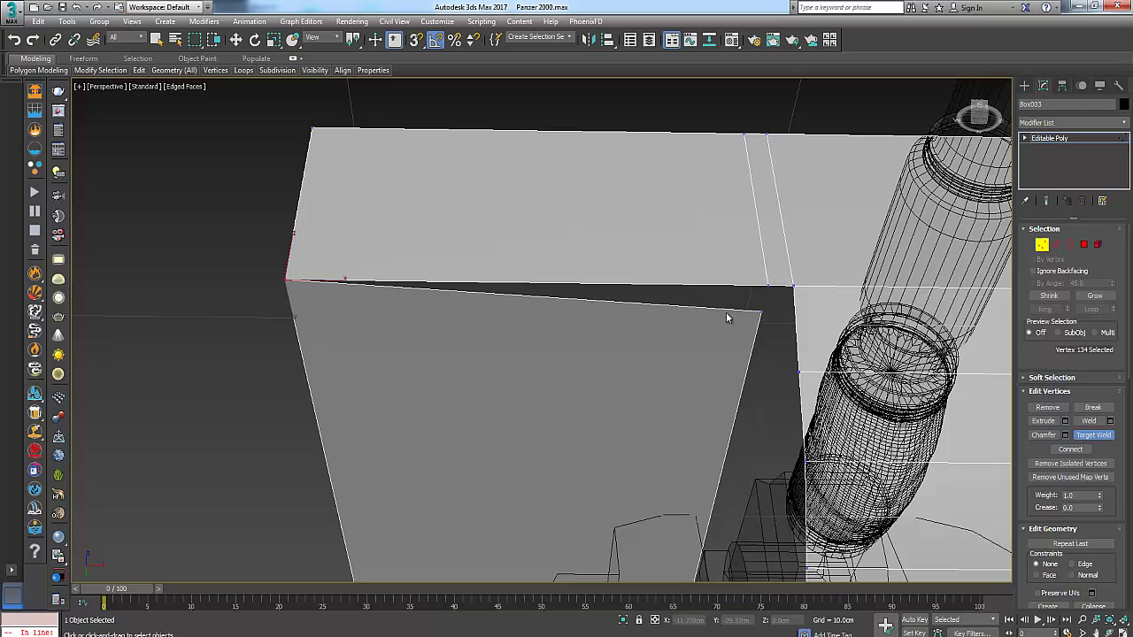
left_click(768, 287)
Examine the new underside face and the remaining gap beside the sloped rear, leaving no hull vertices selected.
scroll(752, 346, "down", 5)
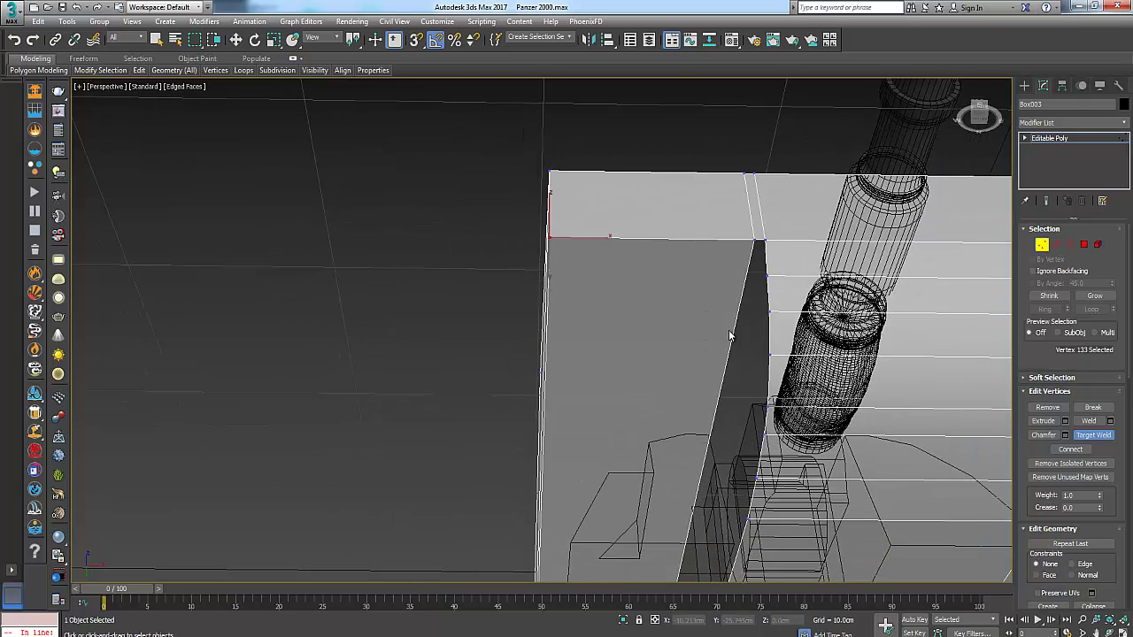
middle_click_drag(729, 335, 779, 410, "alt")
scroll(779, 409, "down", 3)
middle_click_drag(627, 381, 412, 309, "alt")
scroll(425, 313, "up", 2)
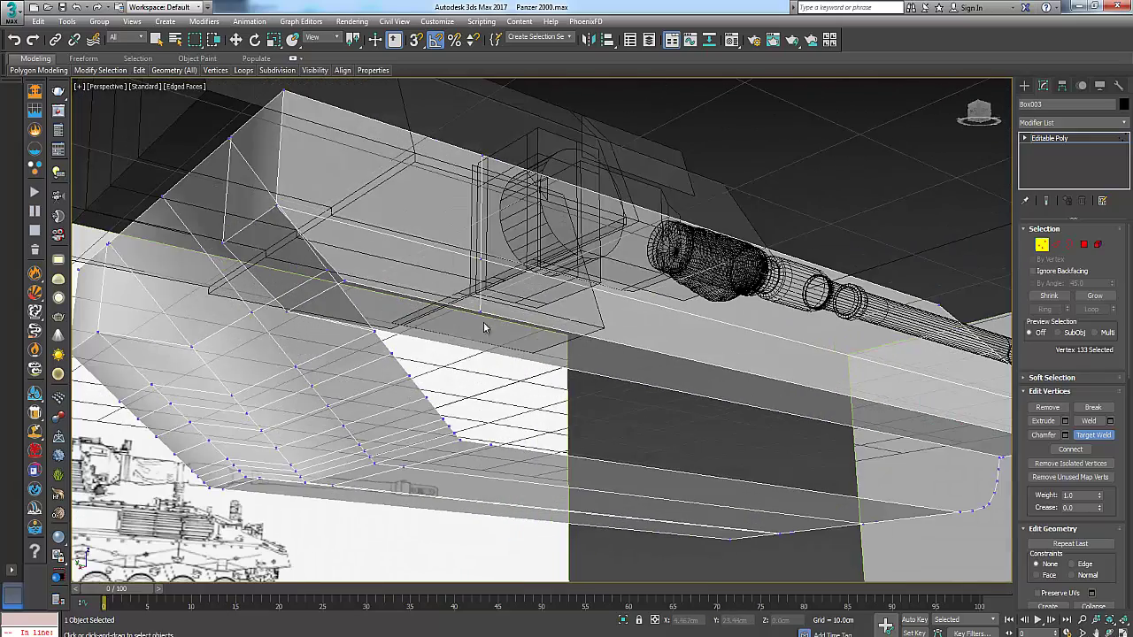
middle_click_drag(484, 329, 591, 237, "alt")
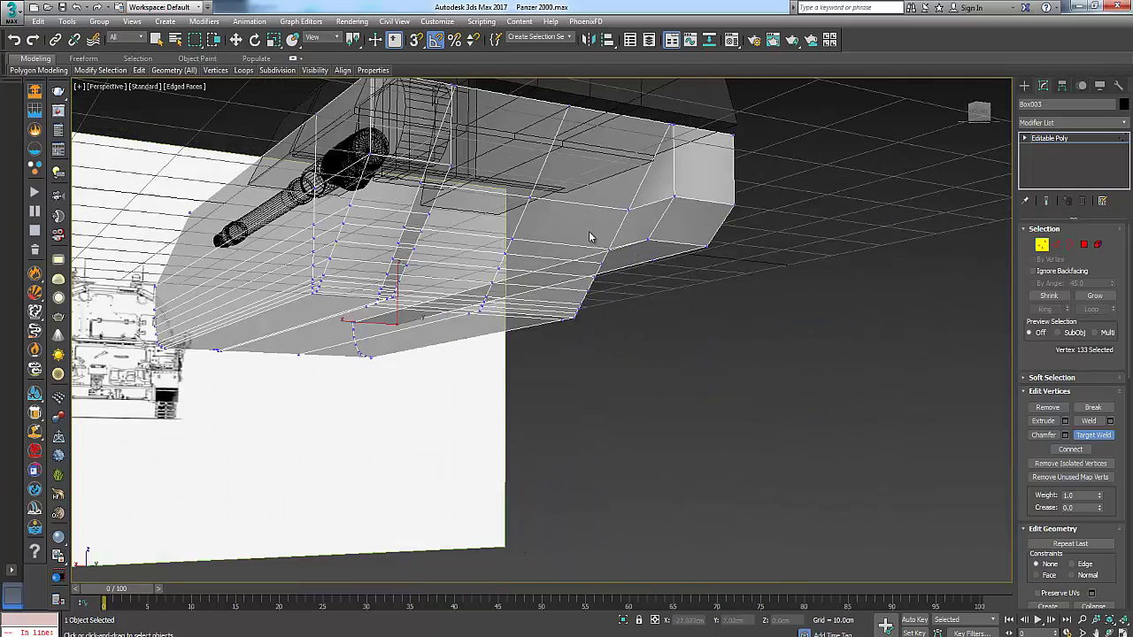
scroll(657, 270, "up", 4)
middle_click_drag(655, 253, 578, 201, "alt")
middle_click_drag(503, 129, 609, 308)
scroll(622, 357, "down", 4)
middle_click_drag(552, 281, 498, 252, "alt")
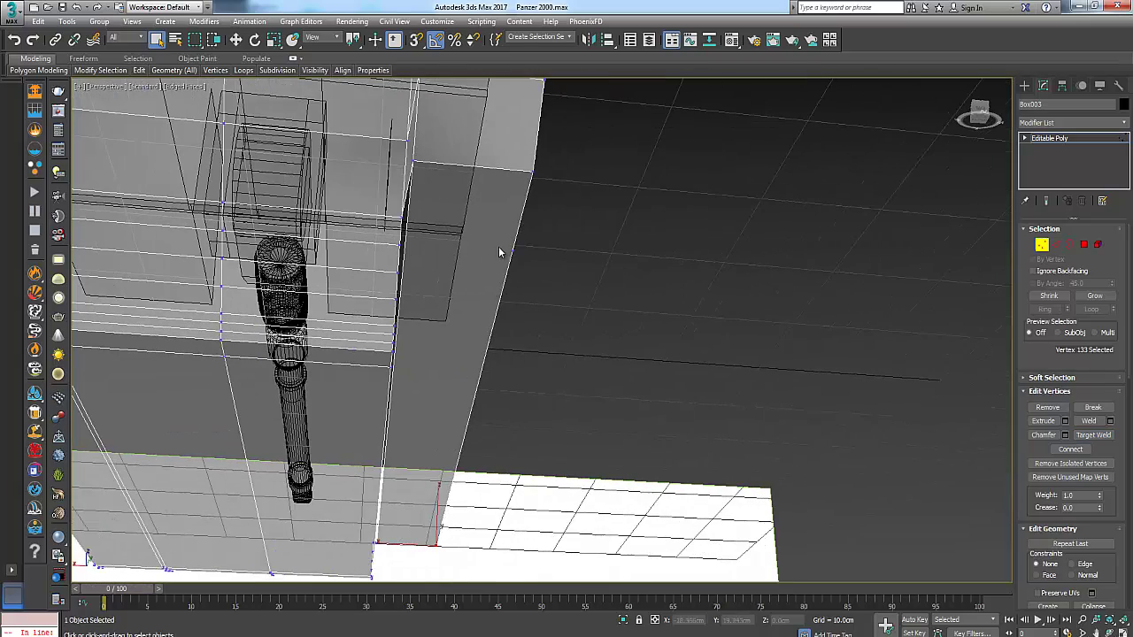
left_click(412, 227)
middle_click_drag(411, 228, 534, 309, "alt")
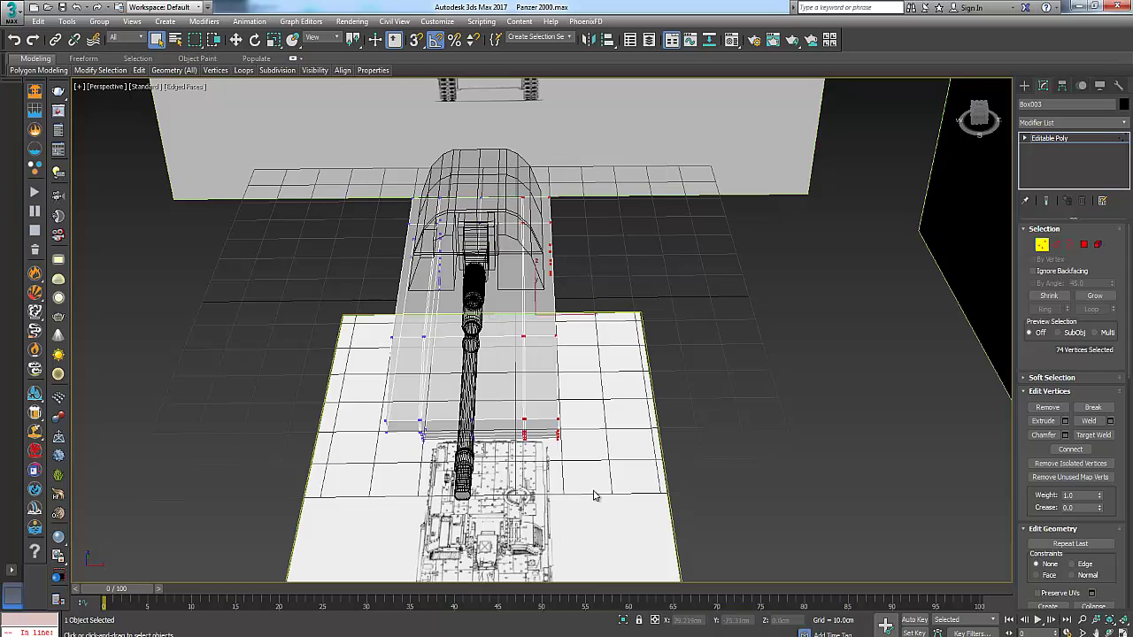
left_click(495, 412)
middle_click_drag(496, 412, 320, 292, "alt")
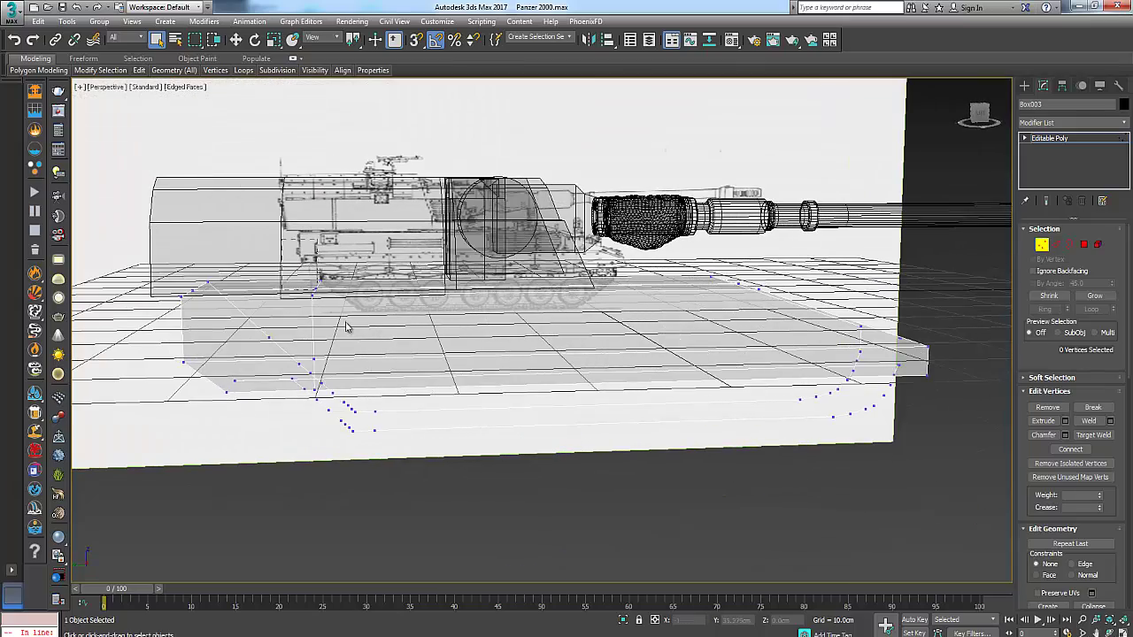
Move the side's vertical row of six vertices about 3.1 cm rearward, in line with the point where the rear slope meets the lower edge.
left_click_drag(346, 322, 348, 327)
mouse_move(348, 327)
middle_mouse_down("alt")
mouse_move(364, 387)
mouse_move(364, 266)
mouse_move(345, 327)
middle_mouse_up("alt")
scroll(344, 318, "up", 3)
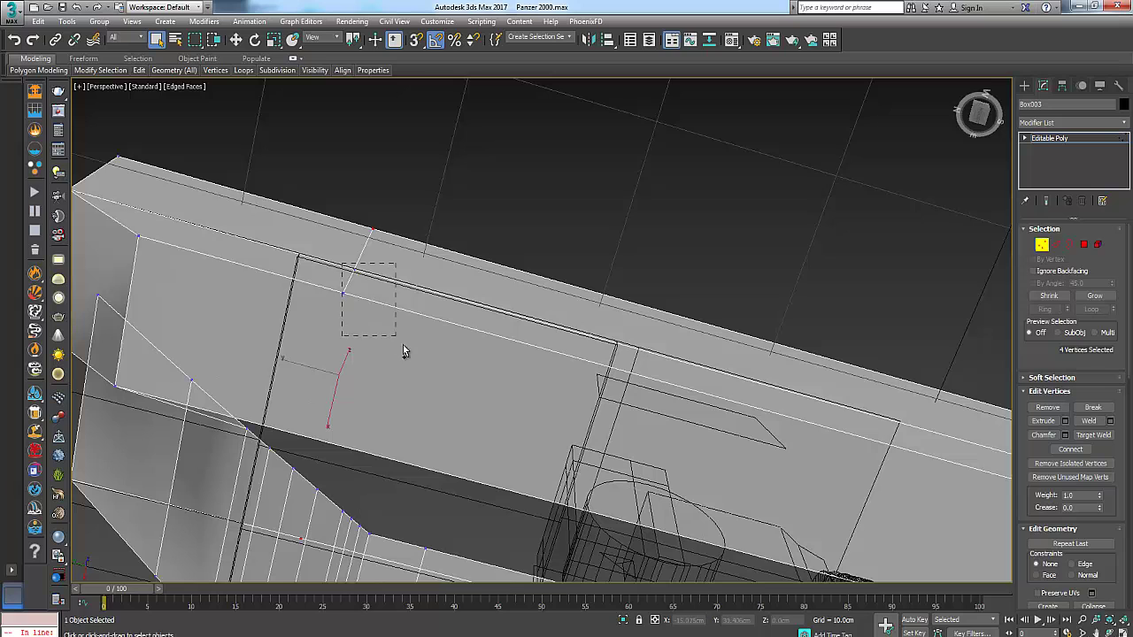
middle_click_drag(412, 345, 406, 329, "alt")
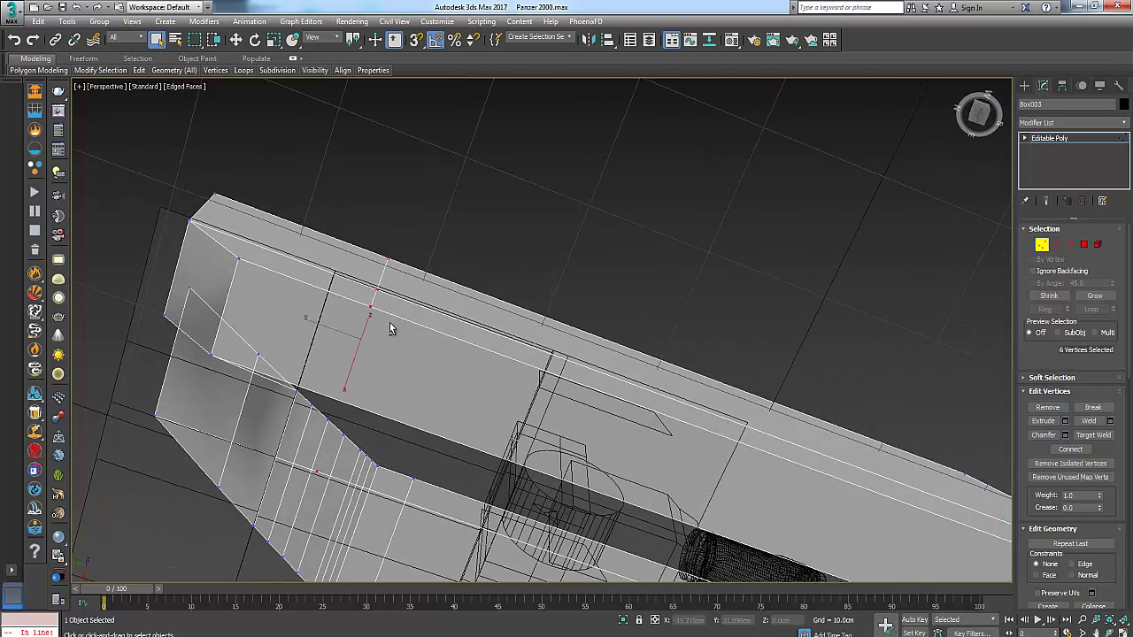
key("alt+w")
left_click(235, 42)
scroll(328, 416, "down", 10)
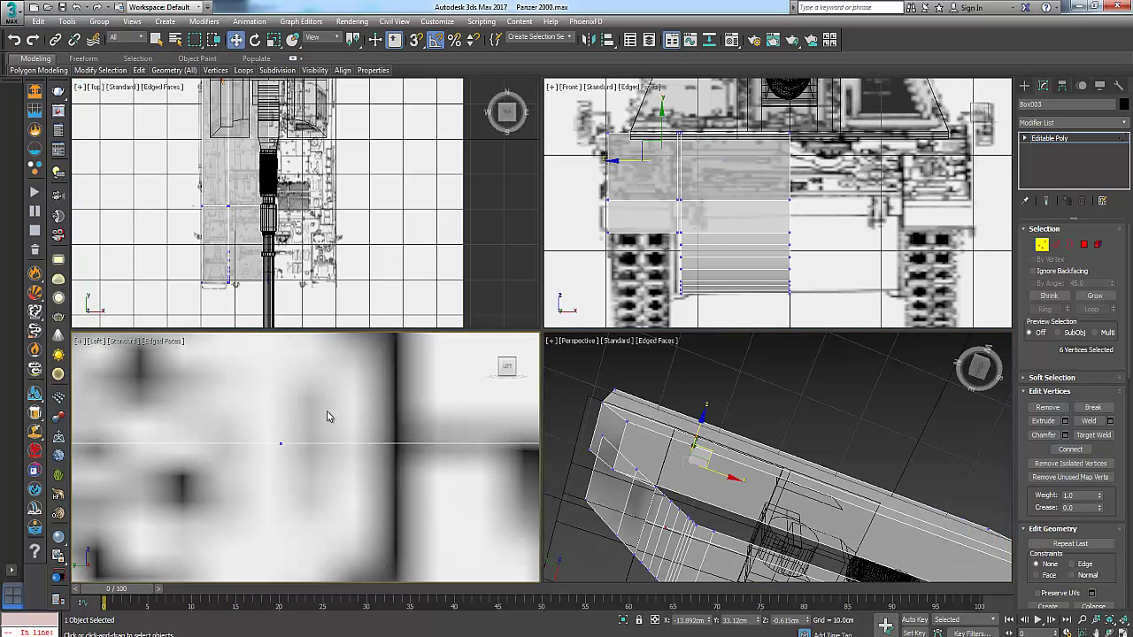
middle_click_drag(327, 419, 312, 519)
scroll(203, 409, "up", 2)
scroll(230, 423, "up", 2)
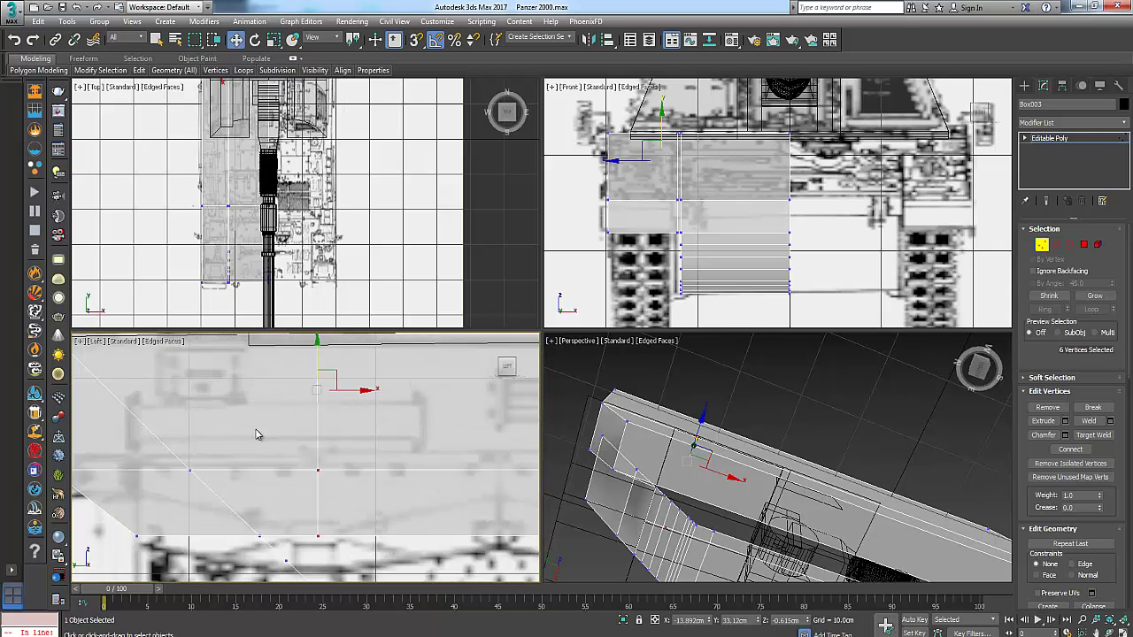
mouse_move(696, 494)
middle_mouse_down("alt")
mouse_move(814, 526)
mouse_move(677, 523)
mouse_move(704, 473)
middle_mouse_up("alt")
middle_click_drag(246, 488, 253, 496)
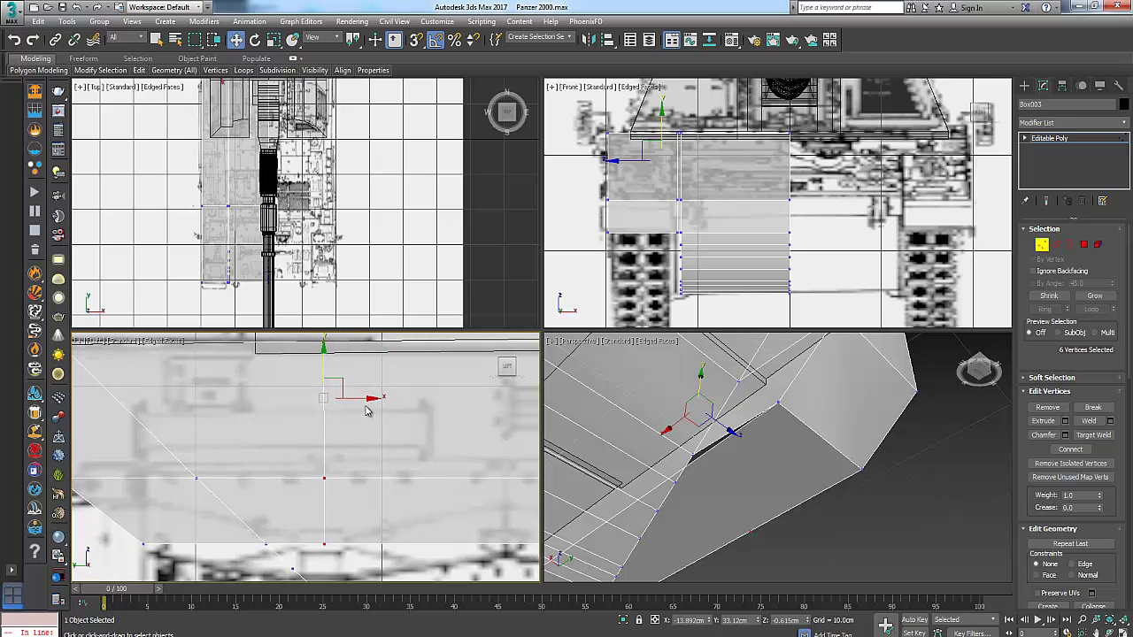
left_click_drag(361, 400, 309, 397)
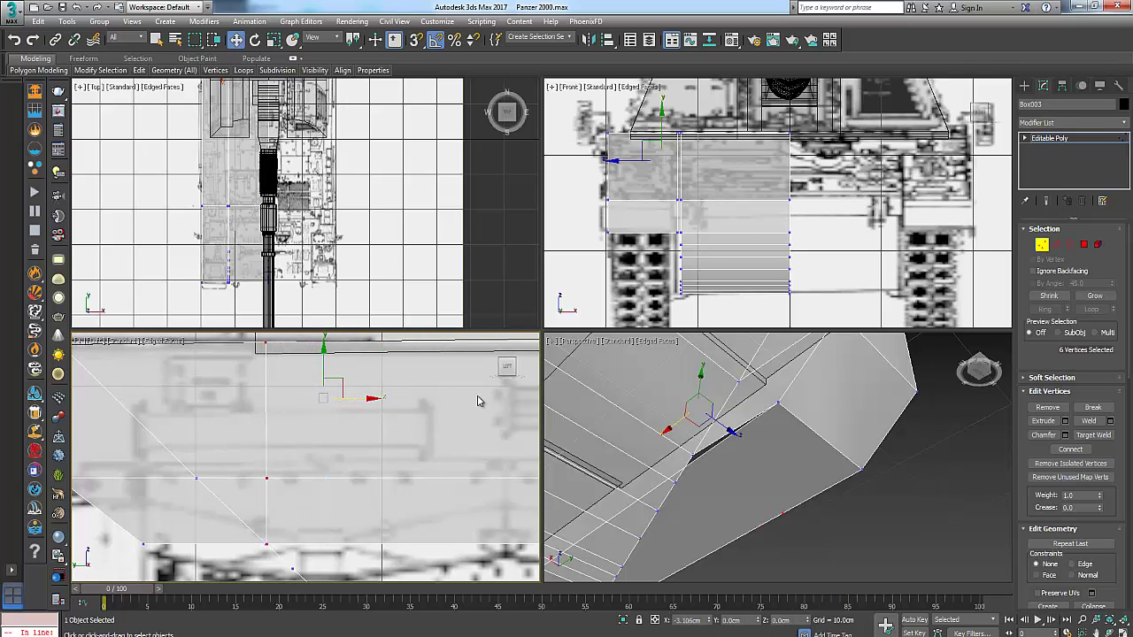
Try to cut an edge across the underside face from its outer vertex to the inner vertex on the rear slope.
middle_click_drag(750, 458, 505, 366, "alt")
key("alt+w")
left_click(505, 333)
right_click(491, 322)
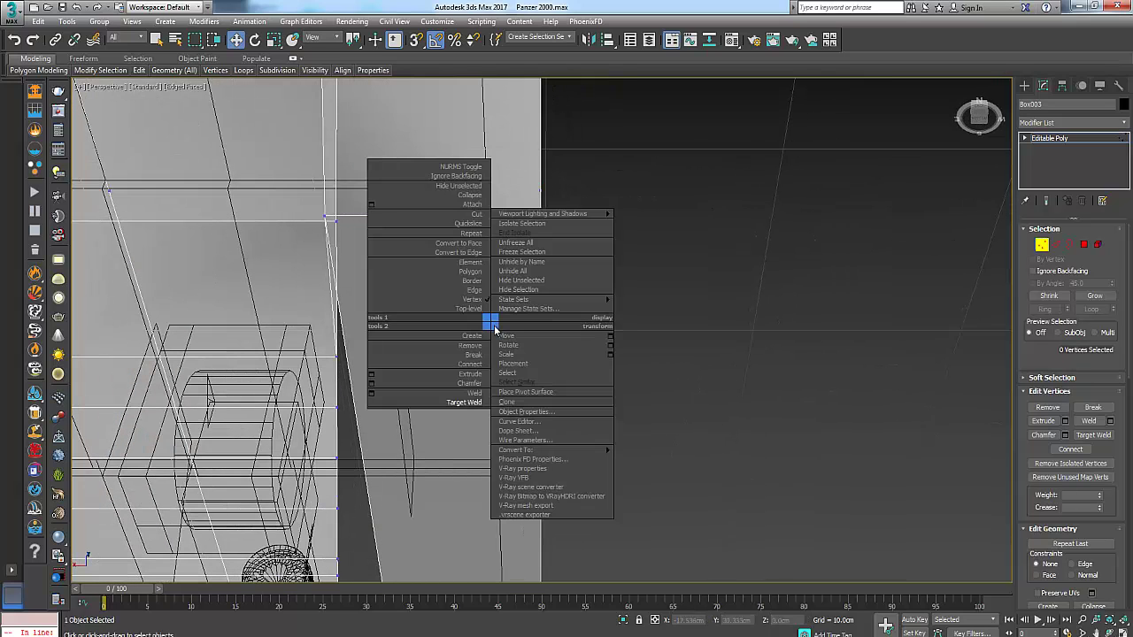
left_click(453, 402)
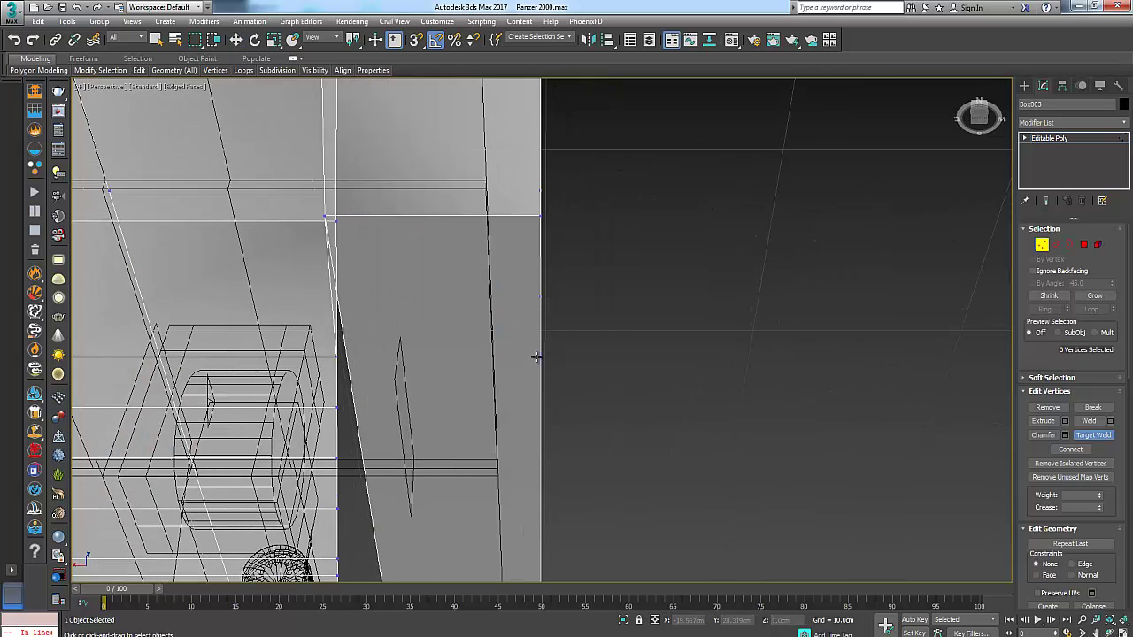
middle_click_drag(376, 352, 418, 356, "alt")
right_click(370, 343)
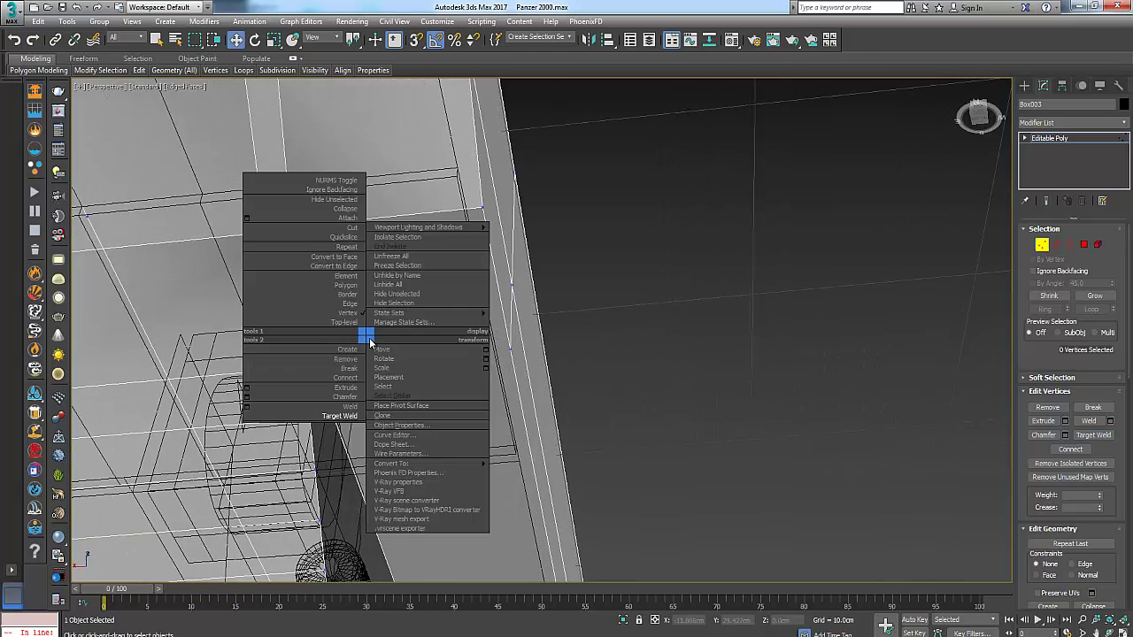
left_click(350, 230)
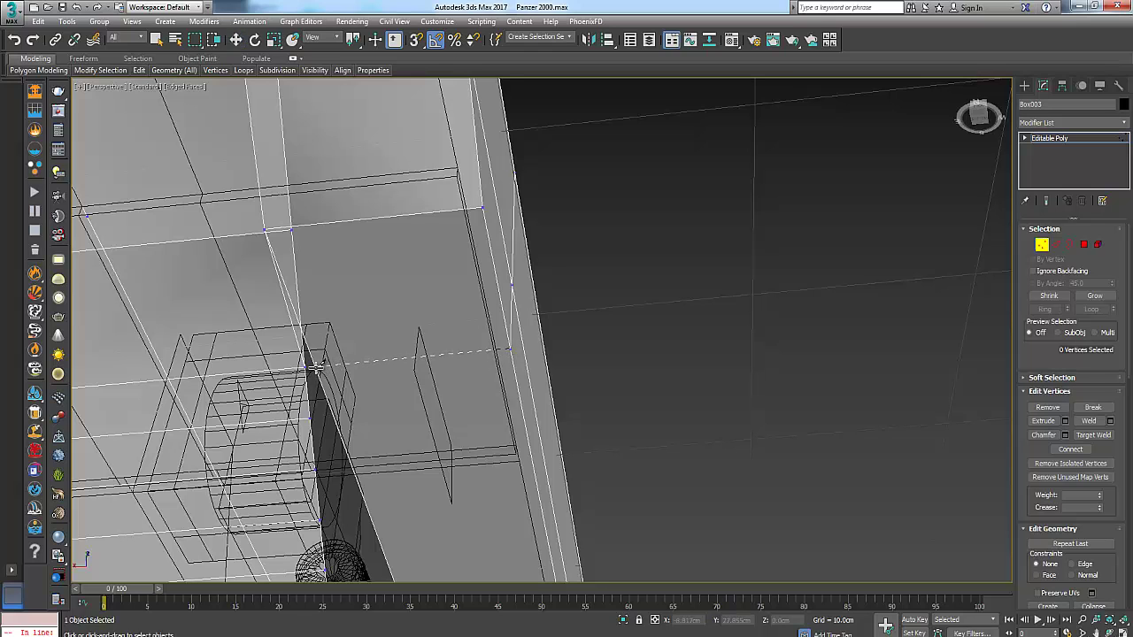
middle_click_drag(372, 379, 471, 376, "alt")
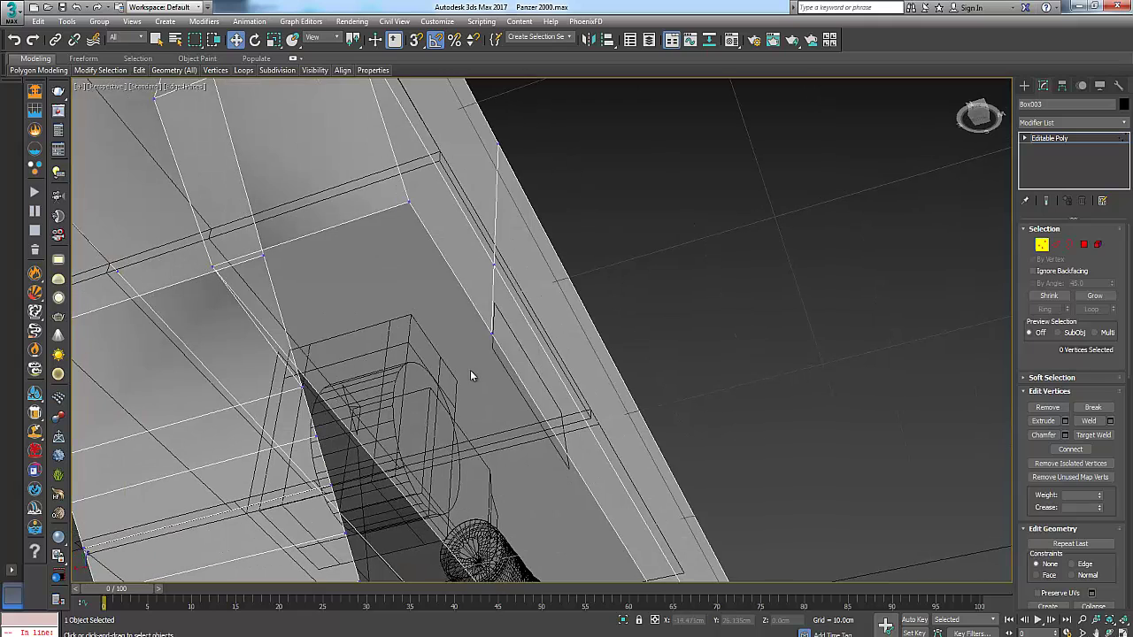
Assign the opaque grey ddd material to the hull and close the Material Editor.
left_click(1040, 246)
left_click(545, 355)
left_click(498, 324)
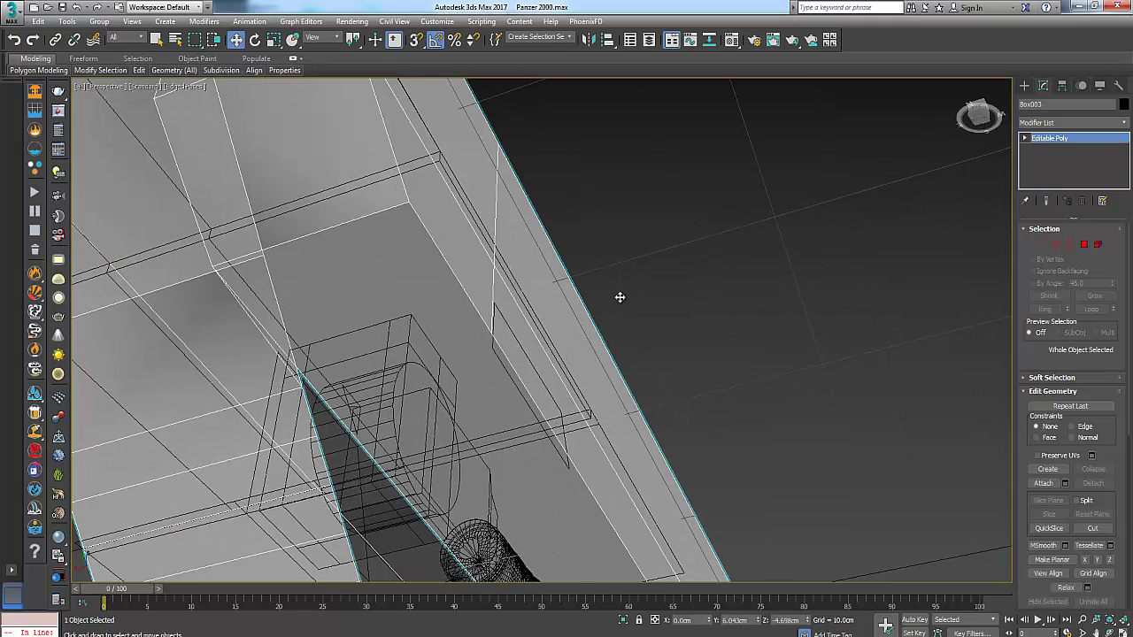
middle_click_drag(620, 298, 684, 275)
left_click(1042, 245)
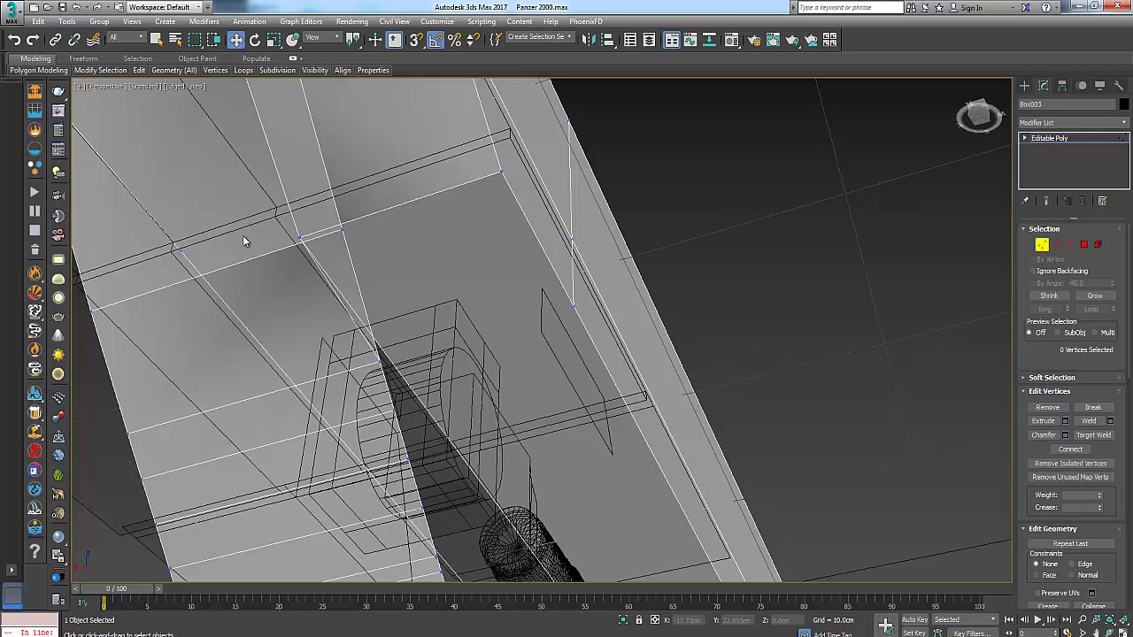
key("m")
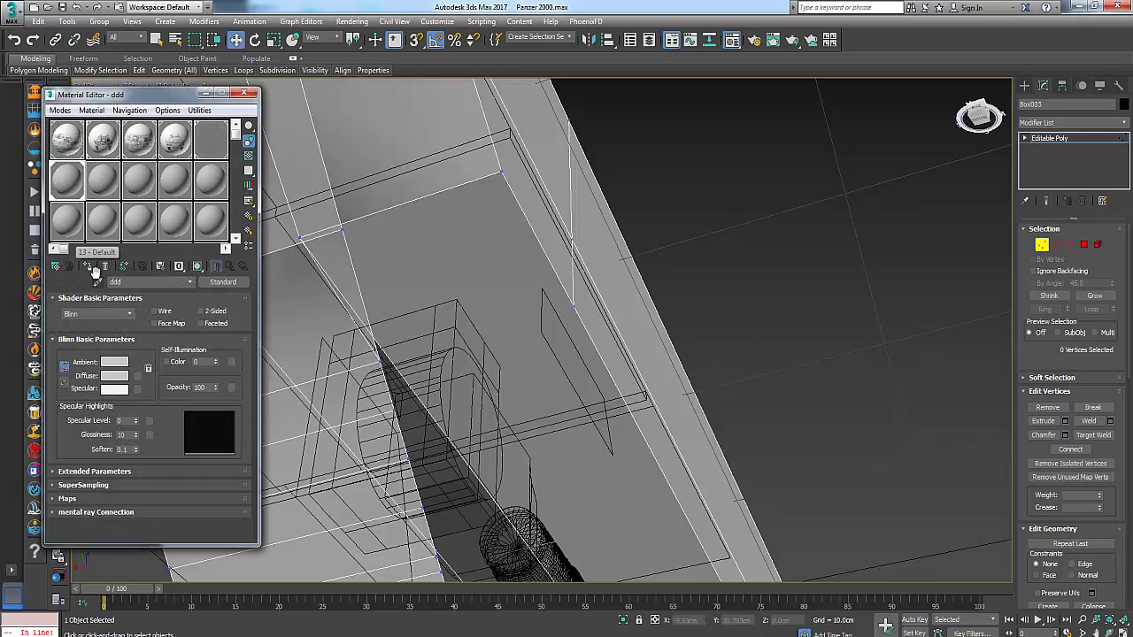
left_click(244, 93)
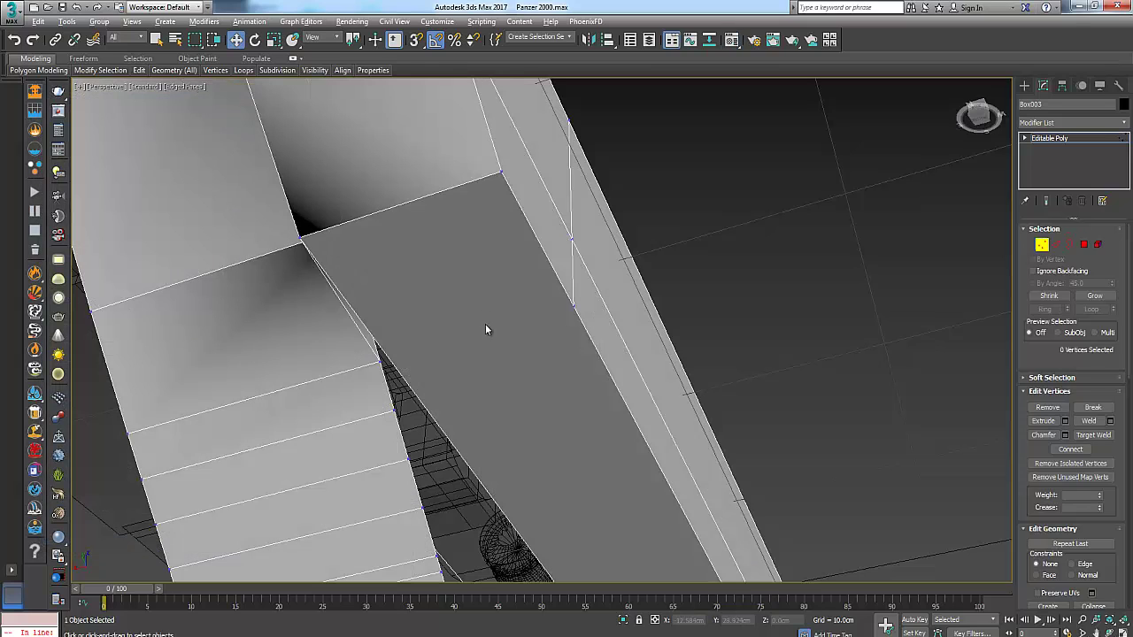
Cut an edge across the underside face from its outer vertex to its inner edge, level with the upper corner of the rear slope.
left_click(1046, 250)
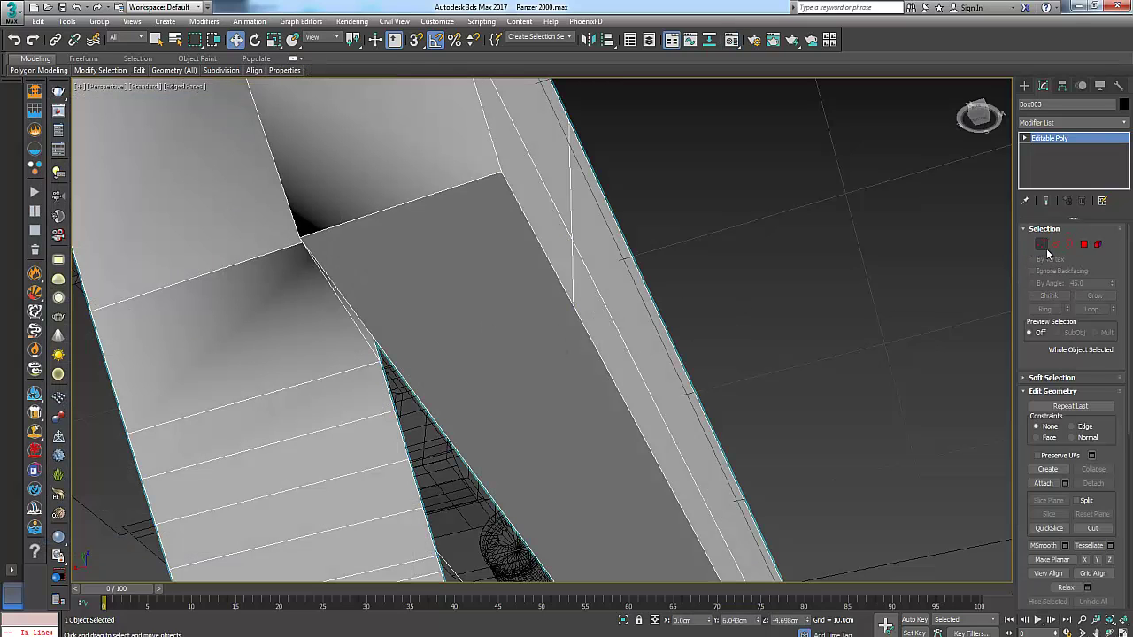
left_click(1046, 249)
left_click(574, 308)
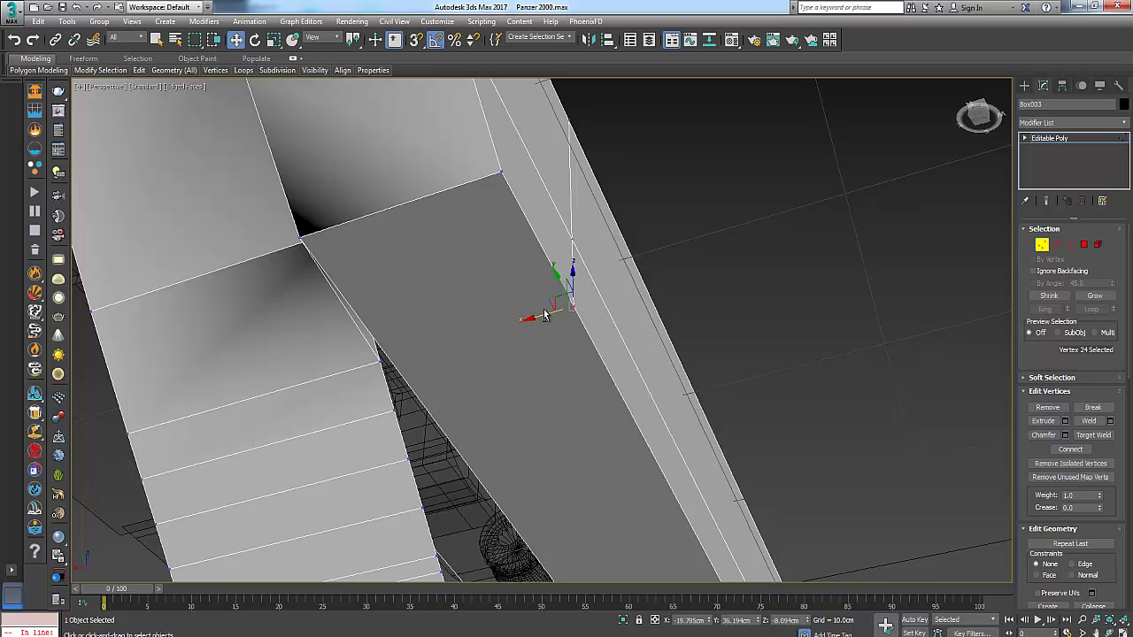
middle_click_drag(545, 315, 496, 305, "alt")
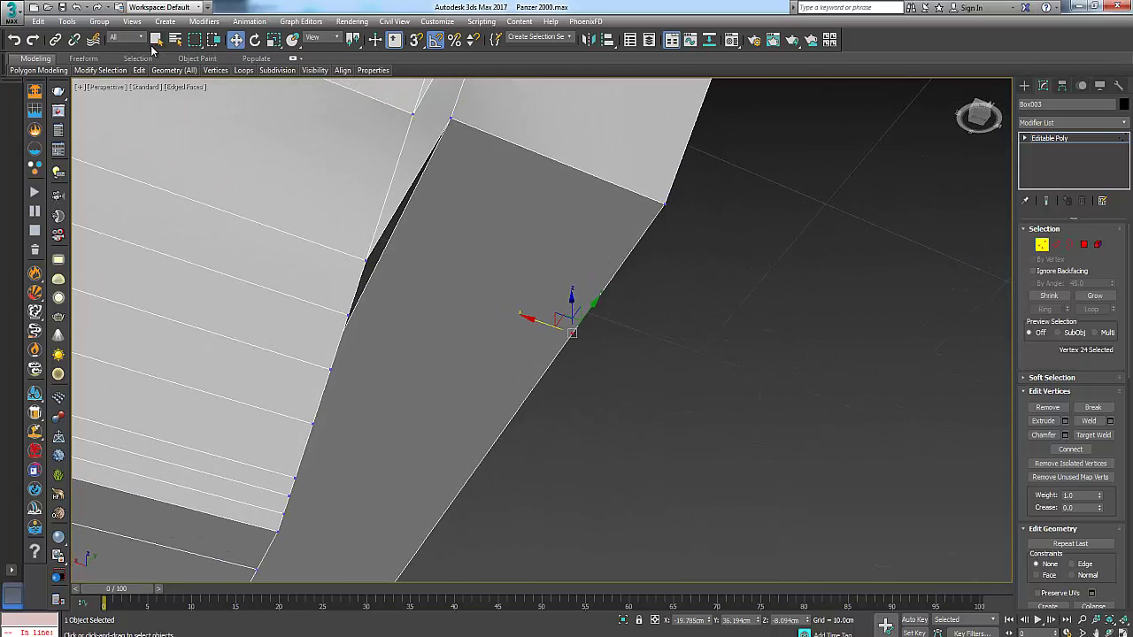
left_click(158, 39)
middle_click_drag(392, 259, 408, 278, "alt")
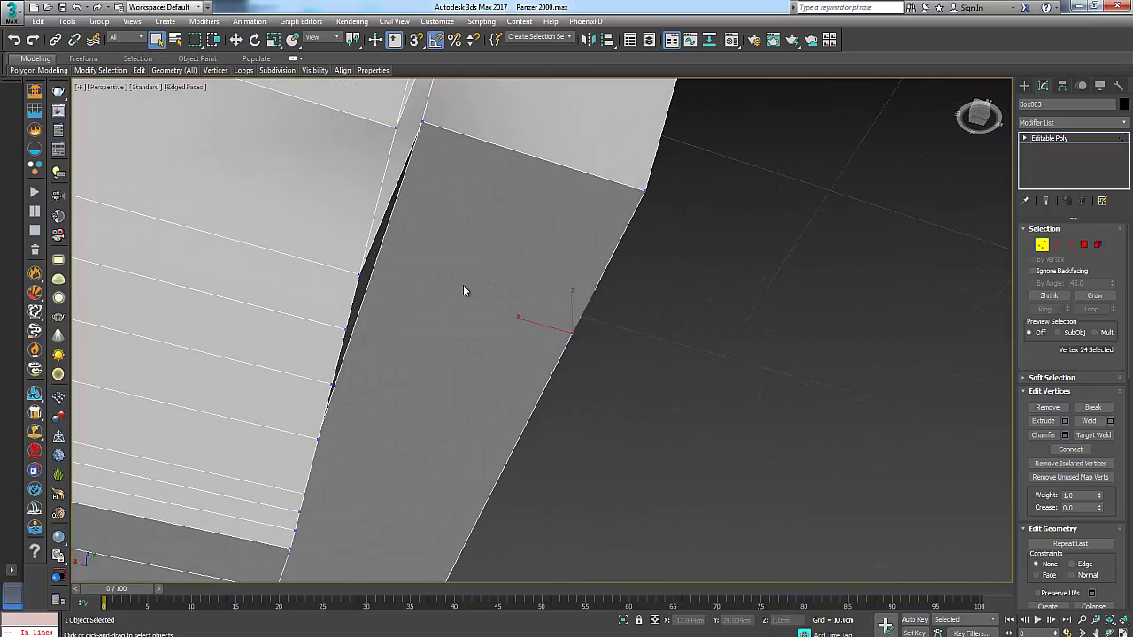
right_click(533, 334)
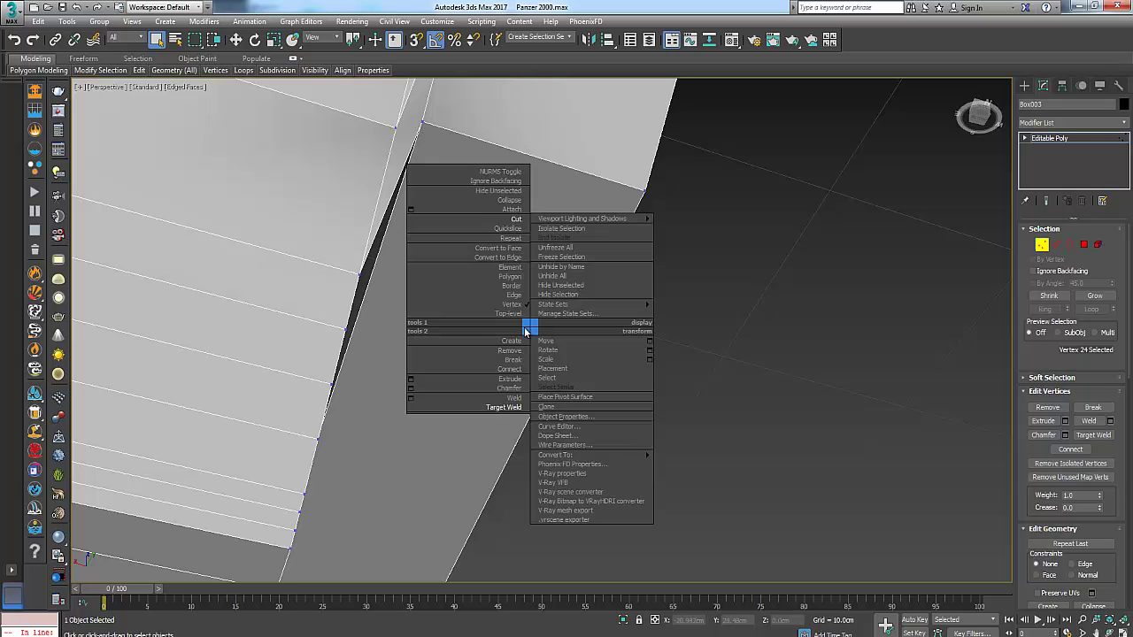
left_click(469, 226)
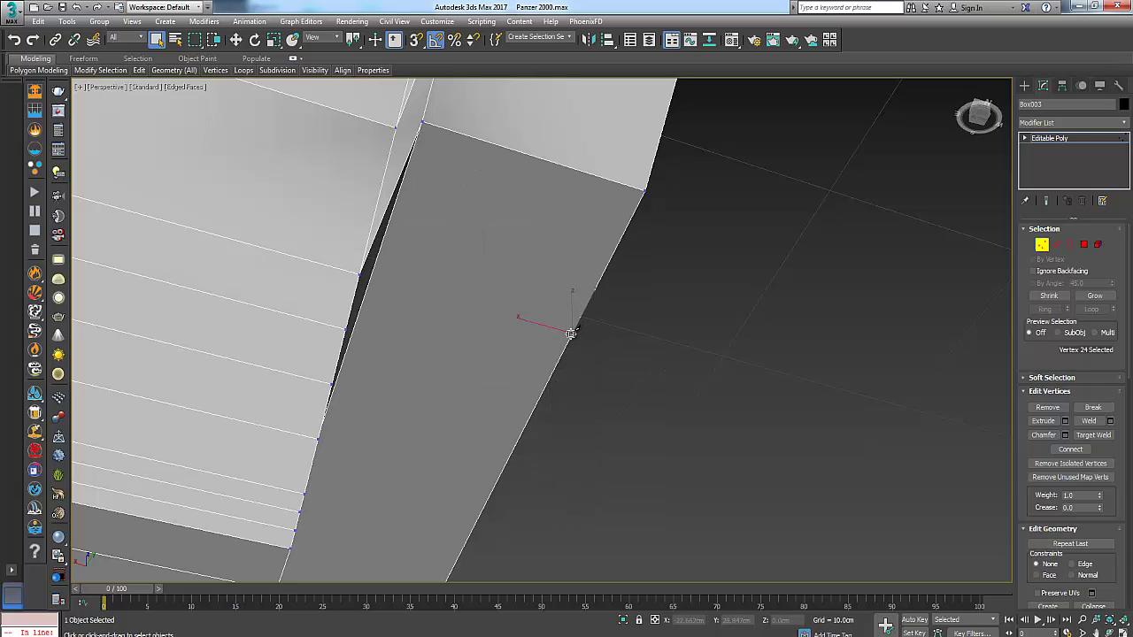
left_click(571, 333)
left_click(369, 282)
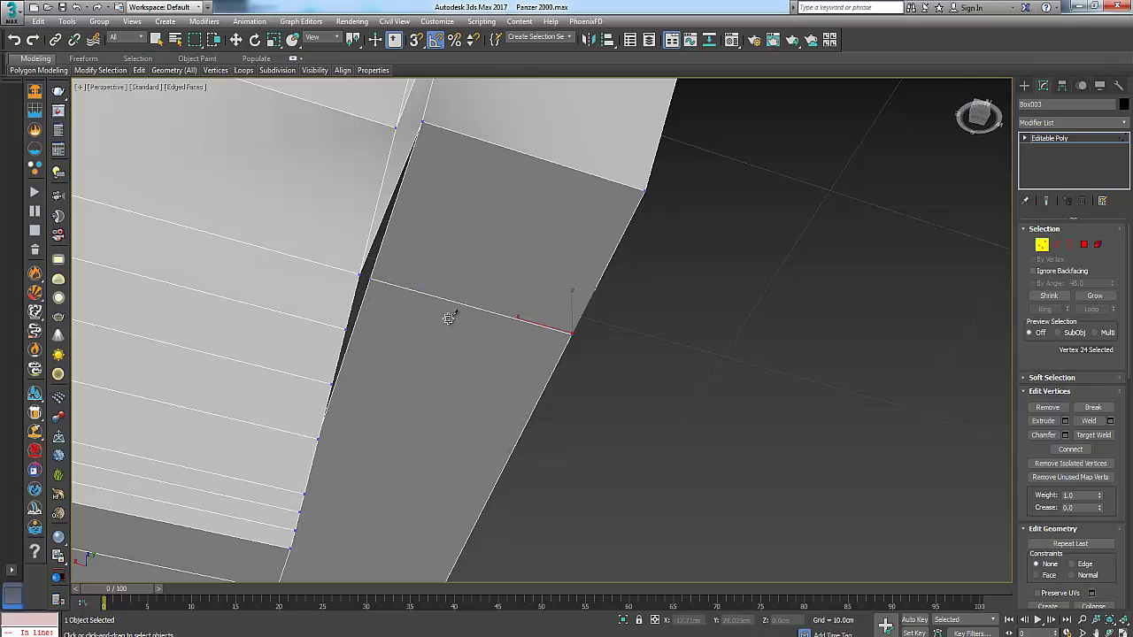
middle_click_drag(449, 318, 413, 339, "alt")
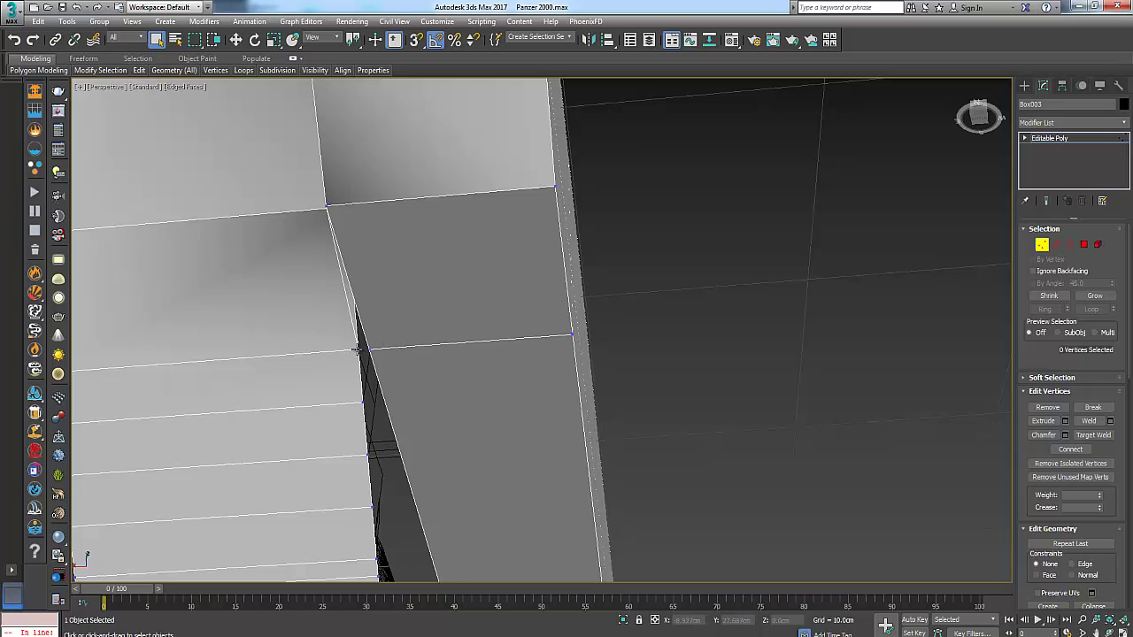
left_click(362, 354)
middle_click_drag(413, 349, 356, 329, "alt")
right_click(356, 330)
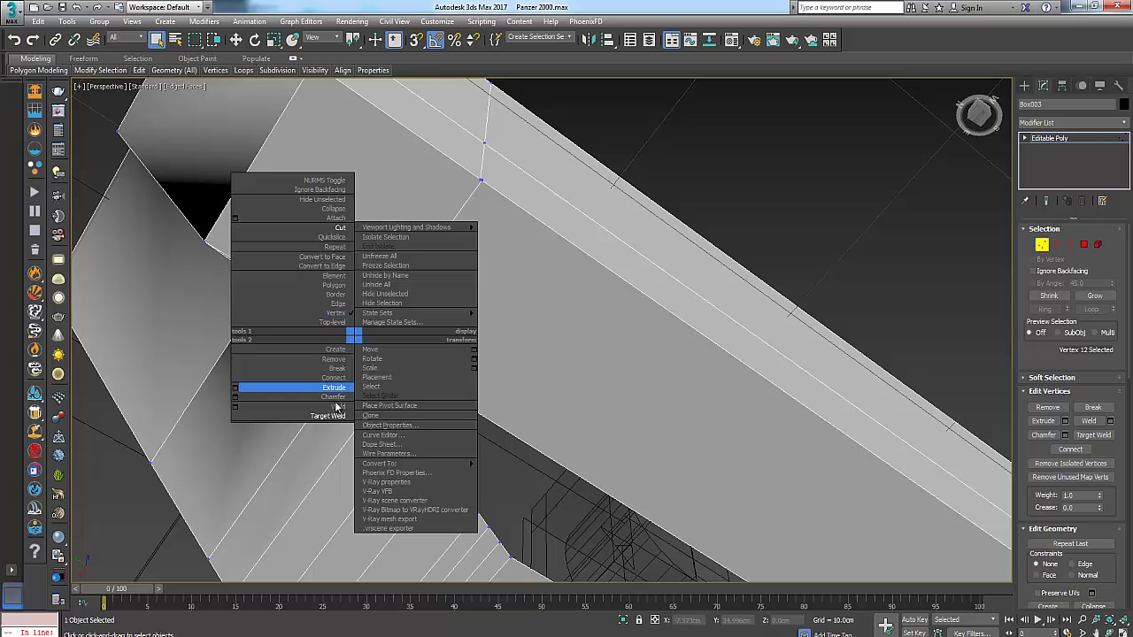
left_click(326, 415)
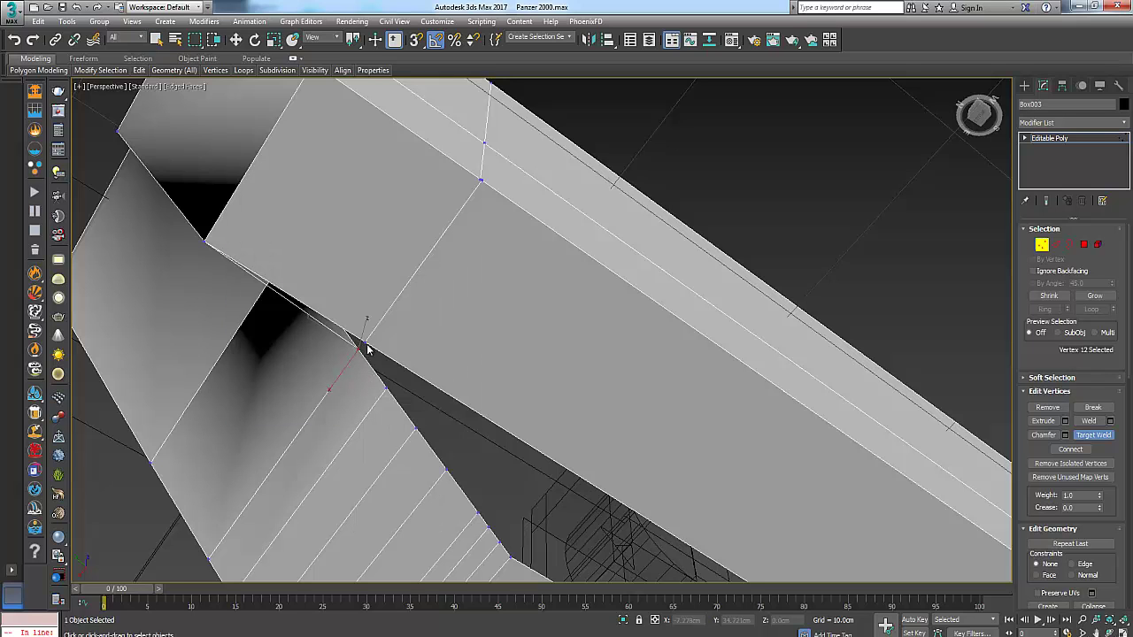
middle_click_drag(437, 337, 405, 318, "alt")
right_click(407, 285)
left_click(686, 316)
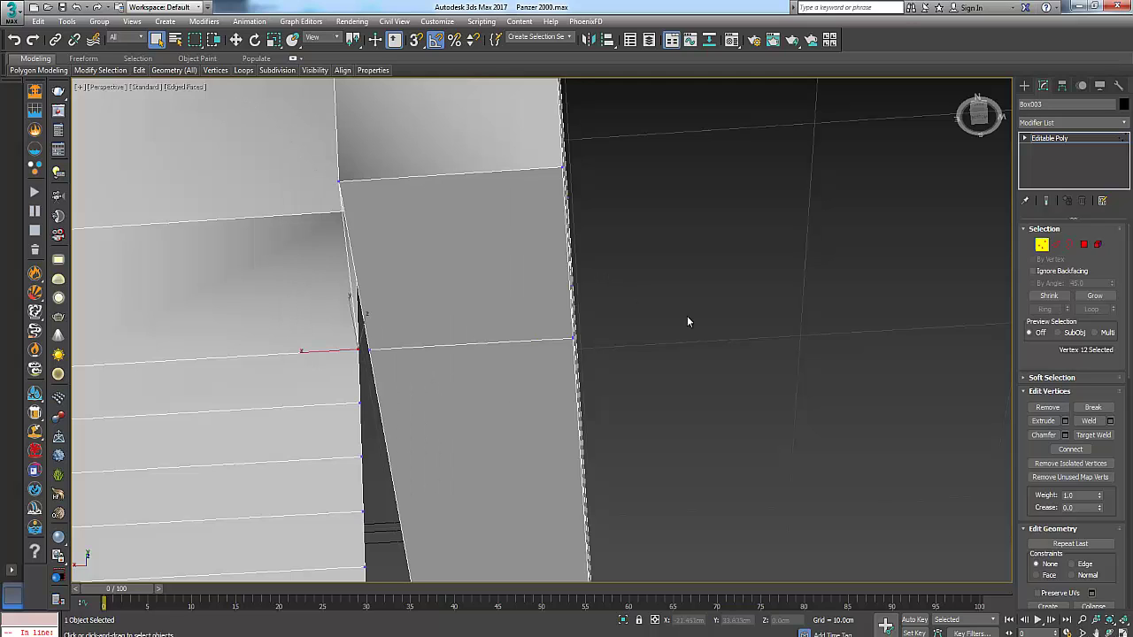
Target-weld the vertex at the new cut's inner end onto the adjacent vertex of the rear slope.
left_click(368, 349)
right_click(372, 353)
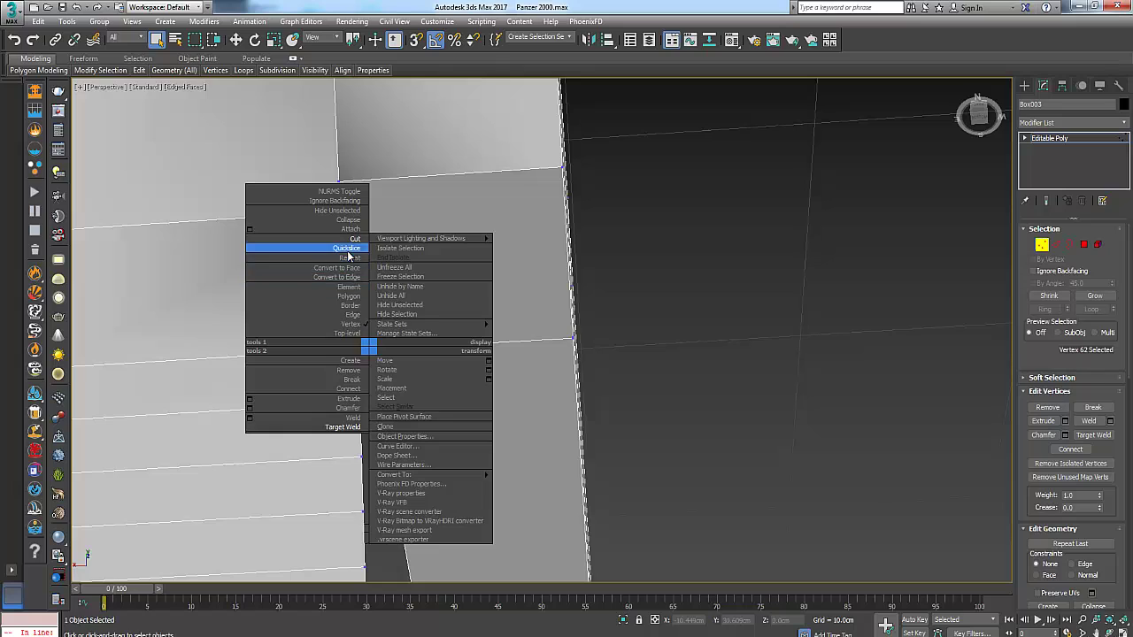
left_click(342, 427)
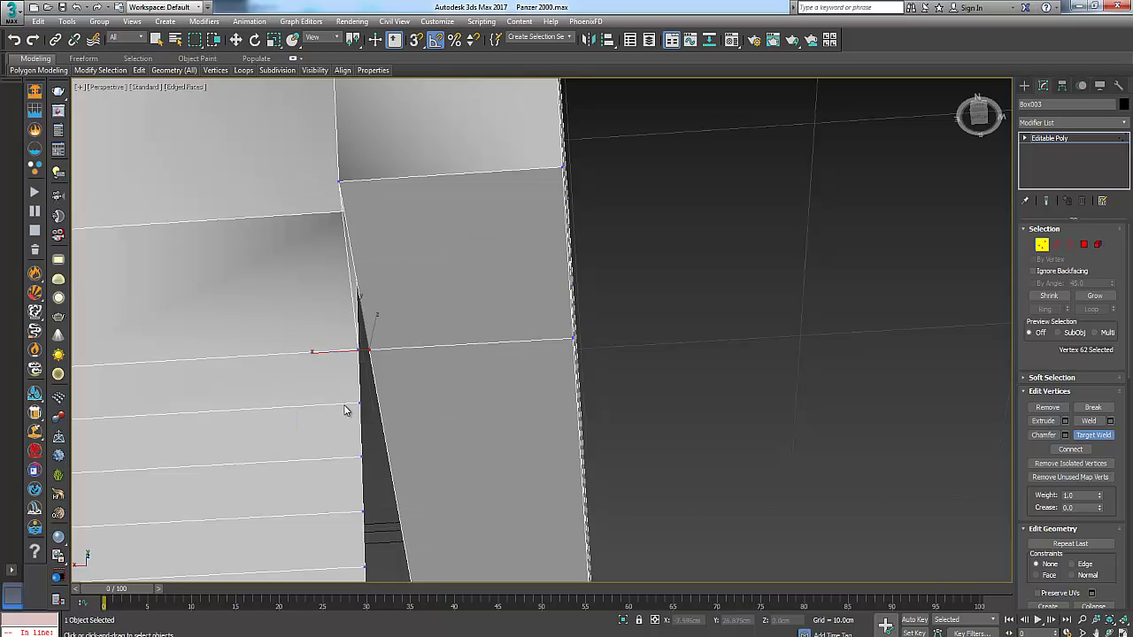
left_click(358, 349)
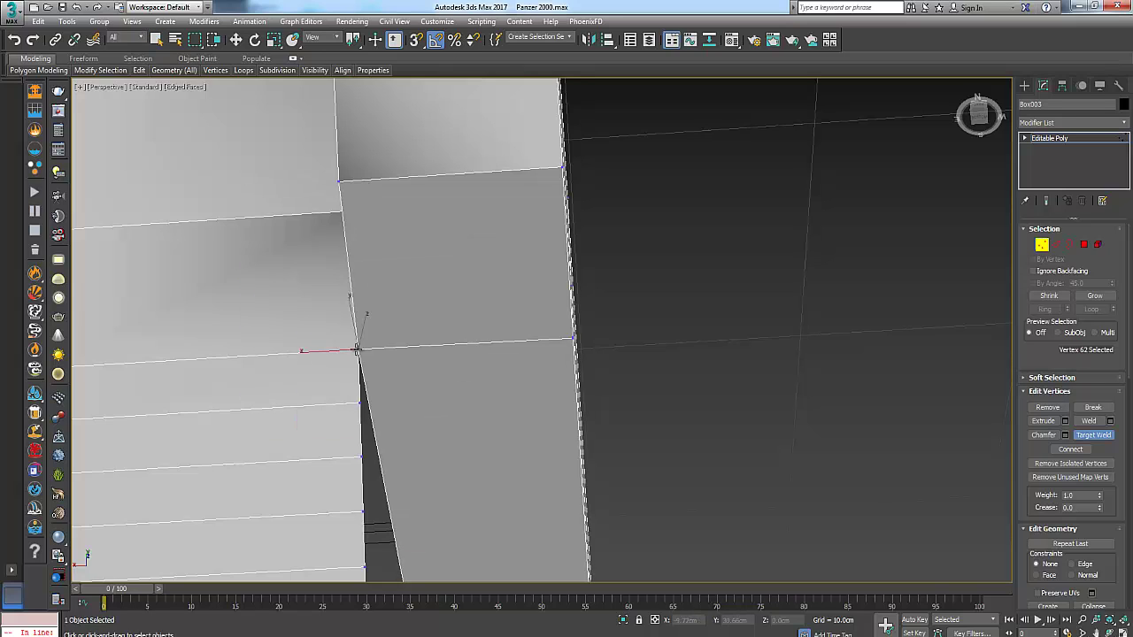
right_click(408, 360)
Examine the welded corner and the open gap between the underside face and the hull's centre section from front and rear.
mouse_move(408, 360)
middle_mouse_down("alt")
mouse_move(458, 396)
mouse_move(410, 426)
mouse_move(367, 407)
mouse_move(415, 381)
middle_mouse_up("alt")
scroll(471, 407, "down", 5)
middle_click_drag(501, 417, 458, 380, "alt")
scroll(489, 310, "up", 5)
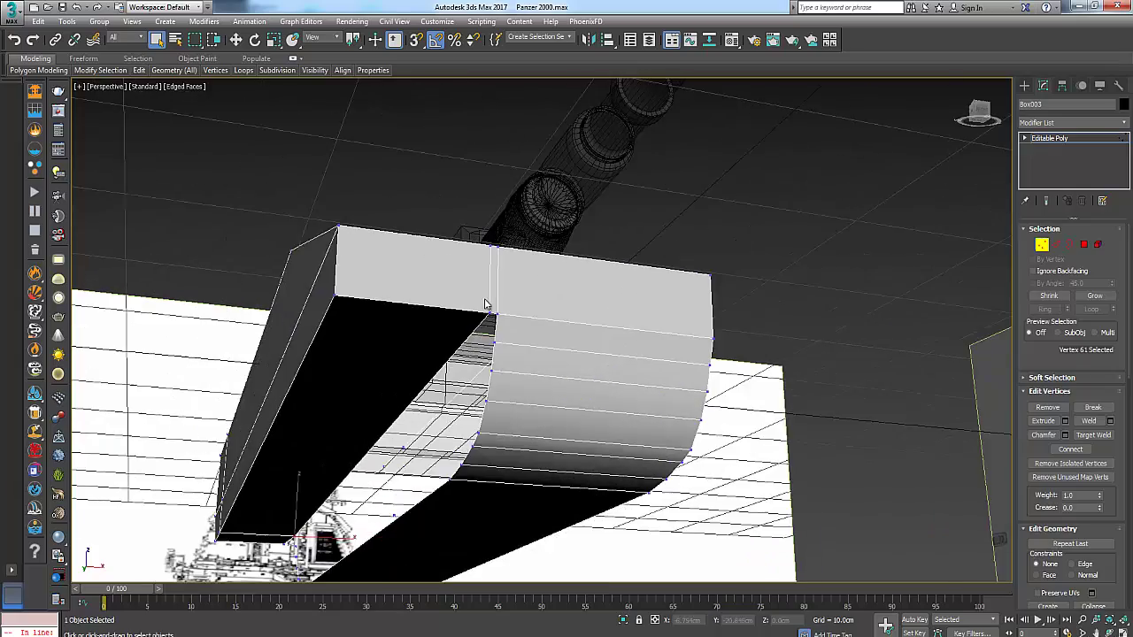
scroll(497, 331, "down", 6)
middle_click_drag(497, 331, 558, 405, "alt")
scroll(419, 439, "up", 6)
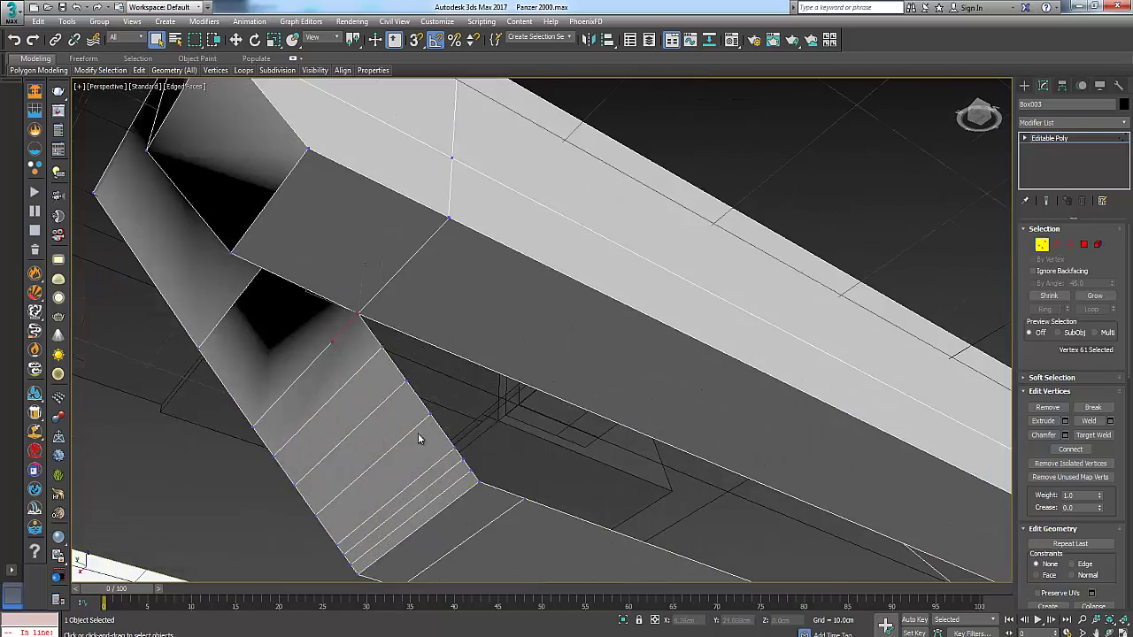
Extrude the seven open edges along the rear slope's side about 60 cm toward the front of the hull as new faces.
left_click(1056, 245)
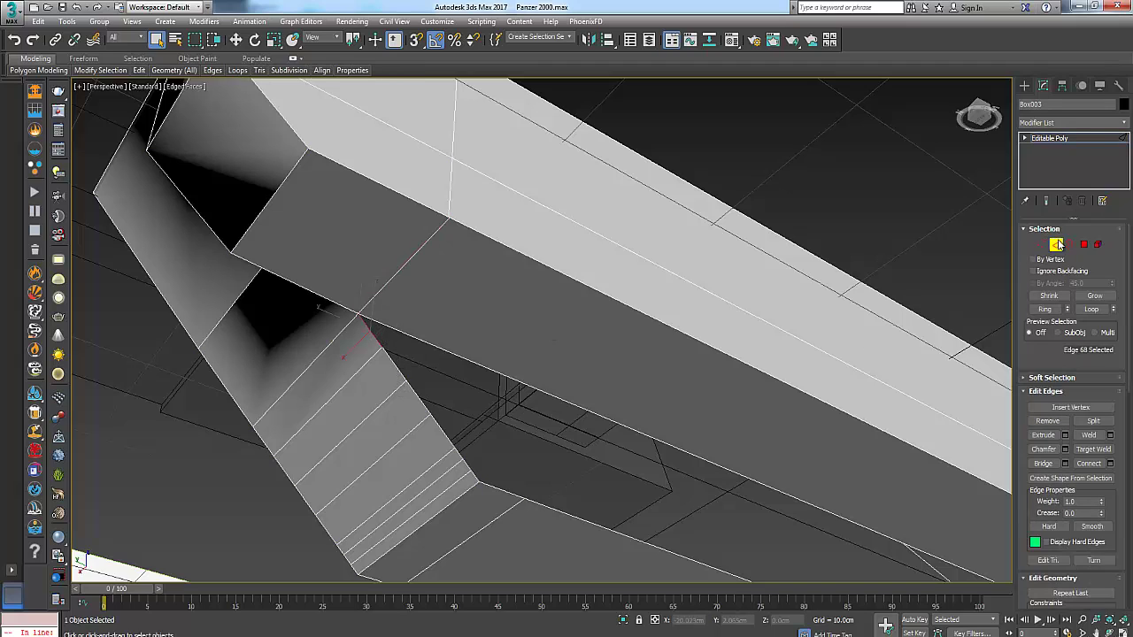
left_click(396, 369, "ctrl")
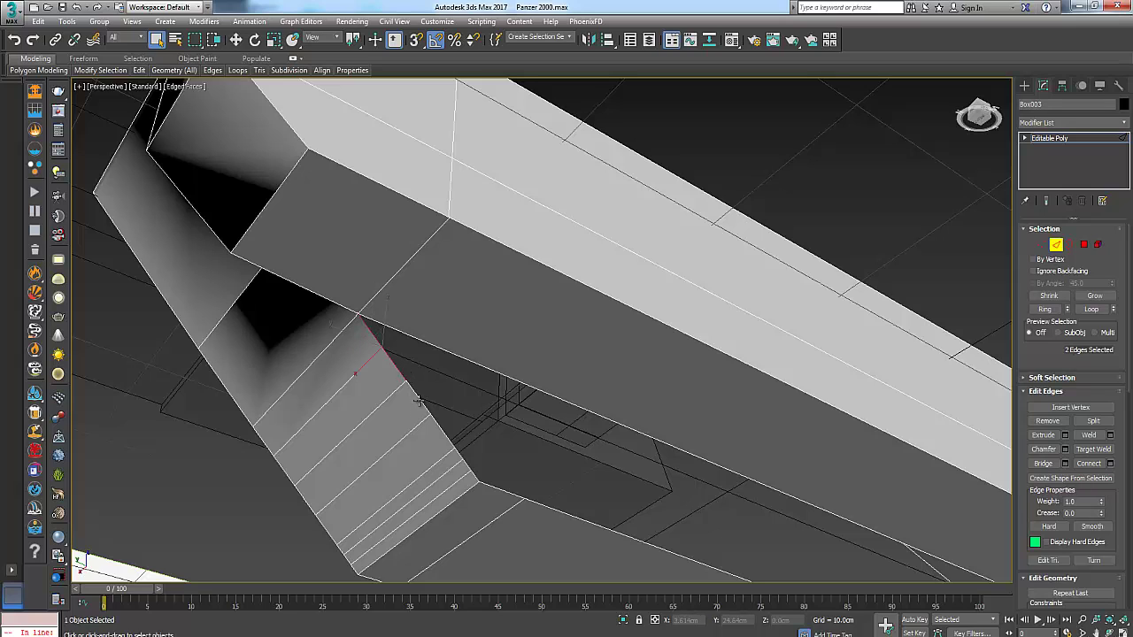
left_click(418, 400, "ctrl")
left_click(443, 431, "ctrl")
left_click(458, 456, "ctrl")
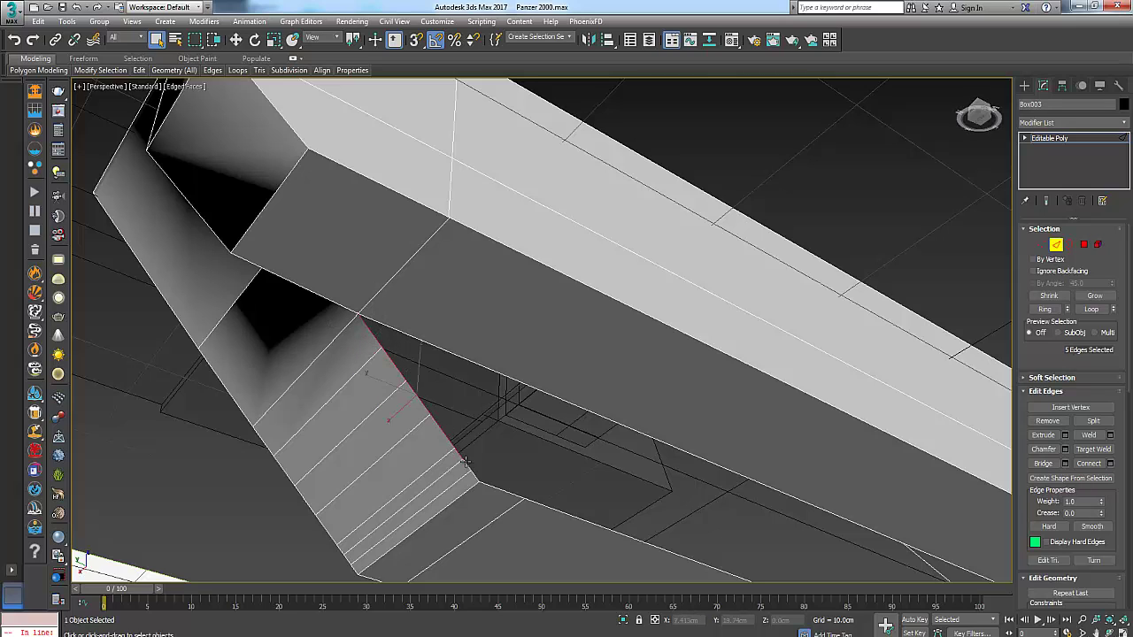
left_click(466, 467, "ctrl")
left_click(472, 475, "ctrl")
scroll(554, 448, "down", 6)
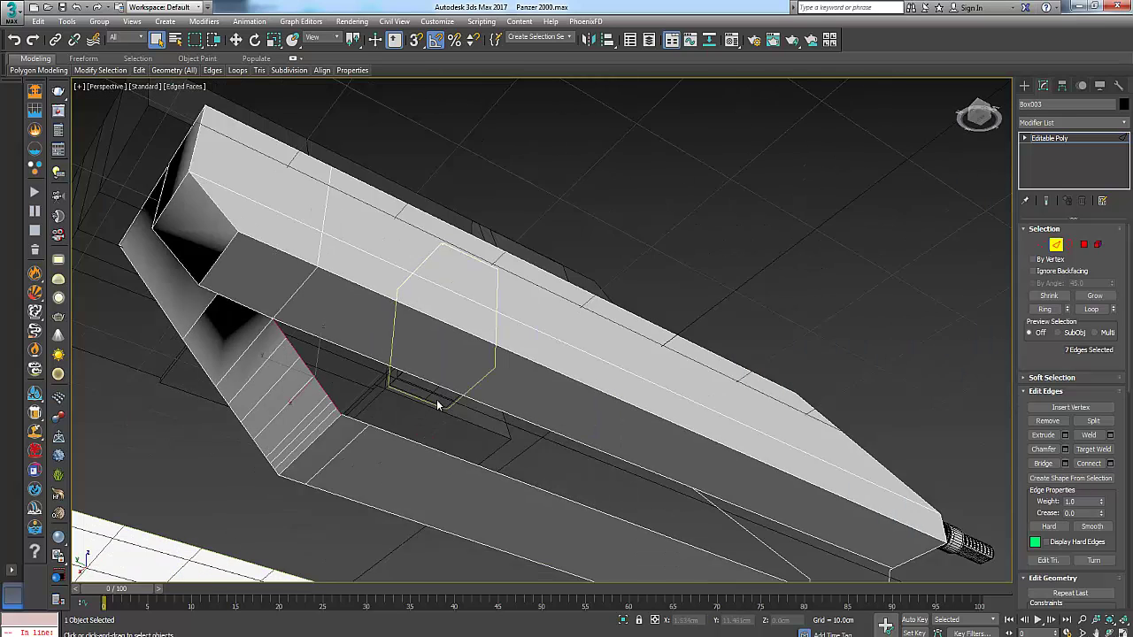
left_click(237, 40)
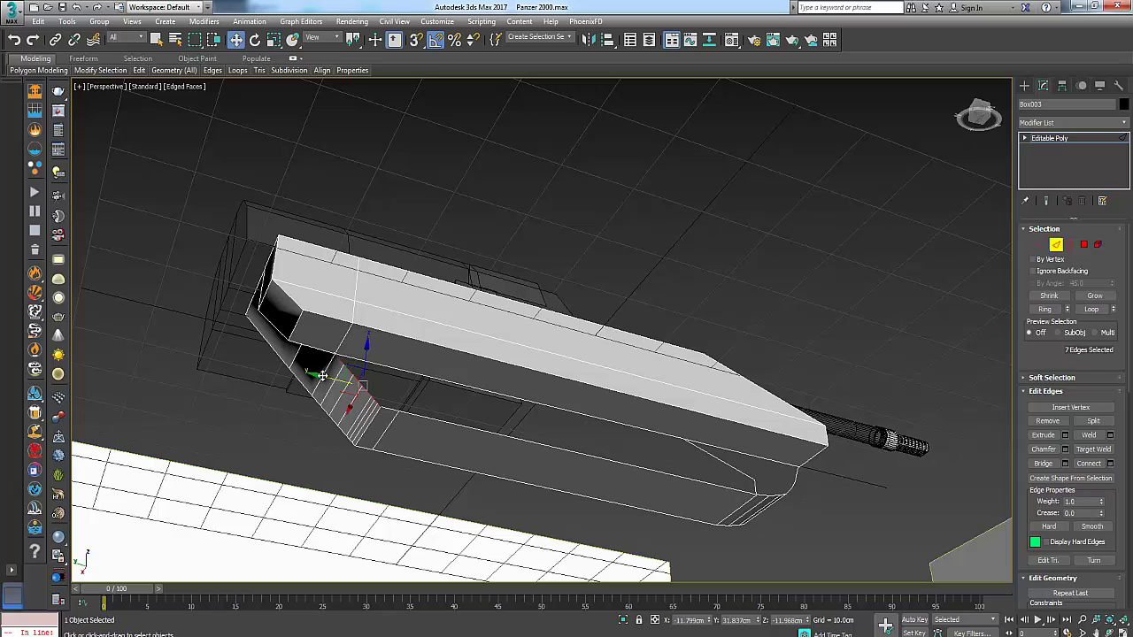
left_click_drag(322, 376, 692, 462, "shift")
Align the seven extruded edges into one plane along the Y axis with Make Planar.
middle_click_drag(704, 461, 635, 447, "alt")
scroll(661, 437, "up", 3)
scroll(662, 438, "down", 3)
scroll(627, 449, "up", 2)
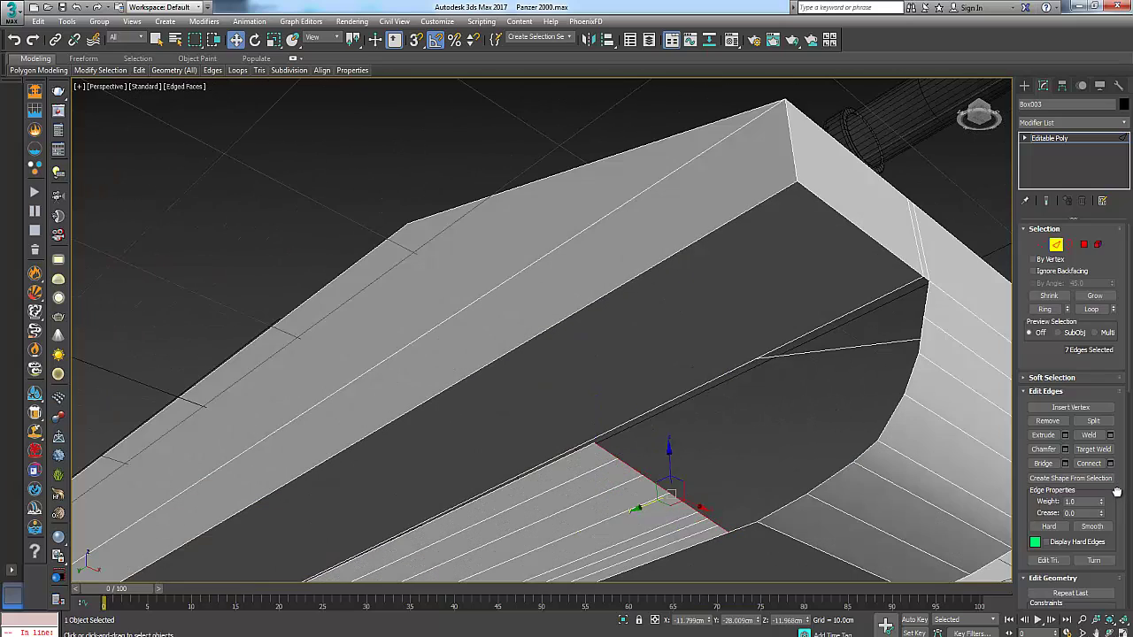
scroll(1117, 492, "down", 5)
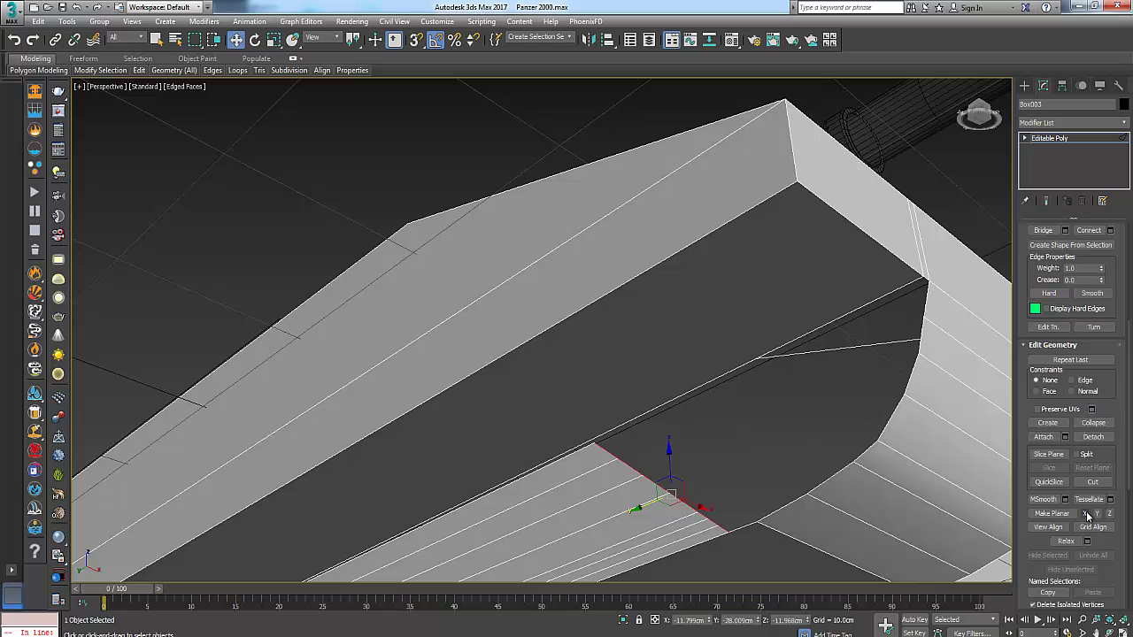
left_click(1097, 515)
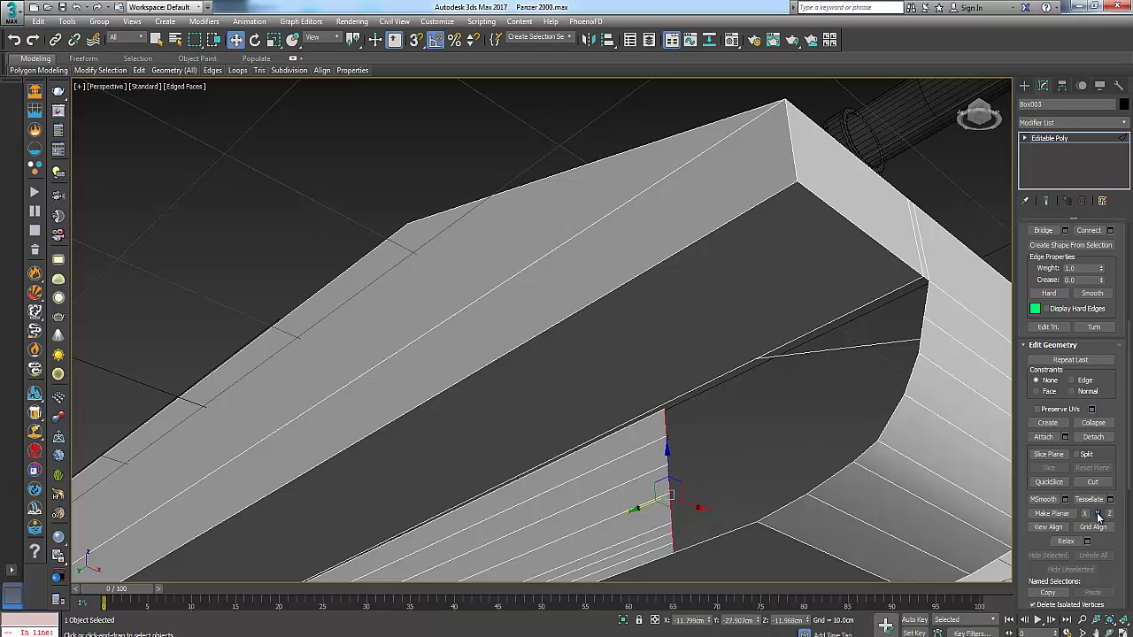
Make the selected inner side edges planar along Y and move them forward to the hull's front end.
middle_click_drag(692, 395, 600, 376, "alt")
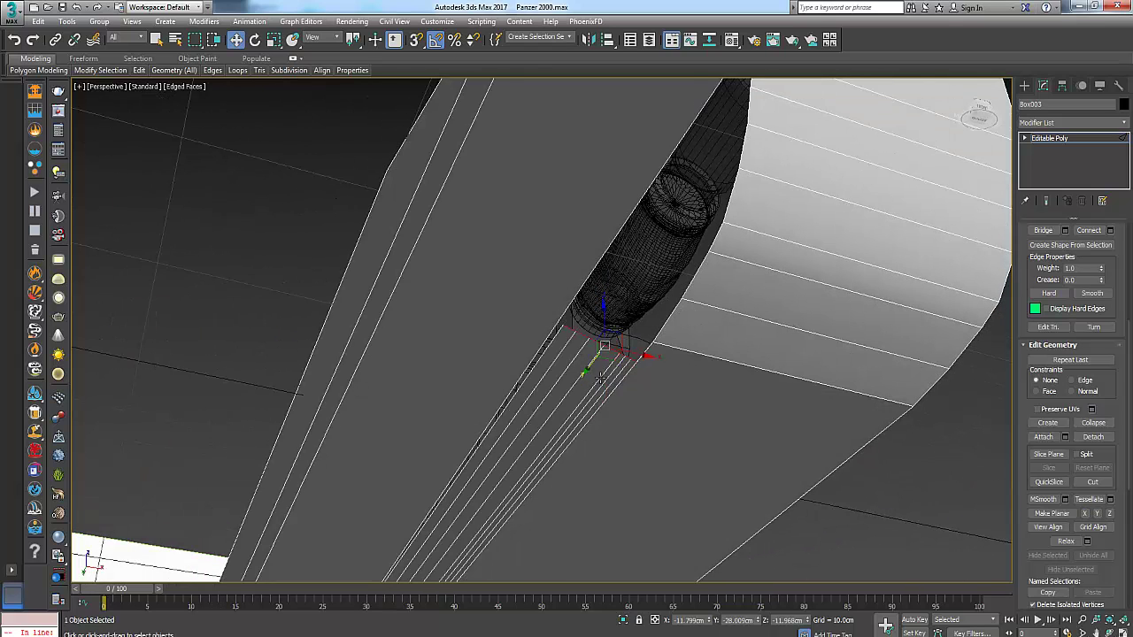
left_click(1098, 514)
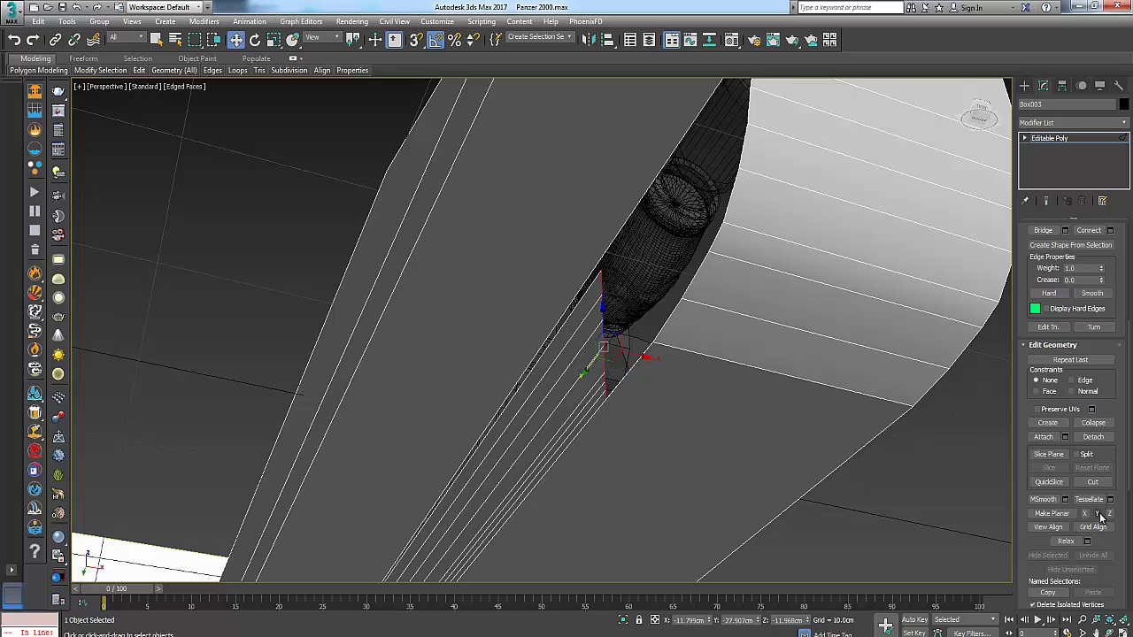
middle_click_drag(599, 401, 676, 354, "alt")
middle_click_drag(676, 354, 614, 435)
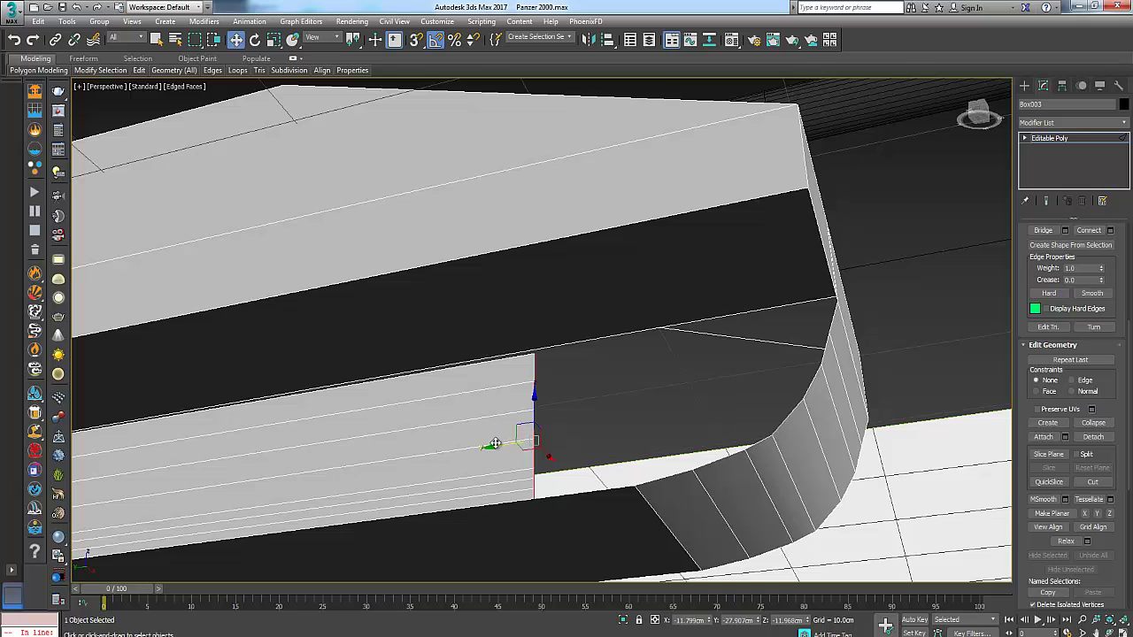
left_click_drag(517, 447, 808, 422)
middle_click_drag(807, 422, 605, 282, "alt")
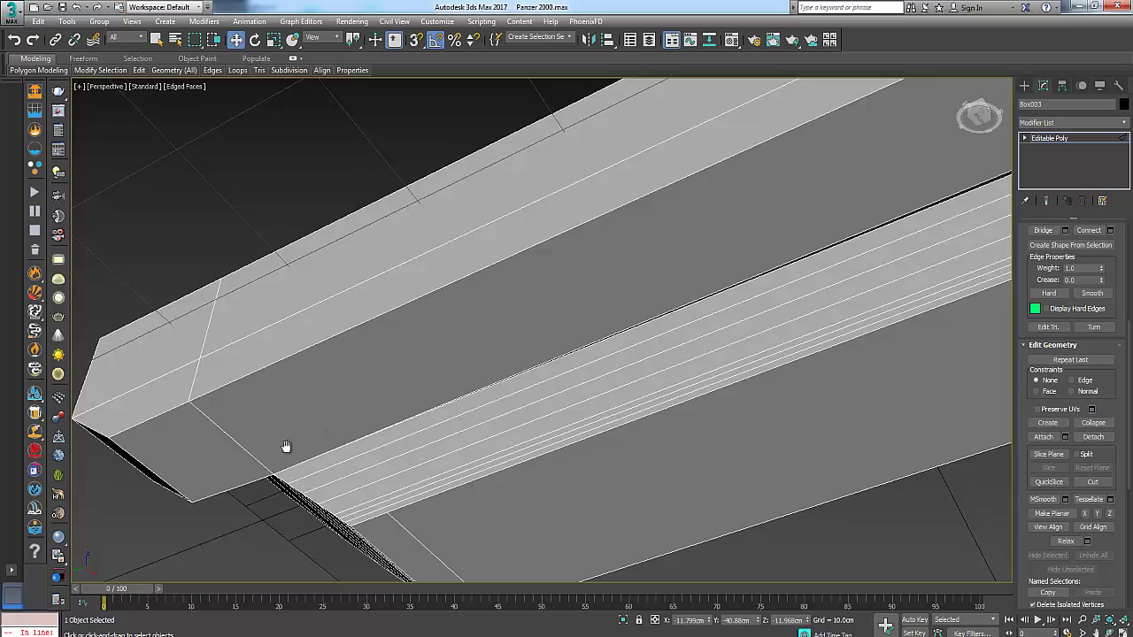
Shift the selected front edges sideways along X to about -12.19 cm, checking the gap from below.
scroll(697, 346, "up", 2)
scroll(697, 346, "down", 5)
mouse_move(796, 323)
middle_mouse_down()
mouse_move(537, 454)
mouse_move(776, 307)
mouse_move(780, 326)
middle_mouse_up()
scroll(764, 263, "down", 4)
middle_click_drag(764, 263, 815, 388)
middle_click_drag(880, 400, 684, 382, "alt")
scroll(745, 299, "up", 3)
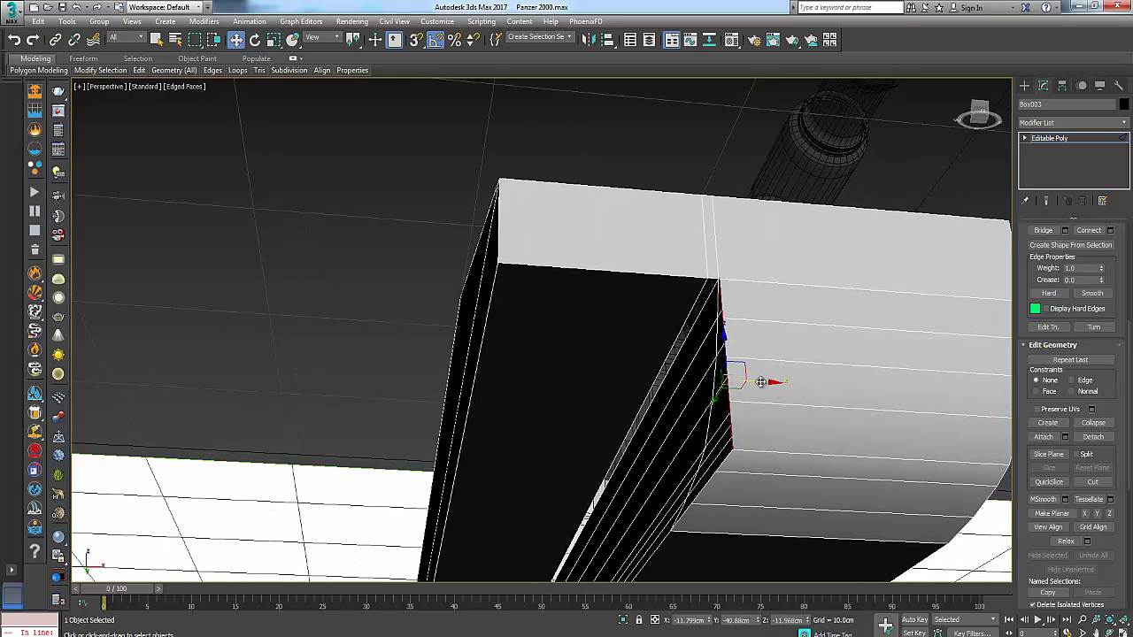
middle_click_drag(743, 382, 683, 234)
middle_click_drag(700, 398, 720, 278, "alt")
scroll(665, 458, "down", 4)
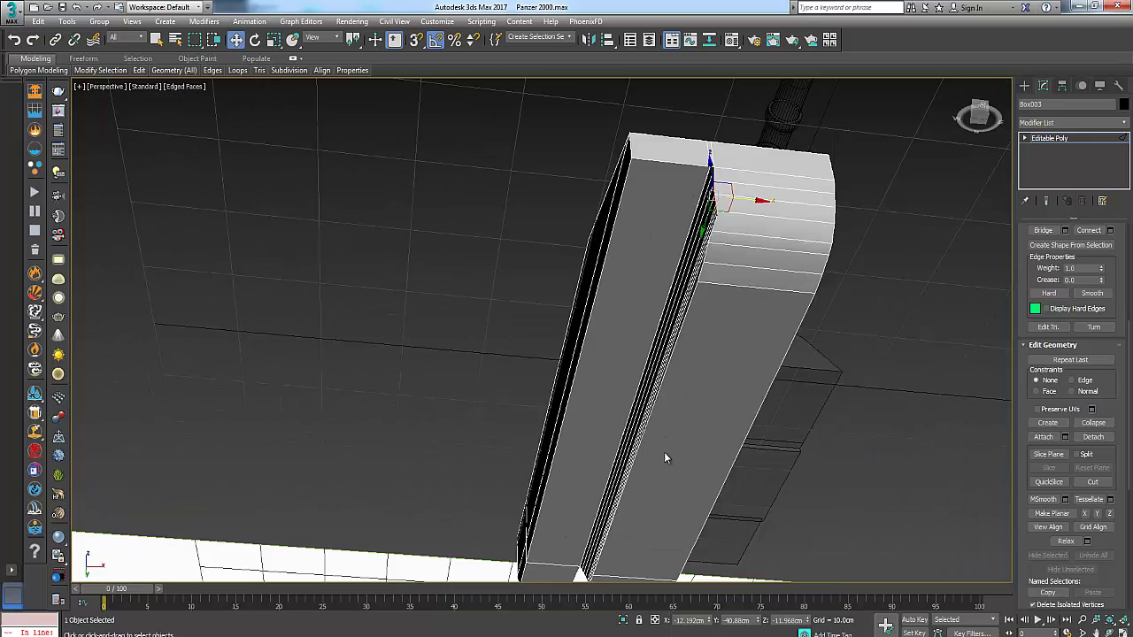
middle_click_drag(664, 452, 708, 270, "alt")
Nudge the selected front edges along X to about -12.10 cm so they sit beside the curved nose.
right_click(584, 445)
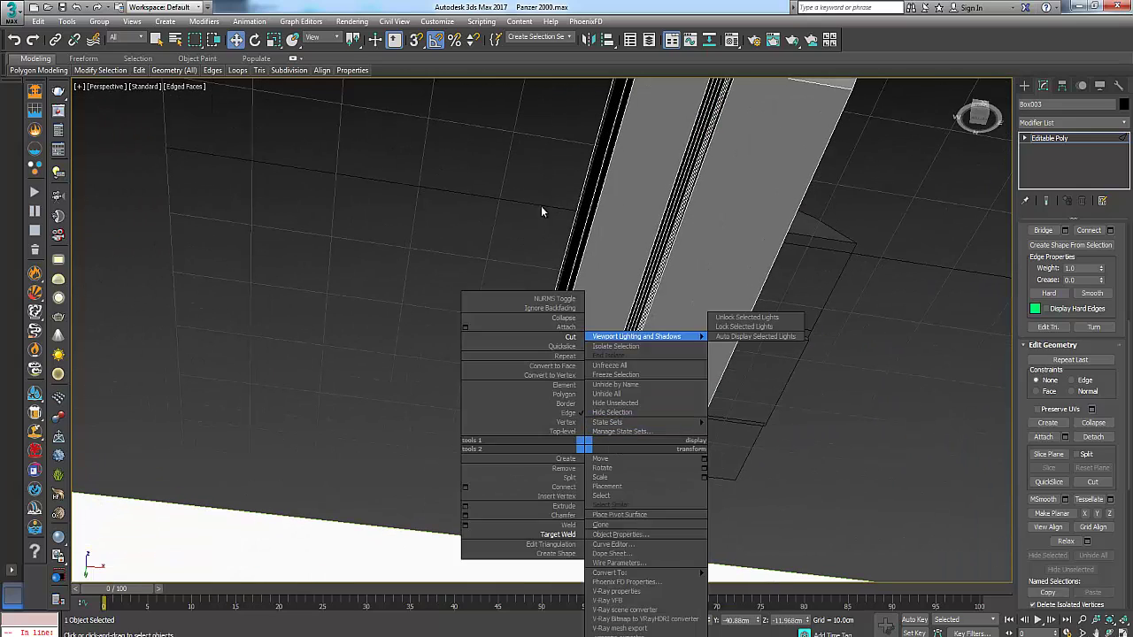
scroll(613, 441, "up", 5)
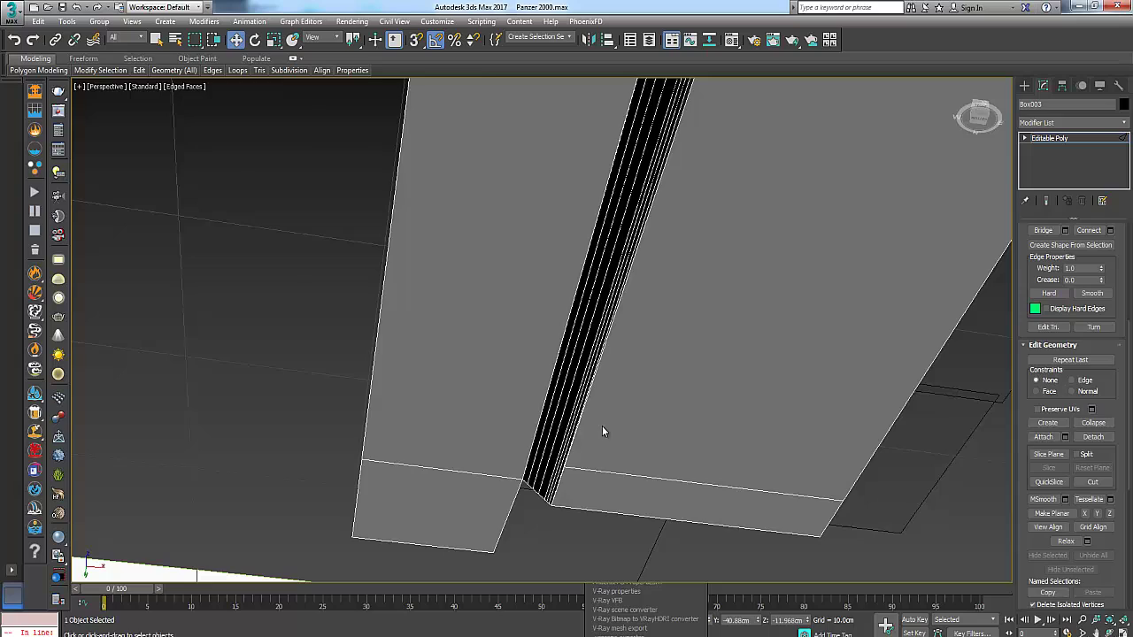
scroll(601, 431, "down", 5)
middle_click_drag(660, 346, 656, 263, "alt")
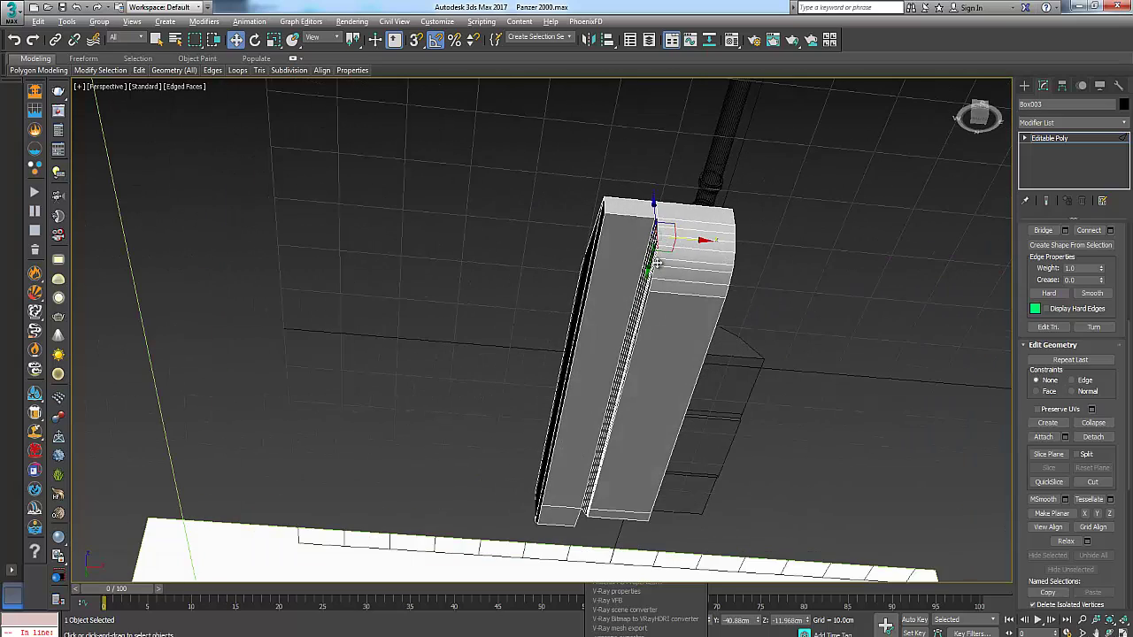
scroll(657, 263, "down", 4)
scroll(642, 252, "up", 8)
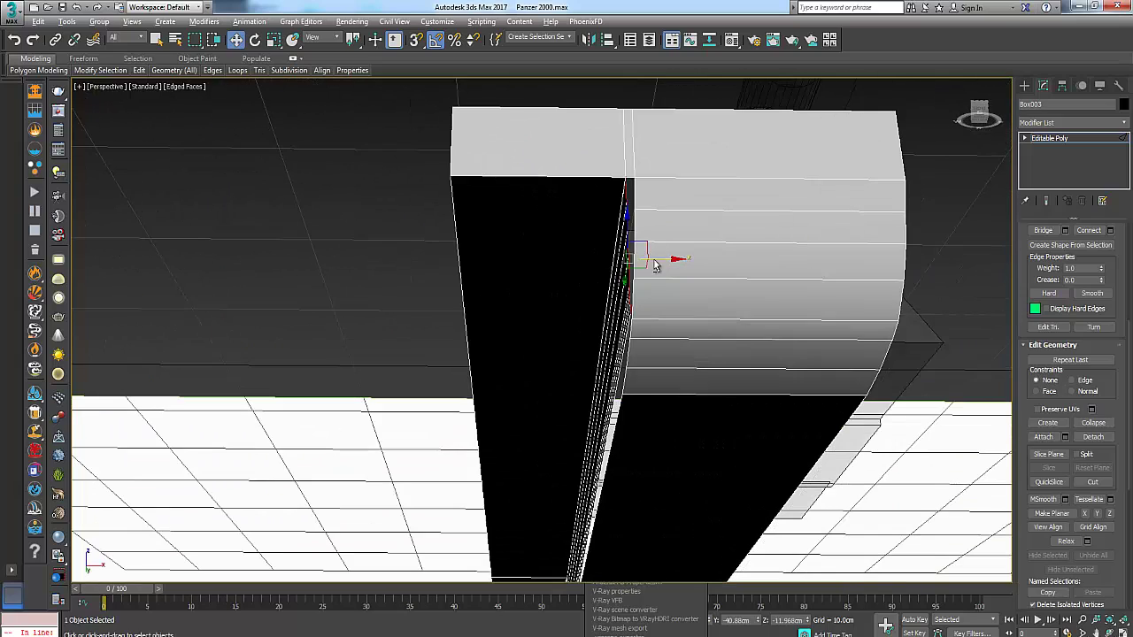
scroll(655, 266, "down", 4)
scroll(659, 283, "up", 6)
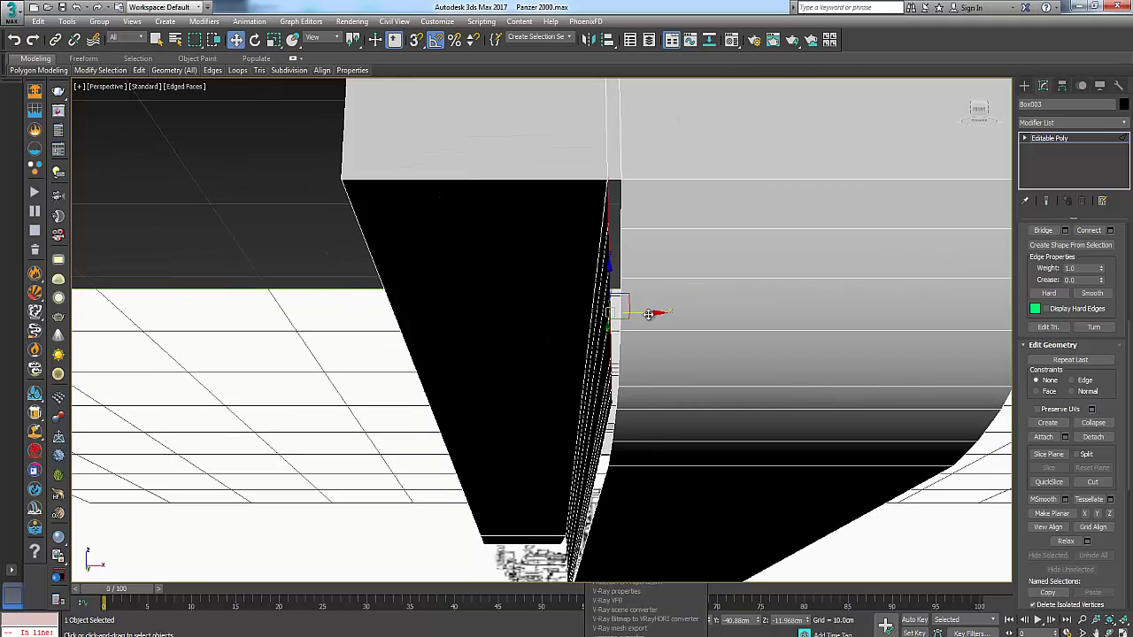
left_click_drag(648, 314, 652, 315)
mouse_move(652, 315)
middle_mouse_down("alt")
mouse_move(705, 314)
mouse_move(659, 319)
middle_mouse_up("alt")
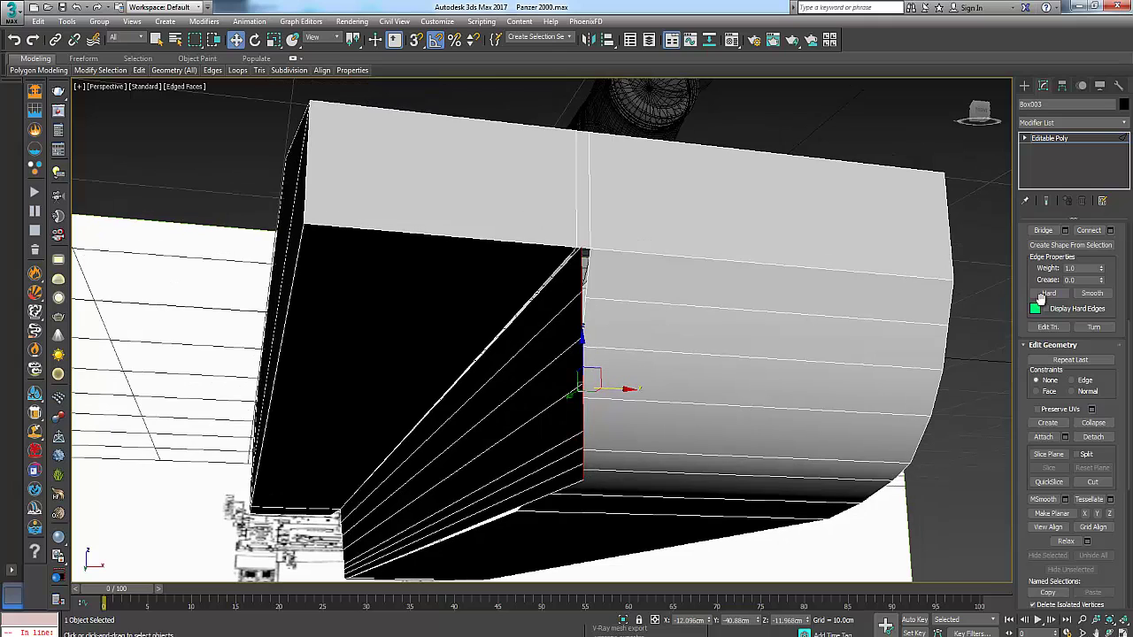
Target-weld the topmost vertex of the inner side wall's front edge to the adjacent upper corner vertex of the curved nose.
left_click_drag(1017, 273, 1007, 498)
left_click(1042, 237)
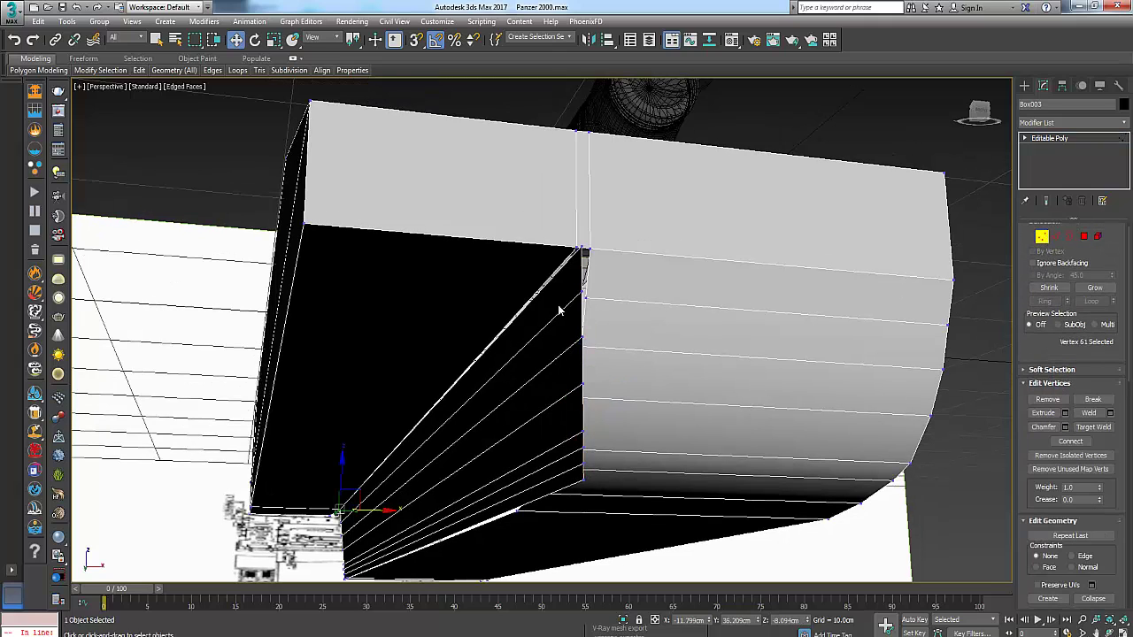
left_click(584, 250)
scroll(564, 252, "up", 4)
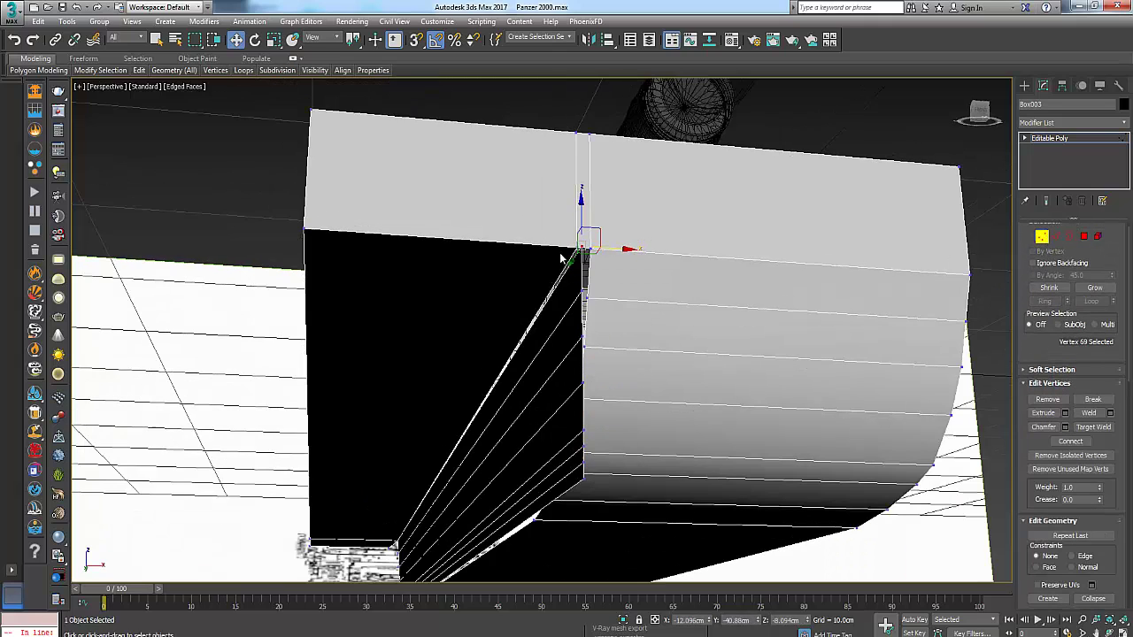
left_click(155, 39)
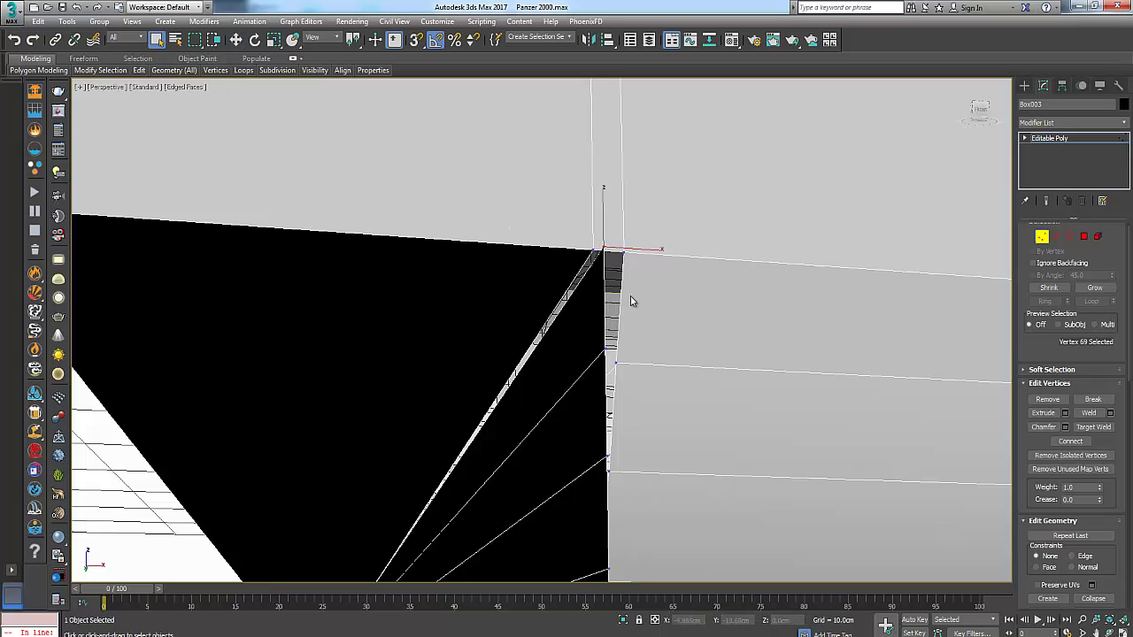
middle_click_drag(632, 298, 607, 283, "alt")
right_click(584, 271)
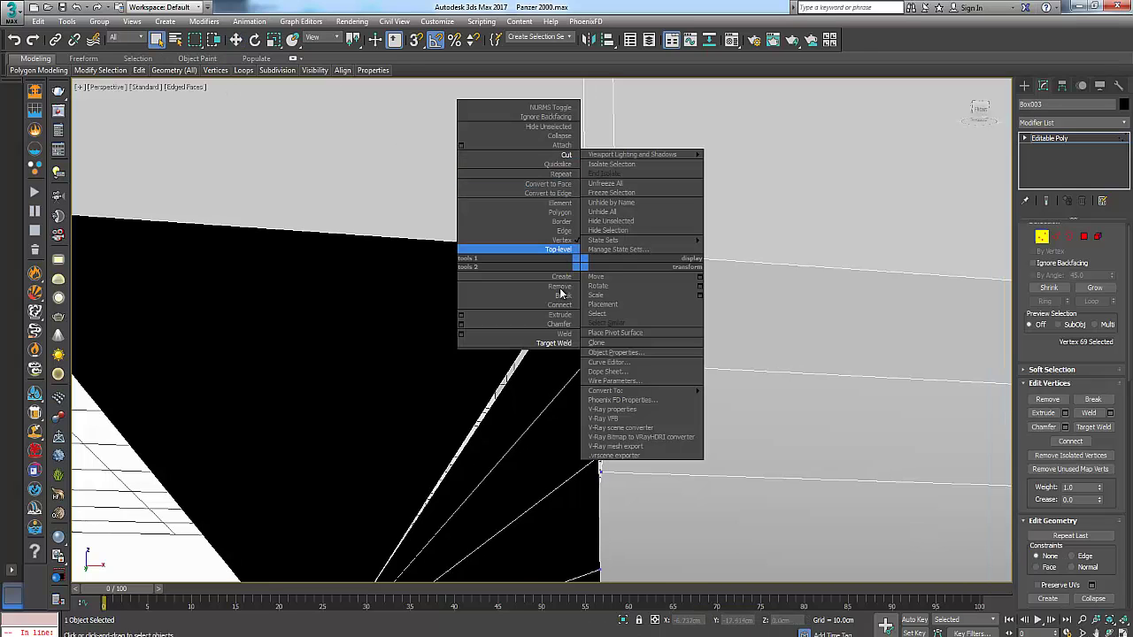
left_click(540, 345)
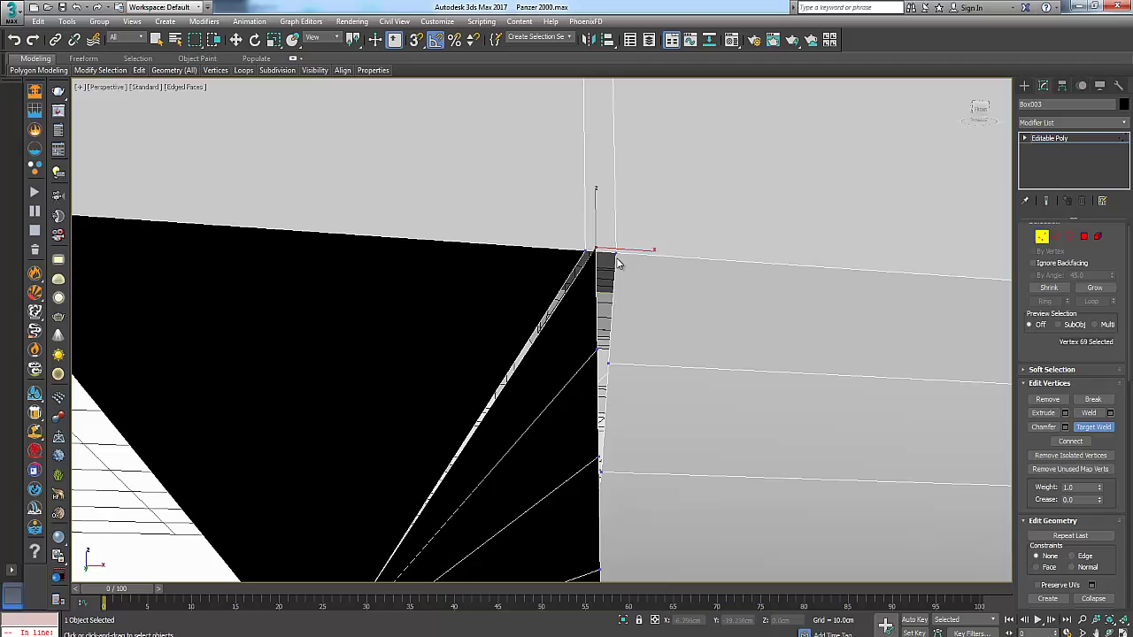
left_click(618, 252)
Target-weld the remaining front vertices of the inner side wall to the matching vertices down the curved nose profile.
middle_click_drag(604, 334, 590, 344, "alt")
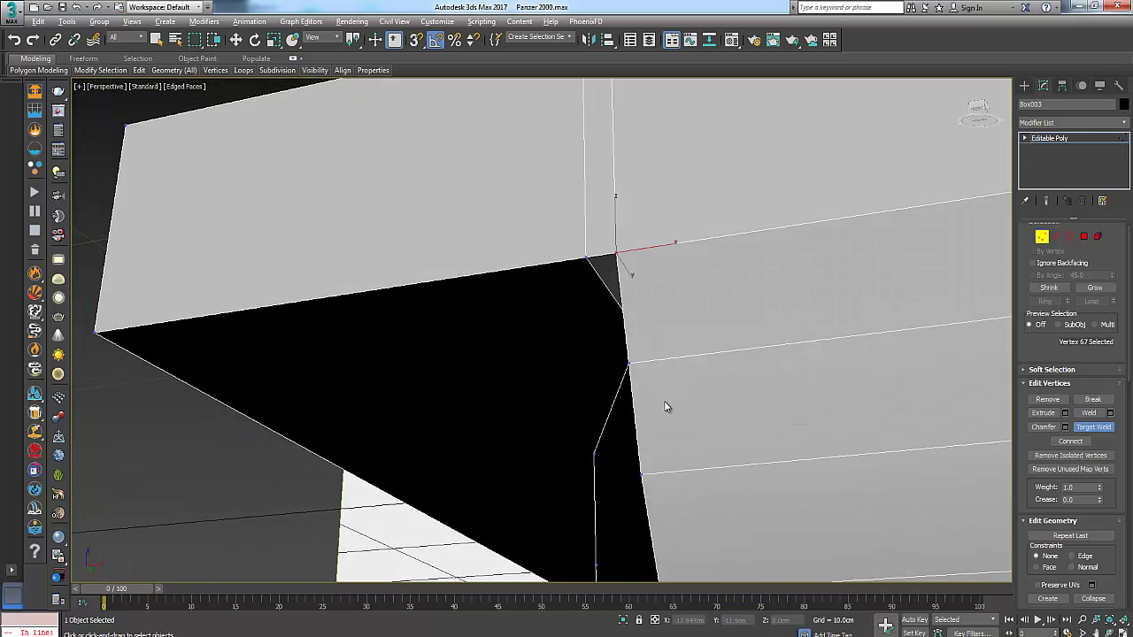
middle_click_drag(666, 406, 630, 380, "alt")
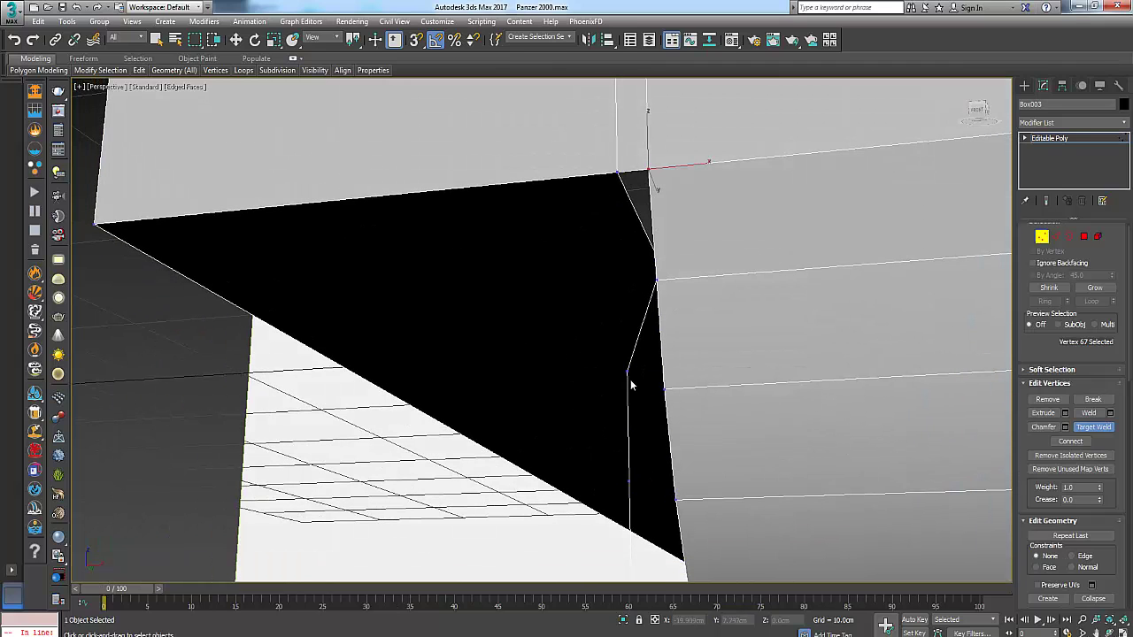
middle_click_drag(705, 442, 604, 312, "alt")
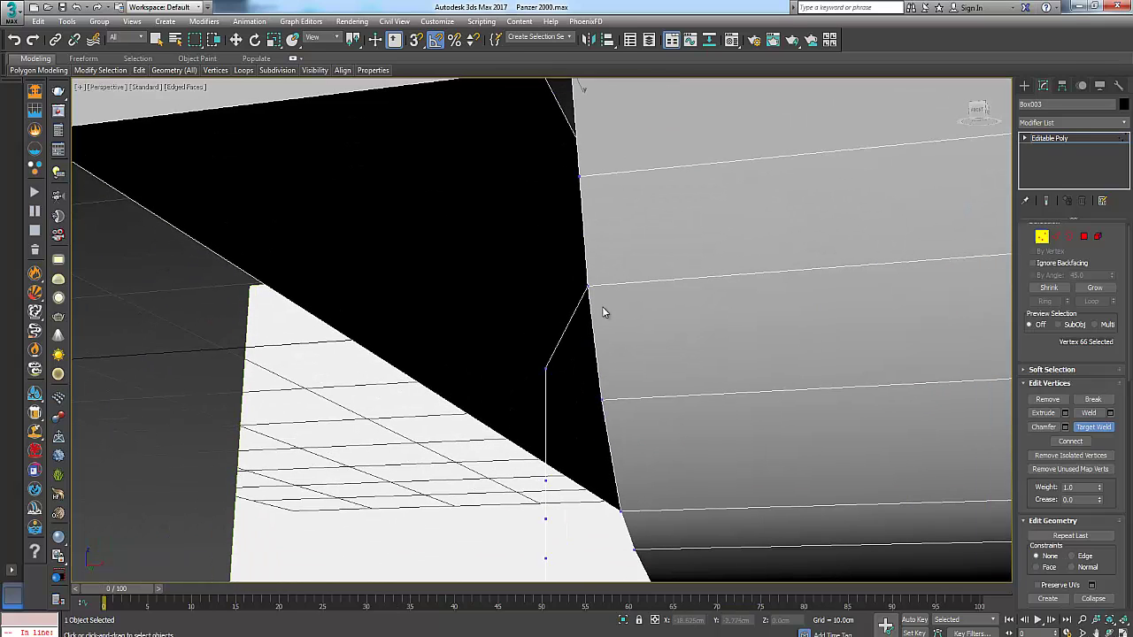
middle_click_drag(710, 462, 530, 338, "alt")
middle_click_drag(486, 301, 468, 281, "alt")
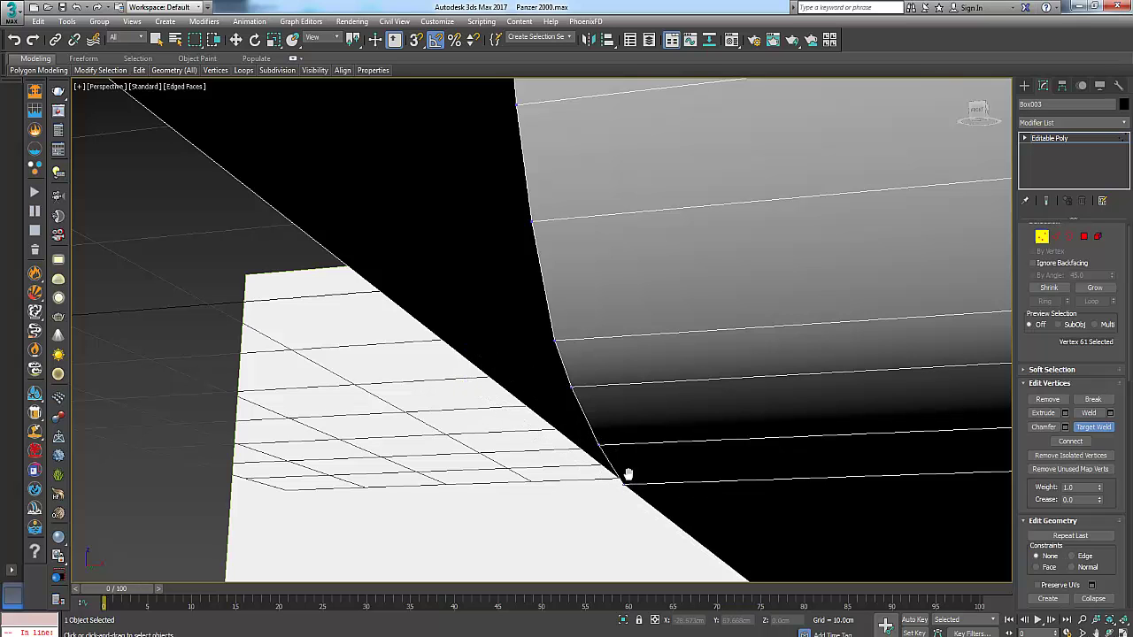
Examine the hull's underside and rear end, and the front seam between the side section and the curved nose.
scroll(627, 475, "down", 5)
middle_click_drag(676, 483, 569, 394, "alt")
middle_click_drag(569, 395, 738, 476)
middle_click_drag(738, 475, 485, 466, "alt")
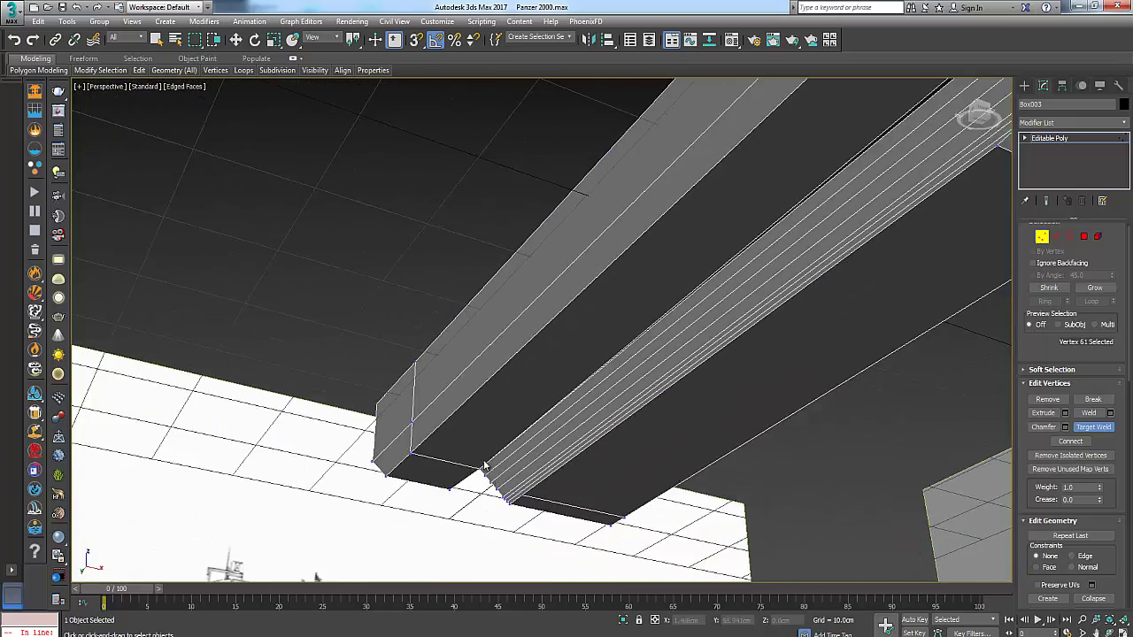
scroll(484, 464, "up", 5)
scroll(534, 458, "down", 5)
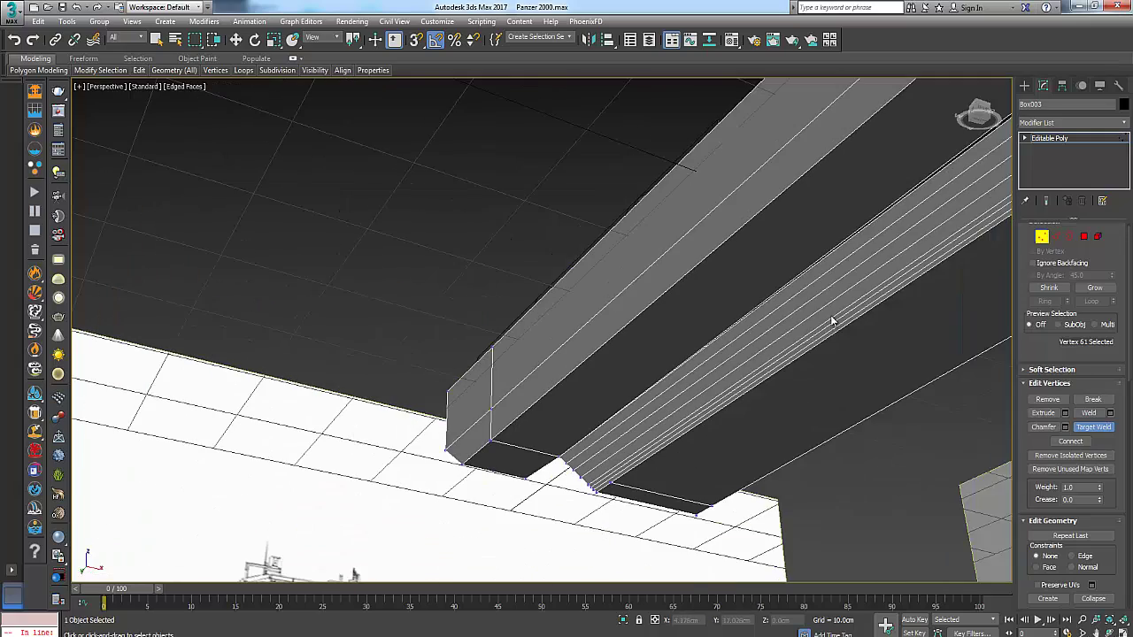
middle_click_drag(832, 321, 680, 317, "alt")
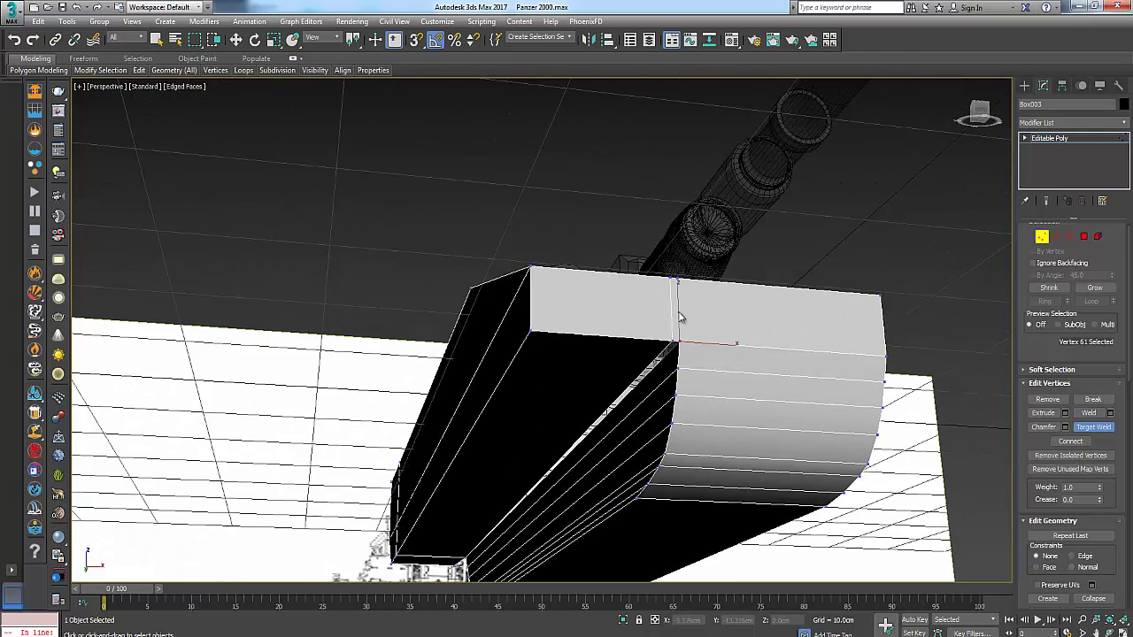
Target-weld the side section's lower inner front vertex to the adjacent upper corner vertex of the curved nose to close the gap.
scroll(679, 317, "up", 5)
right_click(670, 373)
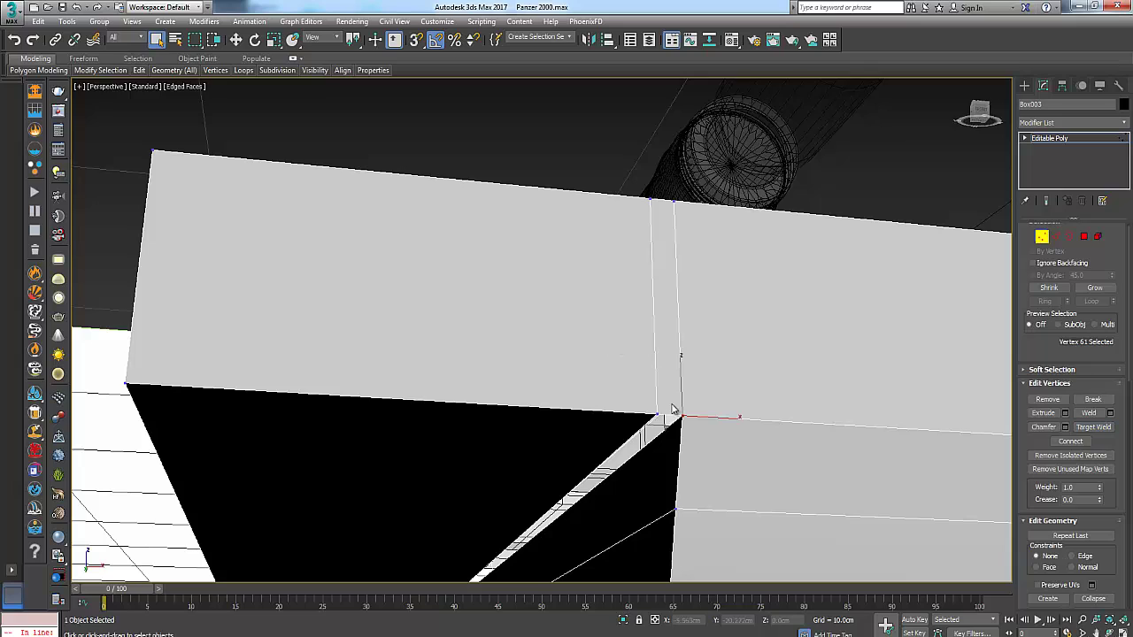
right_click(608, 346)
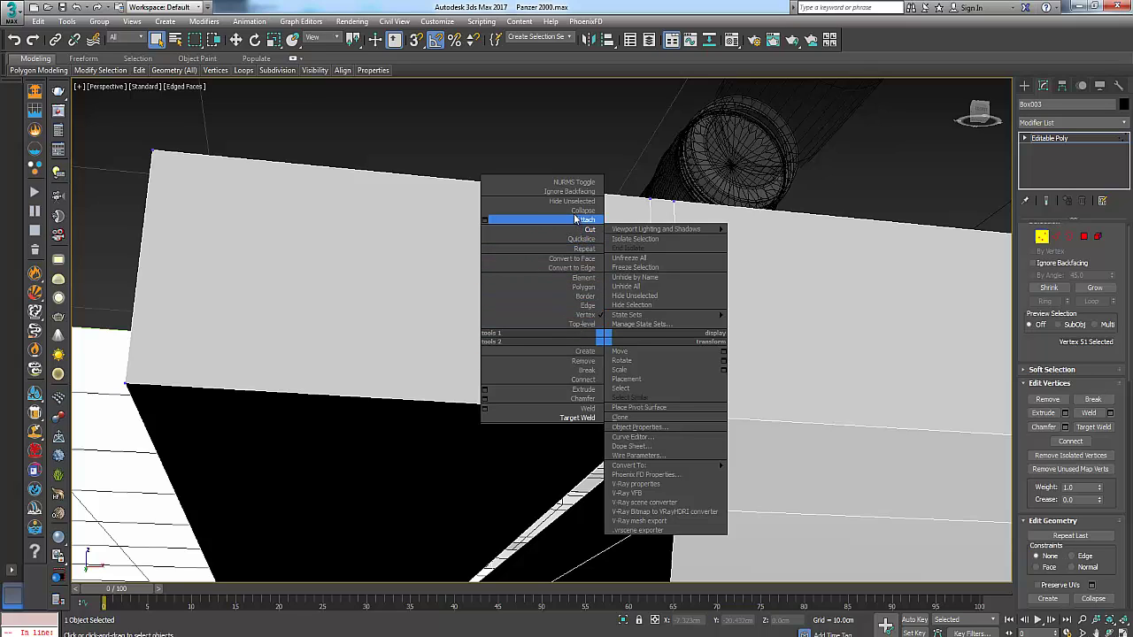
left_click(646, 4)
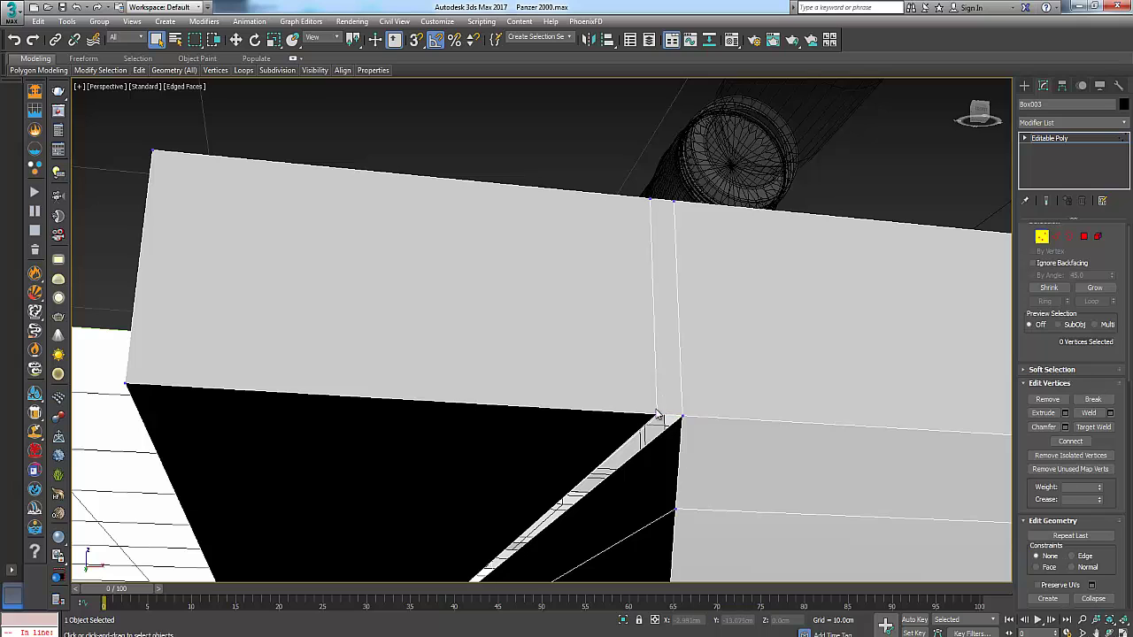
middle_click_drag(572, 324, 489, 233)
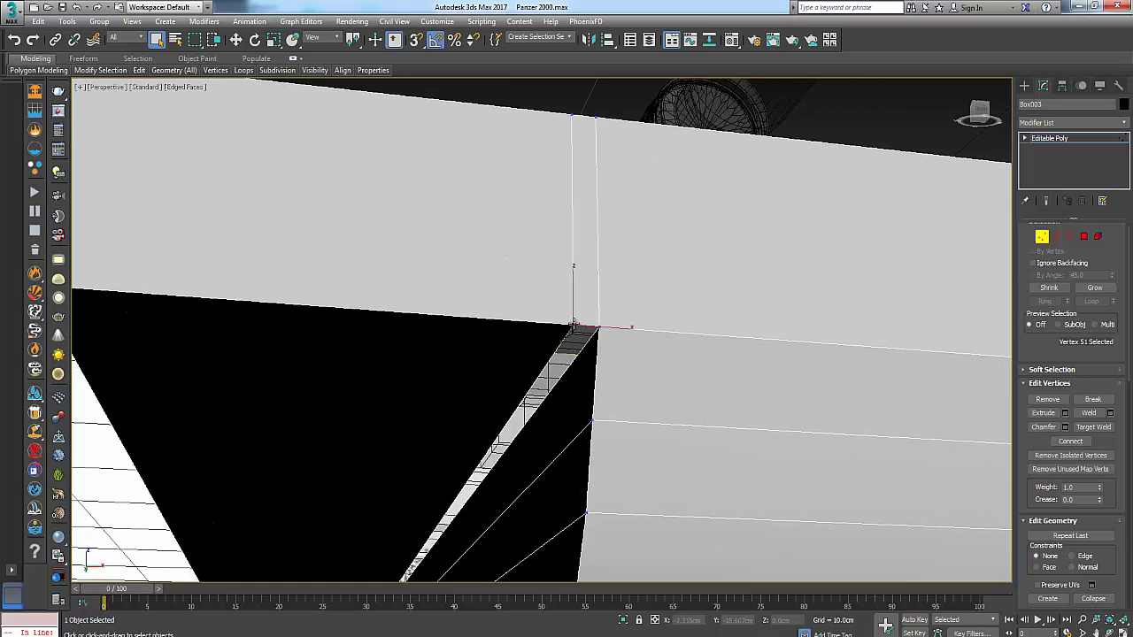
right_click(572, 322)
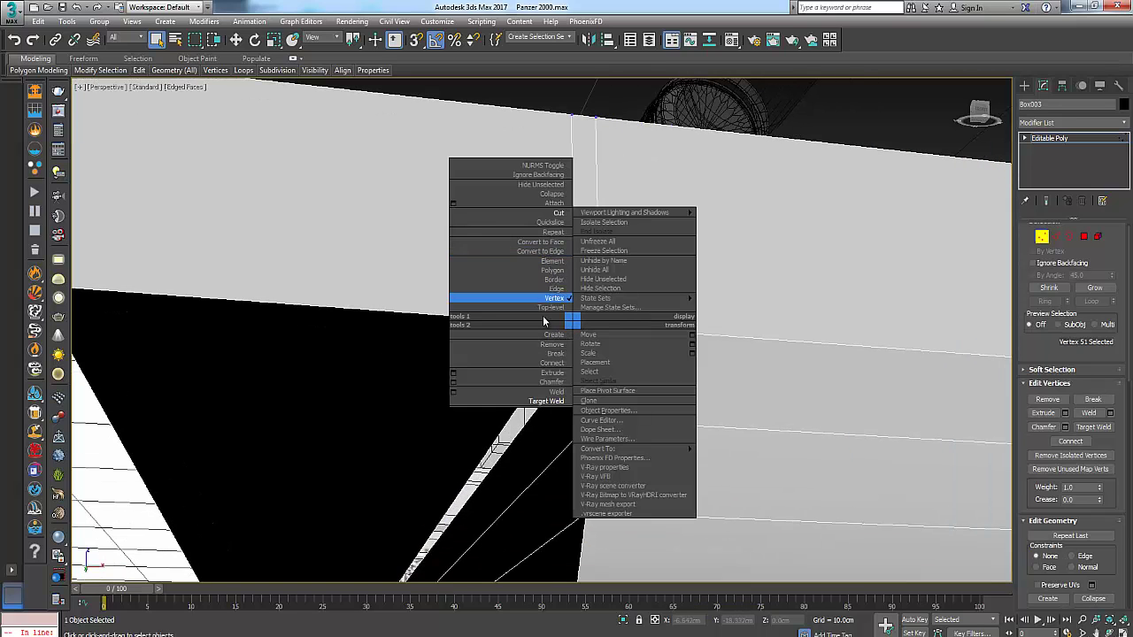
left_click(539, 401)
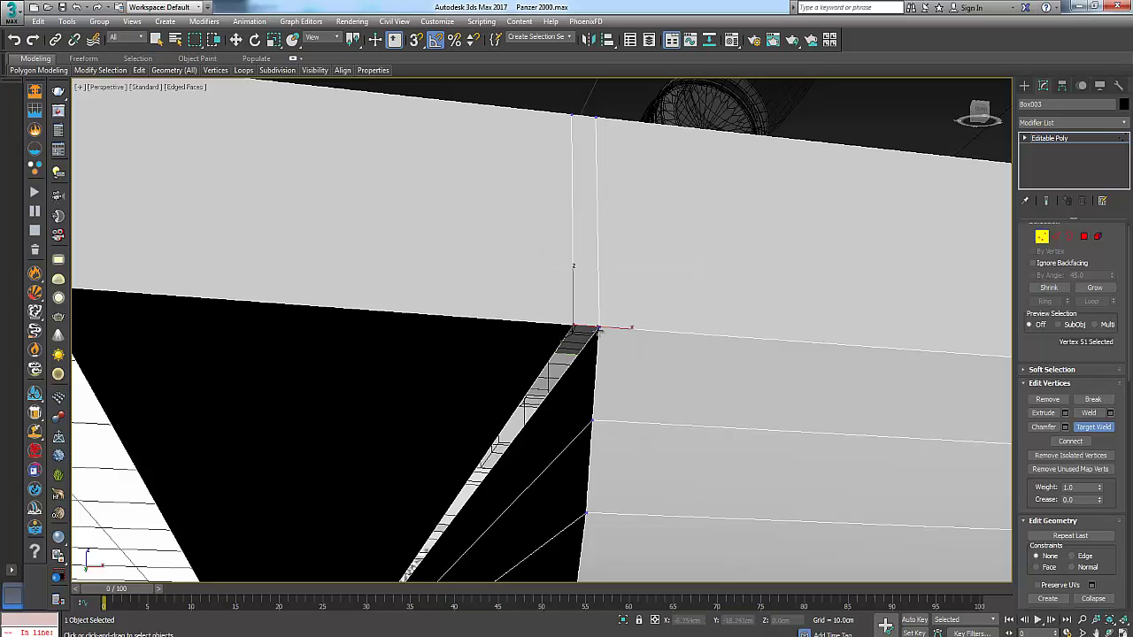
scroll(584, 286, "down", 4)
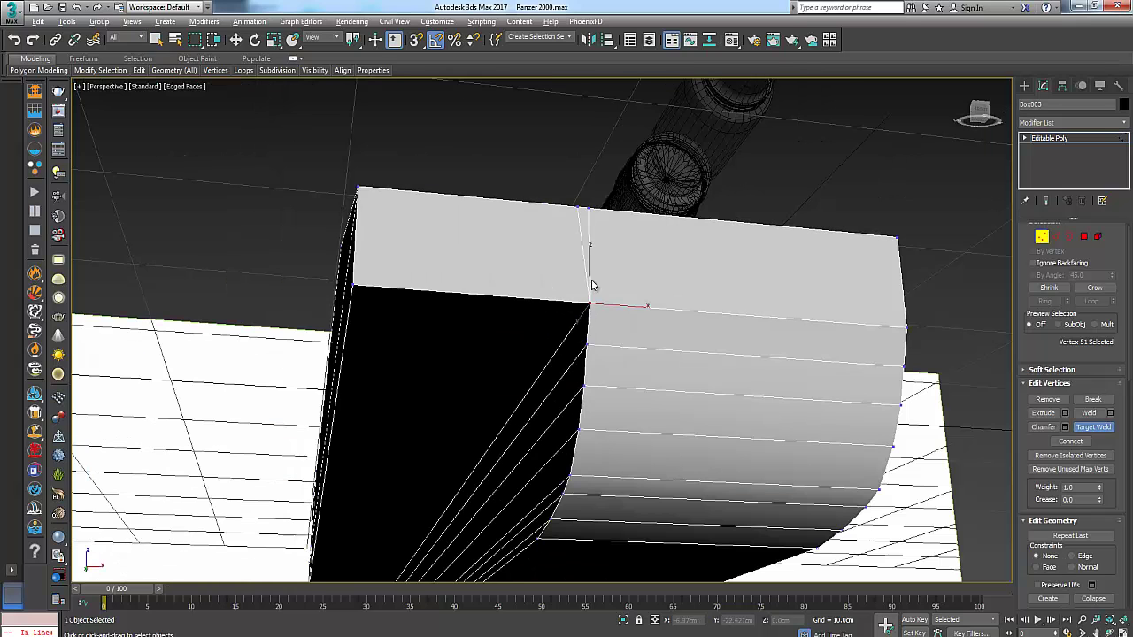
Examine the hull's front face, rear end and top surface around the double seam edges.
middle_click_drag(593, 285, 555, 375, "alt")
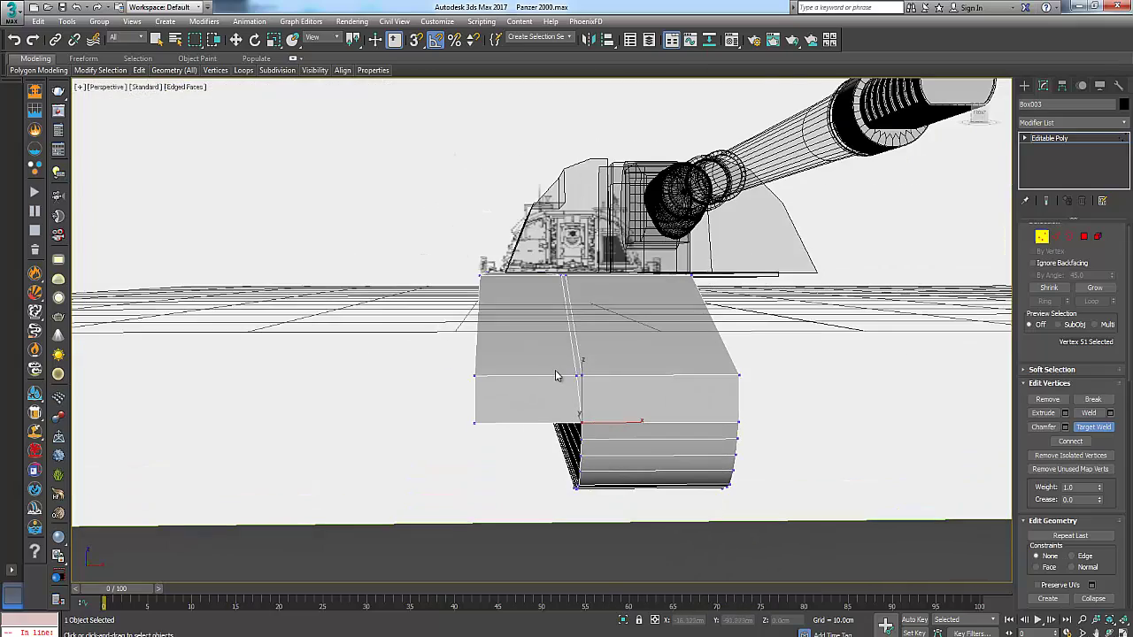
scroll(556, 372, "up", 5)
middle_click_drag(629, 415, 549, 338)
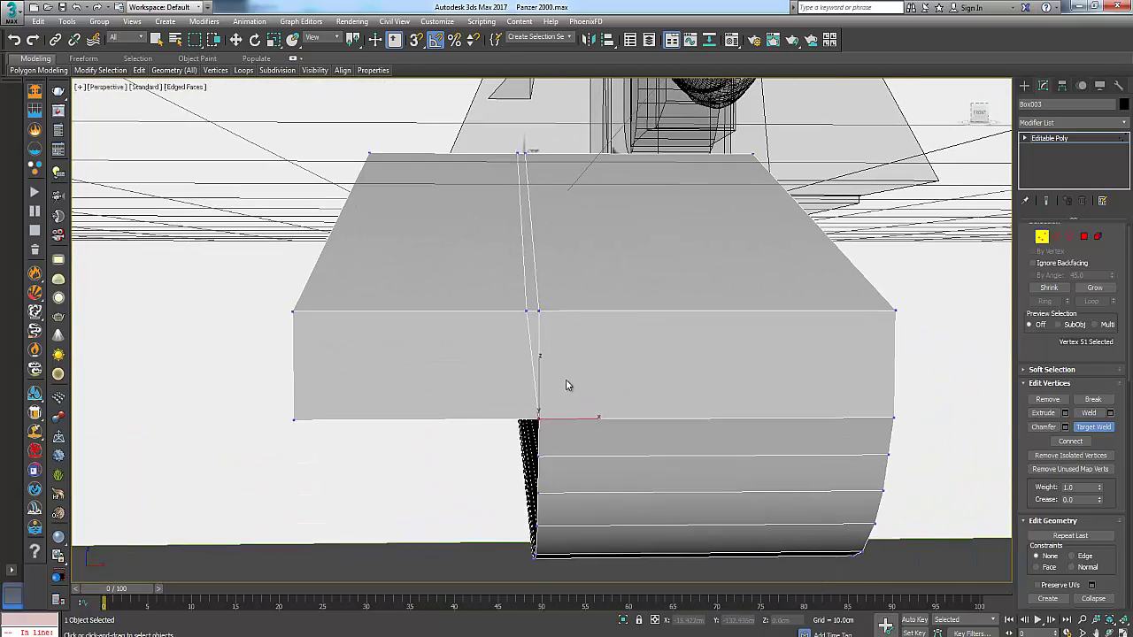
scroll(566, 382, "down", 3)
middle_click_drag(566, 381, 462, 389, "alt")
scroll(549, 364, "up", 3)
scroll(550, 364, "down", 5)
scroll(569, 374, "up", 8)
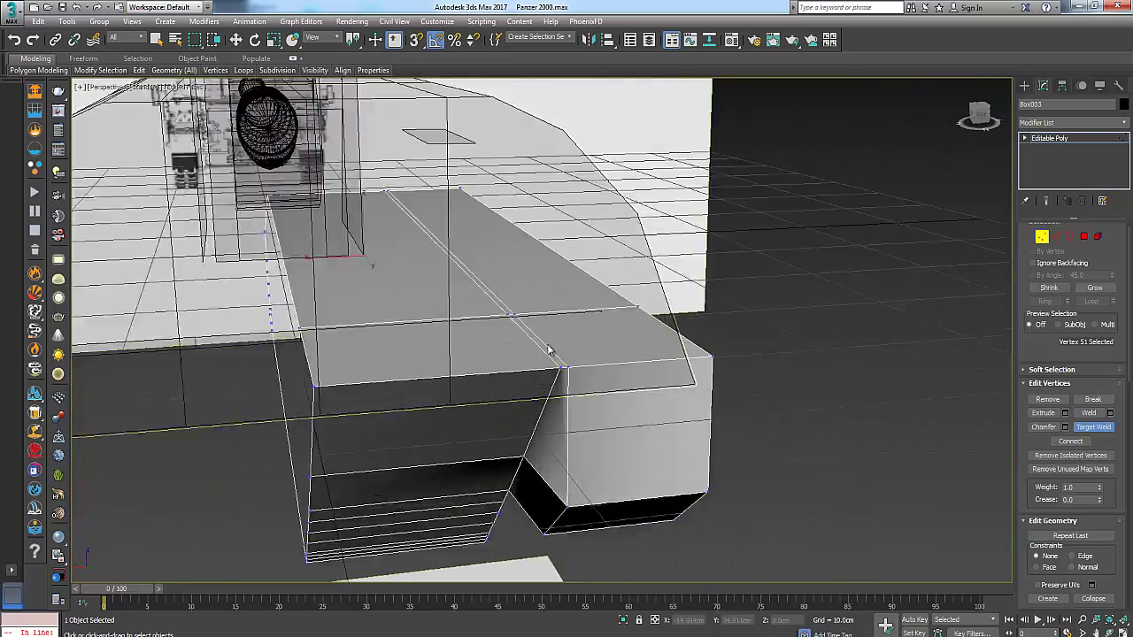
middle_click_drag(544, 403, 569, 248)
scroll(566, 347, "down", 2)
scroll(574, 360, "down", 4)
middle_click_drag(560, 382, 478, 456, "alt")
middle_click_drag(344, 240, 446, 389)
scroll(451, 385, "up", 10)
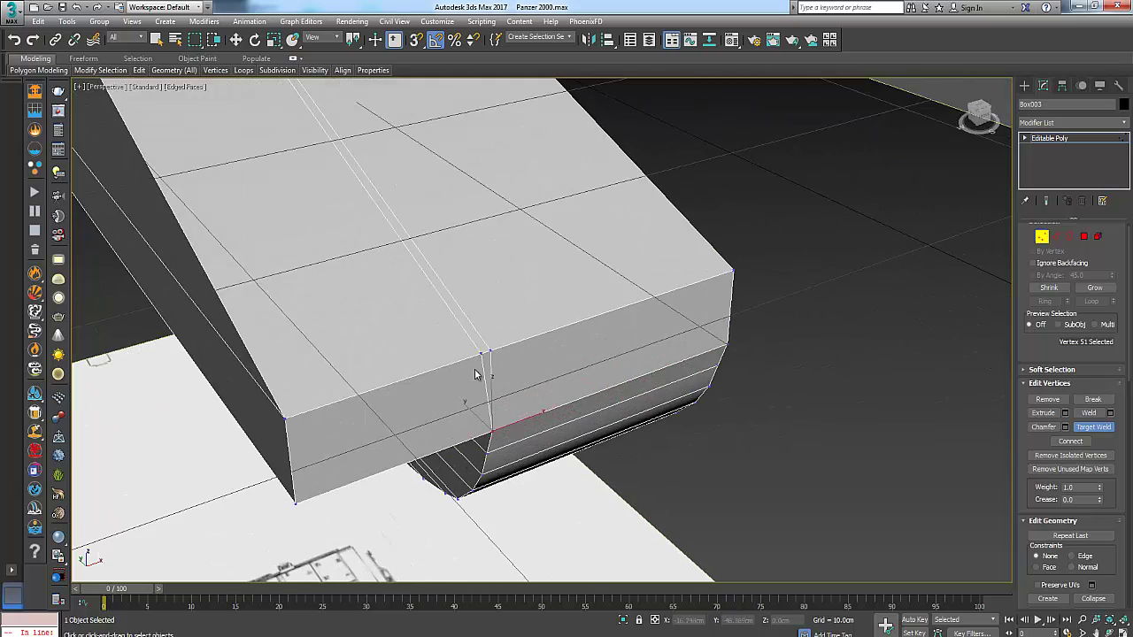
middle_click_drag(451, 363, 472, 353, "alt")
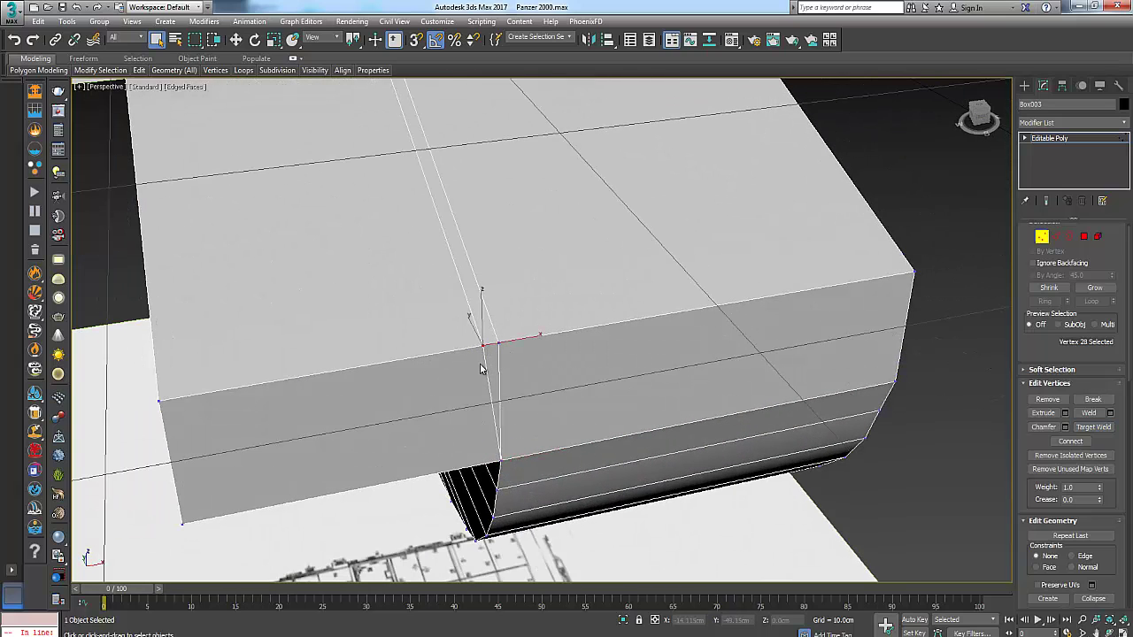
right_click(477, 354)
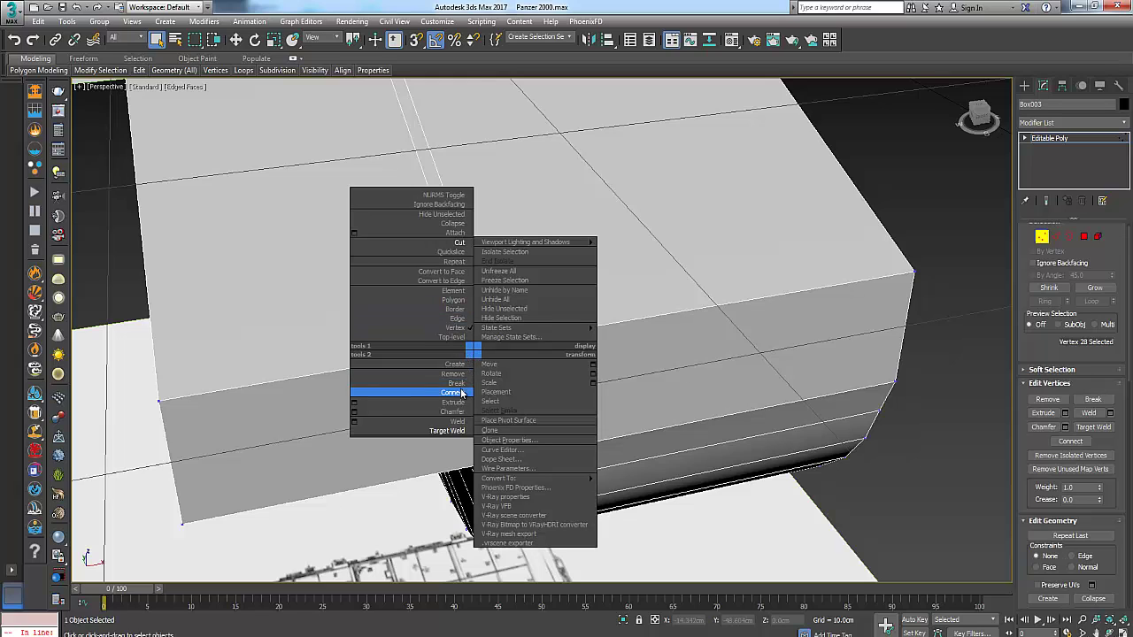
left_click(318, 179)
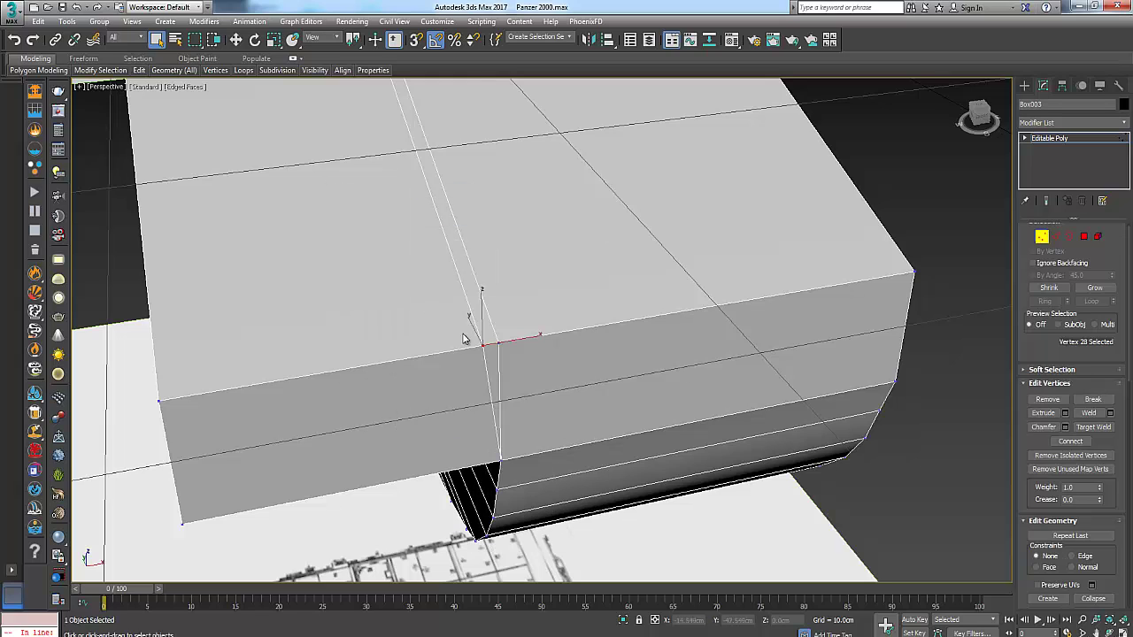
Select the narrow strip of polygons along the double seam, from the front face across the top to the rear end, and delete it.
left_click(1084, 236)
left_click(695, 331)
left_click(490, 352)
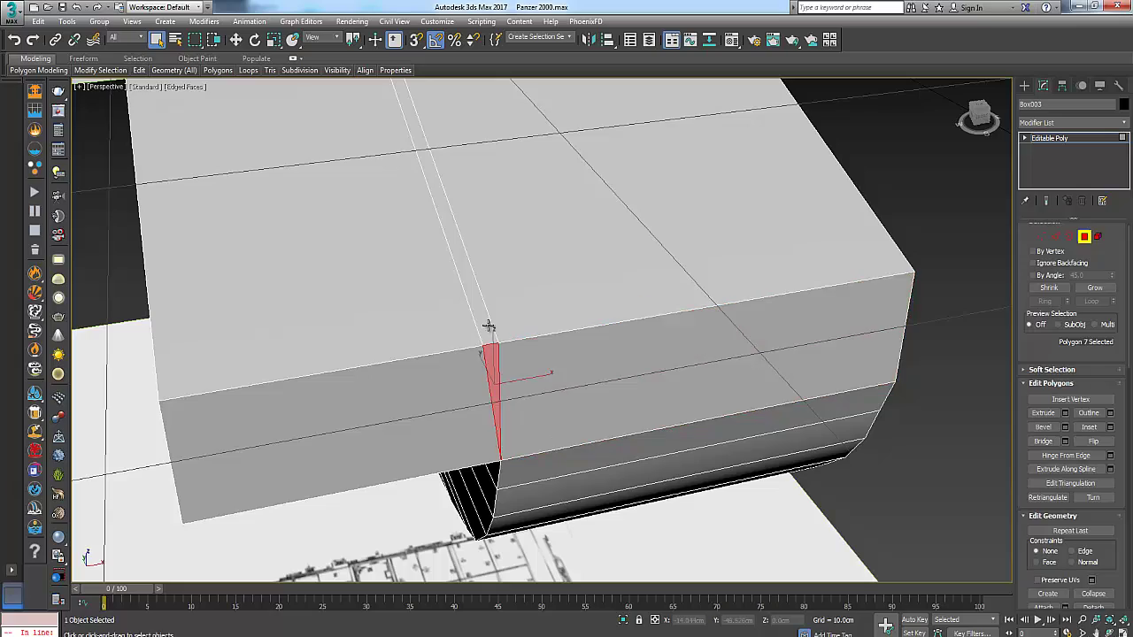
left_click(489, 324, "ctrl")
middle_click_drag(488, 324, 497, 370, "alt")
left_click(498, 345, "ctrl")
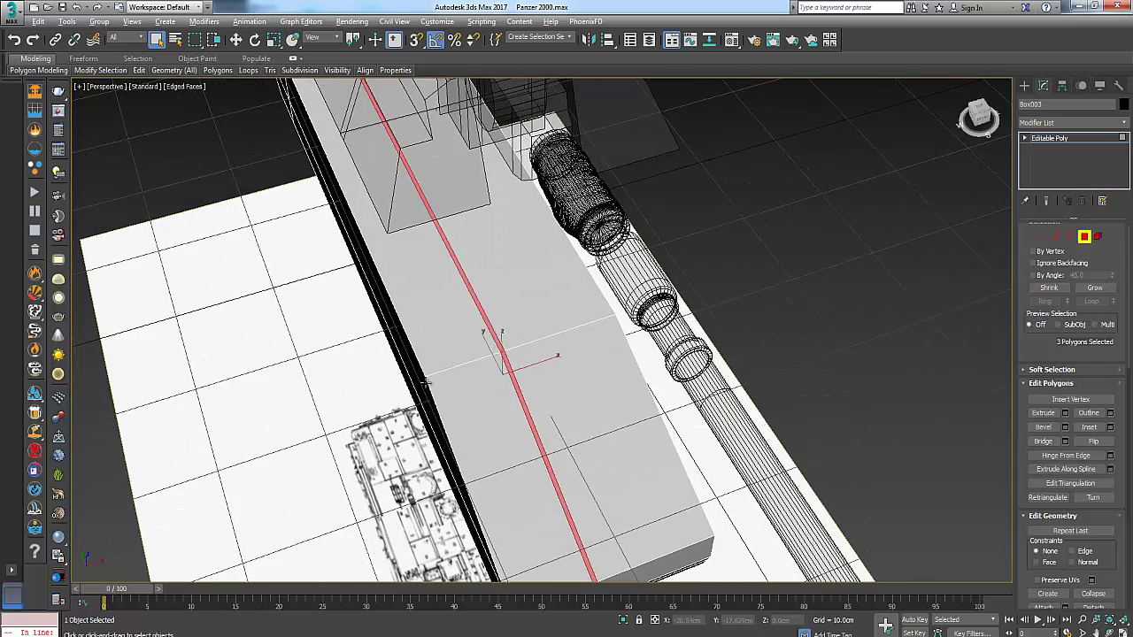
middle_click_drag(390, 429, 549, 364, "alt")
middle_click_drag(318, 494, 841, 199)
middle_click_drag(472, 420, 559, 360)
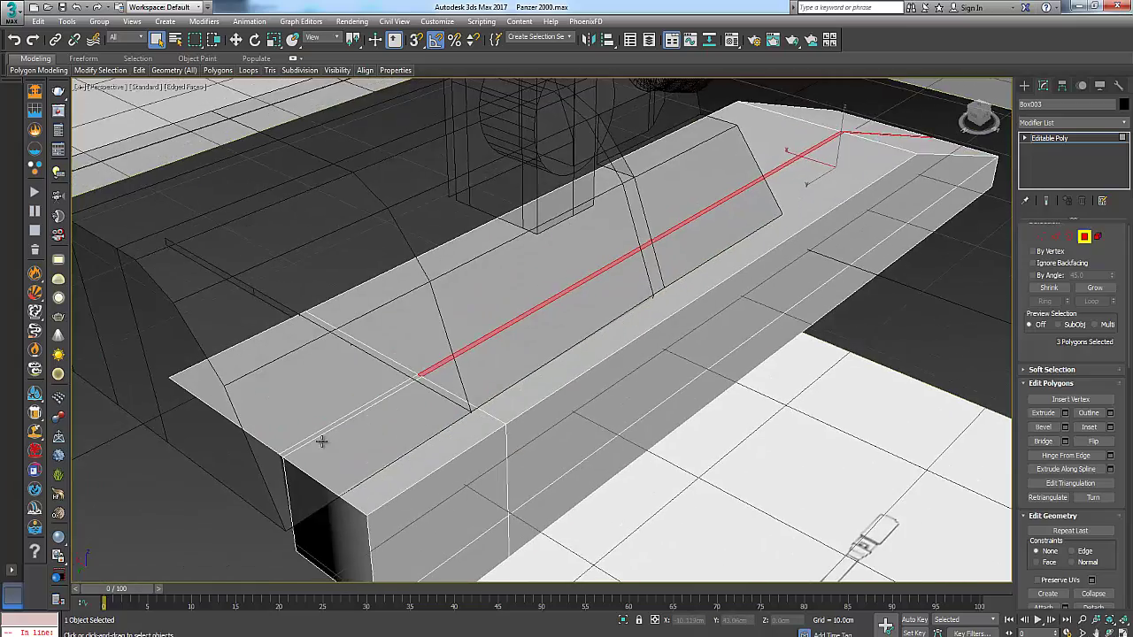
scroll(321, 436, "up", 2)
left_click(322, 430, "ctrl")
middle_click_drag(379, 427, 505, 442, "alt")
scroll(390, 418, "down", 4)
key("Delete")
Target-weld the side section's upper front vertex to the matching corner vertex of the nose section across the open gap.
middle_click_drag(576, 436, 469, 464, "alt")
scroll(416, 380, "up", 3)
scroll(478, 371, "down", 2)
scroll(577, 403, "up", 2)
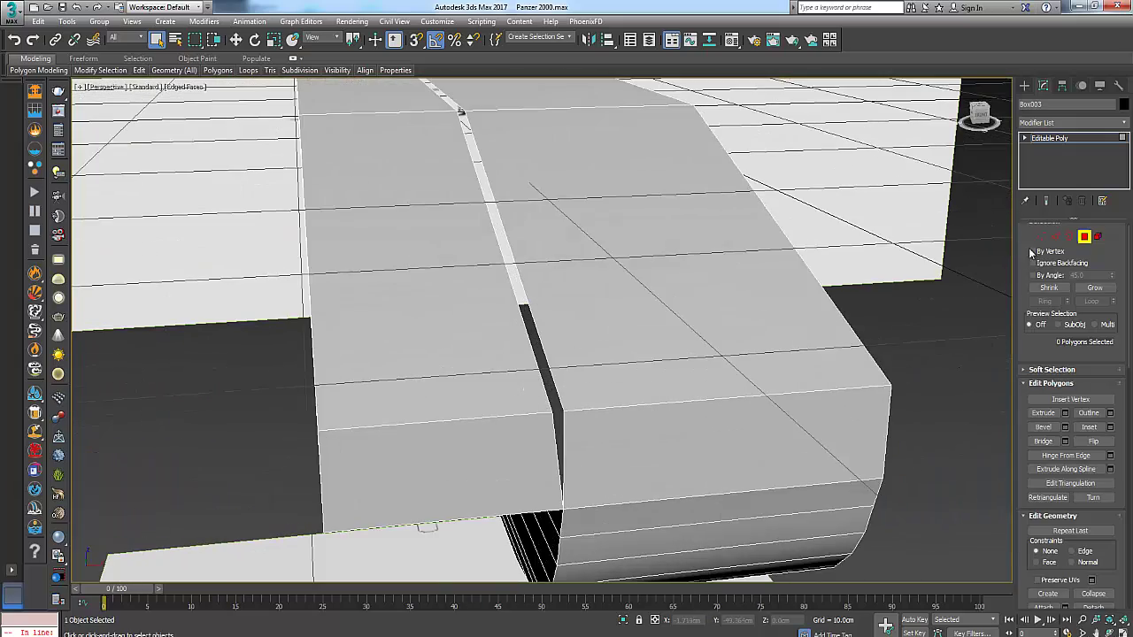
left_click(1042, 237)
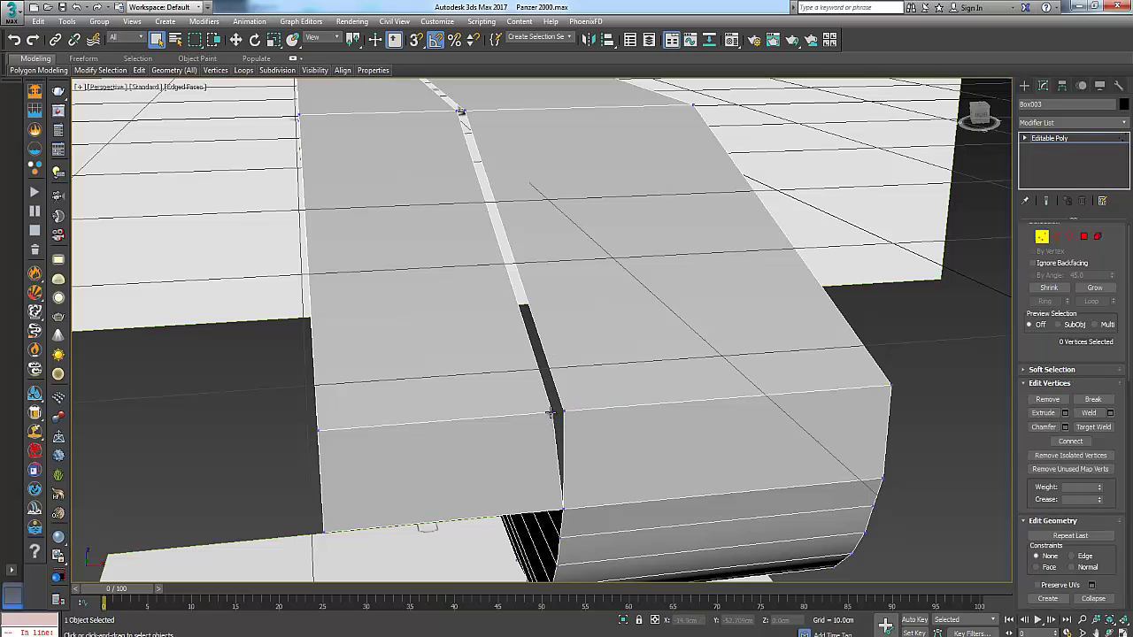
right_click(549, 413)
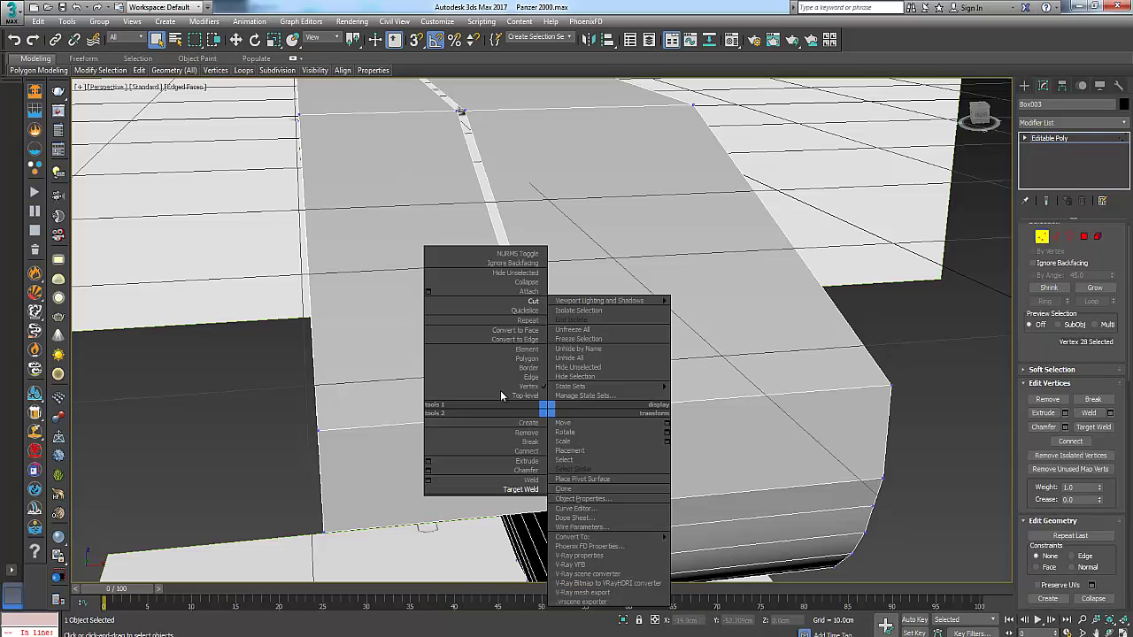
left_click(500, 487)
left_click(563, 413)
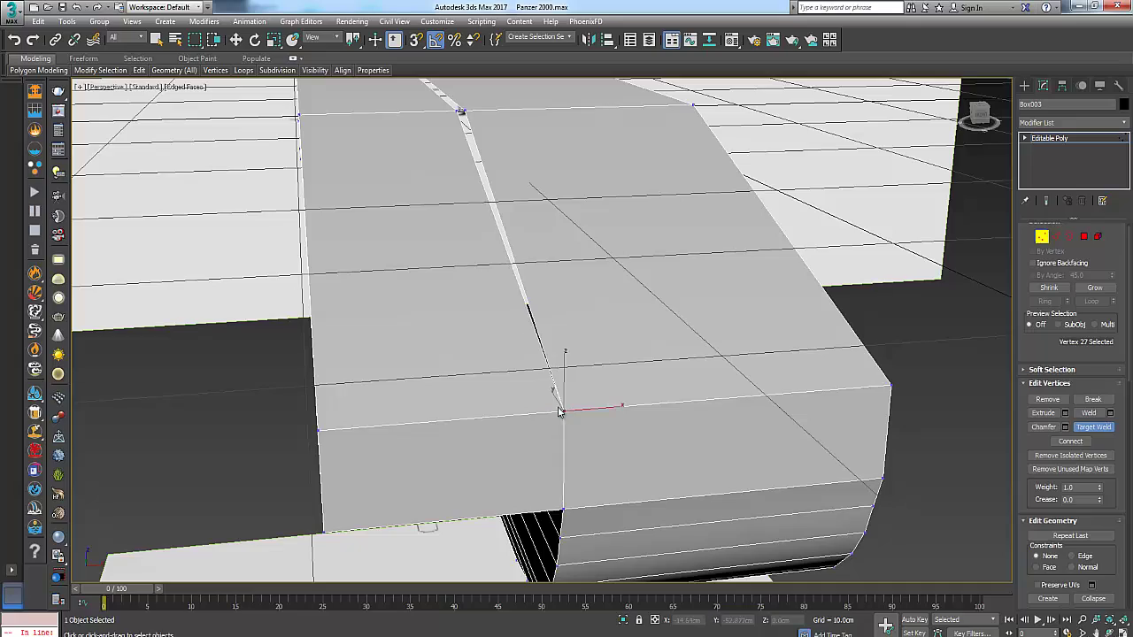
Target-weld the seam's vertex pairs on the hull top, at the front slope's bend and at the cross edge near the rear.
middle_click_drag(439, 322, 460, 469)
scroll(487, 319, "up", 2)
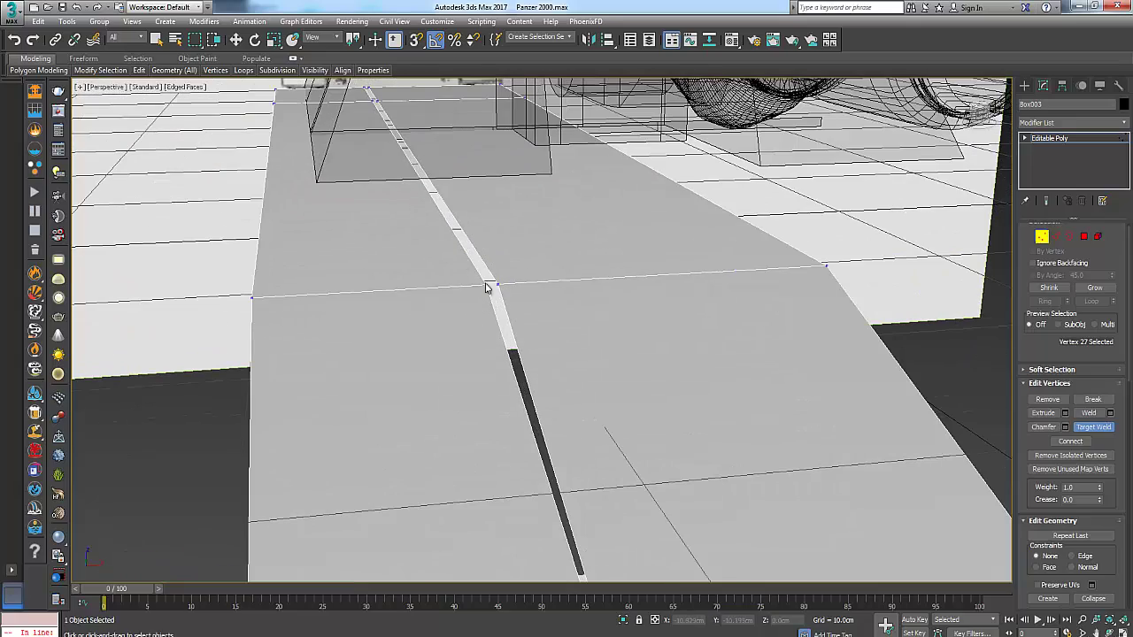
left_click(495, 284)
middle_click_drag(495, 284, 519, 360, "alt")
scroll(425, 439, "down", 4)
middle_click_drag(410, 445, 534, 413, "alt")
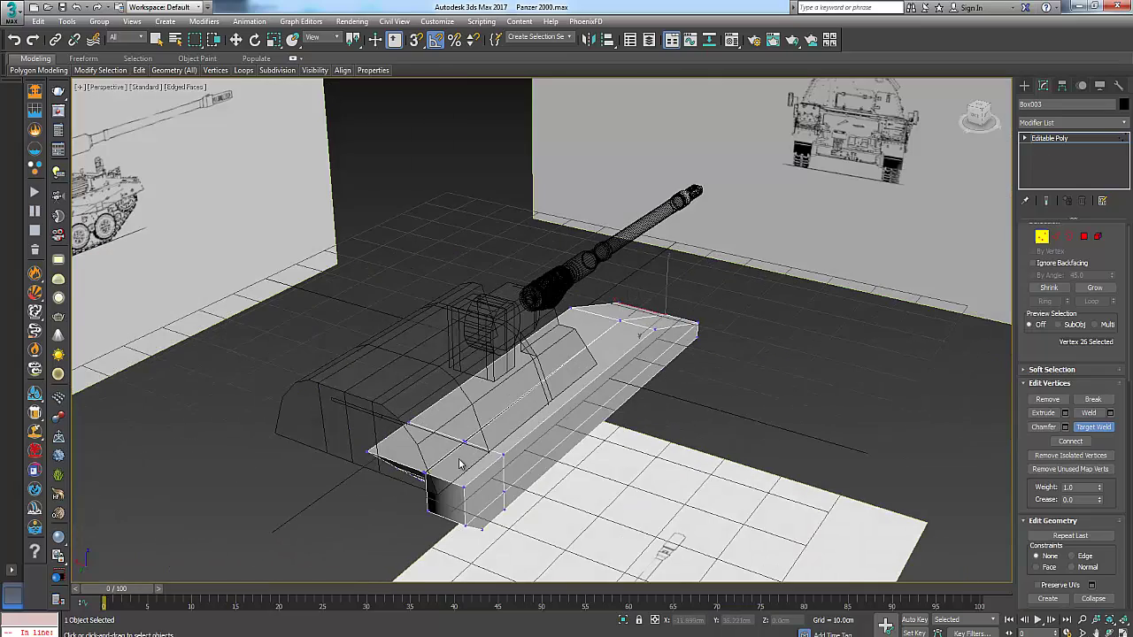
scroll(457, 434, "up", 3)
scroll(458, 433, "up", 5)
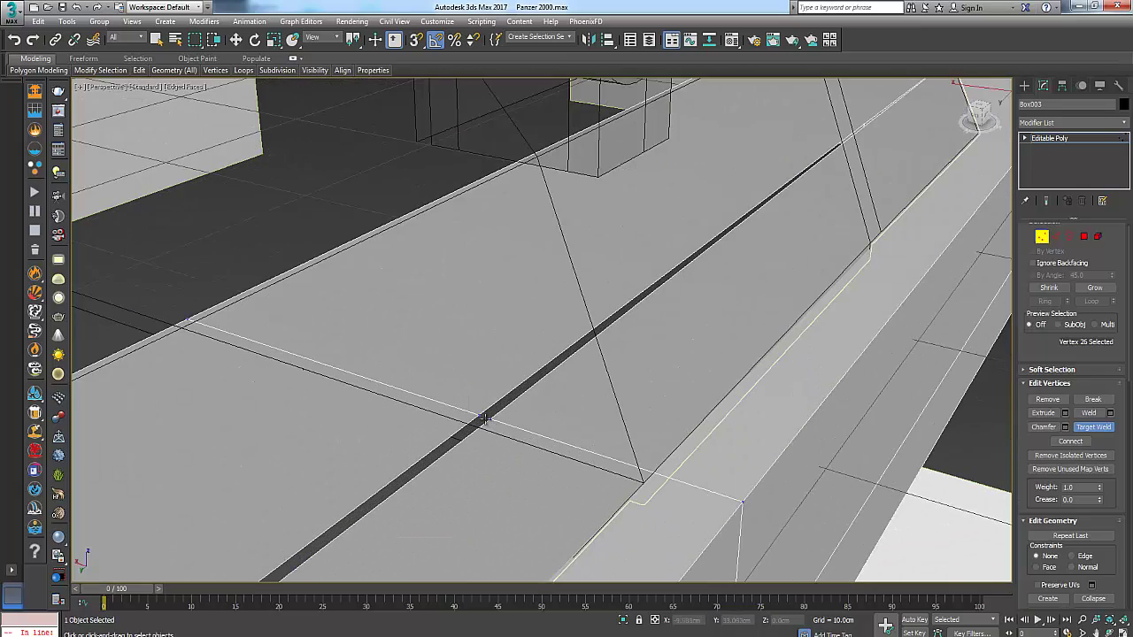
left_click(478, 414)
scroll(479, 429, "down", 4)
middle_click_drag(488, 470, 448, 483, "alt")
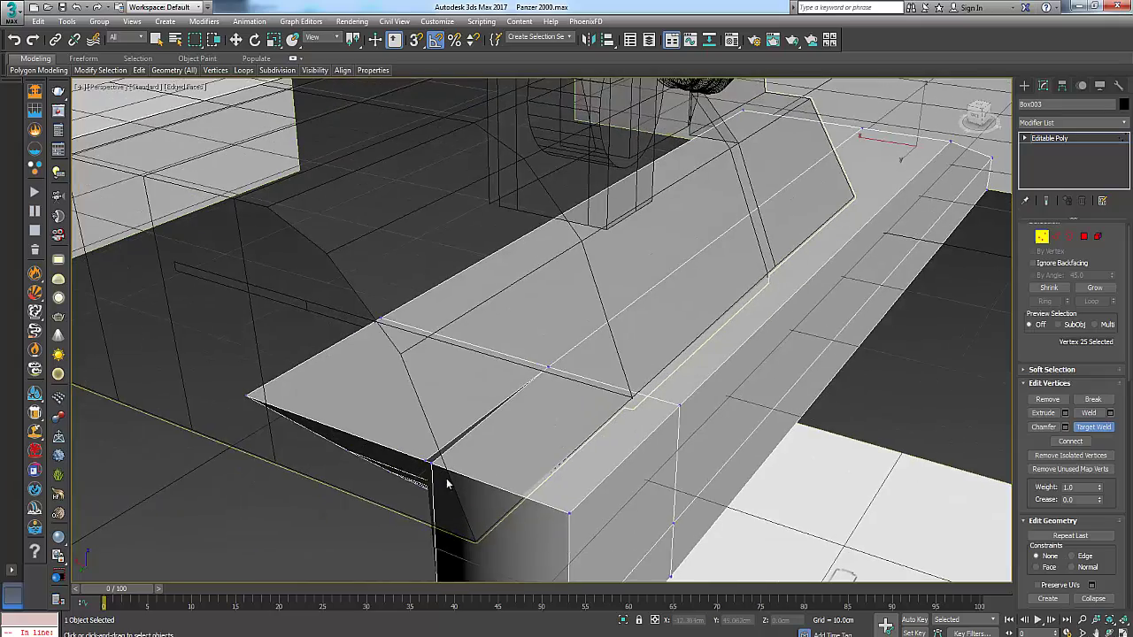
Target-weld the two upper vertices at the seam's rear end to close the remaining gap in the hull top.
scroll(439, 462, "up", 5)
scroll(496, 461, "down", 5)
middle_click_drag(529, 453, 381, 394, "alt")
scroll(686, 428, "down", 2)
middle_click_drag(498, 381, 568, 482, "alt")
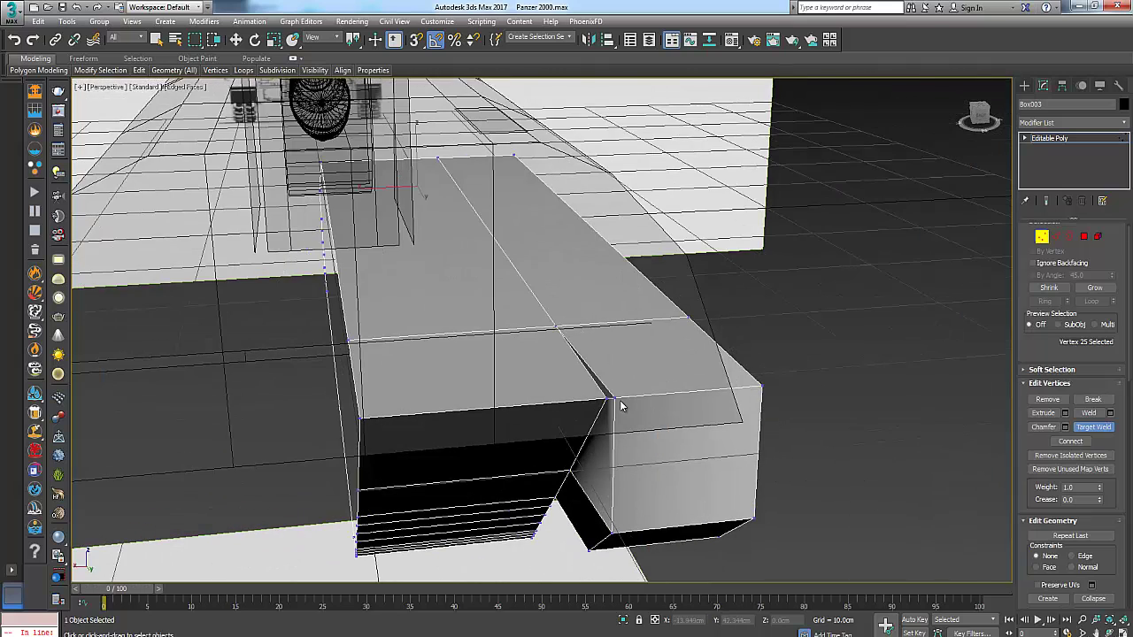
scroll(620, 406, "up", 4)
middle_click_drag(610, 394, 555, 416, "alt")
right_click(675, 414)
scroll(698, 427, "down", 6)
scroll(576, 365, "up", 6)
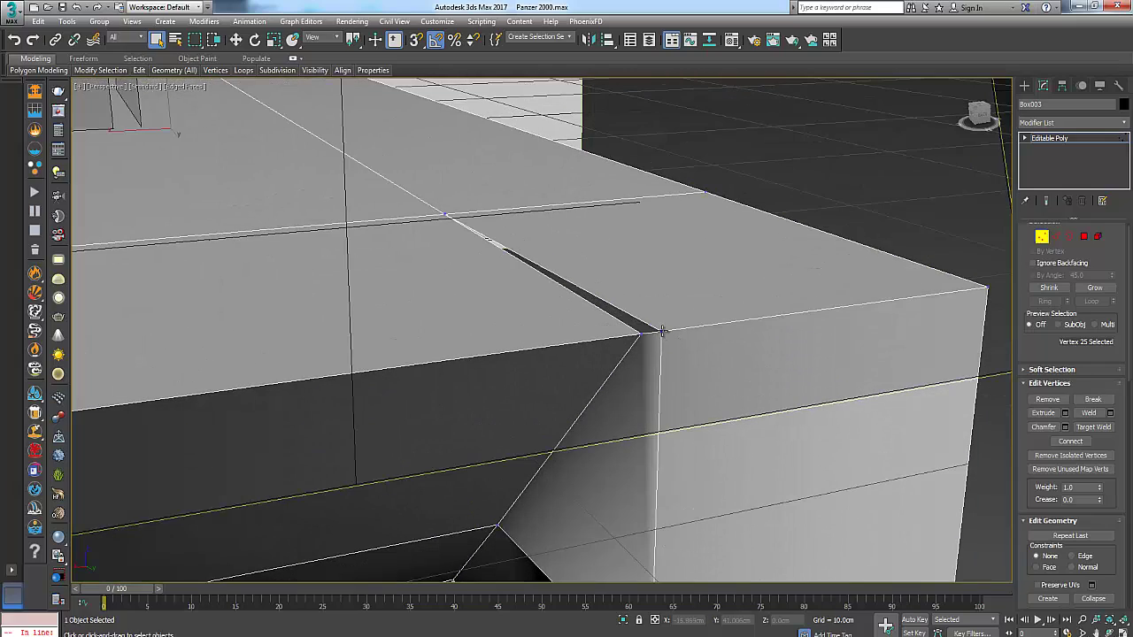
right_click(666, 327)
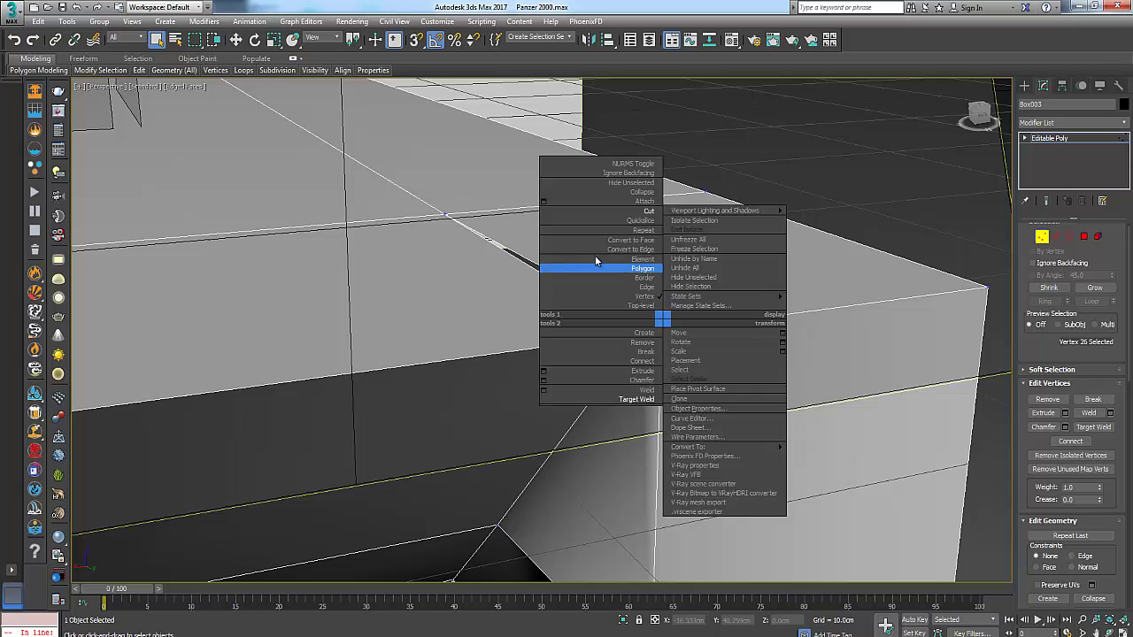
left_click(585, 399)
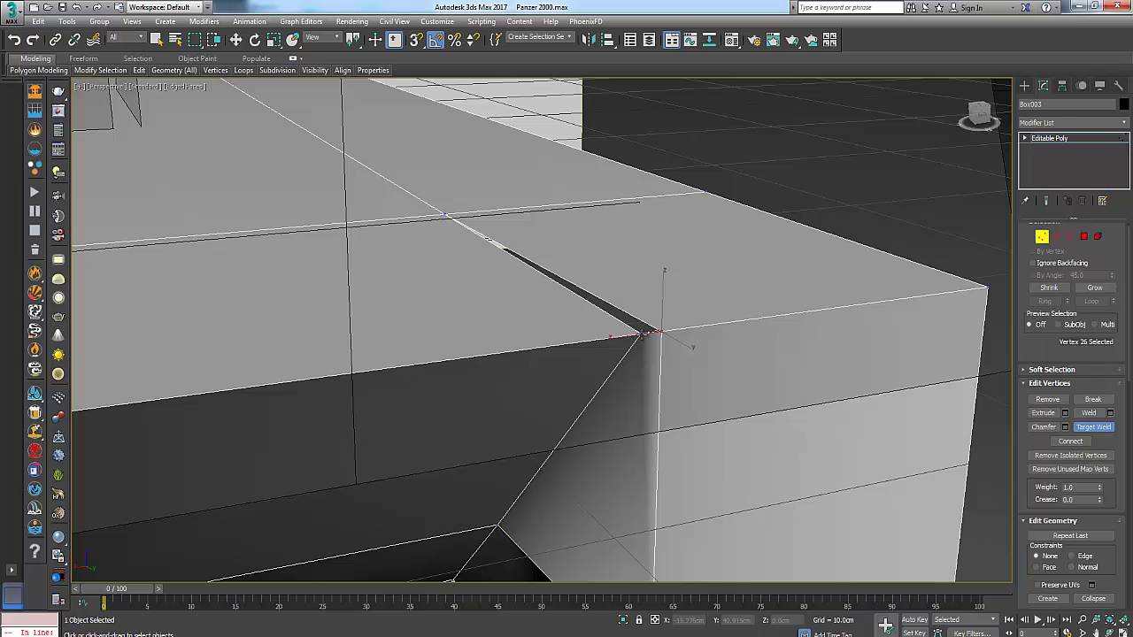
left_click(638, 341)
scroll(621, 360, "down", 4)
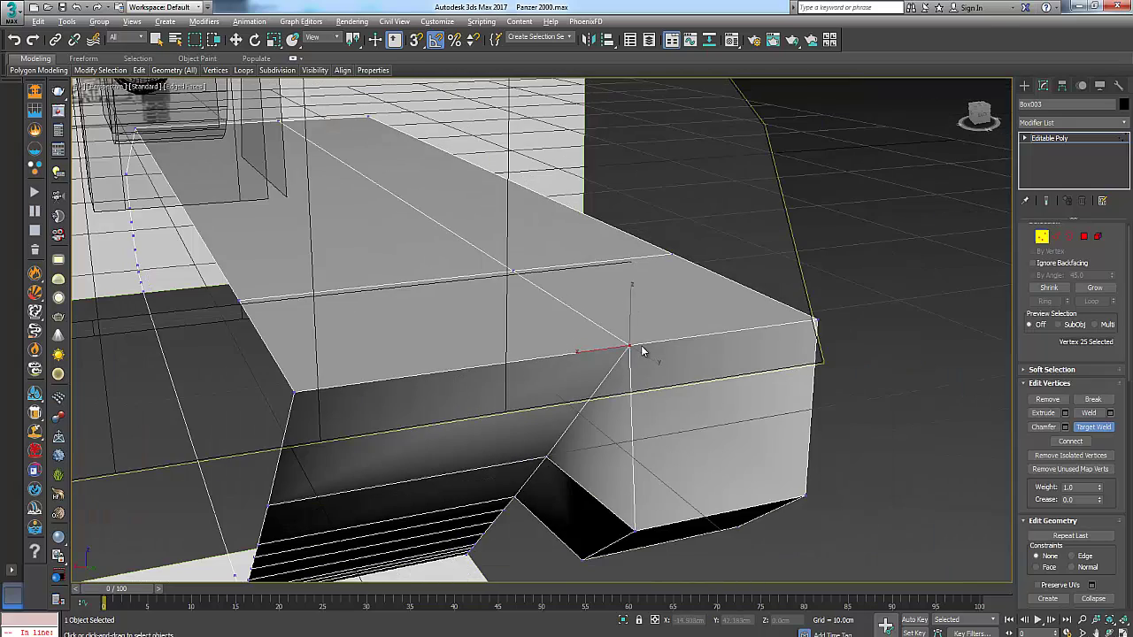
Examine the closed hull section from the front, underside and rear outside vertex editing.
middle_click_drag(641, 348, 483, 406, "alt")
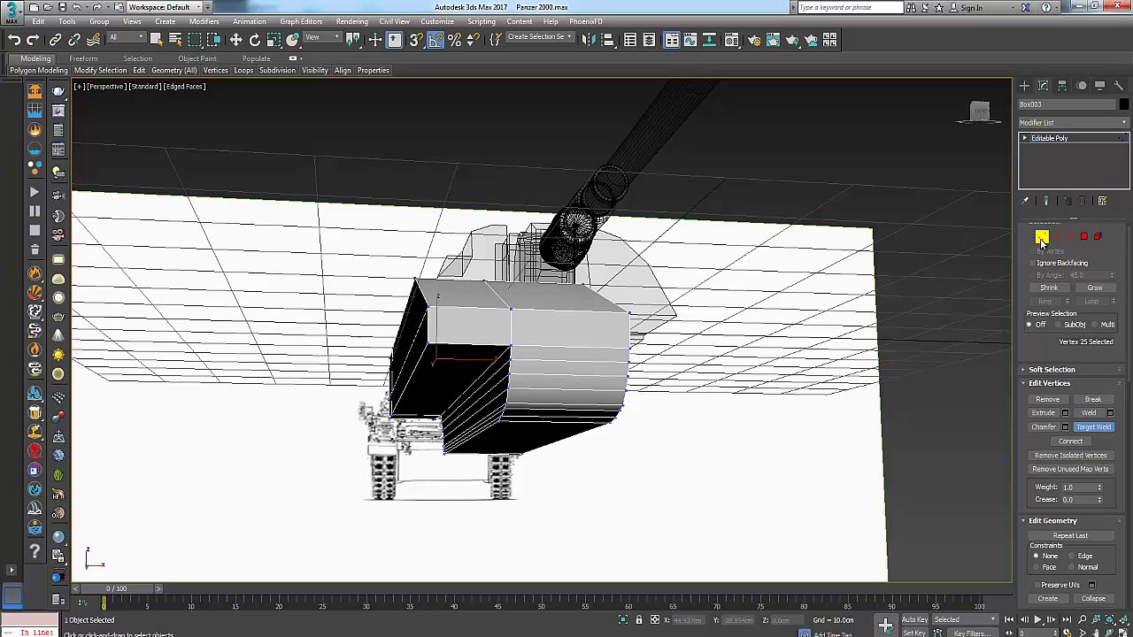
left_click(1042, 240)
left_click(664, 261)
middle_click_drag(662, 265, 599, 389, "alt")
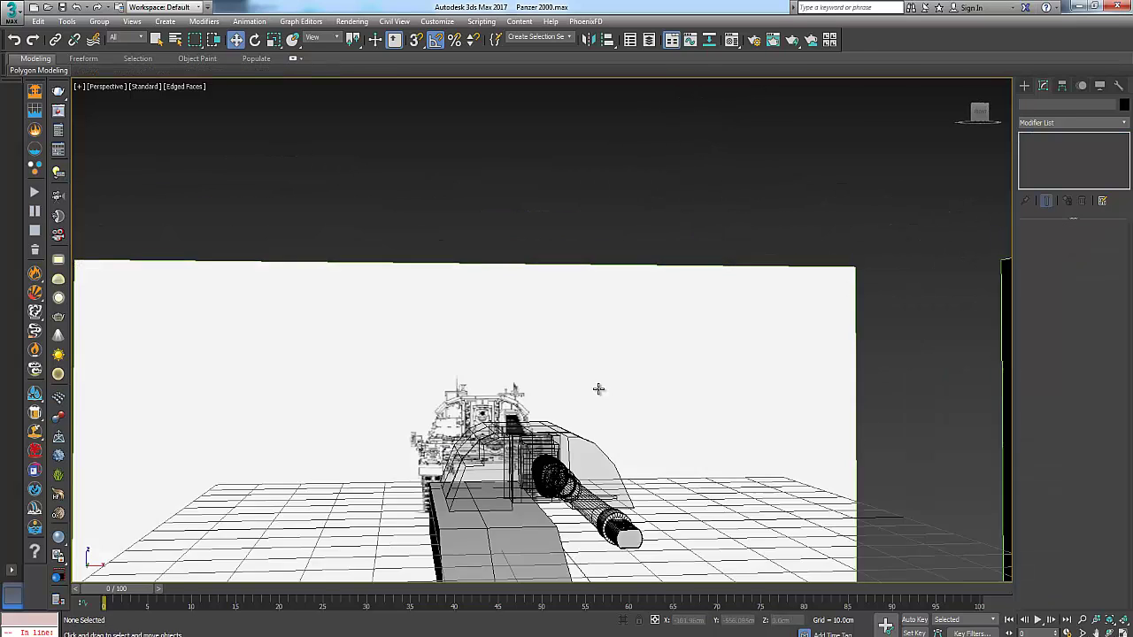
scroll(598, 388, "down", 6)
left_click(529, 498)
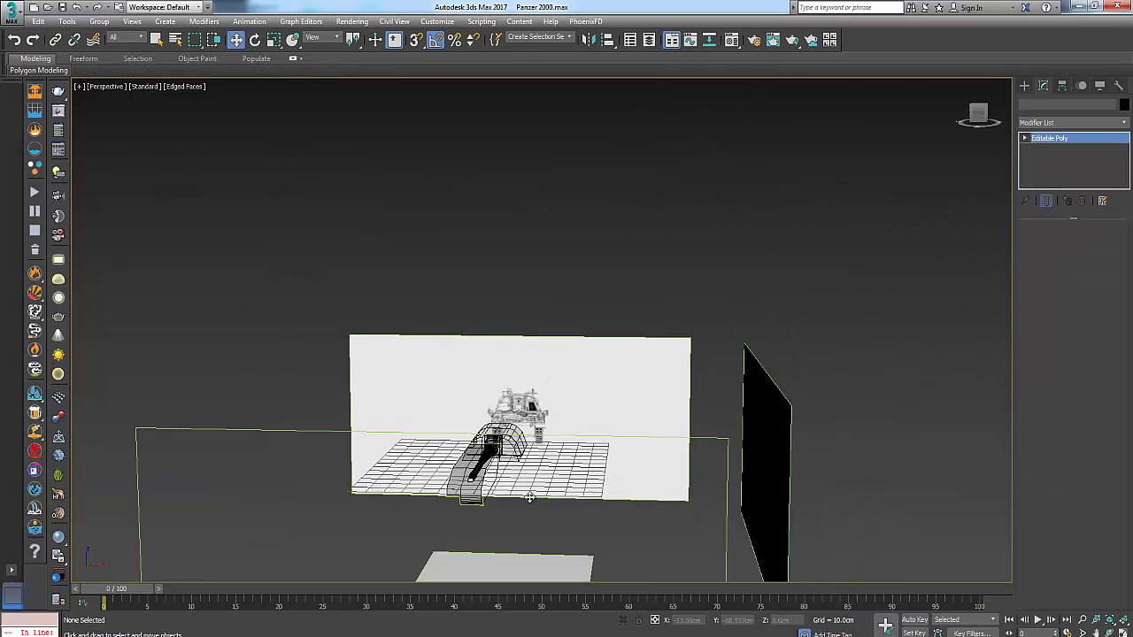
left_click(1110, 621)
middle_click_drag(647, 425, 897, 354, "alt")
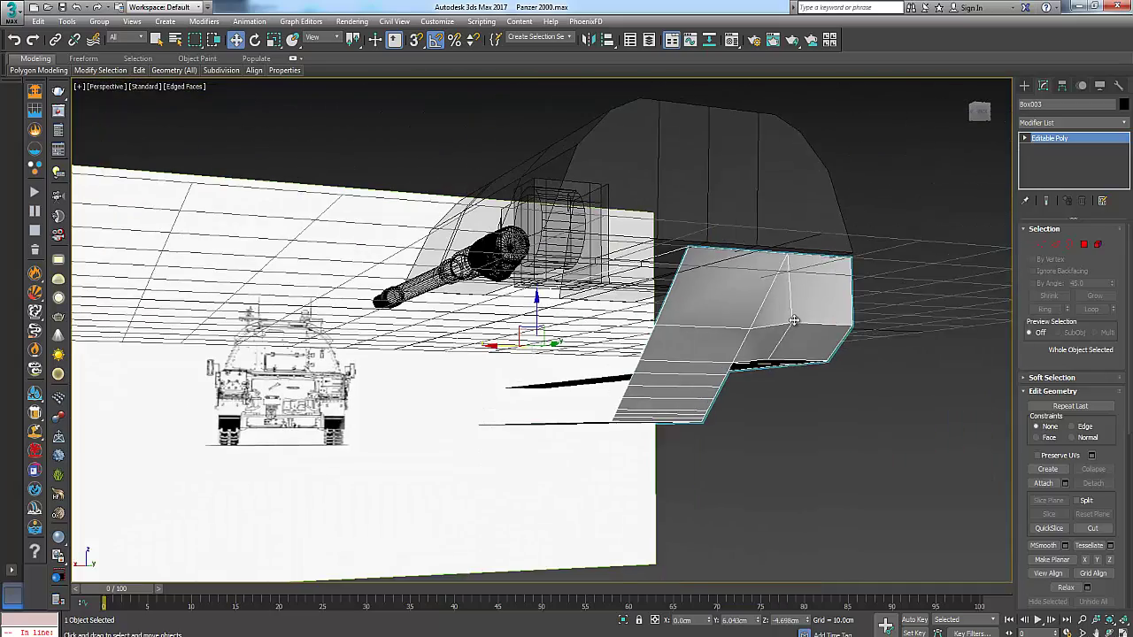
scroll(799, 321, "up", 5)
scroll(688, 398, "down", 8)
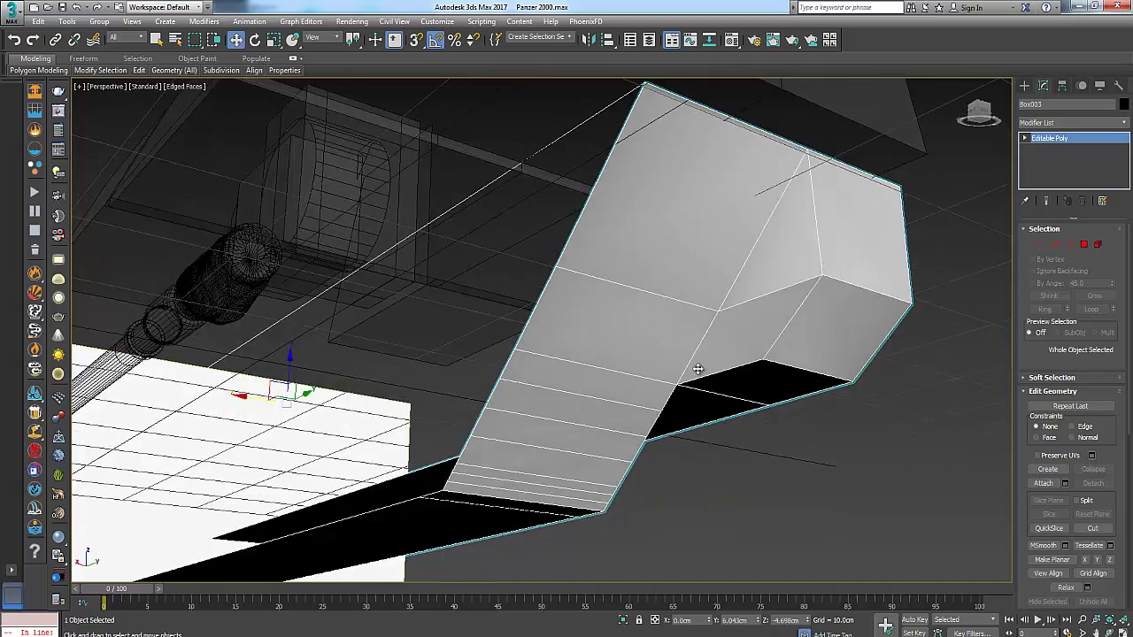
middle_click_drag(698, 369, 677, 388, "alt")
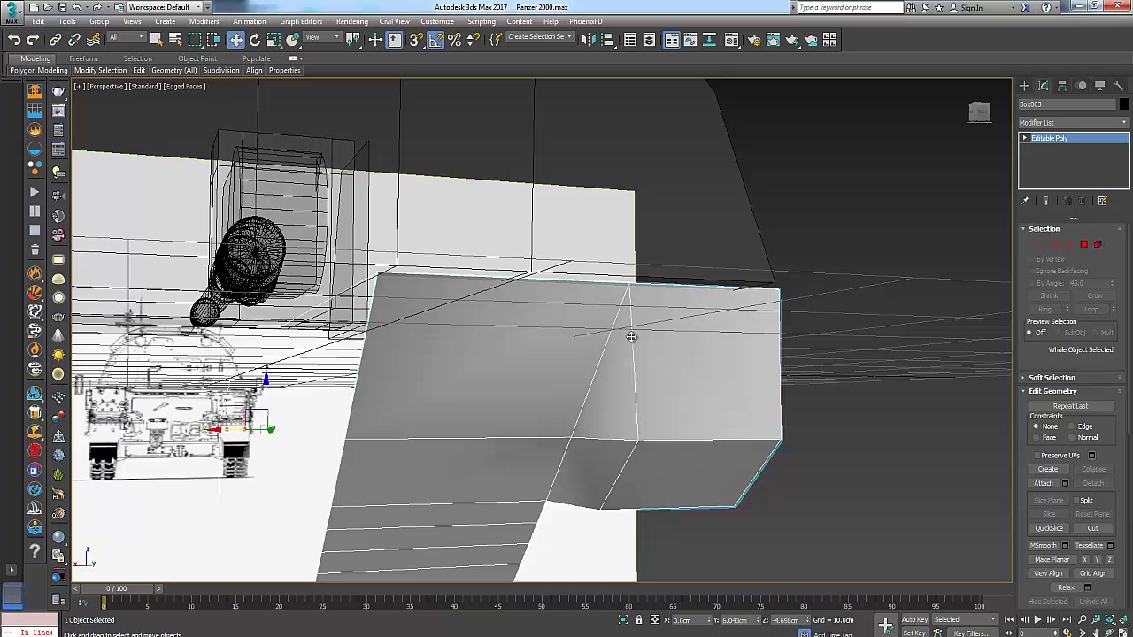
scroll(631, 337, "down", 2)
Select the front top vertex on the hull's centre edge and add a Symmetry modifier to the hull.
left_click(1041, 246)
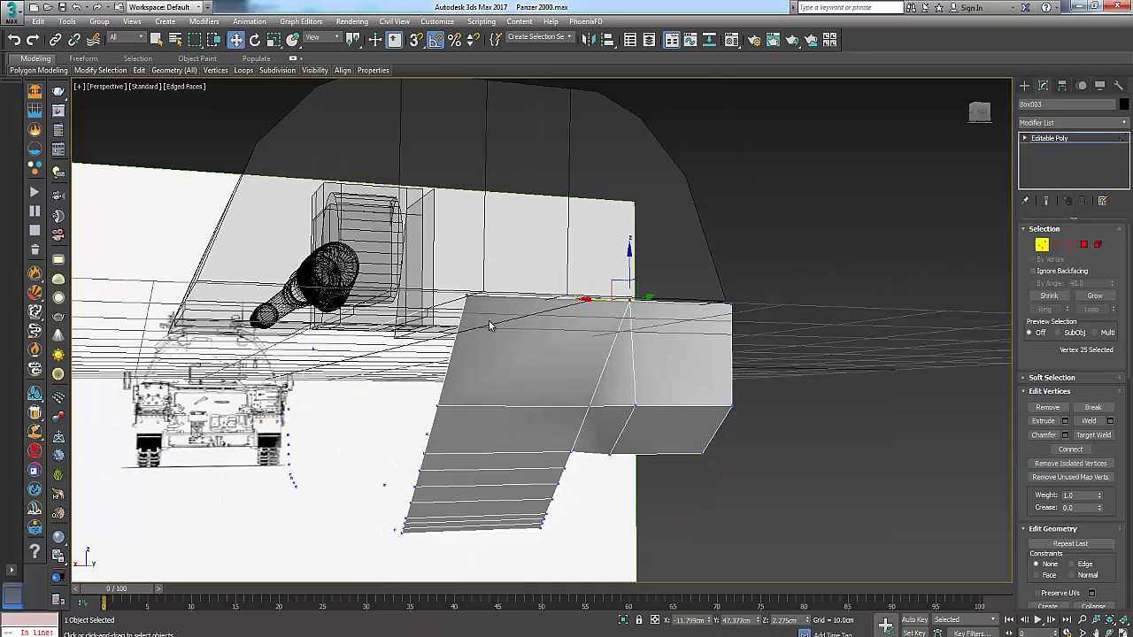
middle_click_drag(458, 375, 452, 471, "alt")
scroll(518, 414, "up", 3)
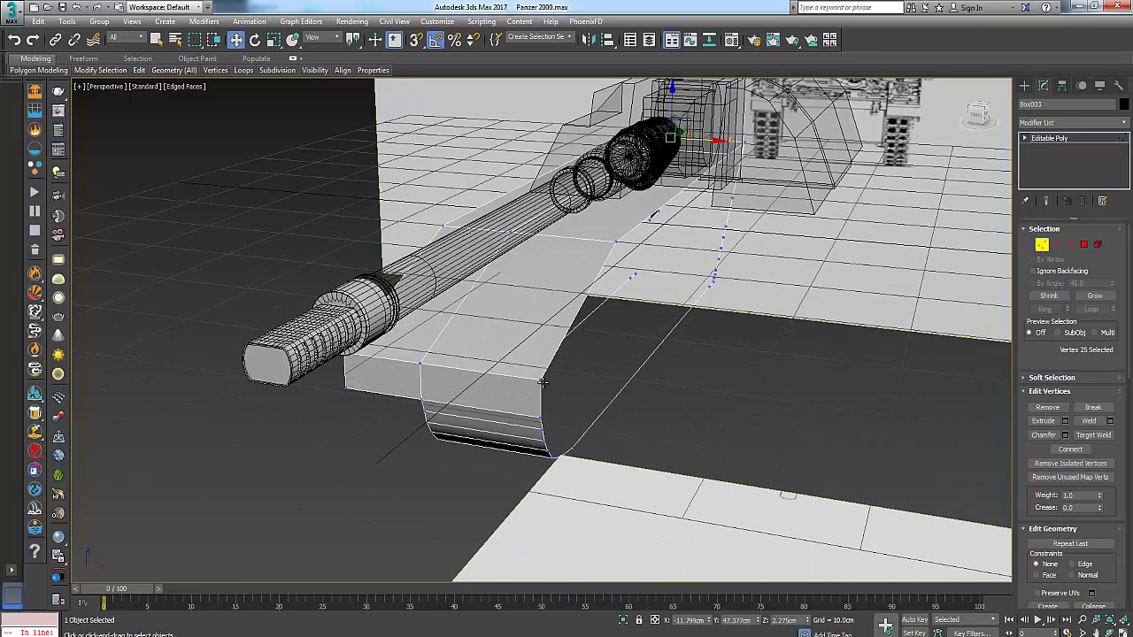
left_click(540, 382)
left_click(1122, 124)
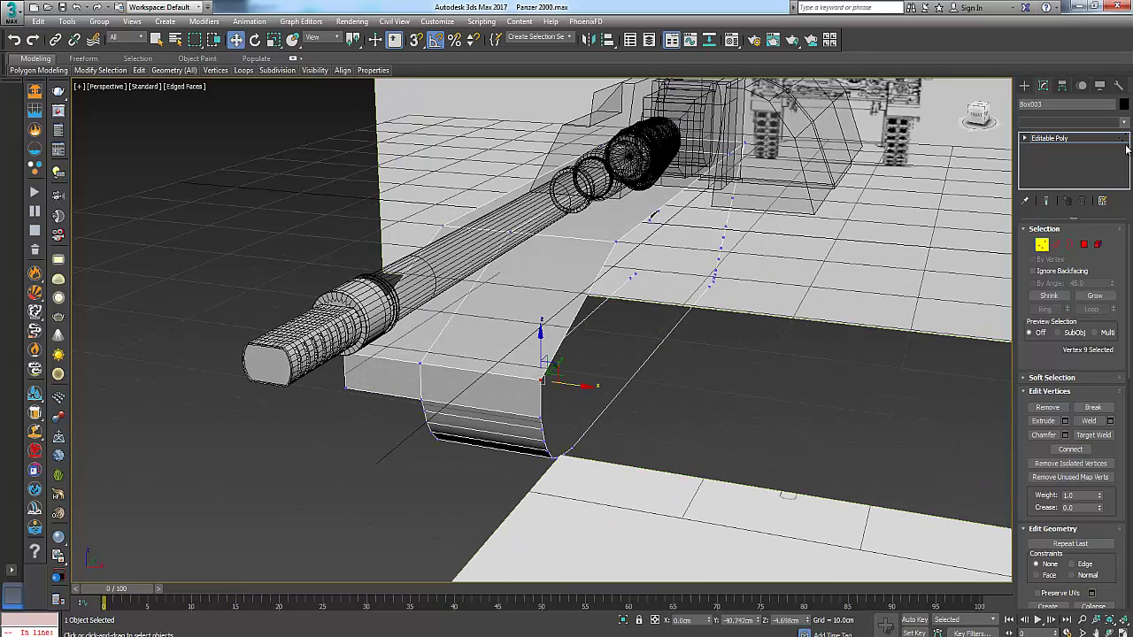
scroll(1061, 437, "down", 15)
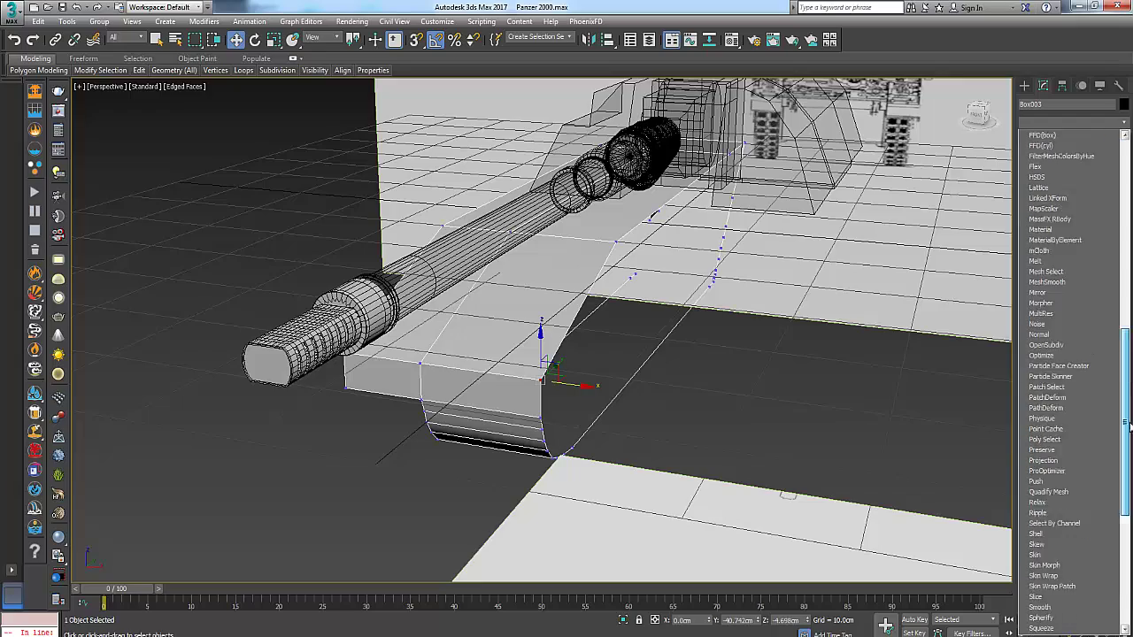
left_click(1045, 417)
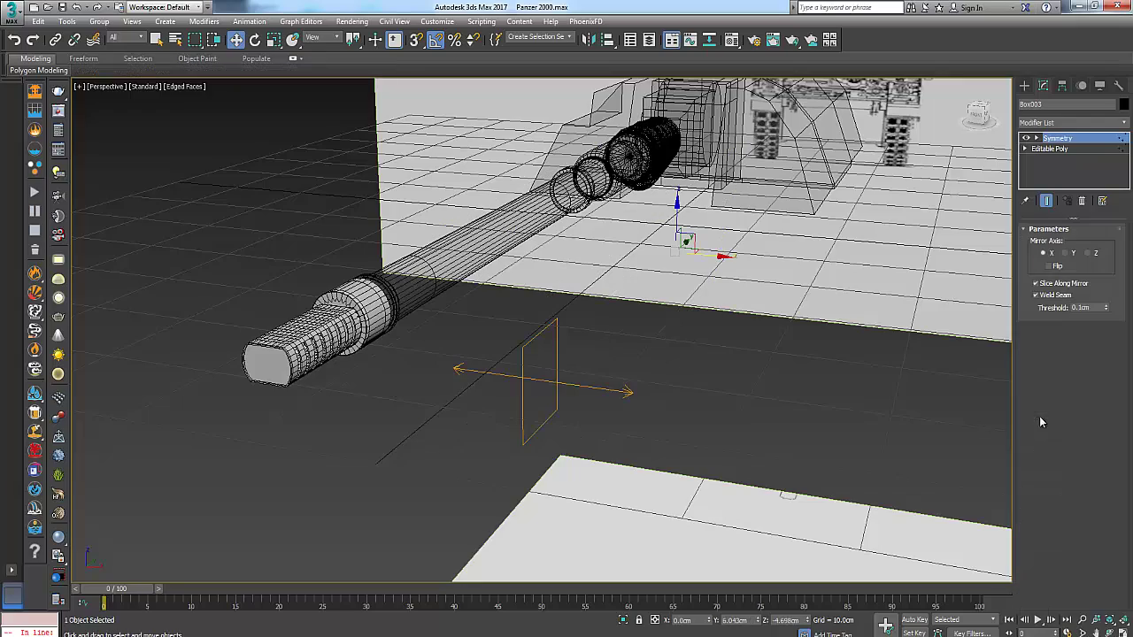
Flip the Symmetry mirror on the X axis and set the weld seam threshold to 0.01 cm.
scroll(732, 392, "down", 6)
middle_click_drag(683, 411, 622, 346, "alt")
scroll(667, 387, "up", 4)
left_click(1061, 267)
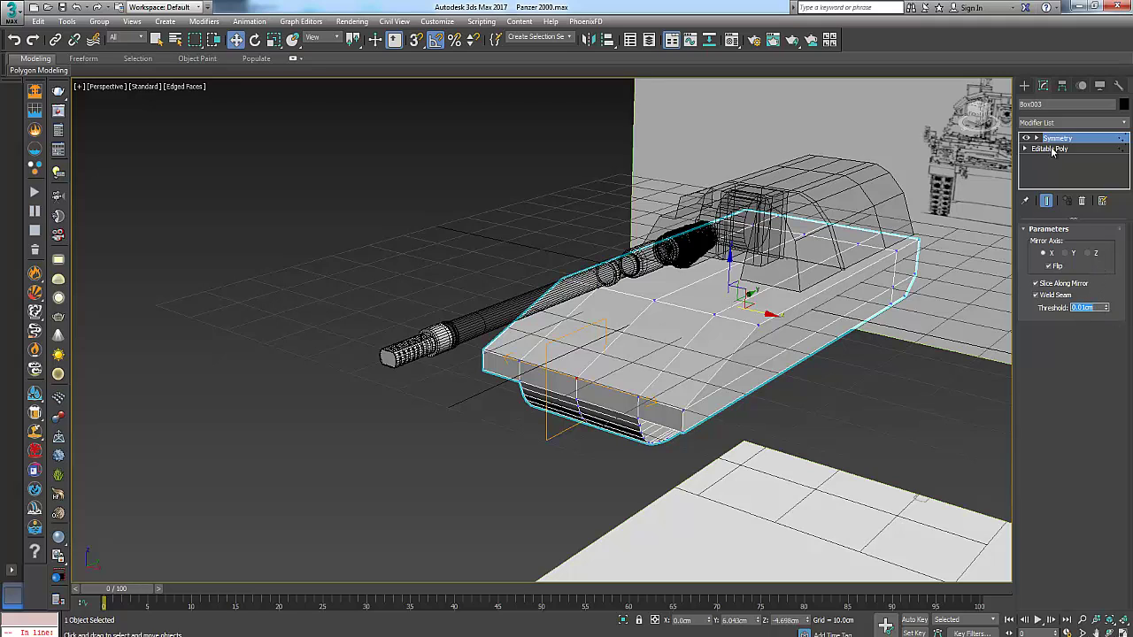
Return to vertex editing on the hull's Editable Poly level with the mirrored end result displayed.
left_click(1052, 149)
left_click(1047, 202)
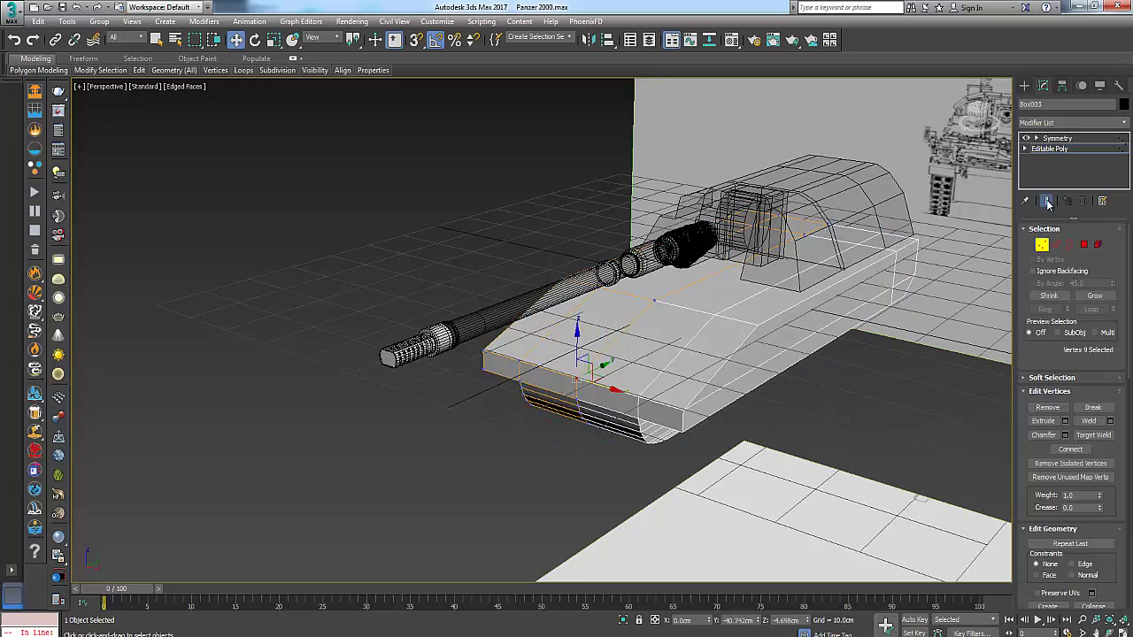
left_click(1047, 202)
left_click(1047, 202)
Examine the mirrored hull's sides, nose, underside and rear end.
middle_click_drag(622, 354, 779, 345, "alt")
scroll(490, 345, "up", 4)
middle_click_drag(493, 340, 700, 336)
scroll(699, 336, "down", 5)
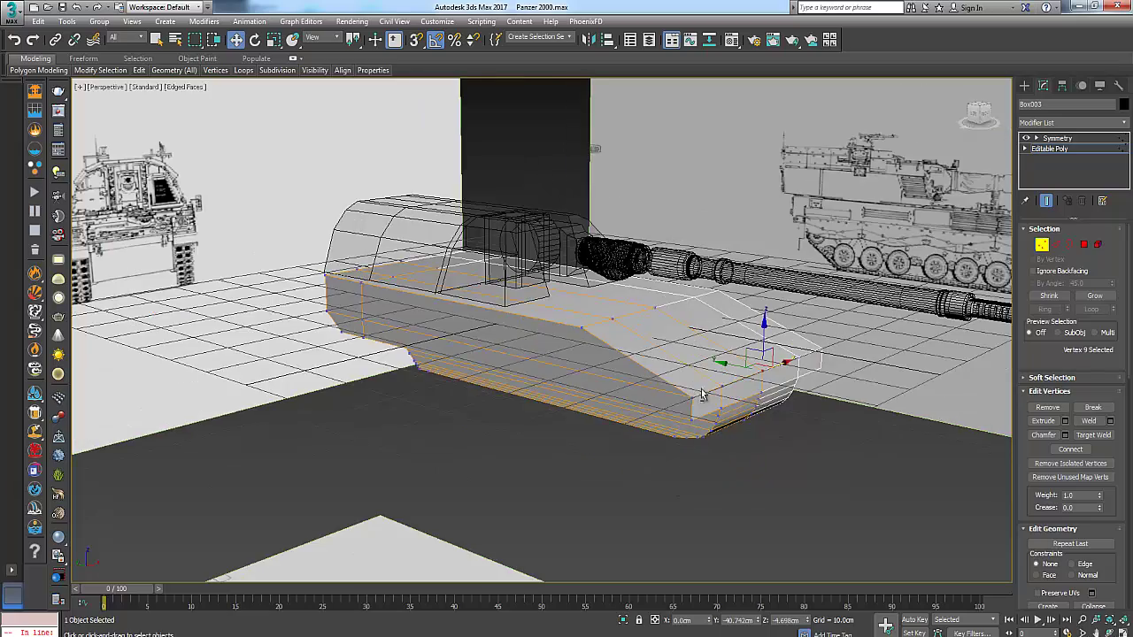
middle_click_drag(703, 394, 358, 386, "alt")
middle_click_drag(359, 386, 738, 376, "alt")
scroll(658, 329, "up", 2)
scroll(738, 376, "up", 2)
scroll(740, 377, "down", 5)
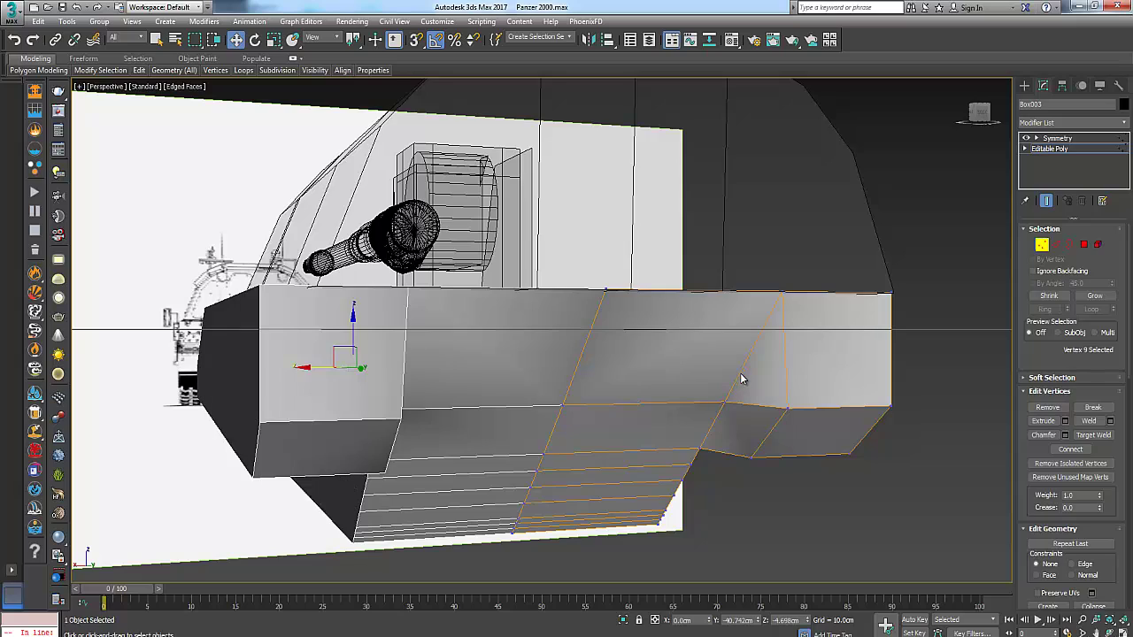
scroll(788, 378, "up", 2)
middle_click_drag(790, 380, 986, 328, "alt")
Leave vertex editing and go back to the hull's Symmetry modifier.
left_click(1042, 246)
left_click(1086, 146)
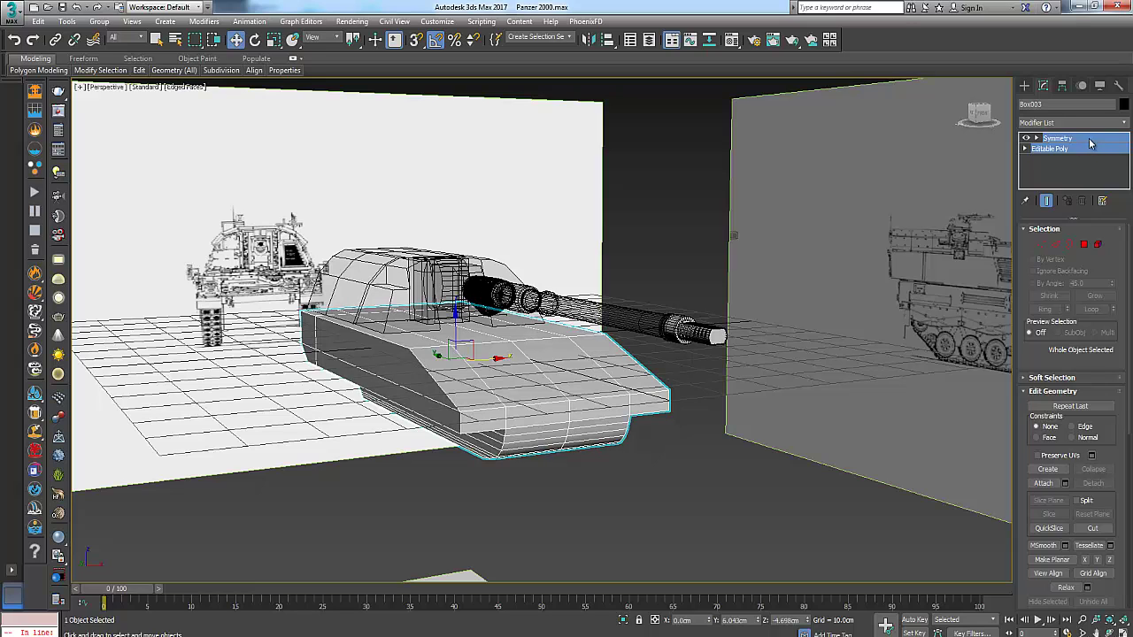
Collapse the hull's modifier stack, including Symmetry, and convert the hull to a plain Editable Poly.
right_click(1090, 144)
left_click(1009, 263)
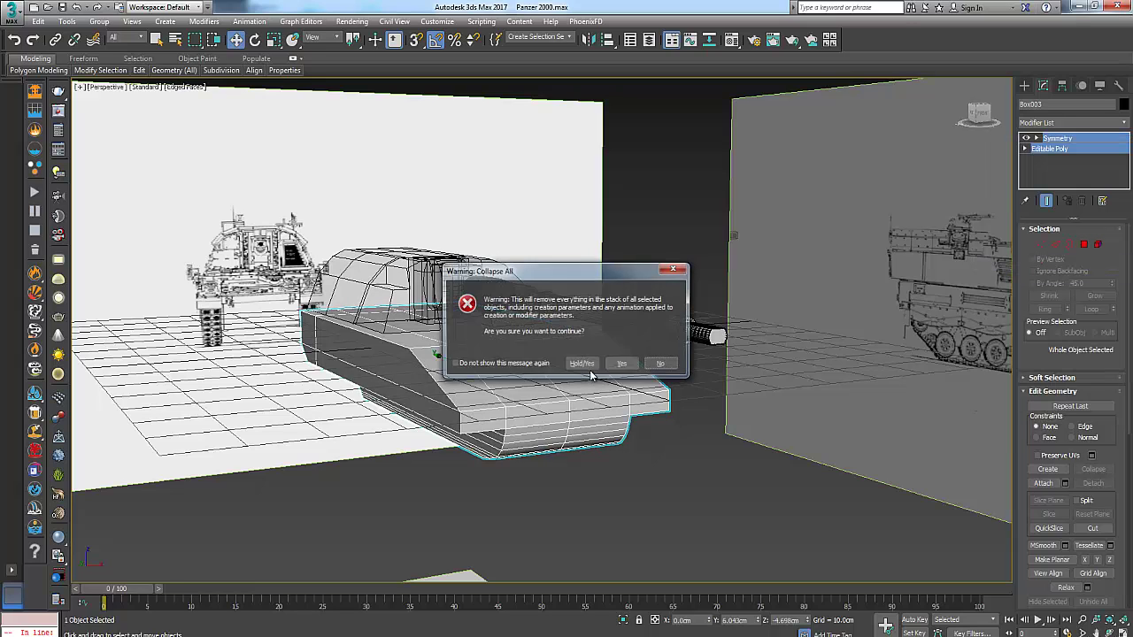
left_click(626, 364)
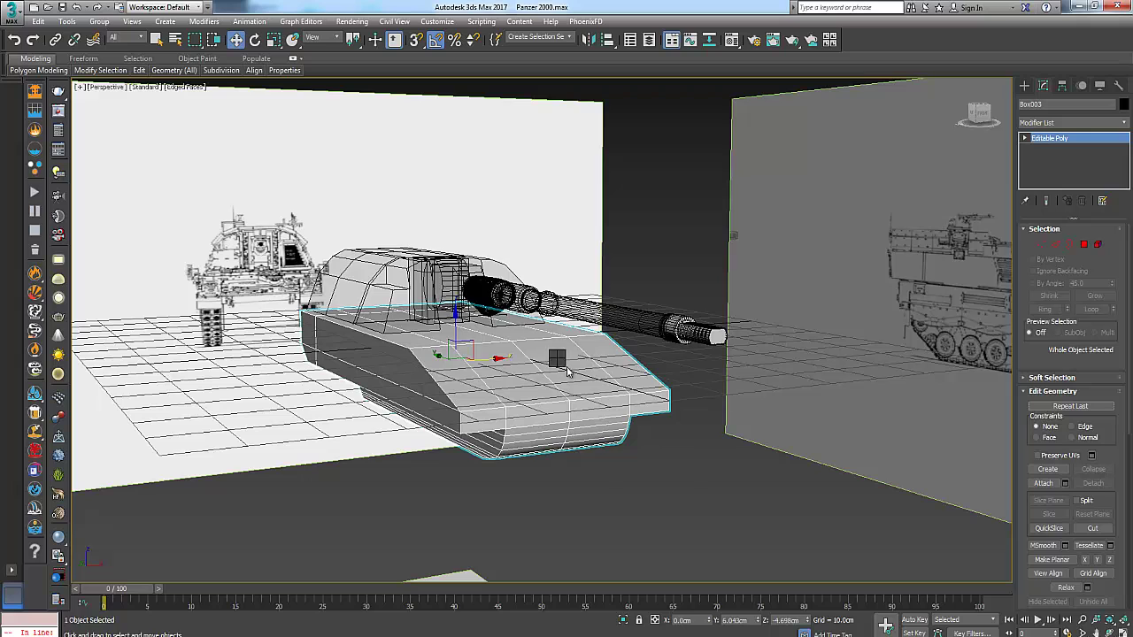
right_click(567, 371)
mouse_move(607, 482)
left_click(722, 496)
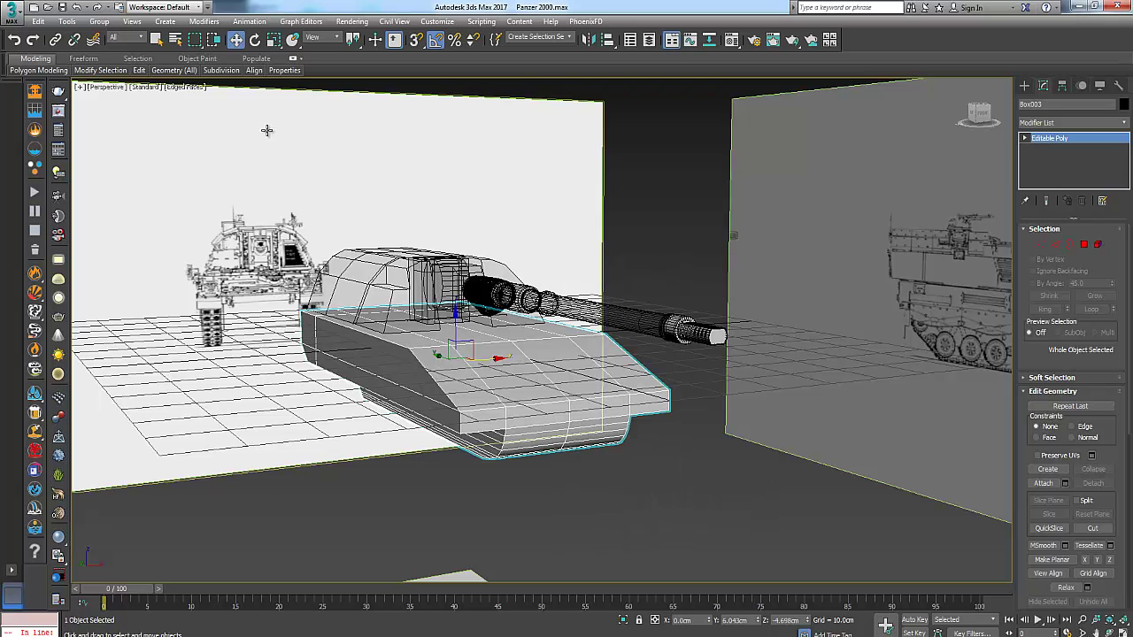
left_click(156, 39)
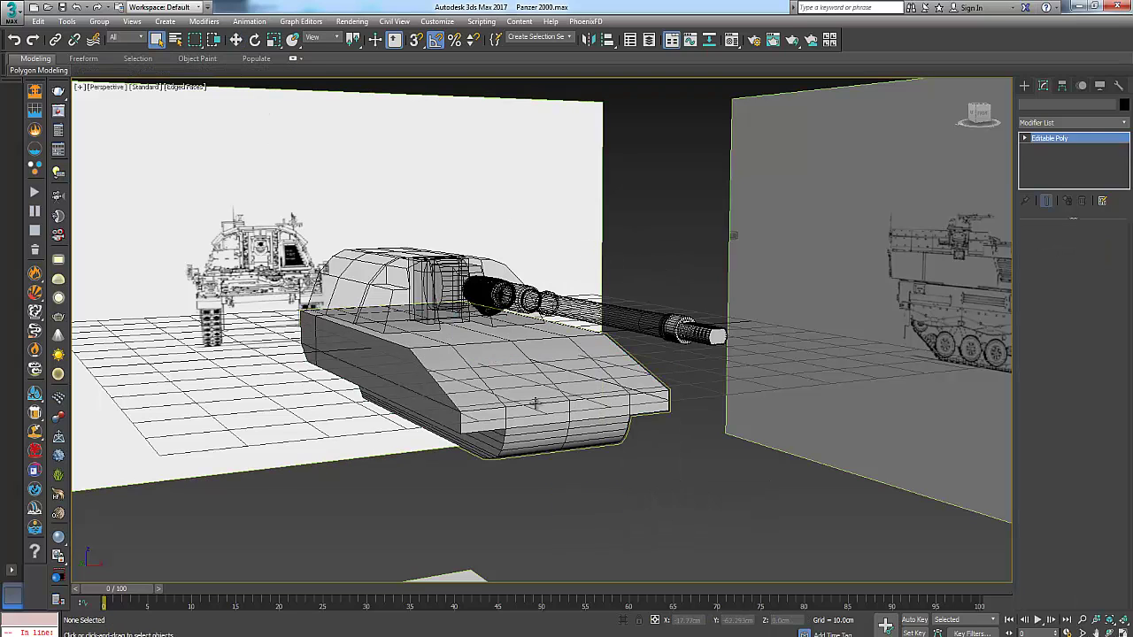
Assign the semi-transparent 05 - Default material to the hull.
middle_click_drag(496, 396, 549, 396, "alt")
scroll(544, 390, "up", 3)
key("alt+w")
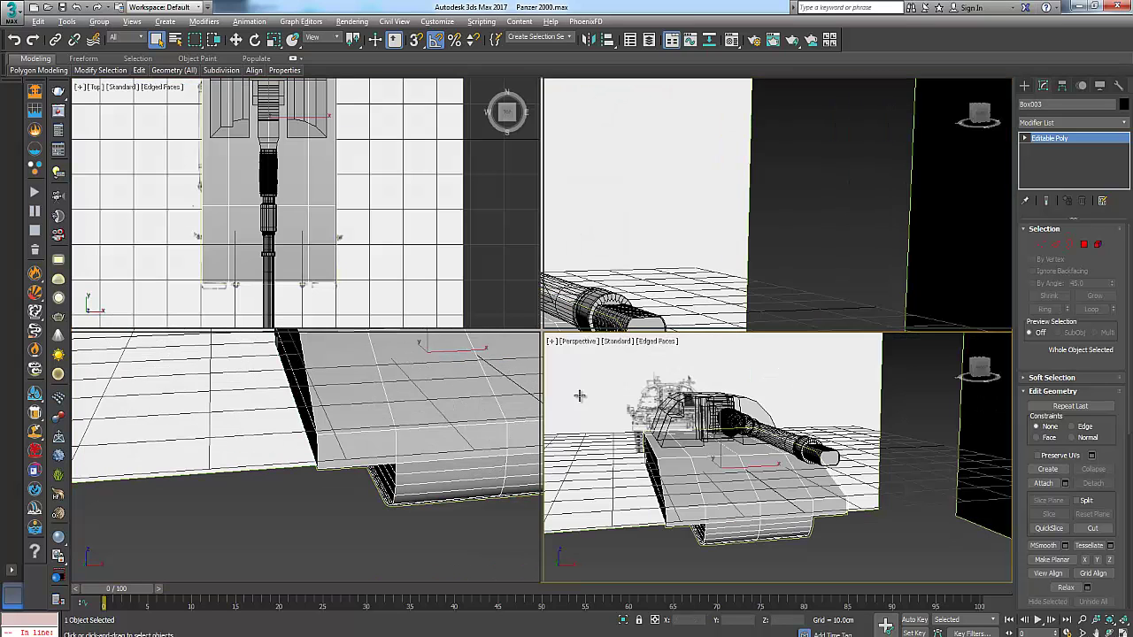
scroll(358, 394, "down", 6)
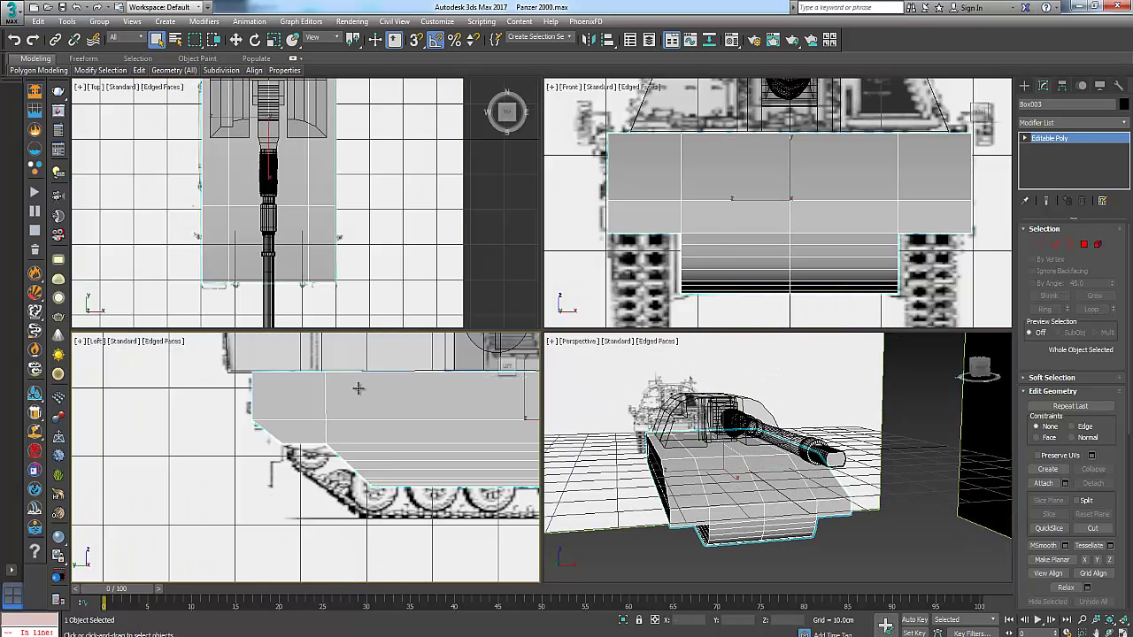
scroll(373, 457, "up", 4)
scroll(329, 459, "down", 3)
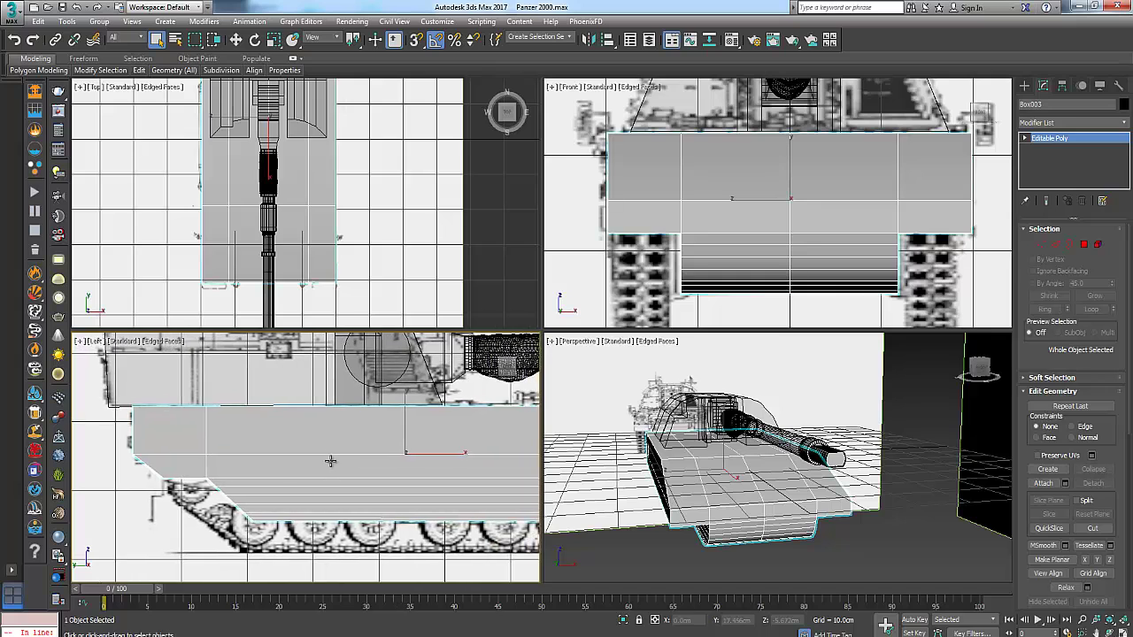
left_click(772, 483)
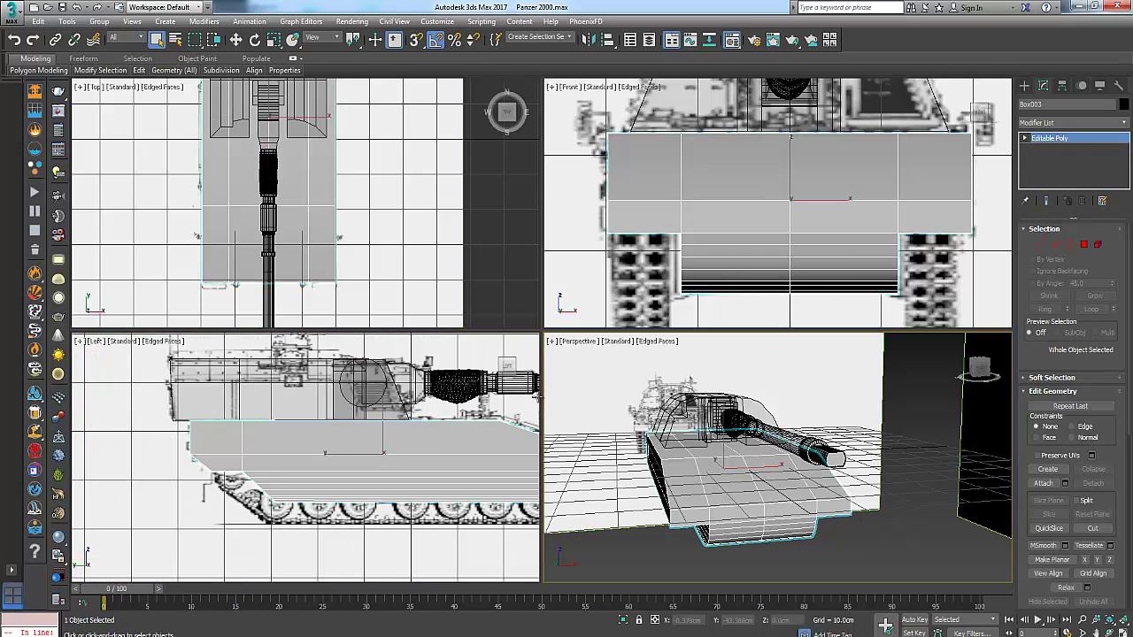
key("m")
left_click(215, 145)
left_click(87, 265)
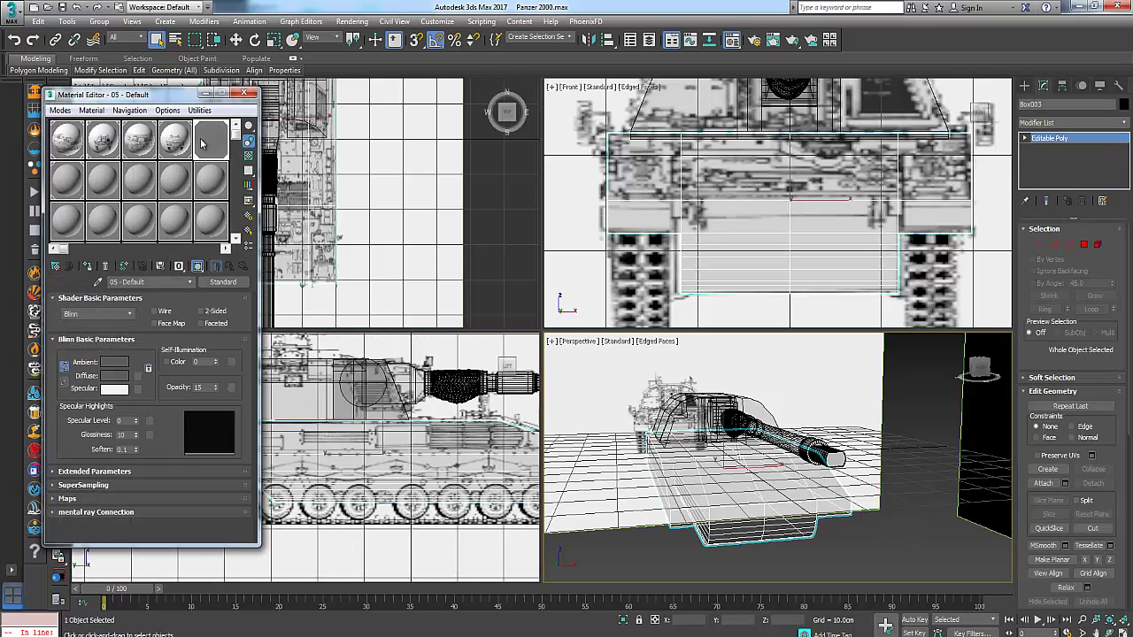
left_click(246, 95)
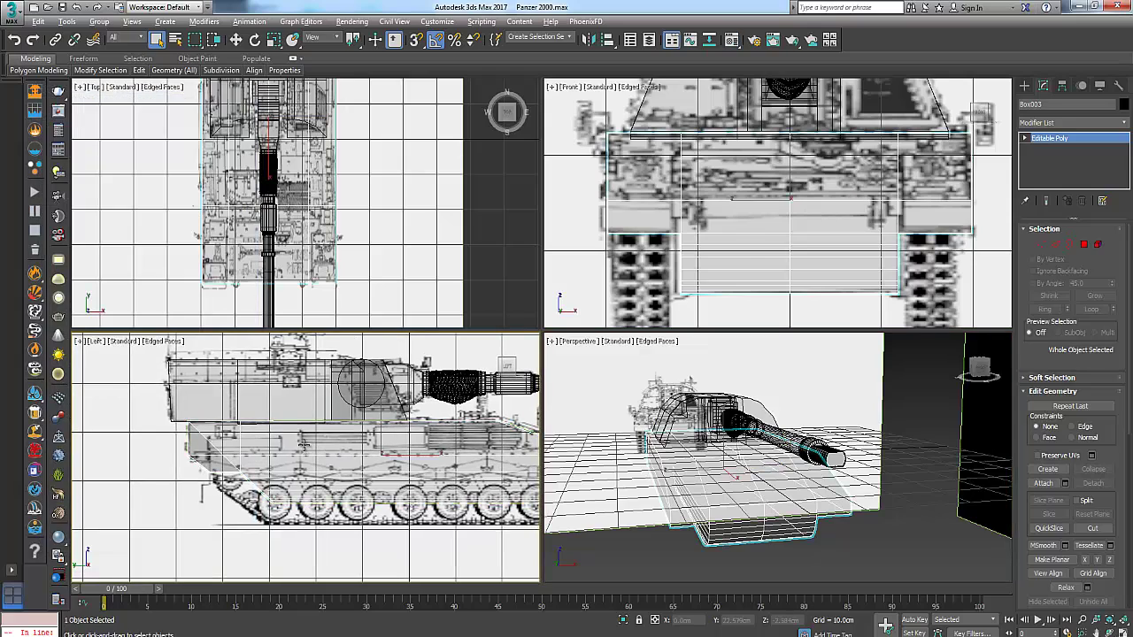
Compare the hull's side profile with the blueprint and examine the shape of its rear underside.
key("alt+w")
middle_click_drag(365, 398, 337, 450)
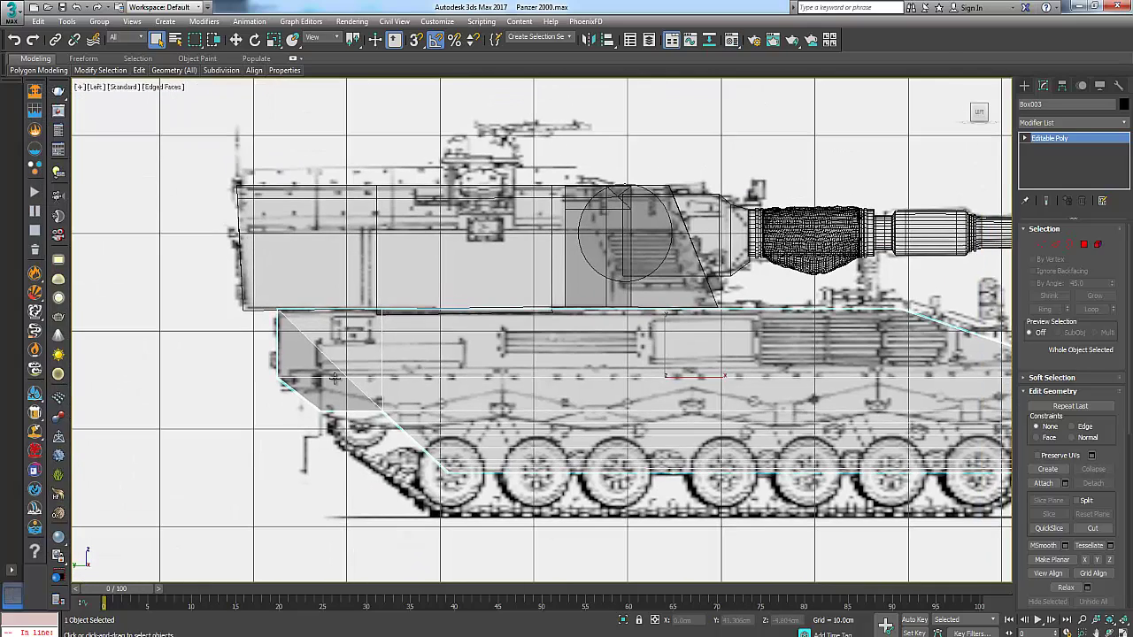
scroll(334, 378, "up", 3)
scroll(358, 386, "down", 6)
middle_click_drag(513, 421, 484, 430)
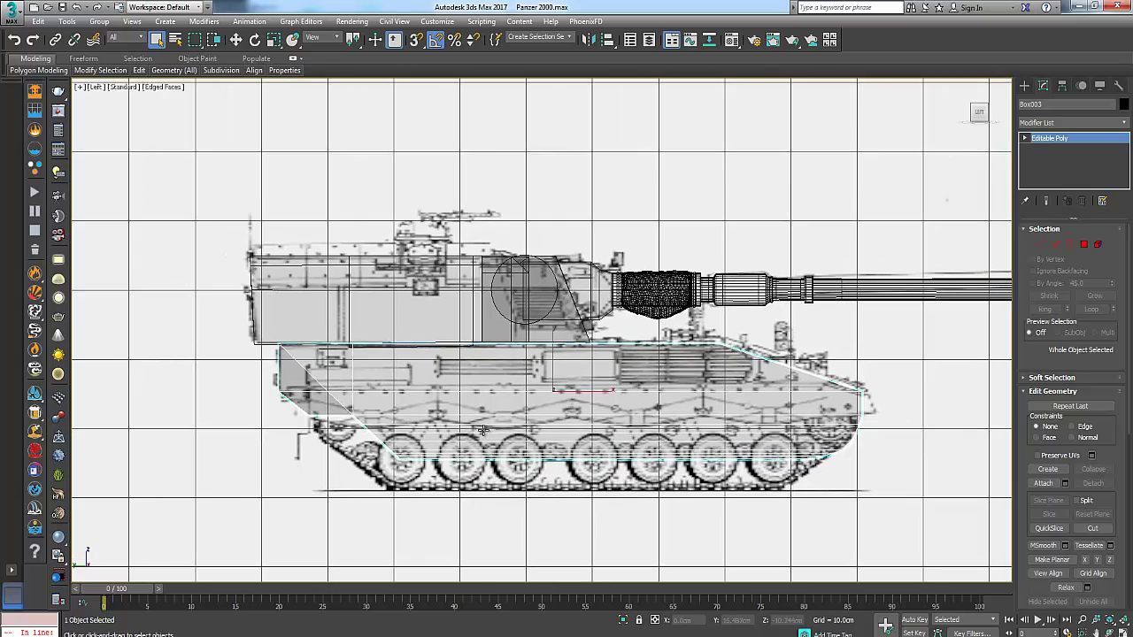
key("alt+w")
middle_click_drag(795, 457, 854, 460, "alt")
scroll(854, 460, "up", 5)
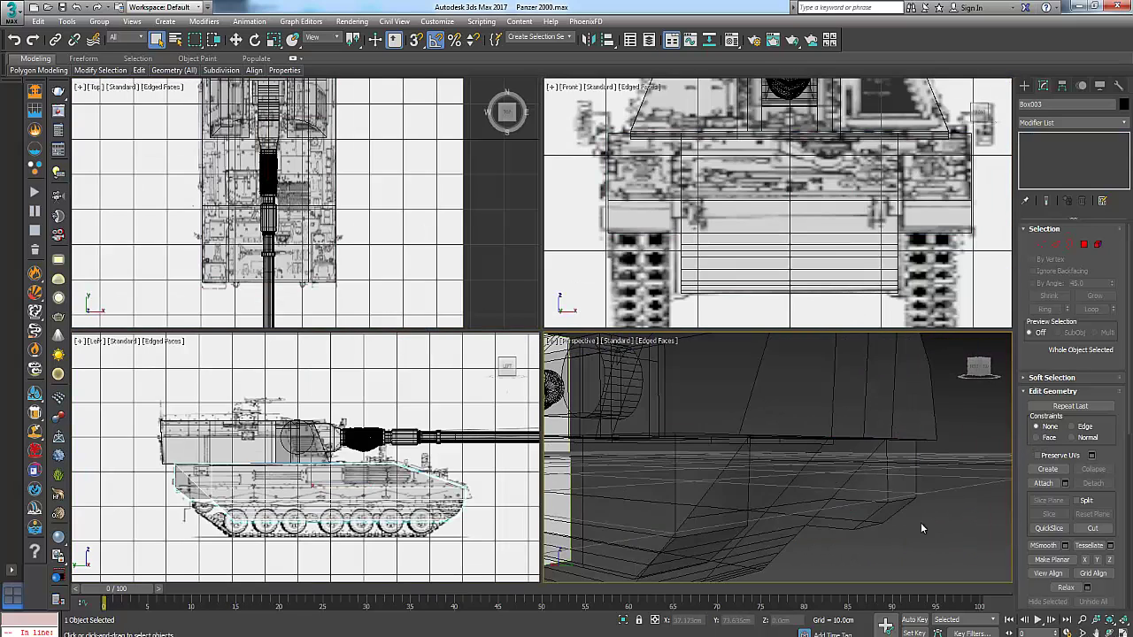
scroll(168, 484, "up", 5)
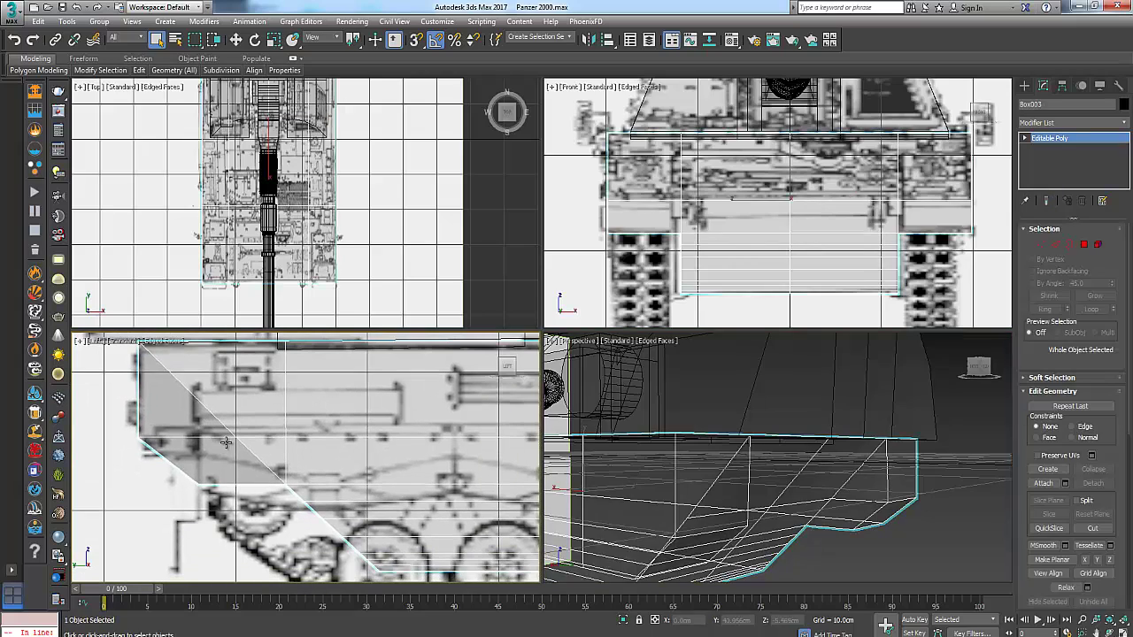
middle_click_drag(847, 473, 792, 471)
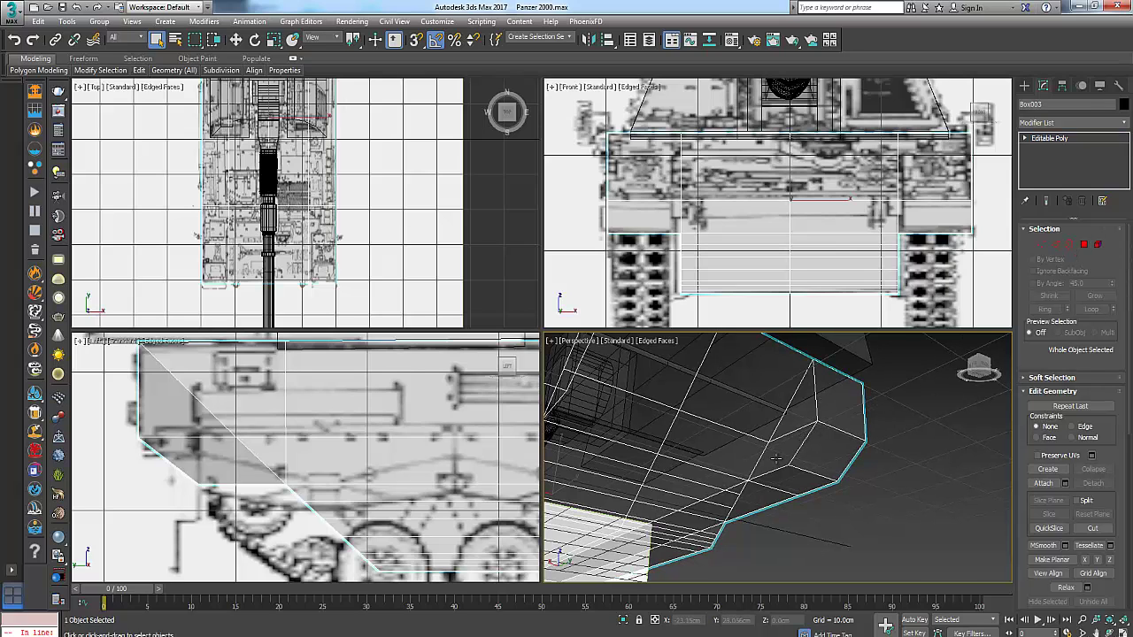
Turn on see-through display and delete the underside polygons of the hull's rear overhang on one side.
key("alt+x")
left_click(1086, 246)
left_click(809, 459)
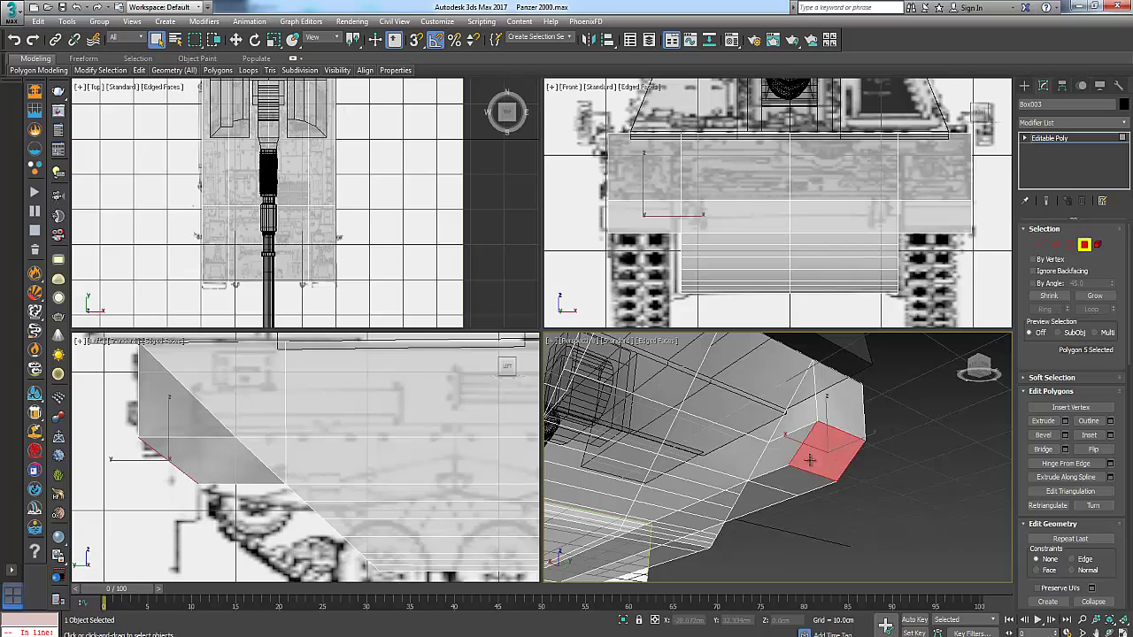
left_click(783, 455, "ctrl")
left_click(786, 480, "ctrl")
middle_click_drag(800, 469, 701, 492, "alt")
left_click(810, 461, "ctrl")
middle_click_drag(811, 461, 881, 468, "alt")
key("alt+w")
middle_click_drag(590, 335, 278, 358)
scroll(622, 408, "up", 3)
scroll(610, 408, "down", 5)
key("Delete")
Extend the front border edge of the rear underside opening straight up about 2.9 cm as a new wall.
middle_click_drag(403, 354, 541, 293, "alt")
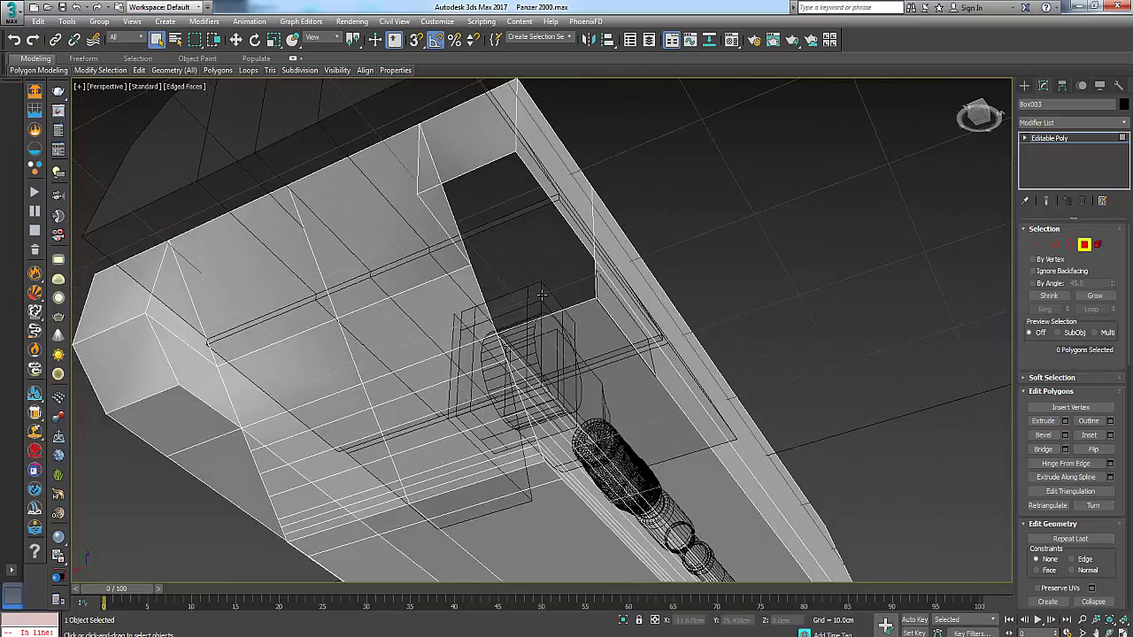
scroll(542, 294, "up", 3)
left_click(1055, 245)
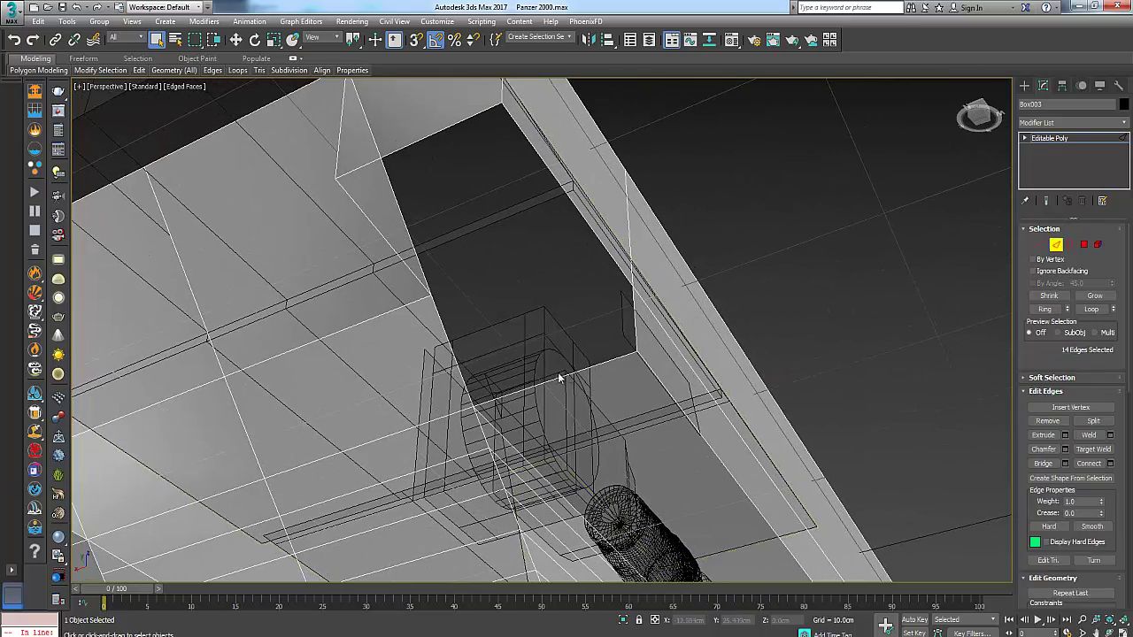
left_click(563, 374)
middle_click_drag(563, 374, 331, 121, "alt")
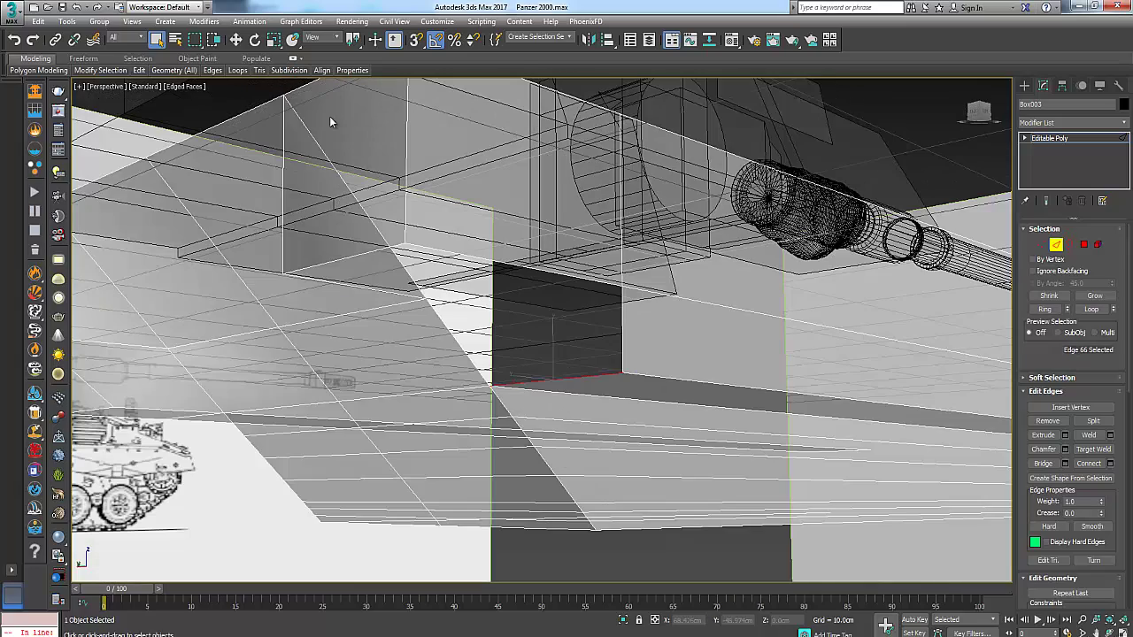
left_click(235, 40)
scroll(615, 405, "down", 1)
key("alt+w")
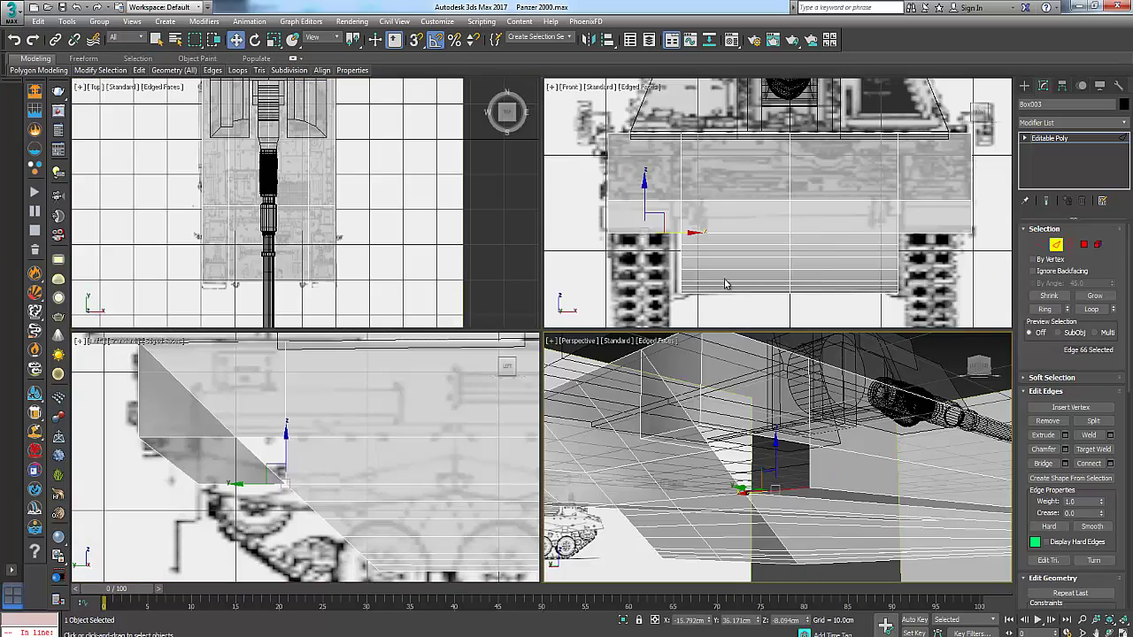
right_click(187, 496)
scroll(282, 465, "up", 2)
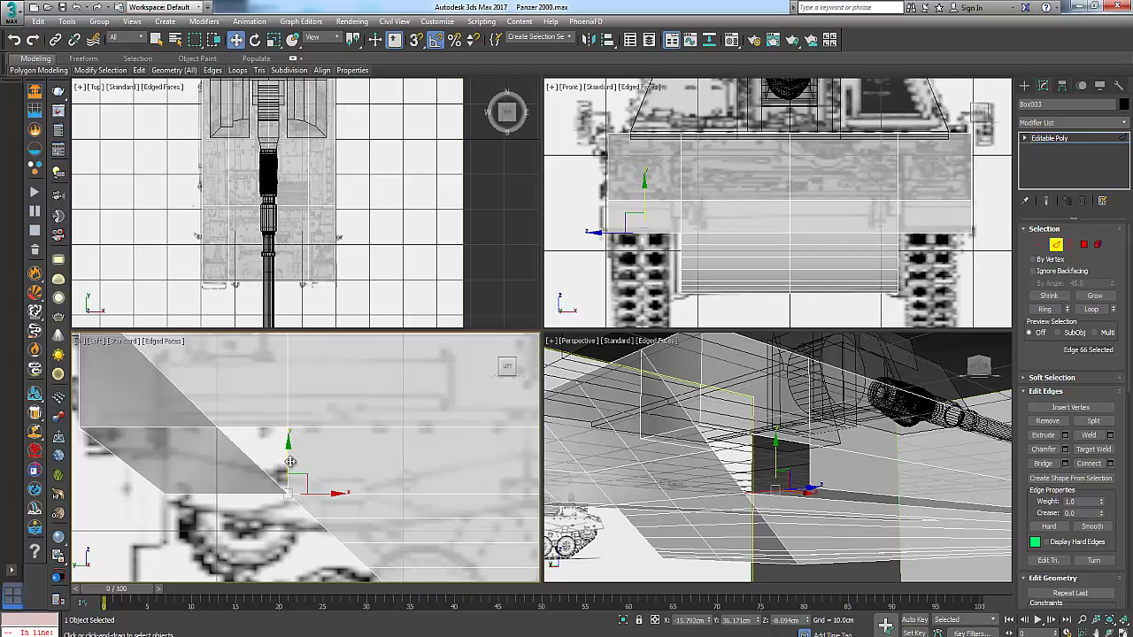
left_click_drag(287, 445, 302, 401)
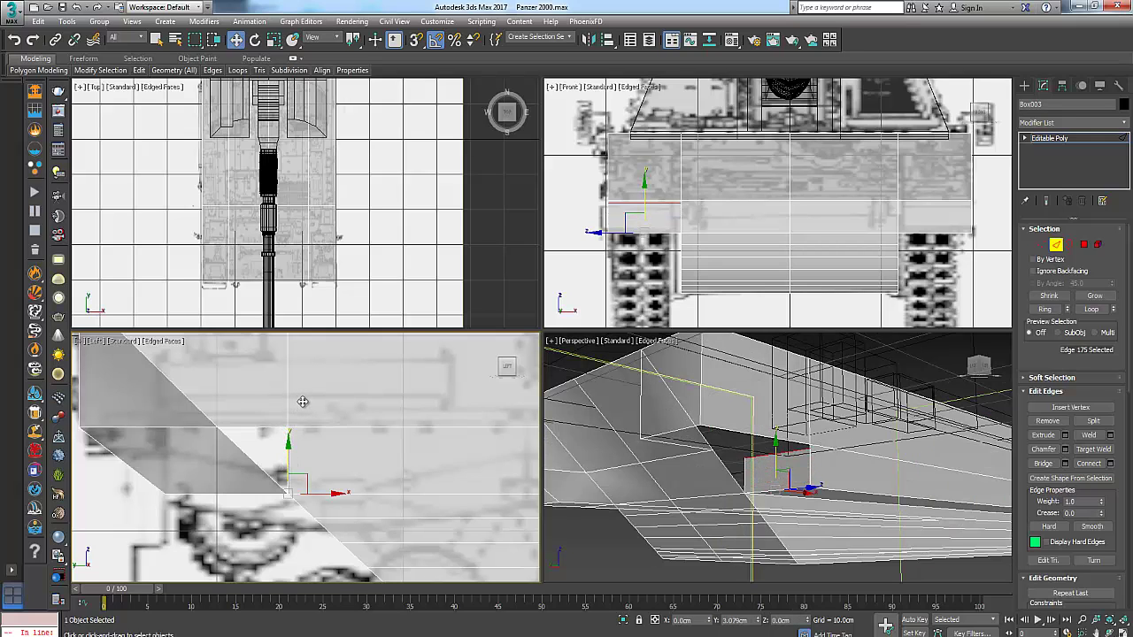
Extend the rear border edge of the opening forward about 10.9 cm to lie close to the new wall.
right_click(779, 460)
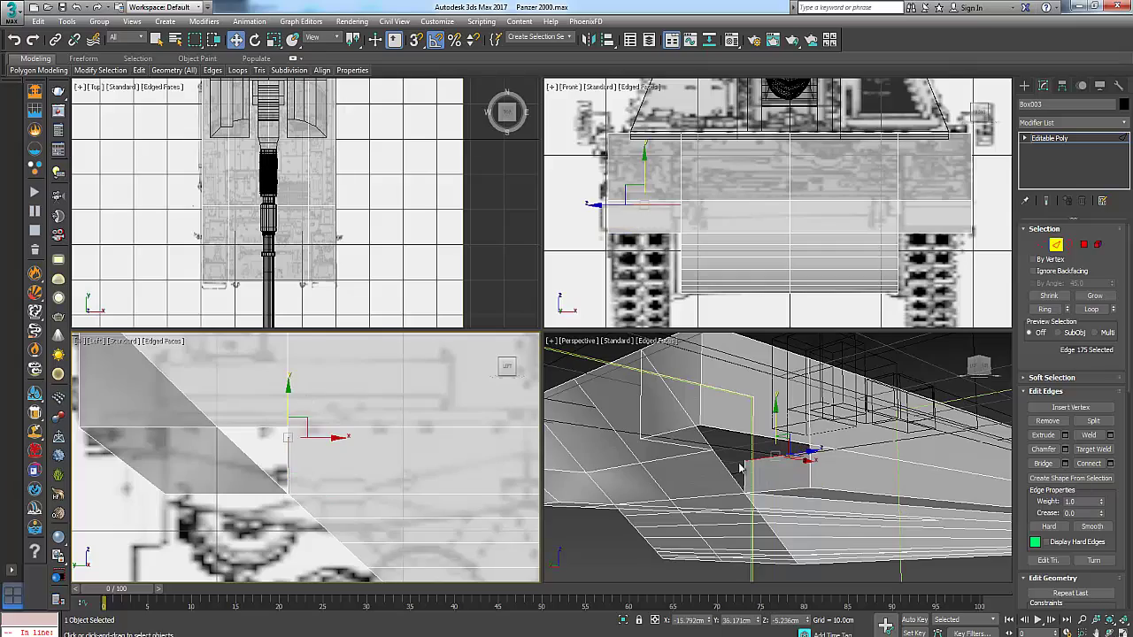
scroll(787, 457, "up", 2)
key("alt+w")
middle_click_drag(583, 358, 602, 382, "alt")
left_click(309, 164)
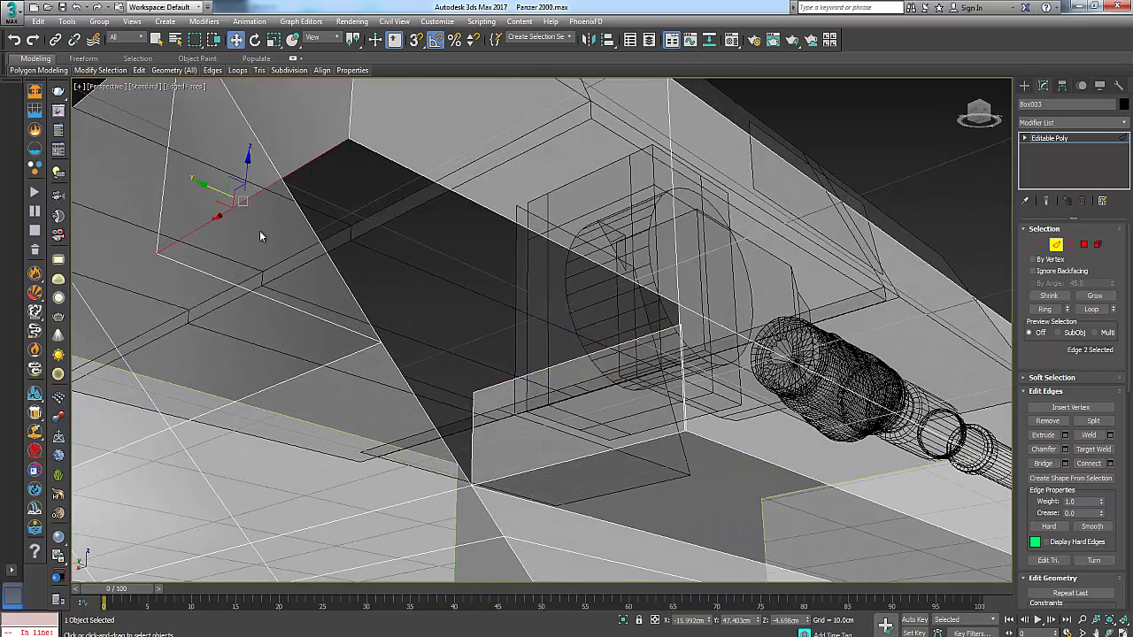
left_click(458, 301)
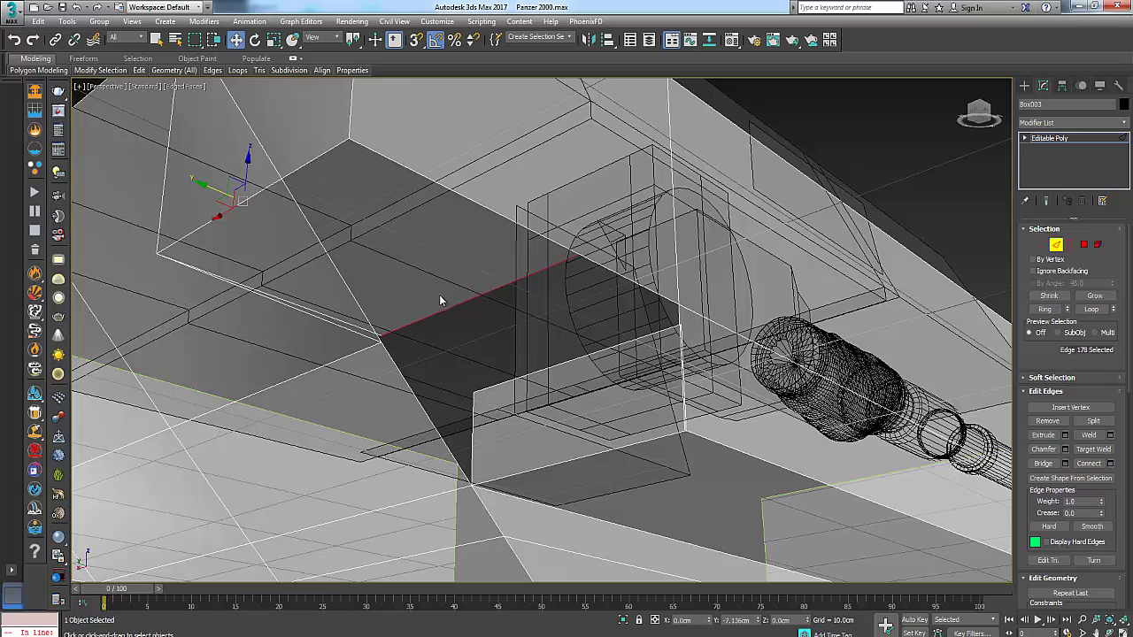
middle_click_drag(549, 331, 416, 352, "alt")
left_click_drag(381, 333, 523, 357)
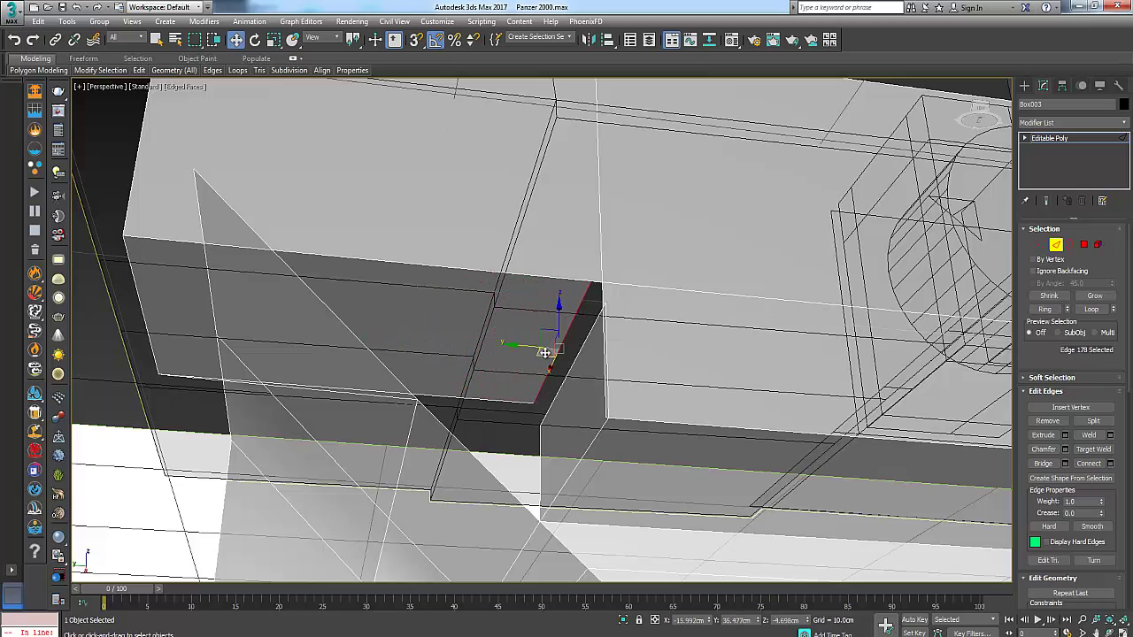
mouse_move(546, 351)
middle_mouse_down("alt")
mouse_move(591, 346)
mouse_move(564, 357)
middle_mouse_up("alt")
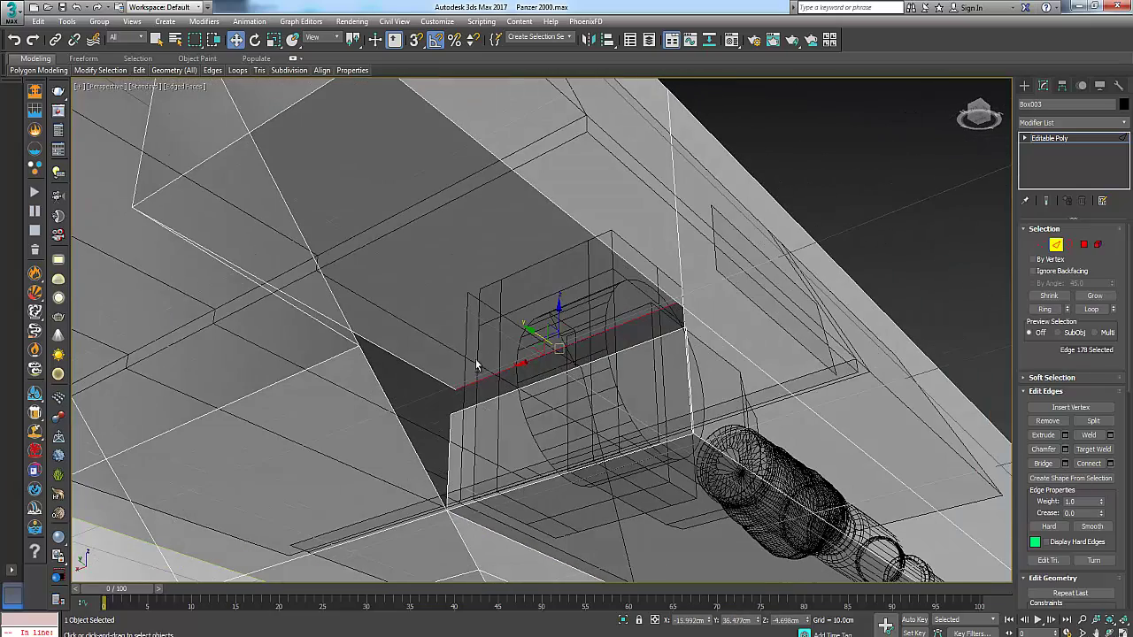
middle_click_drag(476, 365, 748, 373, "alt")
Switch to vertex editing, assign the opaque ddd material to the hull and turn off see-through display.
left_click(1042, 245)
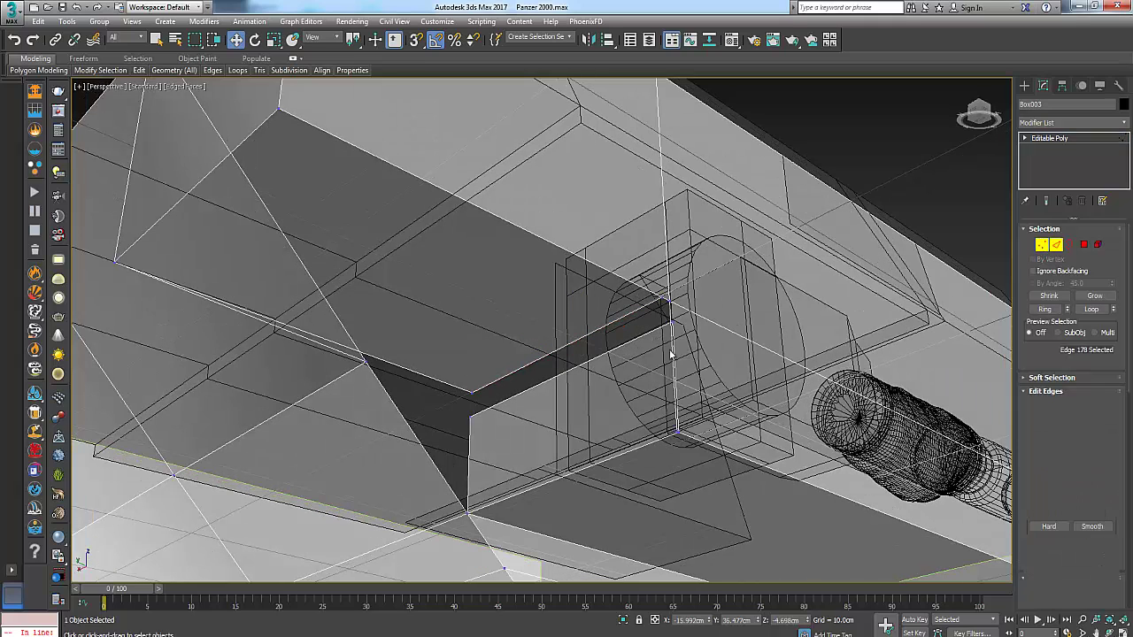
key("m")
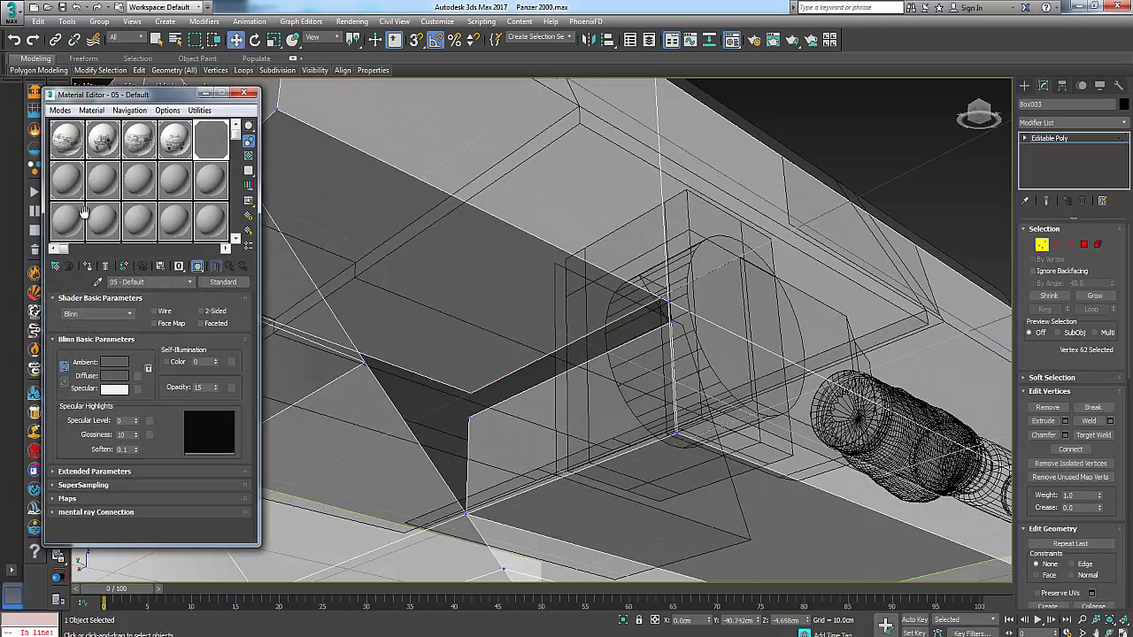
left_click(67, 184)
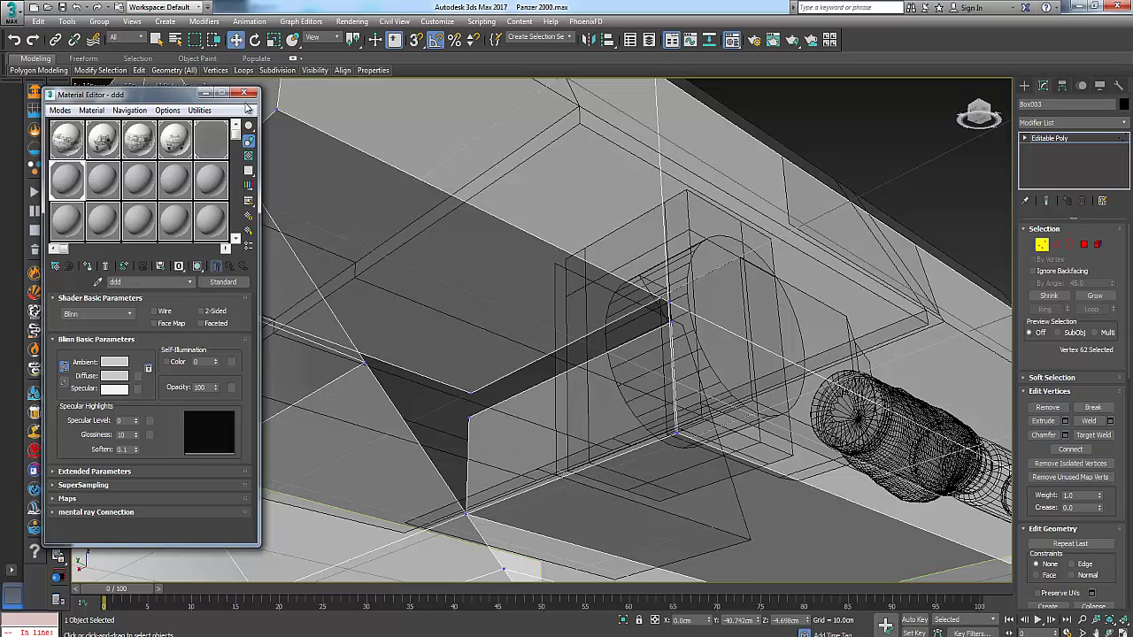
key("m")
key("alt+x")
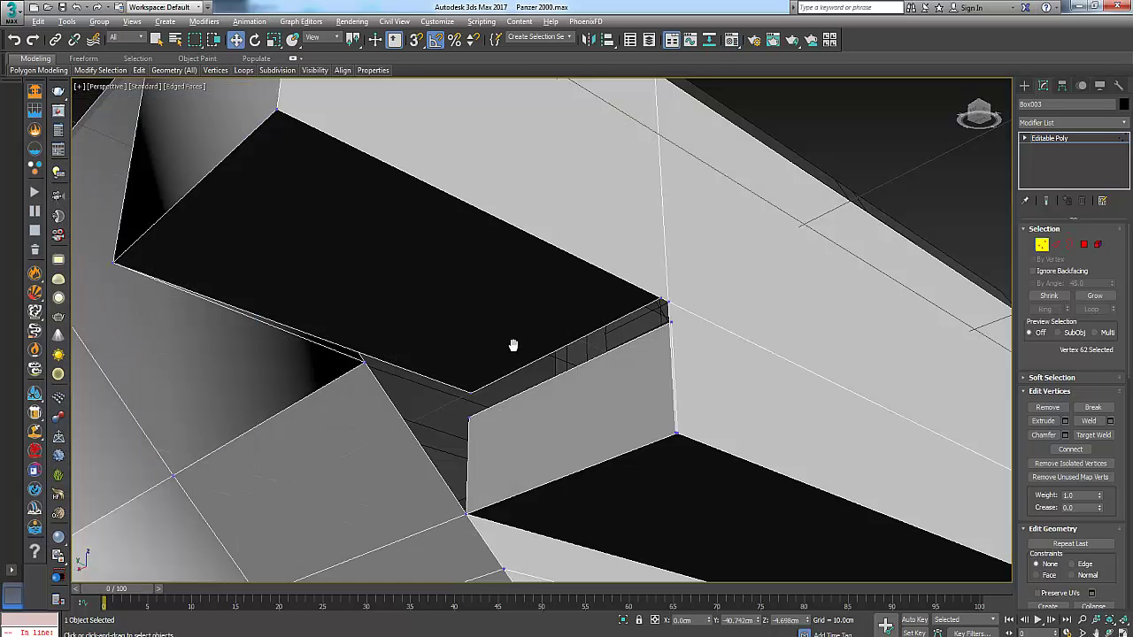
Target-weld the new wall's upper outer vertex to the adjacent hull side vertex.
left_click(721, 357)
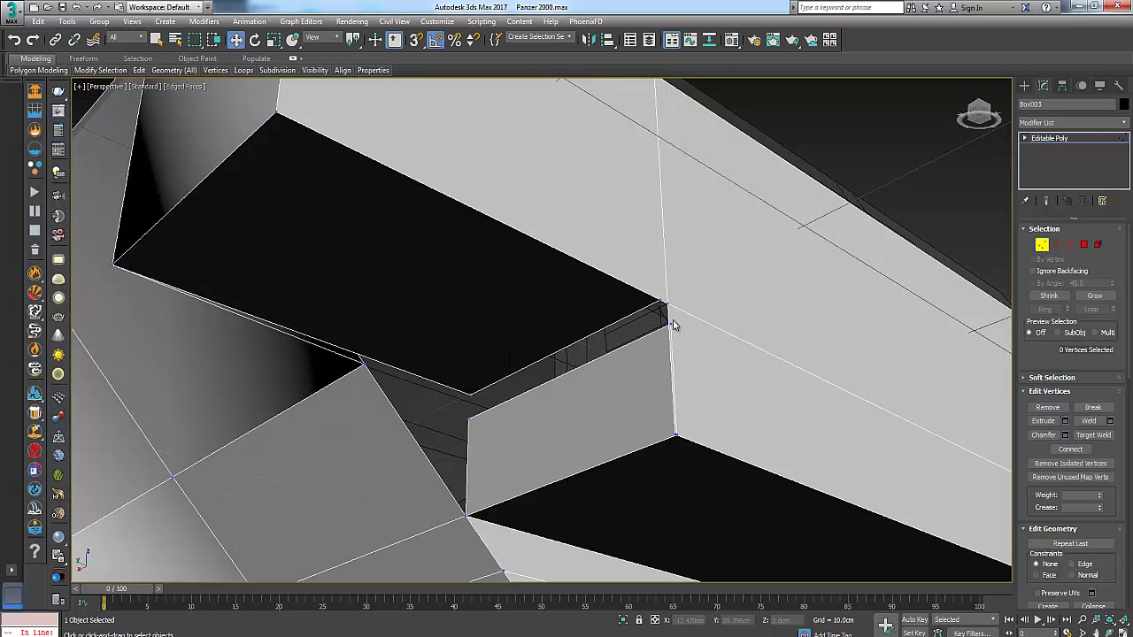
left_click(667, 324)
right_click(686, 334)
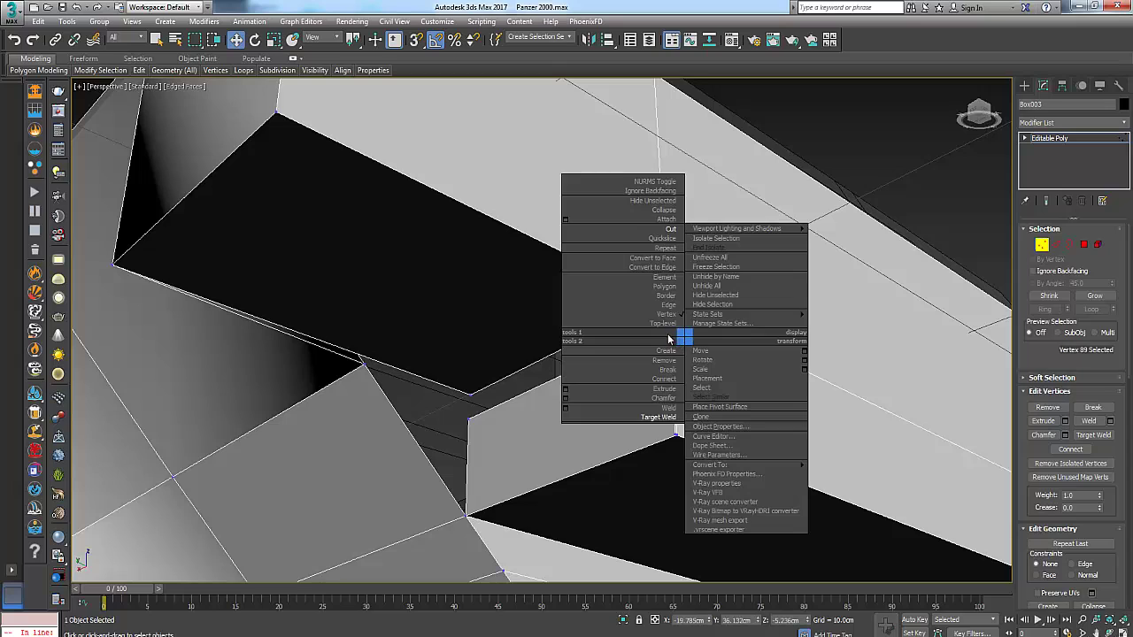
left_click(639, 423)
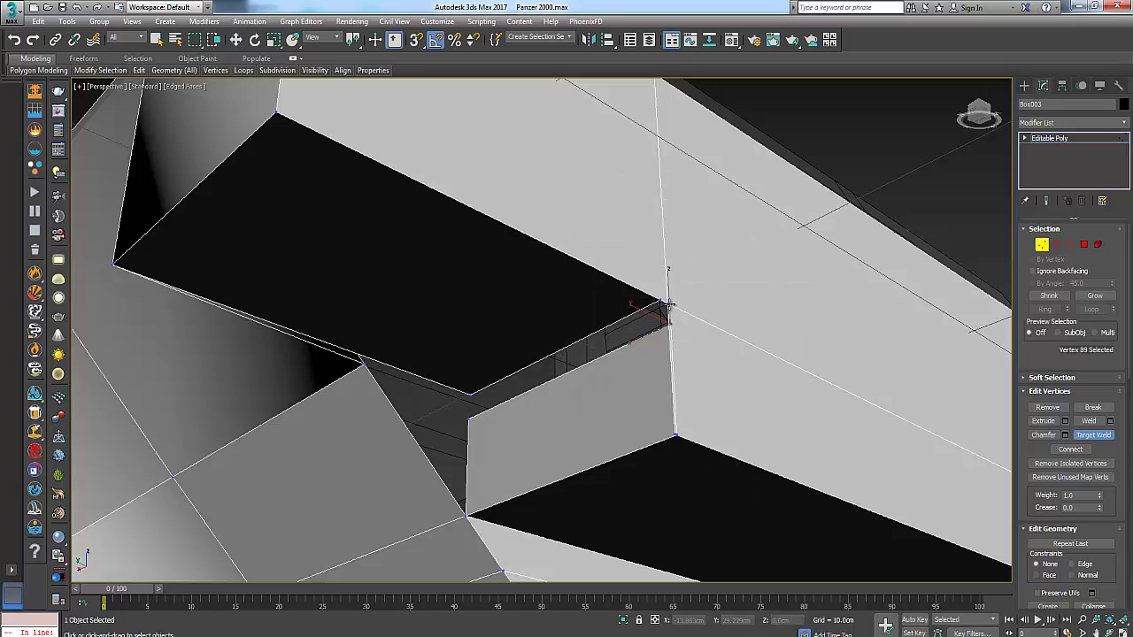
left_click(669, 304)
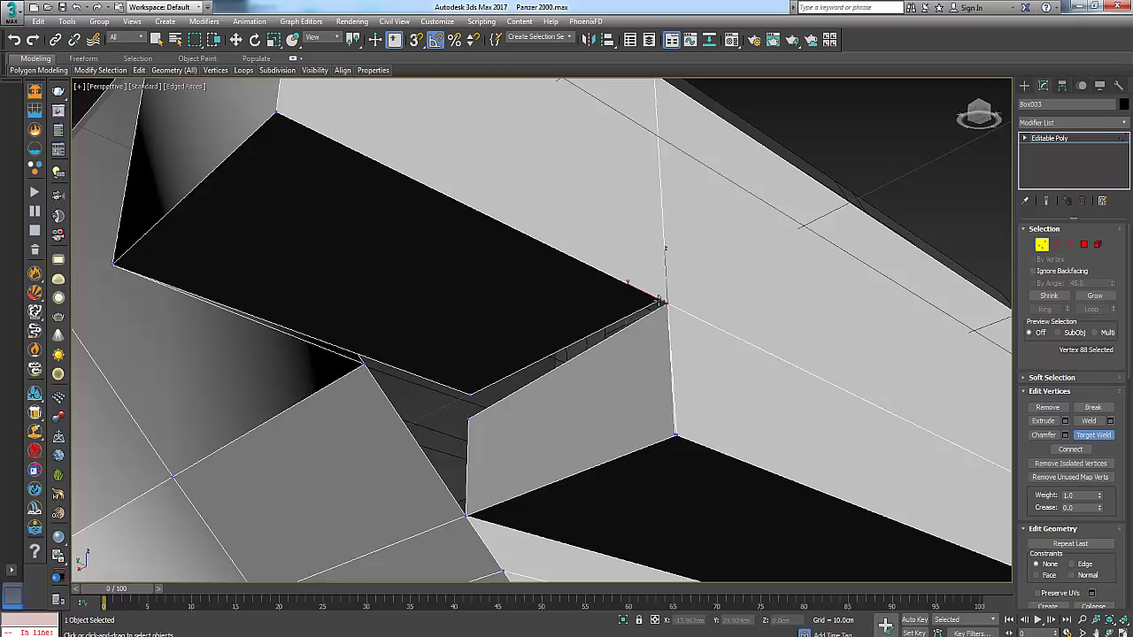
Target-weld the front outer and inner corner vertices of the rear underside panel to the new wall's upper corners.
left_click(670, 310)
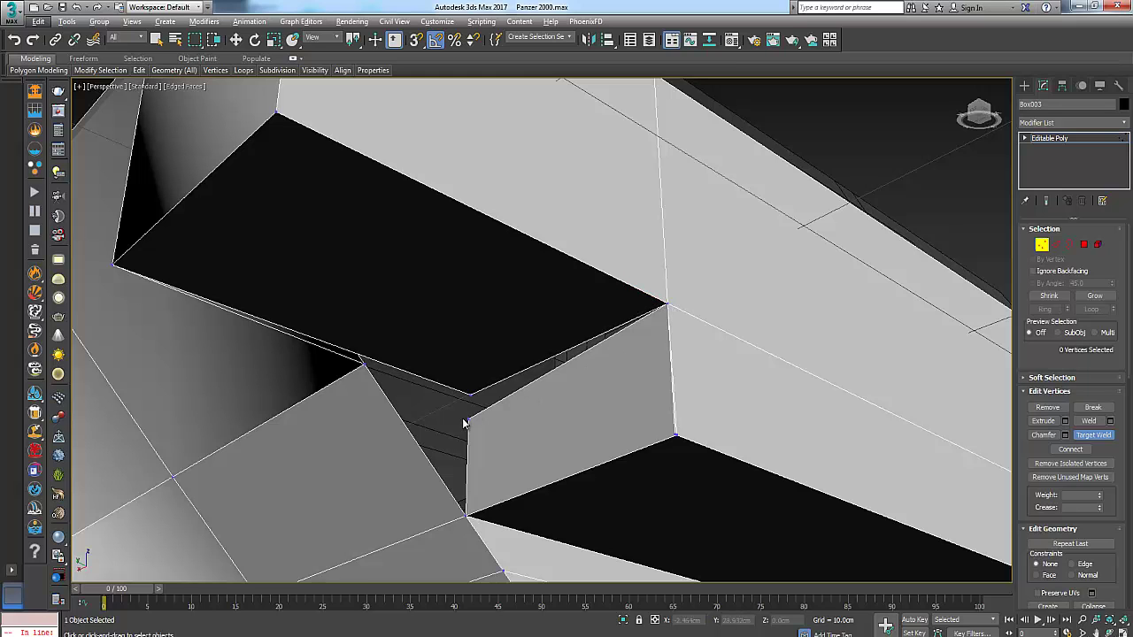
middle_click_drag(487, 391, 576, 375, "alt")
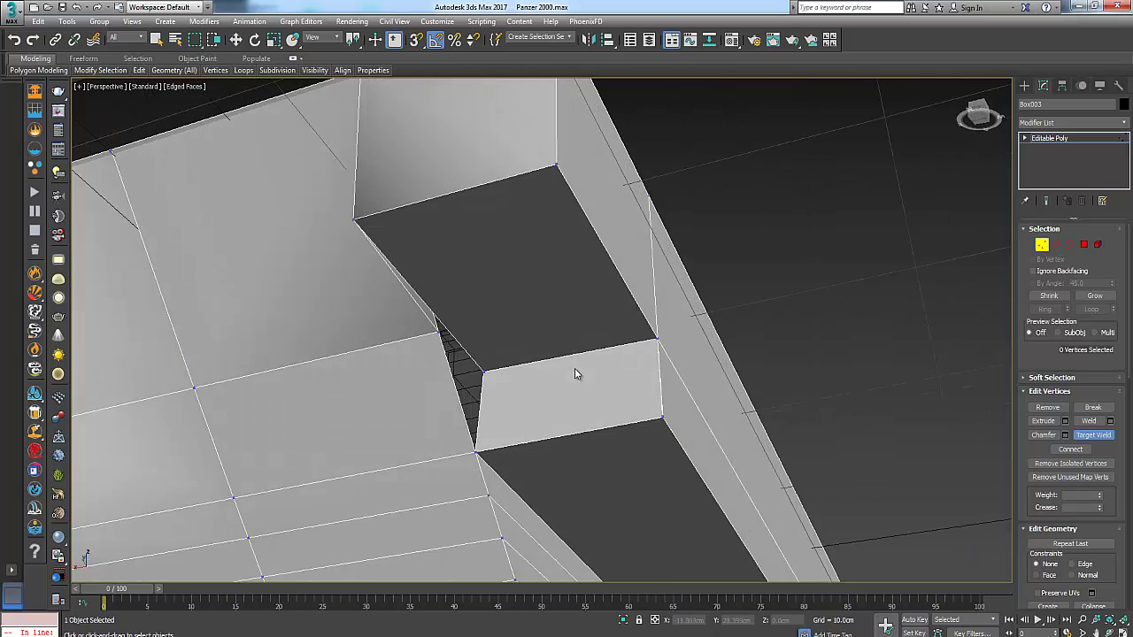
scroll(460, 349, "up", 4)
key("w")
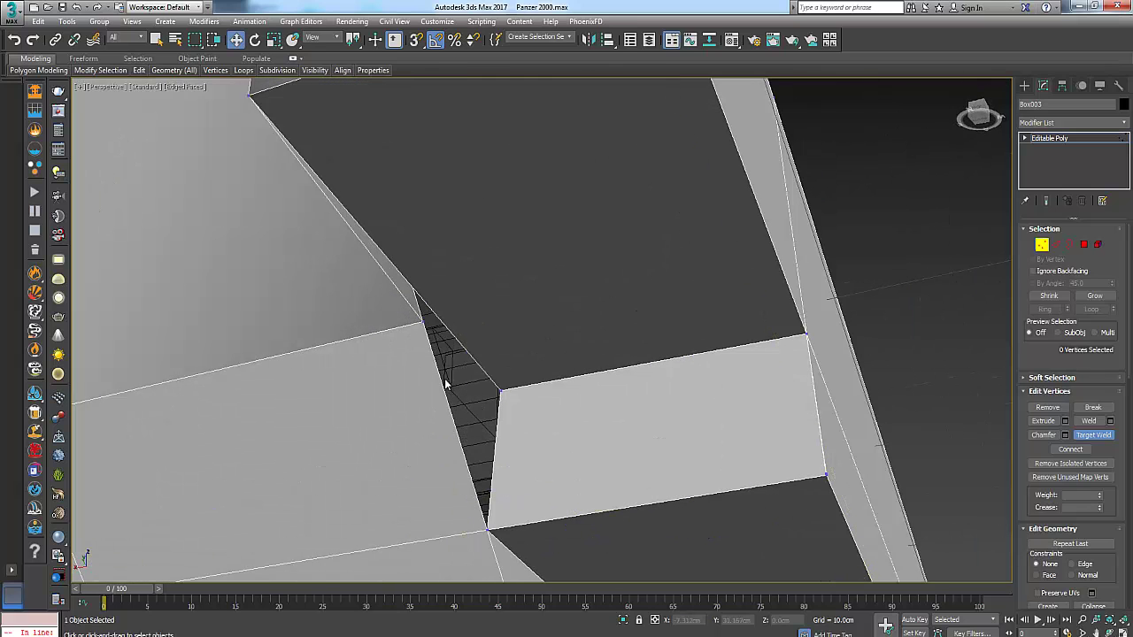
scroll(468, 380, "down", 5)
middle_click_drag(500, 382, 511, 388)
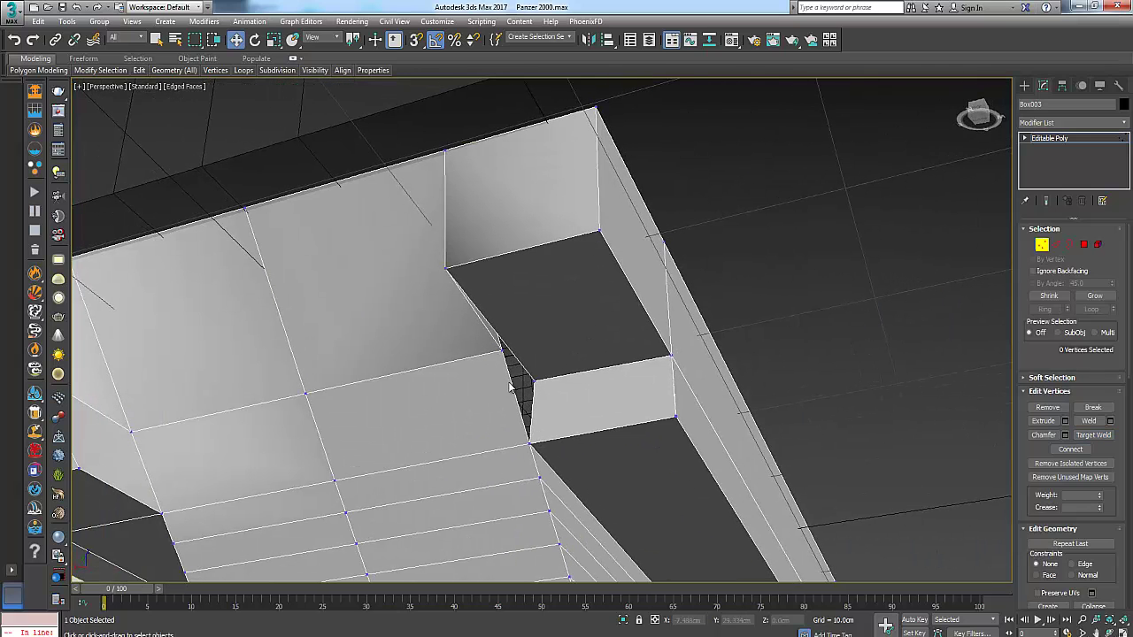
middle_click_drag(577, 368, 600, 368, "alt")
Connect the ring of lengthwise edges across the rear underside panel with 1 segment, pinch 0 and slide 37.
key("2")
left_click(573, 331)
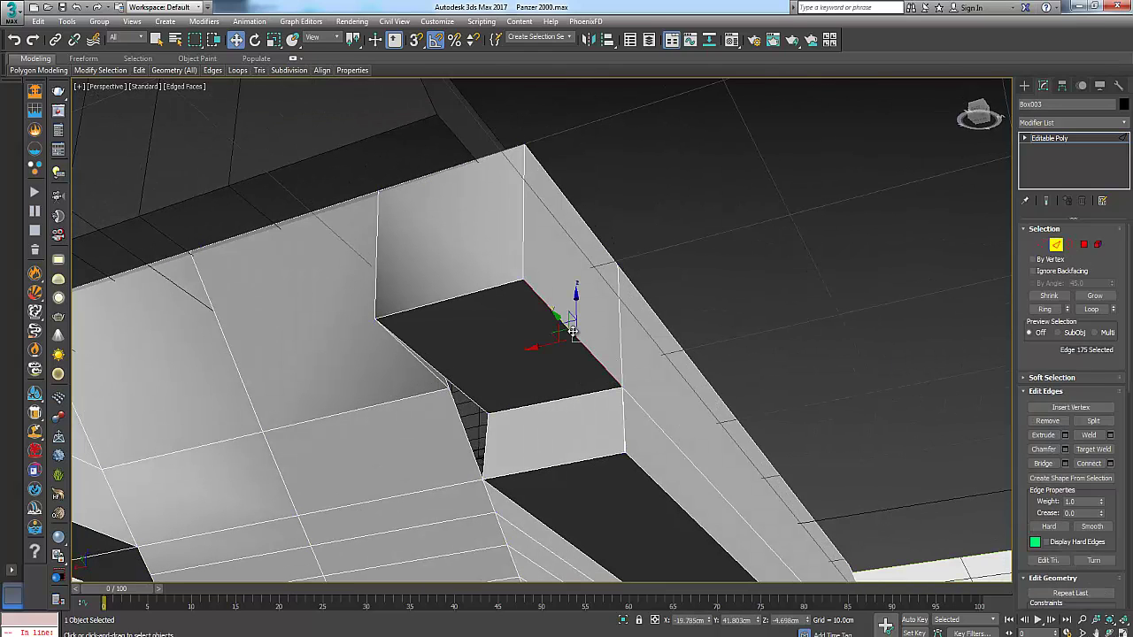
left_click(1045, 310)
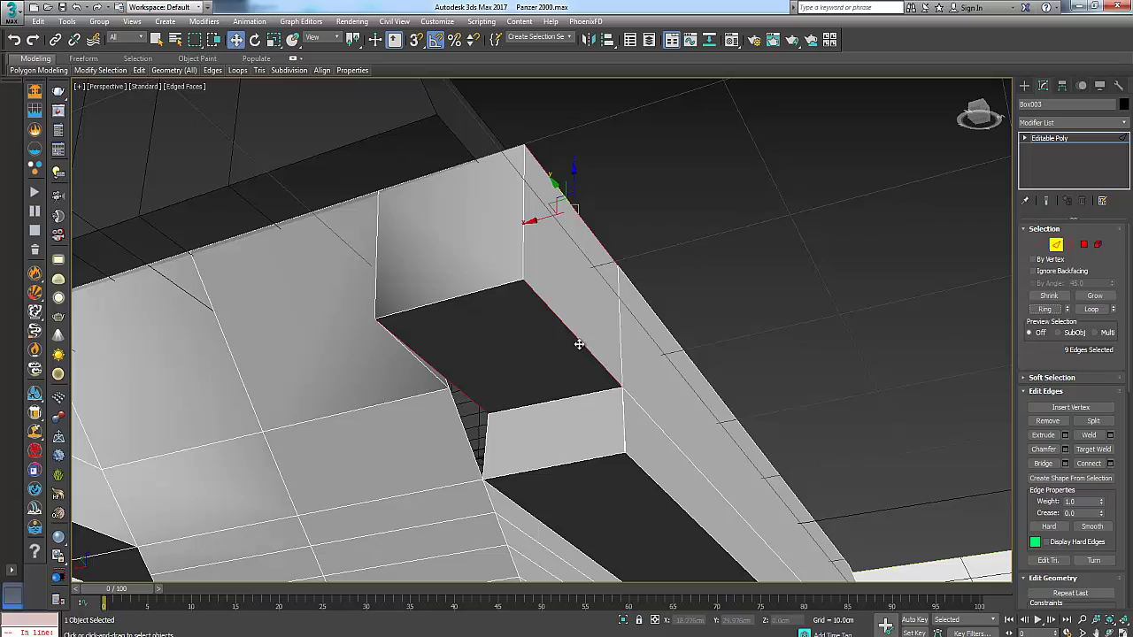
scroll(581, 350, "down", 3)
middle_click_drag(584, 356, 618, 373, "alt")
scroll(536, 433, "up", 5)
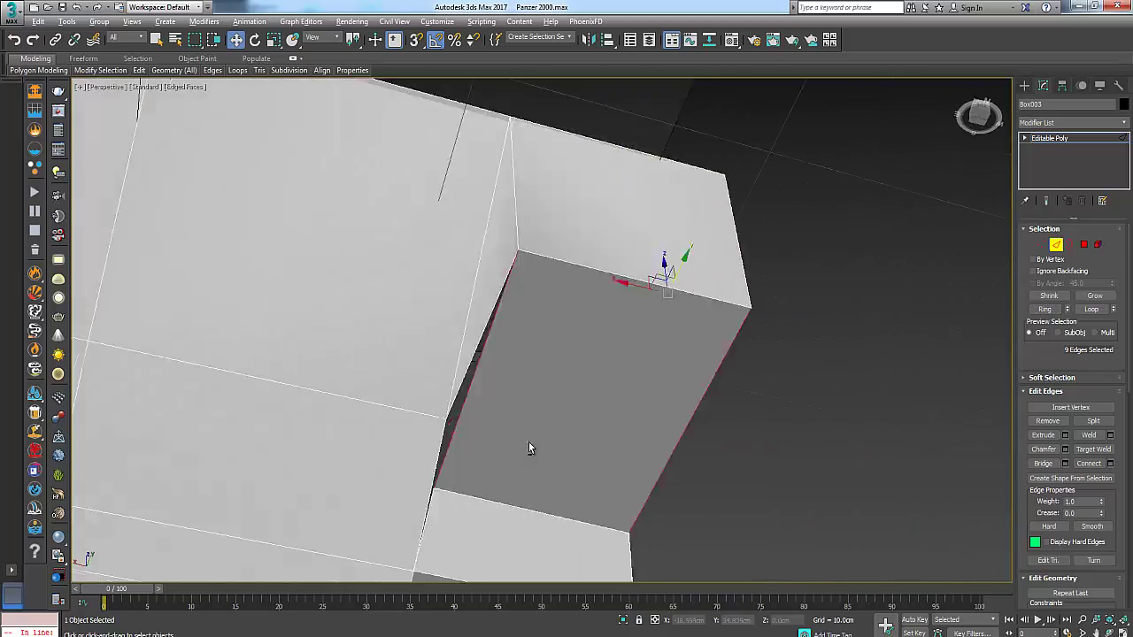
middle_click_drag(528, 442, 485, 450, "alt")
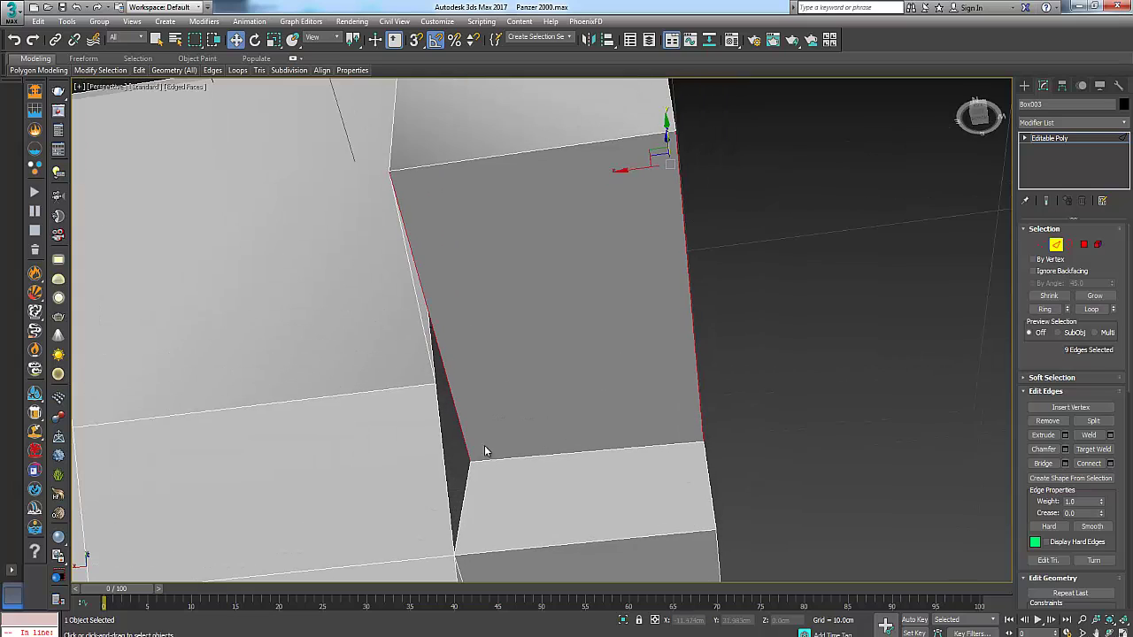
left_click(1110, 464)
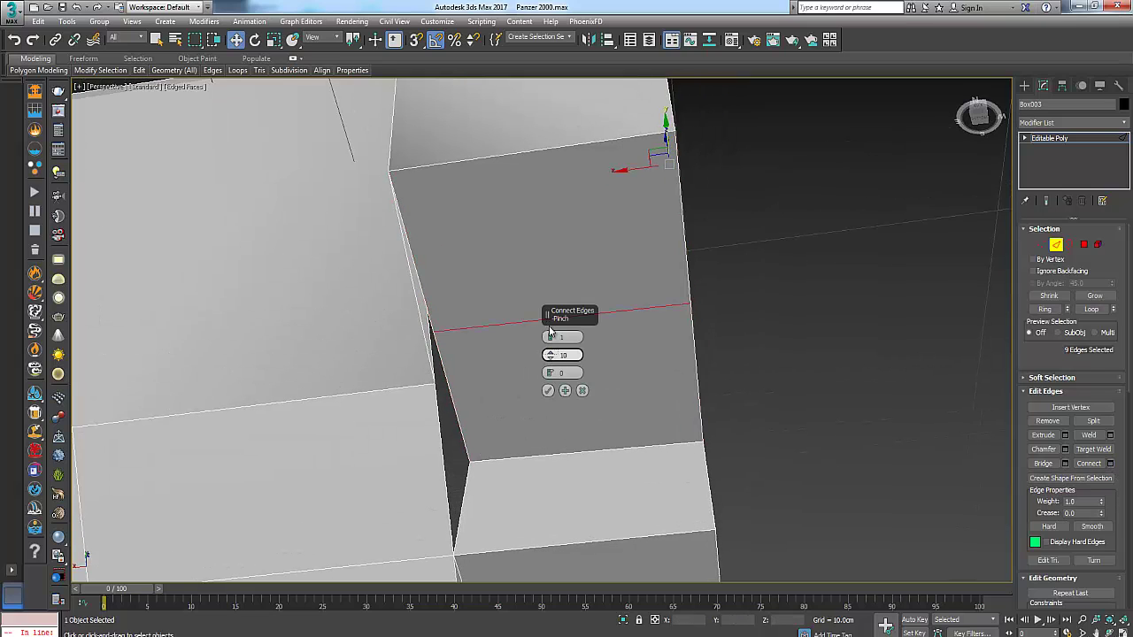
left_click_drag(549, 375, 558, 457)
left_click_drag(555, 320, 555, 283)
middle_click_drag(493, 433, 452, 437, "alt")
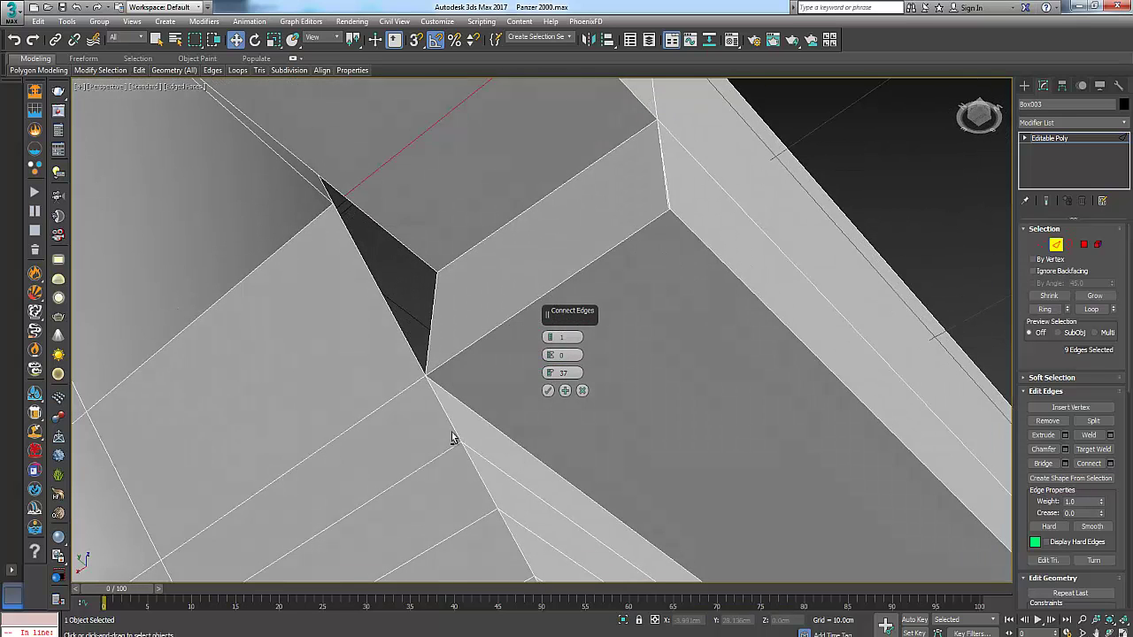
left_click(548, 391)
Target-weld the new cross edge's inner vertex to the adjacent hull corner at the top of the triangular gap.
middle_click_drag(398, 245, 404, 263)
left_click(158, 41)
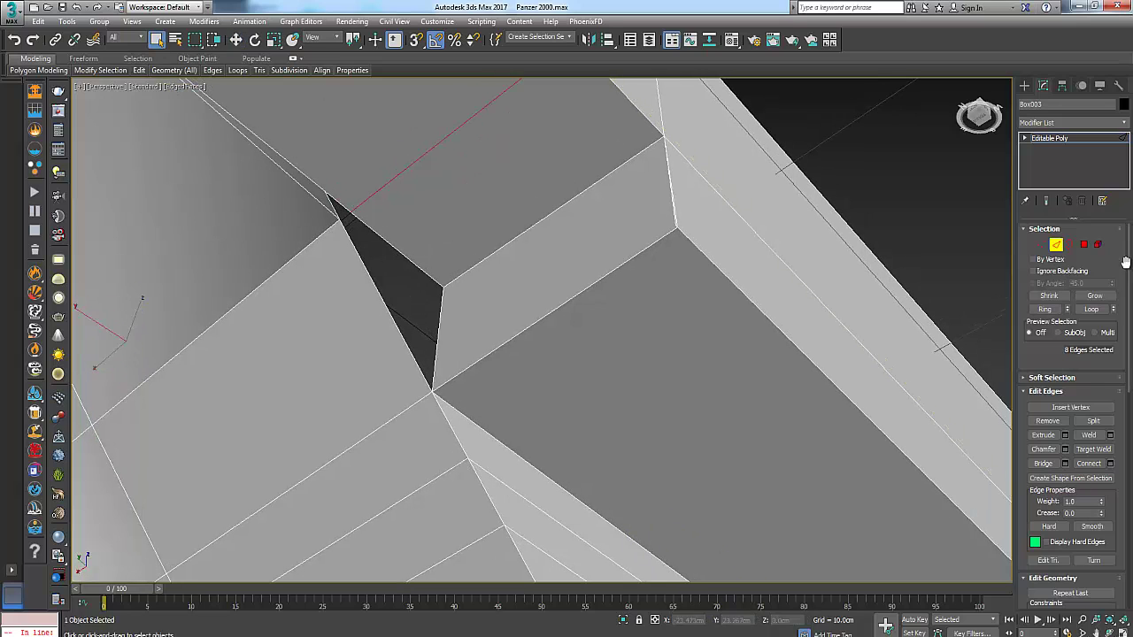
left_click(1042, 244)
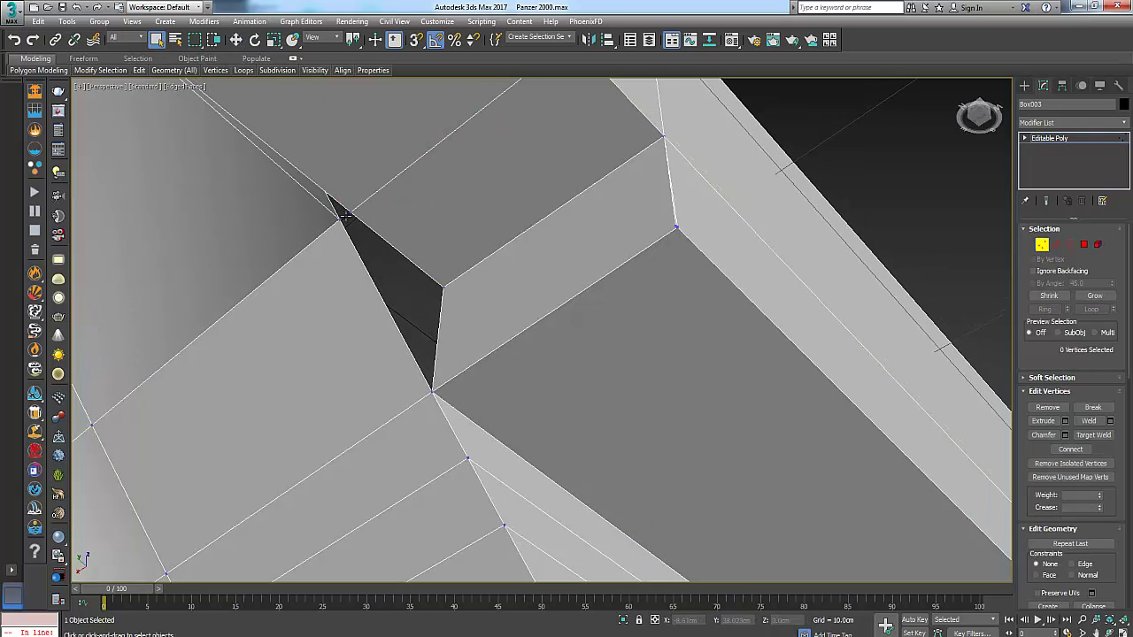
left_click(353, 211)
middle_click_drag(353, 211, 475, 314)
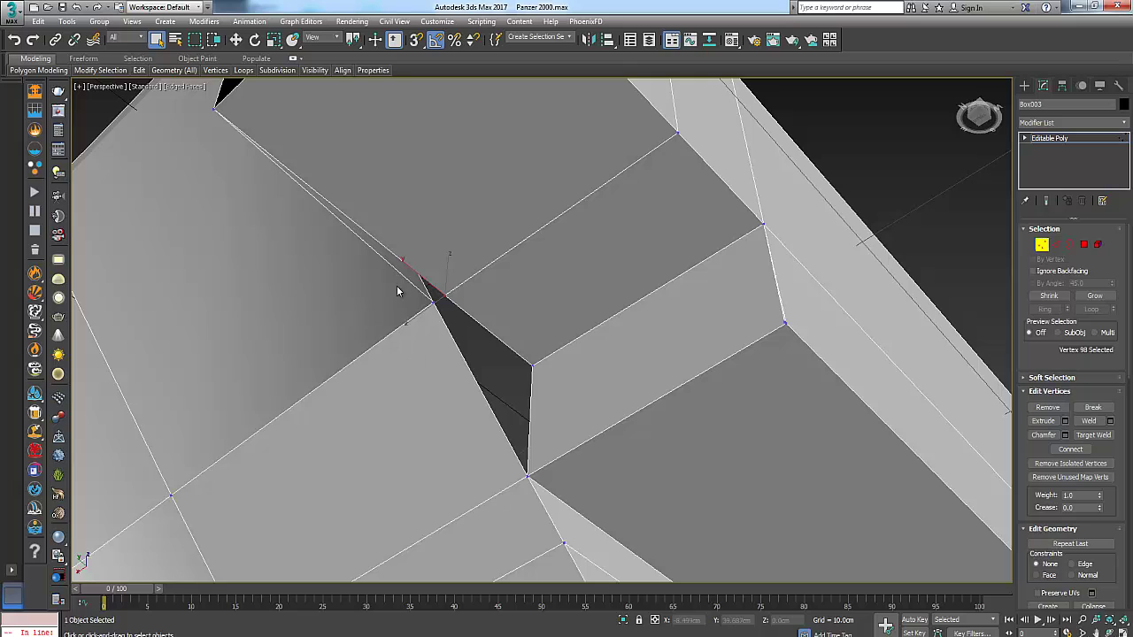
right_click(518, 235)
left_click(489, 303)
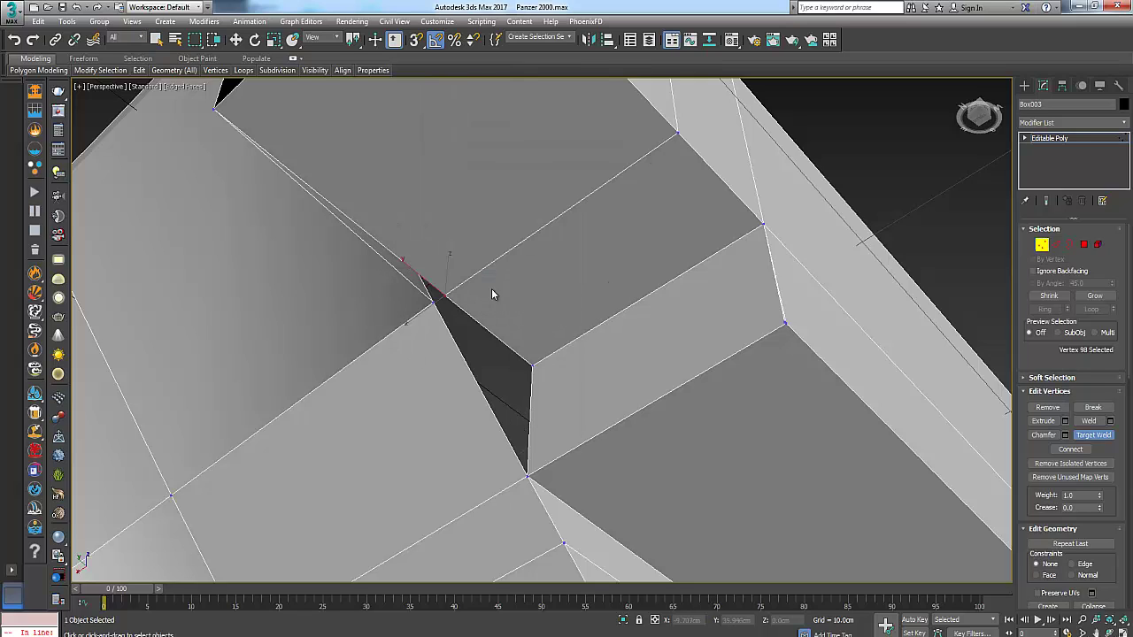
left_click(432, 303)
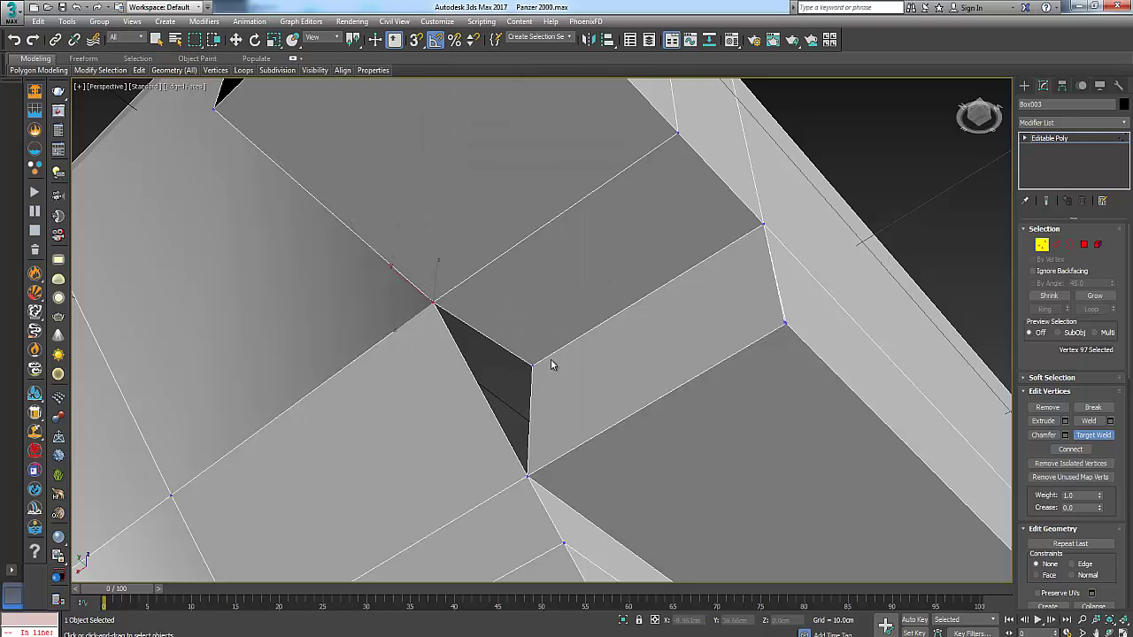
scroll(571, 359, "down", 3)
middle_click_drag(602, 375, 528, 379, "alt")
scroll(513, 362, "up", 3)
scroll(513, 362, "down", 3)
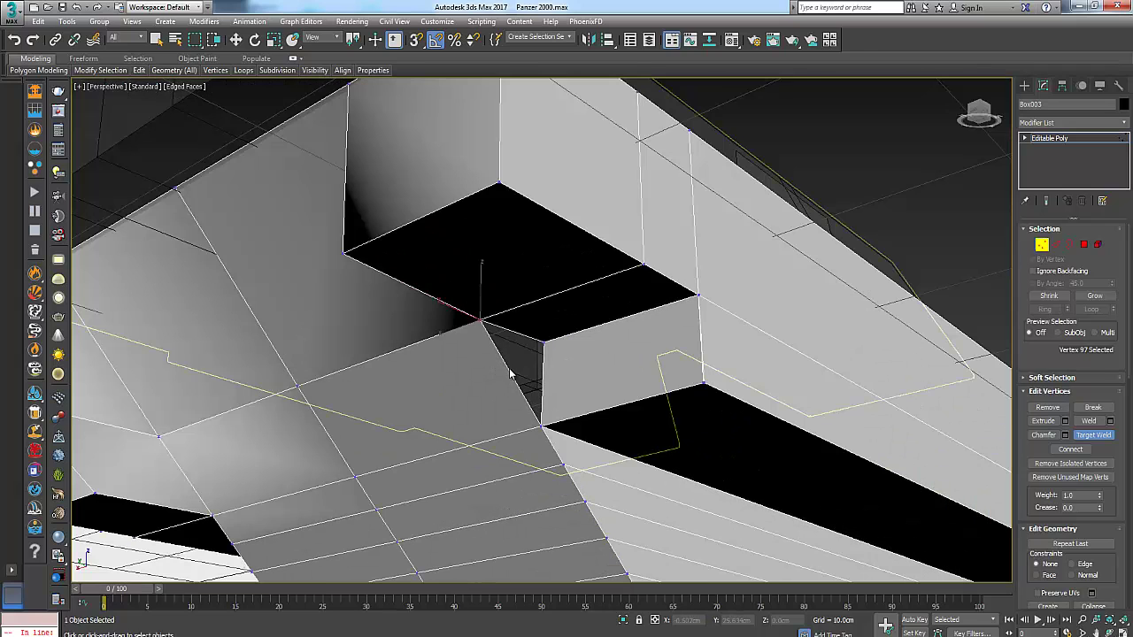
right_click(531, 386)
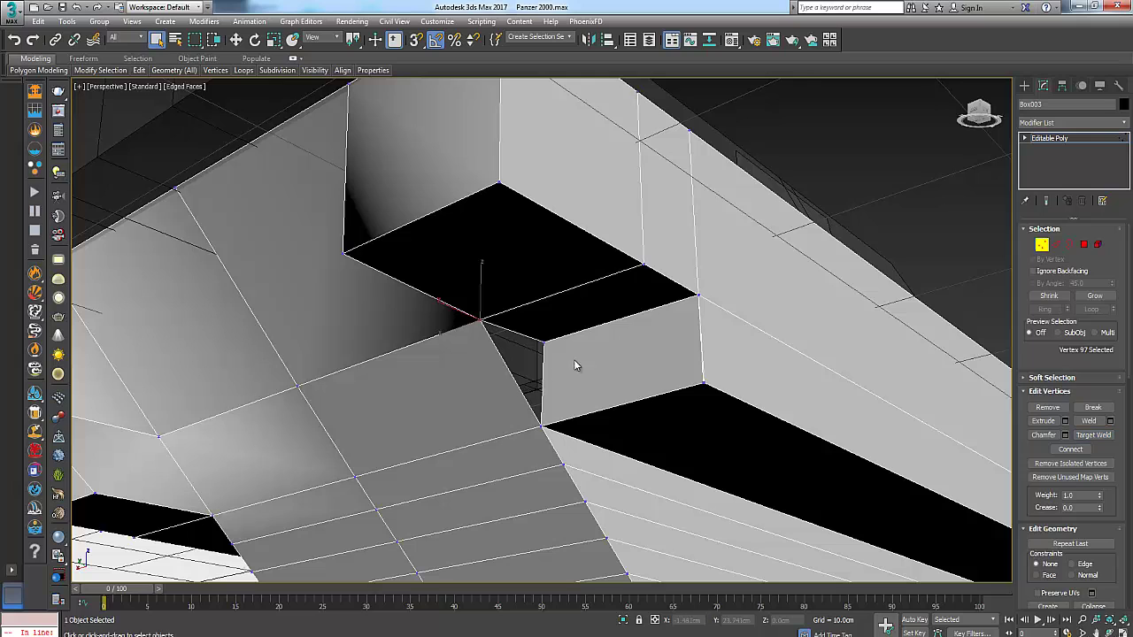
In the Top view, select all hull vertices to the right of the centreline and delete that half.
scroll(643, 358, "down", 4)
key("alt+w")
scroll(345, 196, "down", 3)
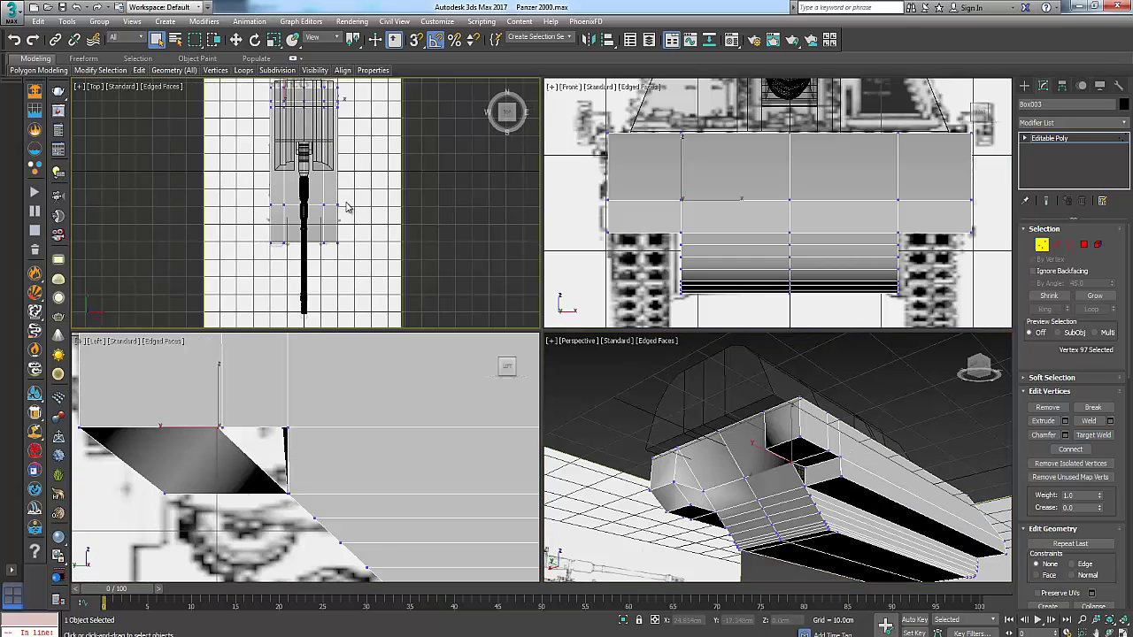
middle_click_drag(346, 205, 348, 246)
key("alt+w")
middle_click_drag(542, 306, 473, 313)
scroll(493, 373, "up", 5)
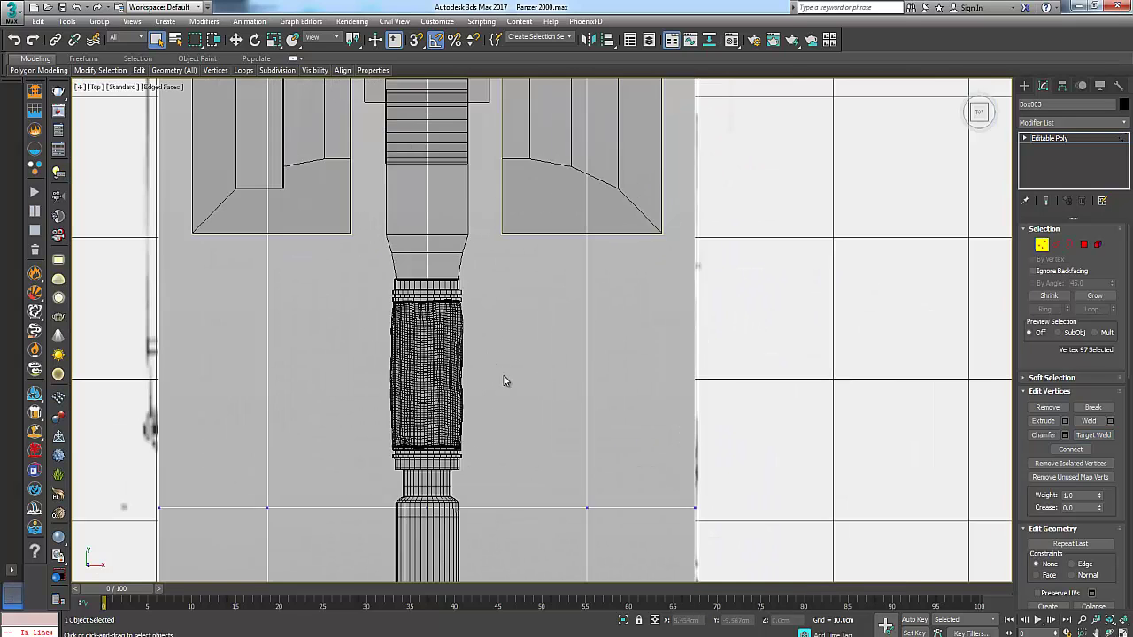
scroll(502, 362, "down", 5)
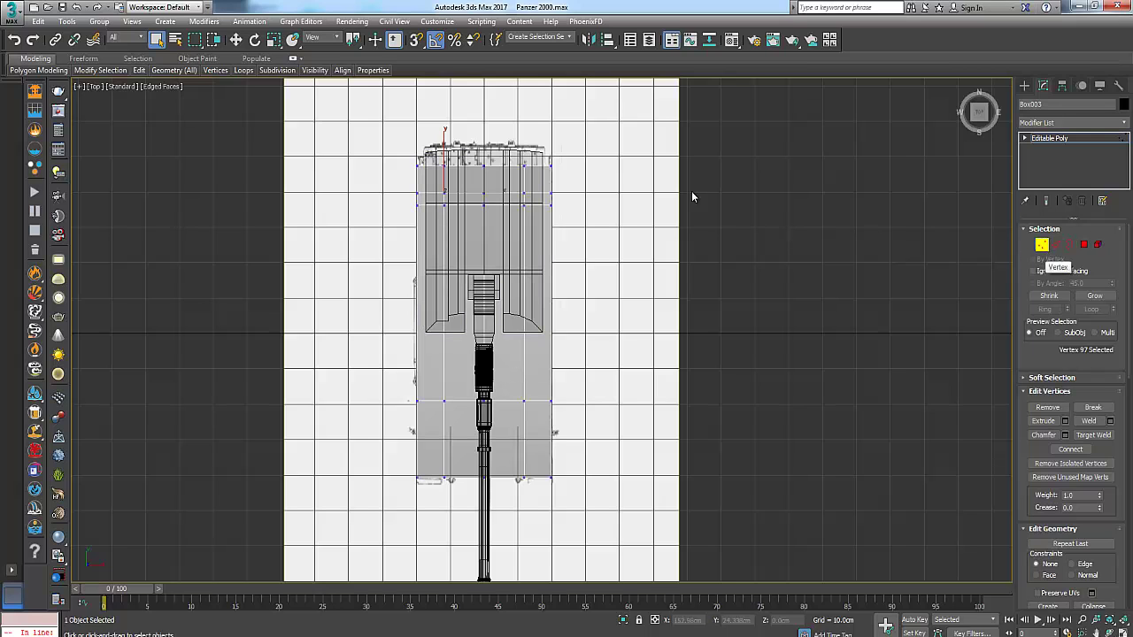
left_click_drag(655, 133, 520, 485)
left_click(522, 483)
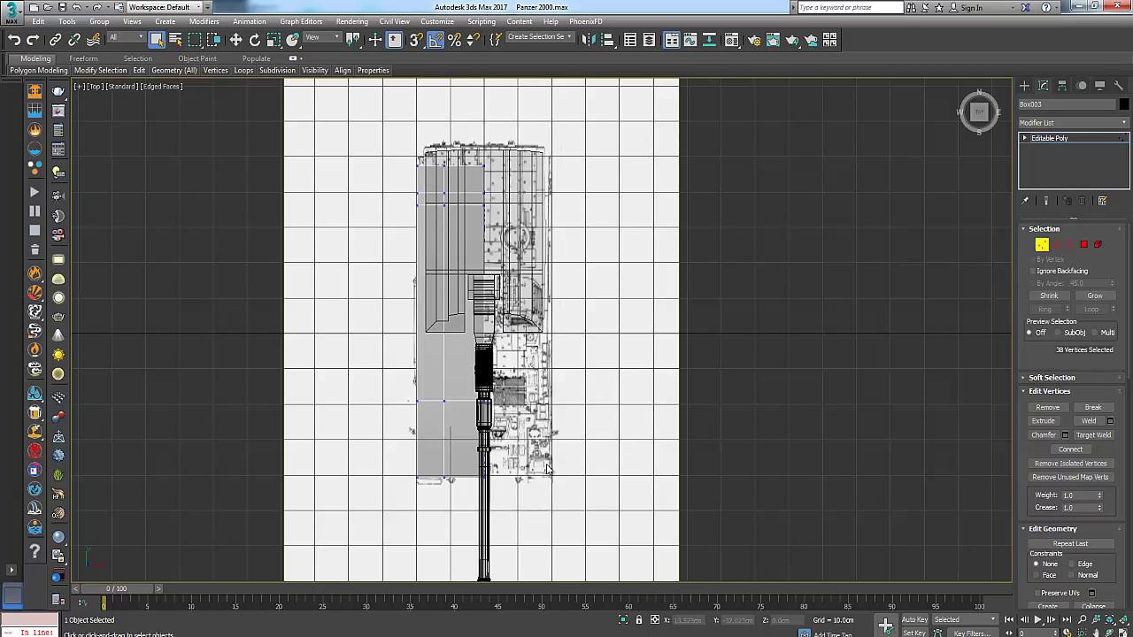
Connect the two side edges of the sloped rear face beside the triangular gap with 1 segment, pinch 0 and slide 0.
key("alt+w")
middle_click_drag(801, 487, 752, 461)
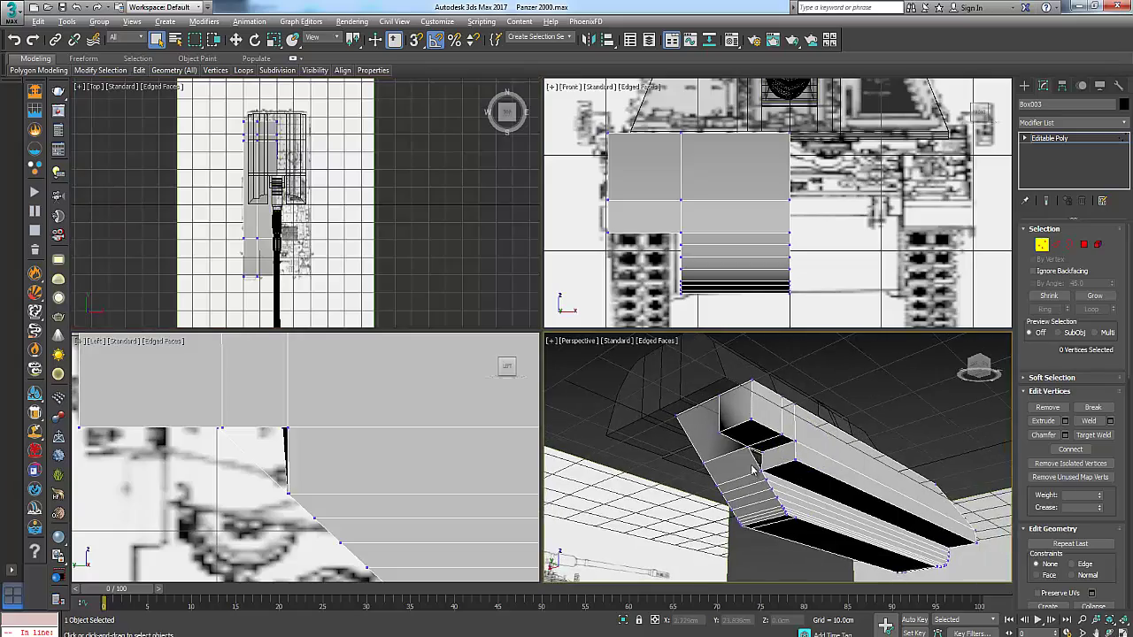
key("alt+w")
middle_click_drag(701, 399, 680, 381, "alt")
scroll(458, 303, "up", 3)
scroll(458, 304, "up", 4)
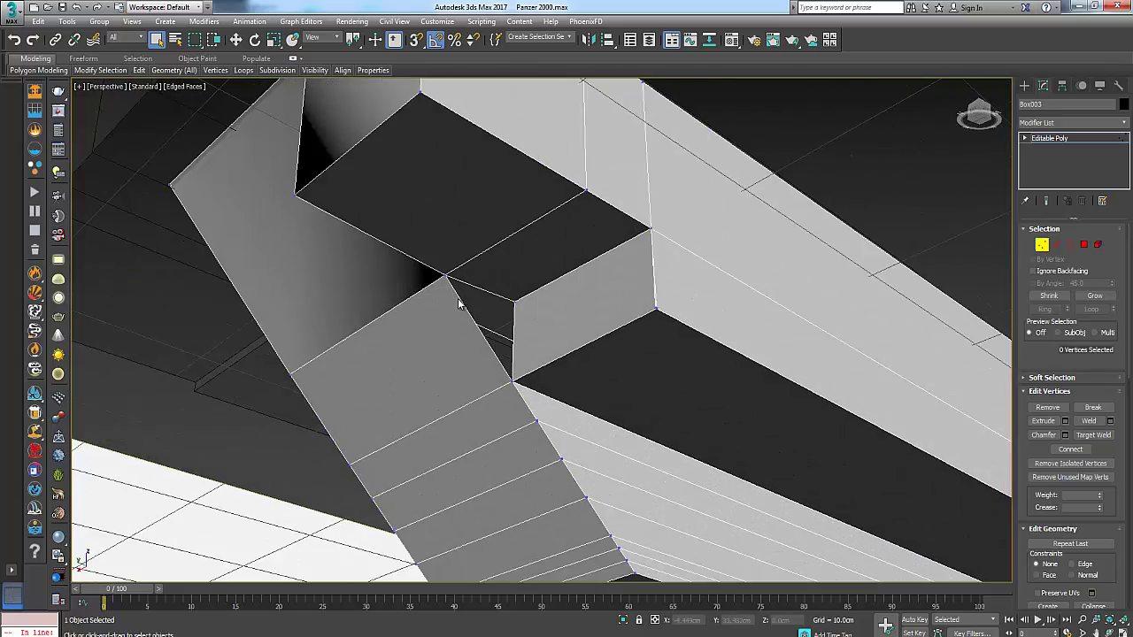
scroll(487, 324, "down", 3)
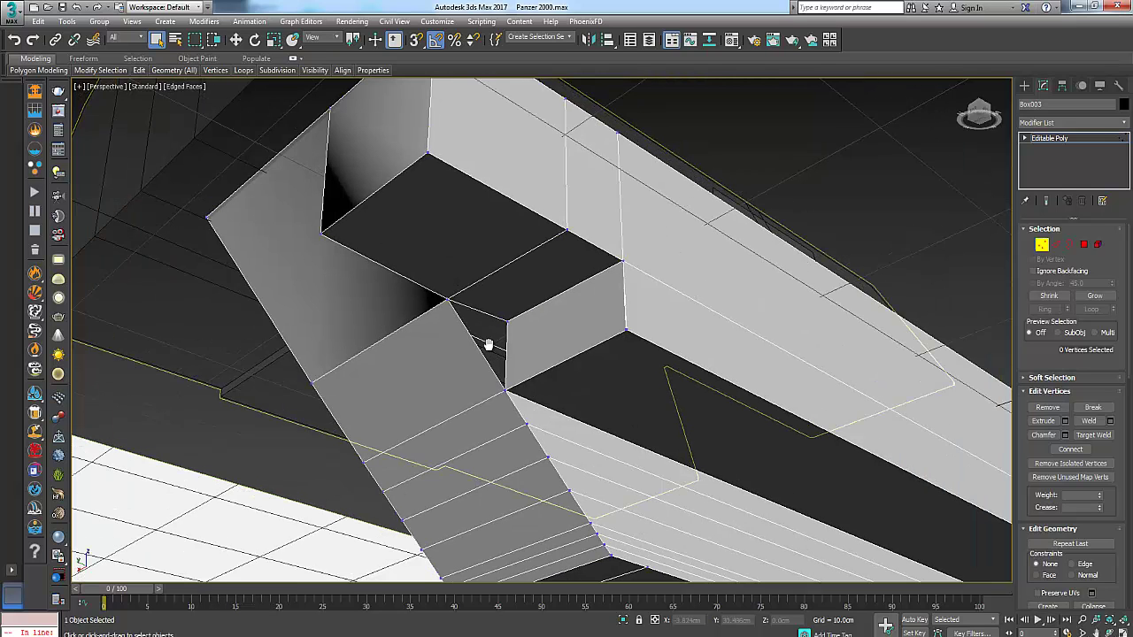
key("2")
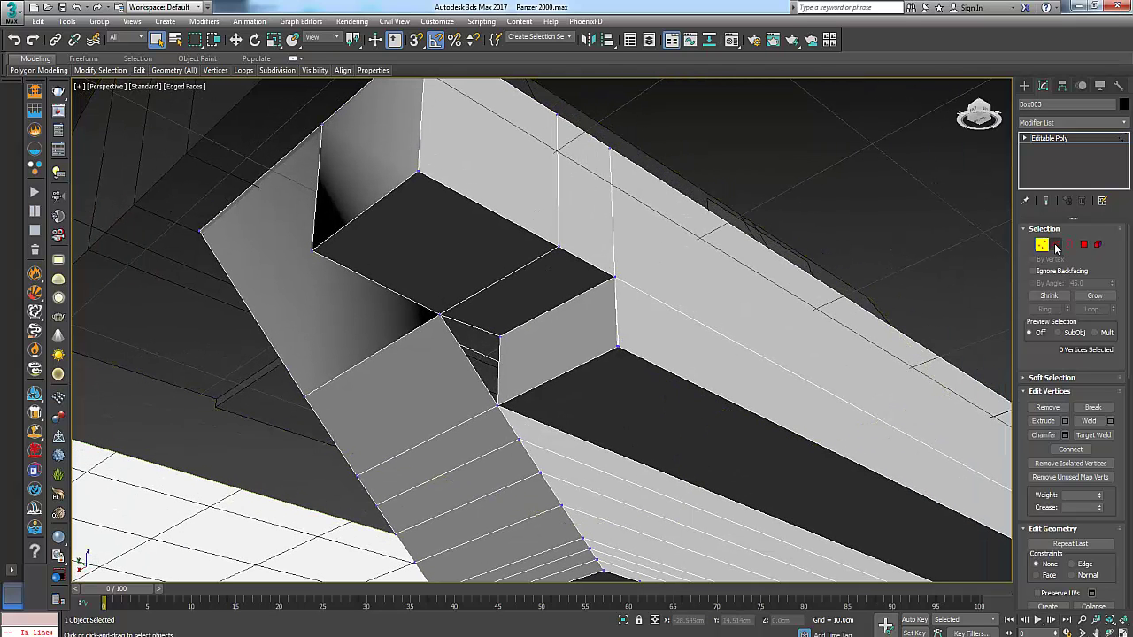
left_click(340, 444)
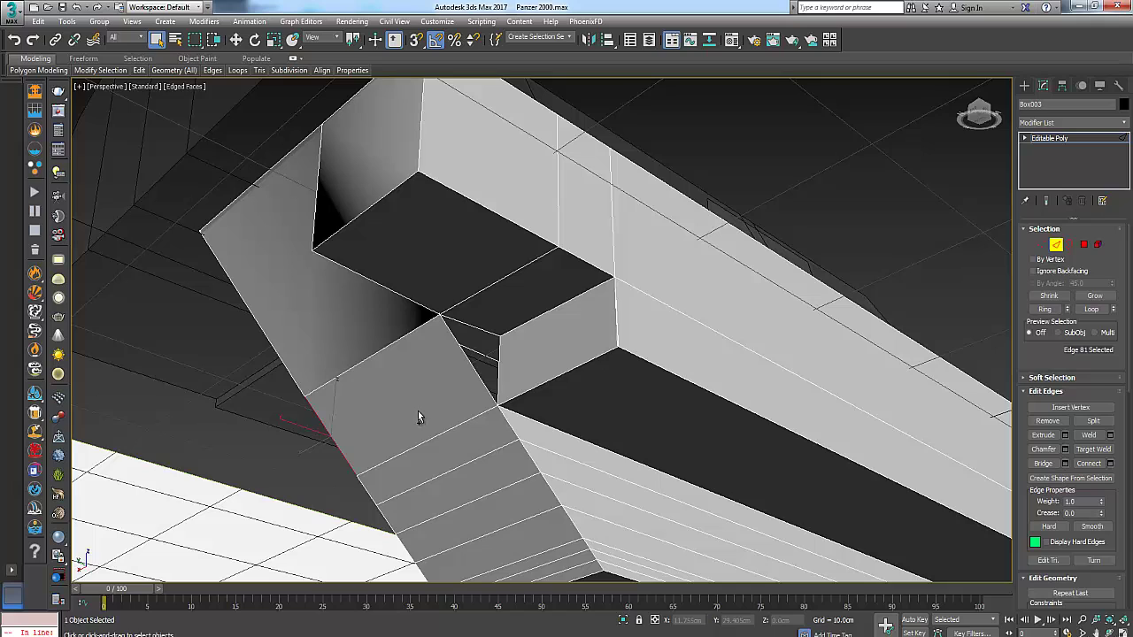
left_click(474, 374, "ctrl")
left_click(1109, 463)
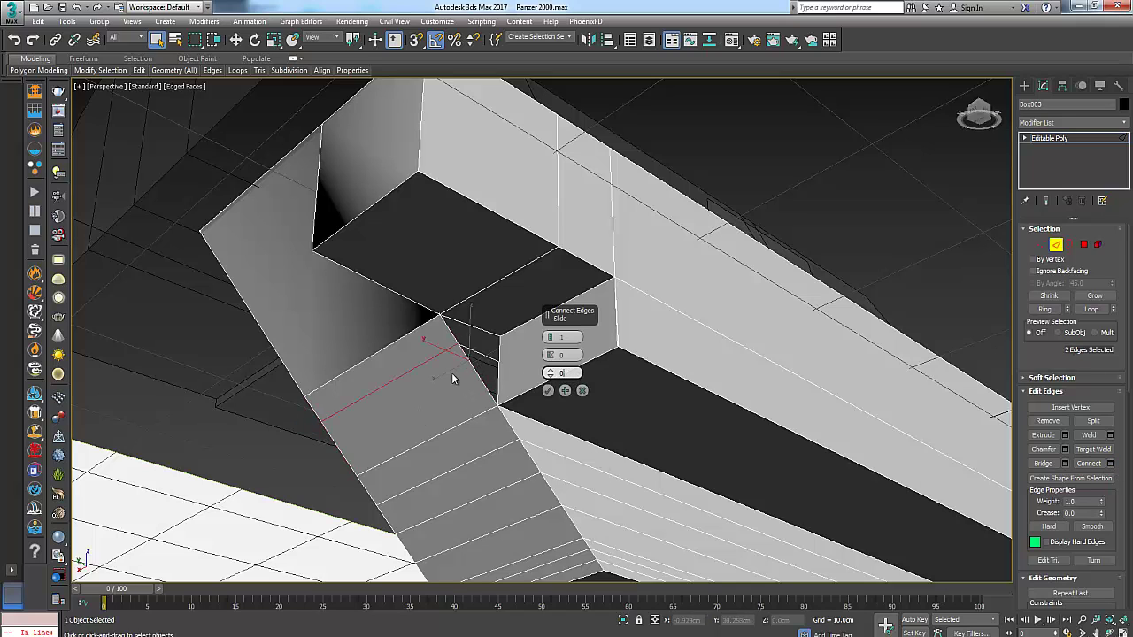
key("Return")
left_click(548, 390)
middle_click_drag(470, 350, 462, 376)
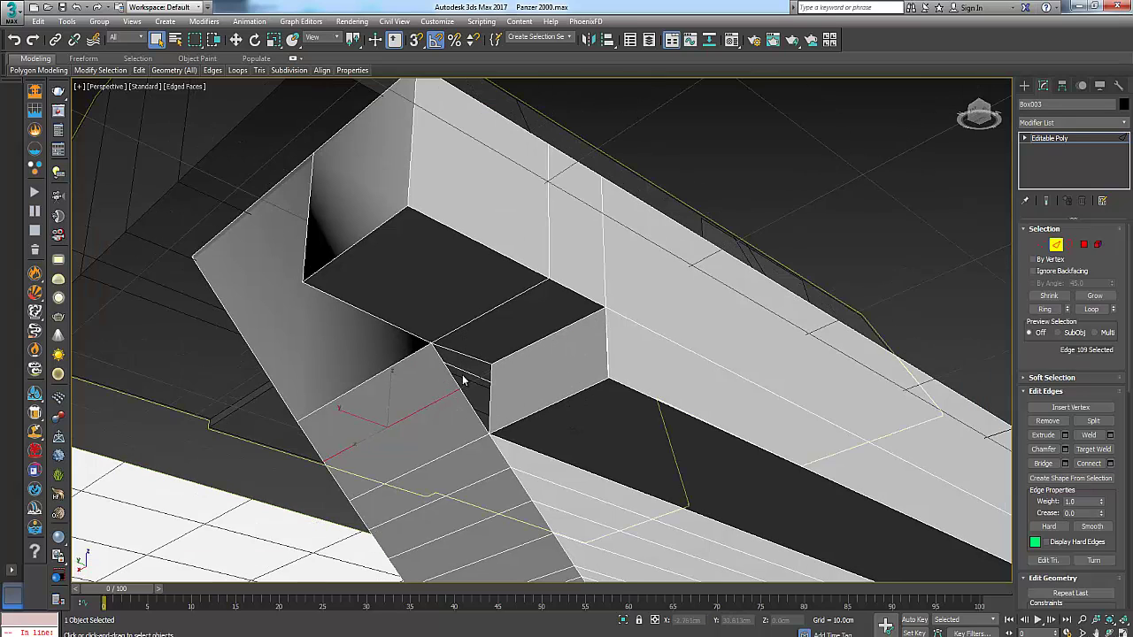
Extend the two sloped border edges of the triangular gap about 0.5 cm forward and 0.5 cm up as a narrow strip.
scroll(462, 380, "up", 6)
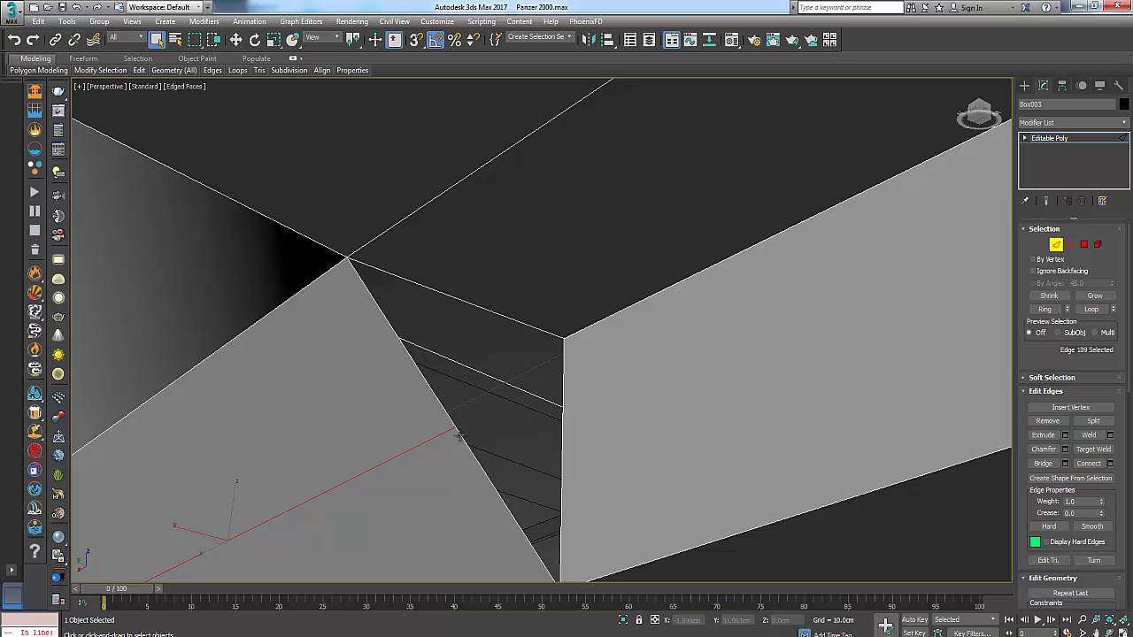
left_click(491, 487, "ctrl")
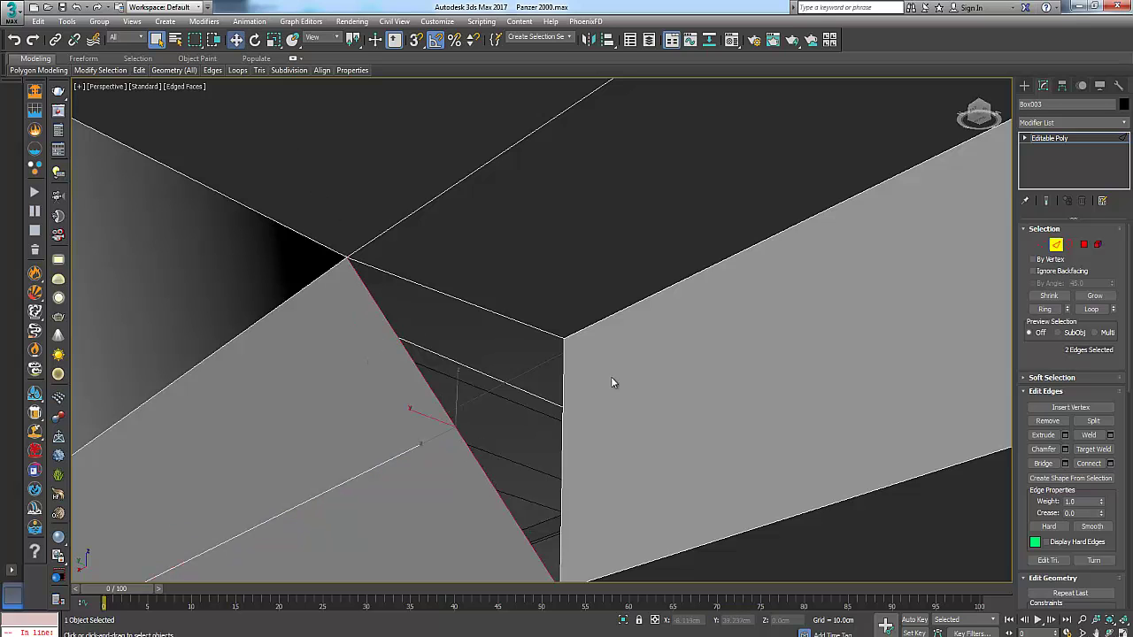
scroll(620, 394, "down", 3)
key("alt+w")
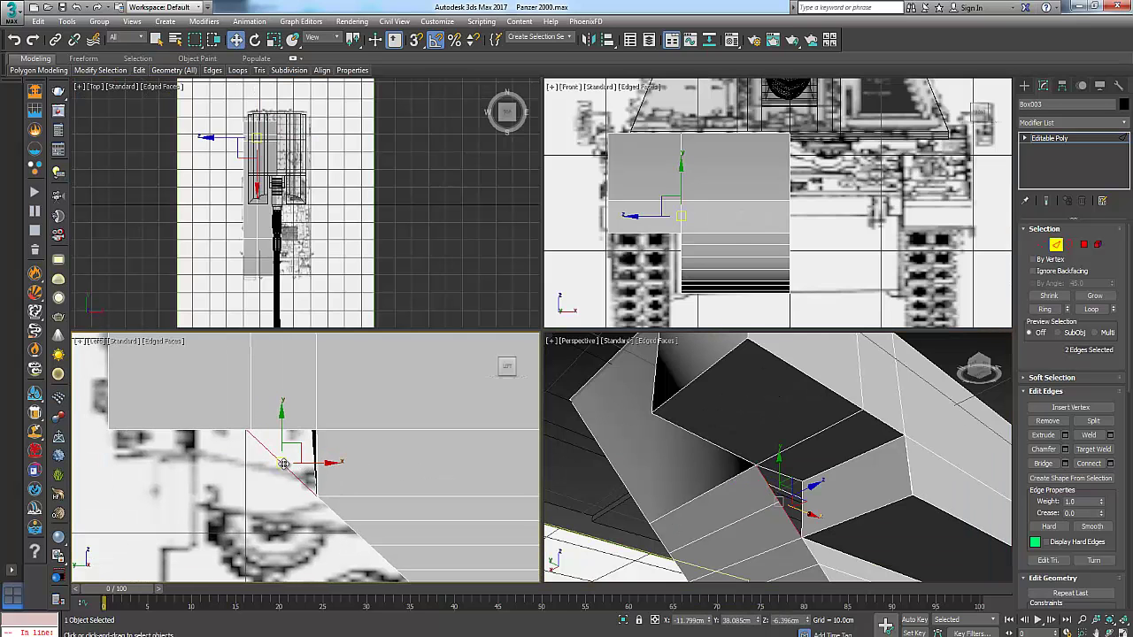
scroll(283, 463, "up", 2)
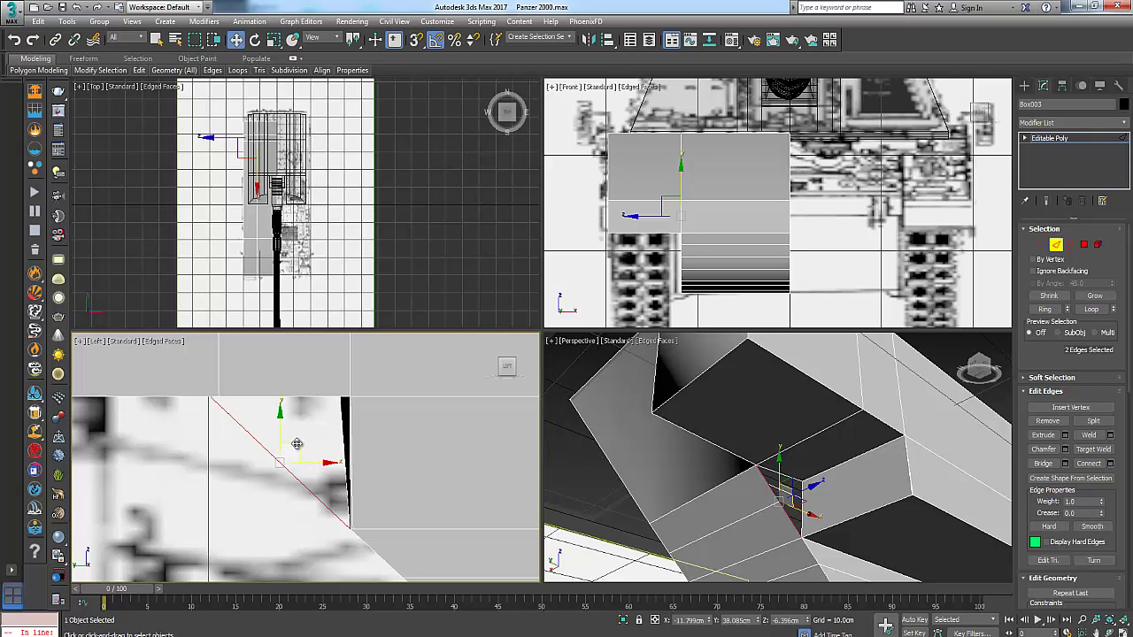
left_click_drag(296, 443, 325, 390)
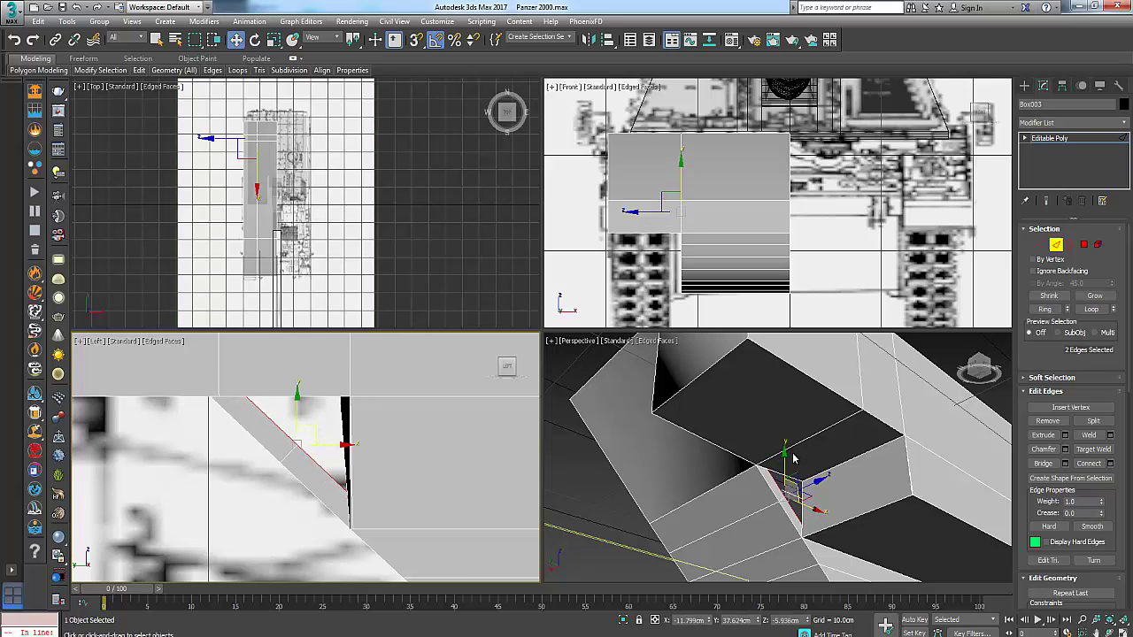
middle_click_drag(794, 474, 771, 468)
scroll(770, 468, "up", 5)
key("alt+w")
scroll(663, 434, "down", 2)
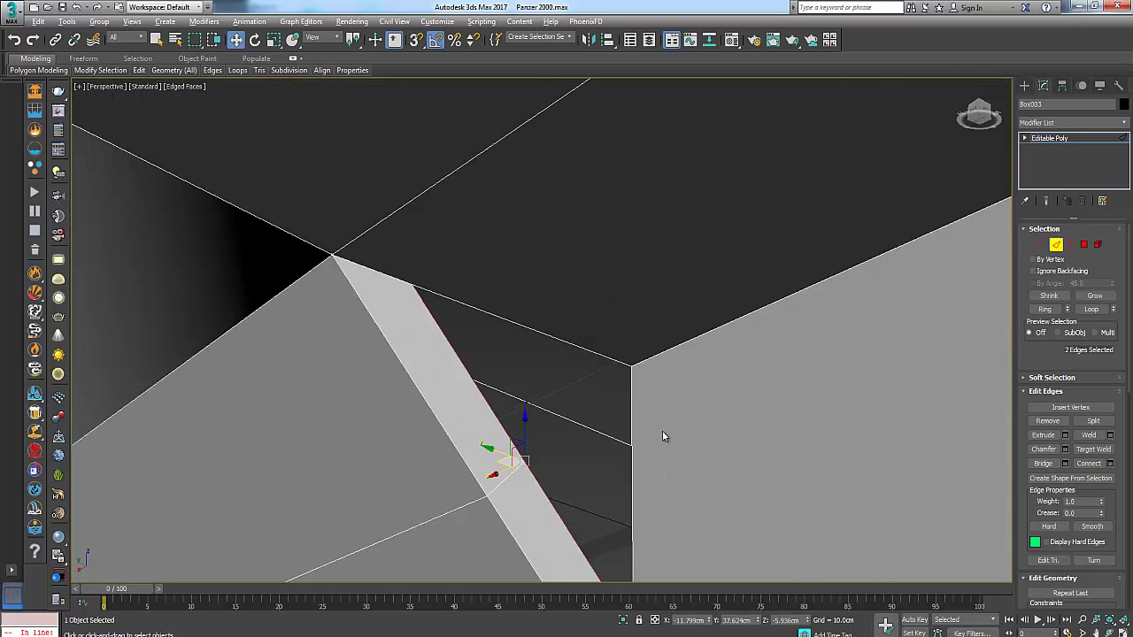
scroll(659, 432, "down", 5)
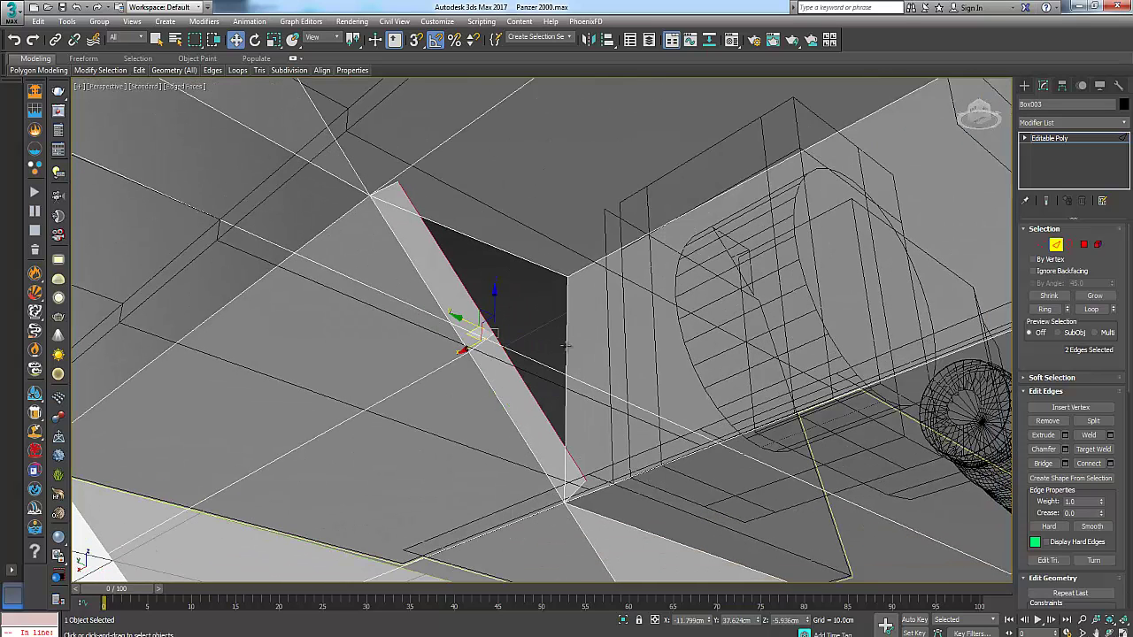
Target-weld the narrow strip's three outer vertices onto the triangular gap's adjacent hull corners, closing the gap.
left_click(1042, 245)
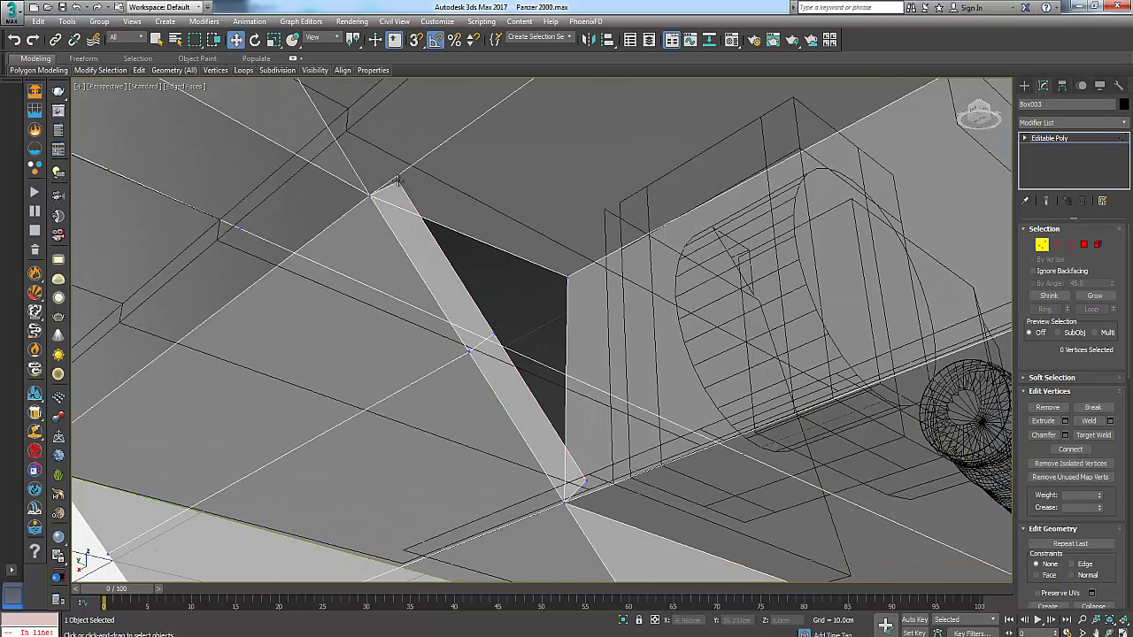
left_click(492, 335)
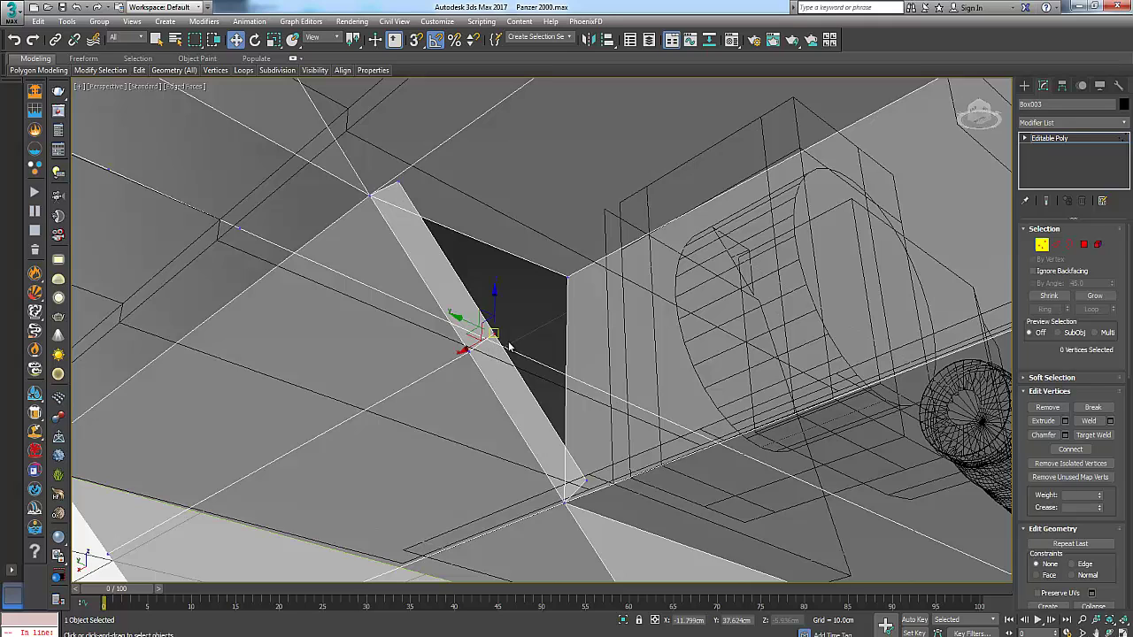
left_click(156, 40)
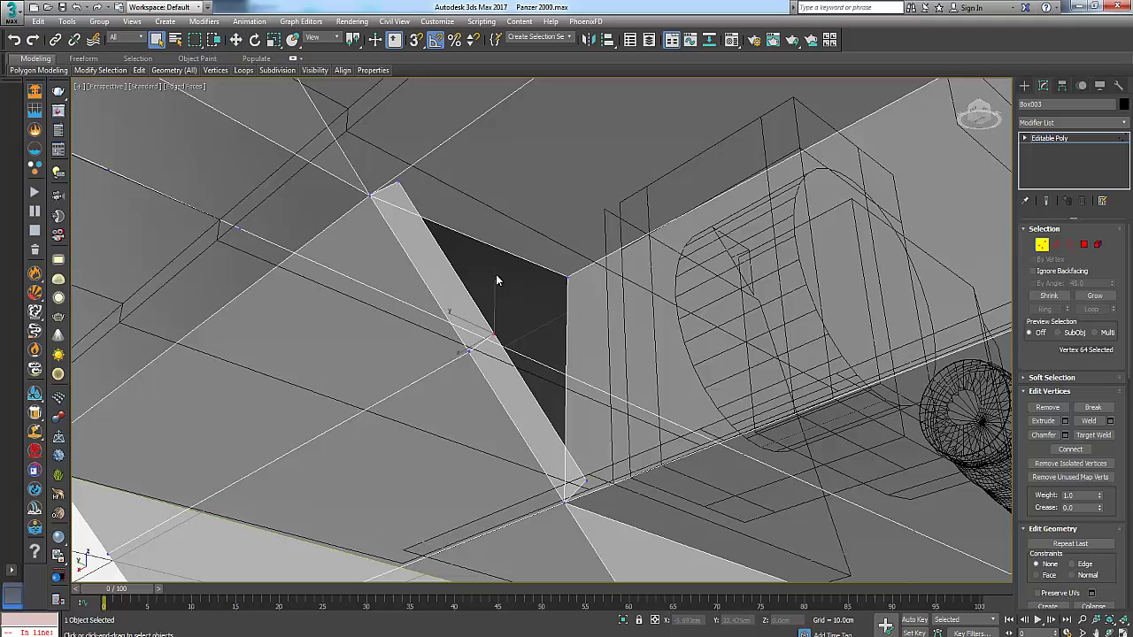
left_click(397, 184)
right_click(401, 185)
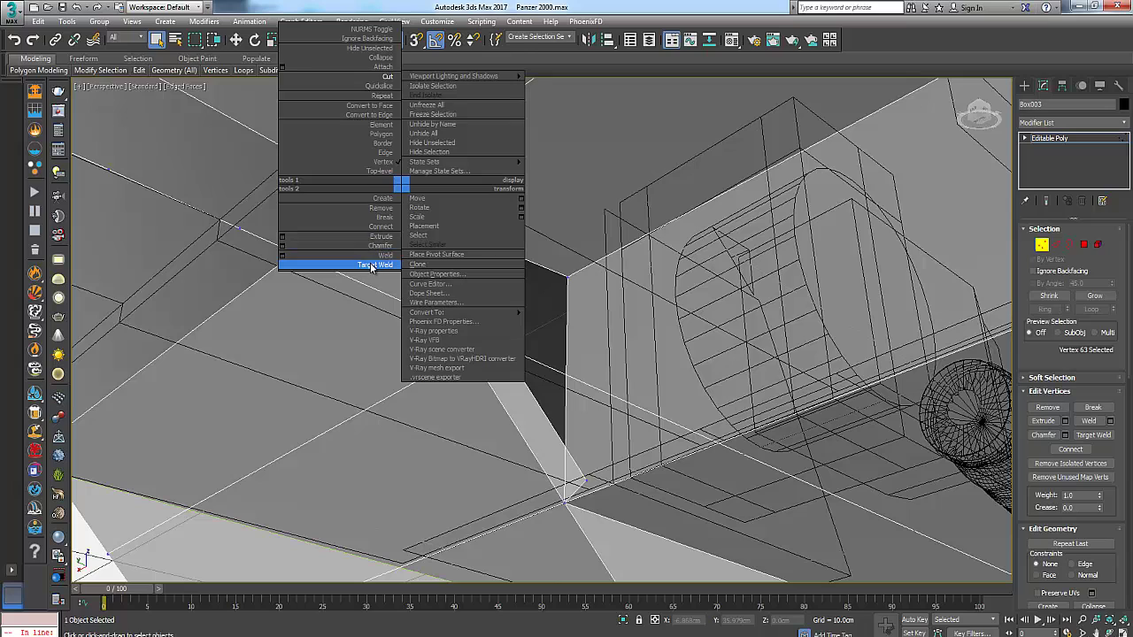
left_click(373, 265)
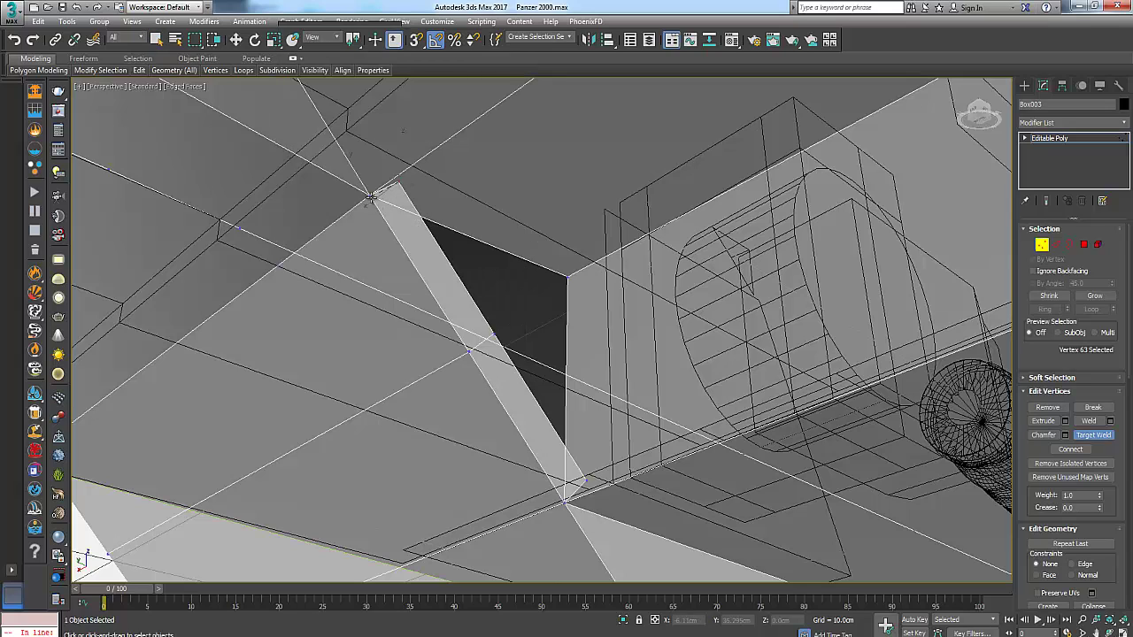
left_click(371, 195)
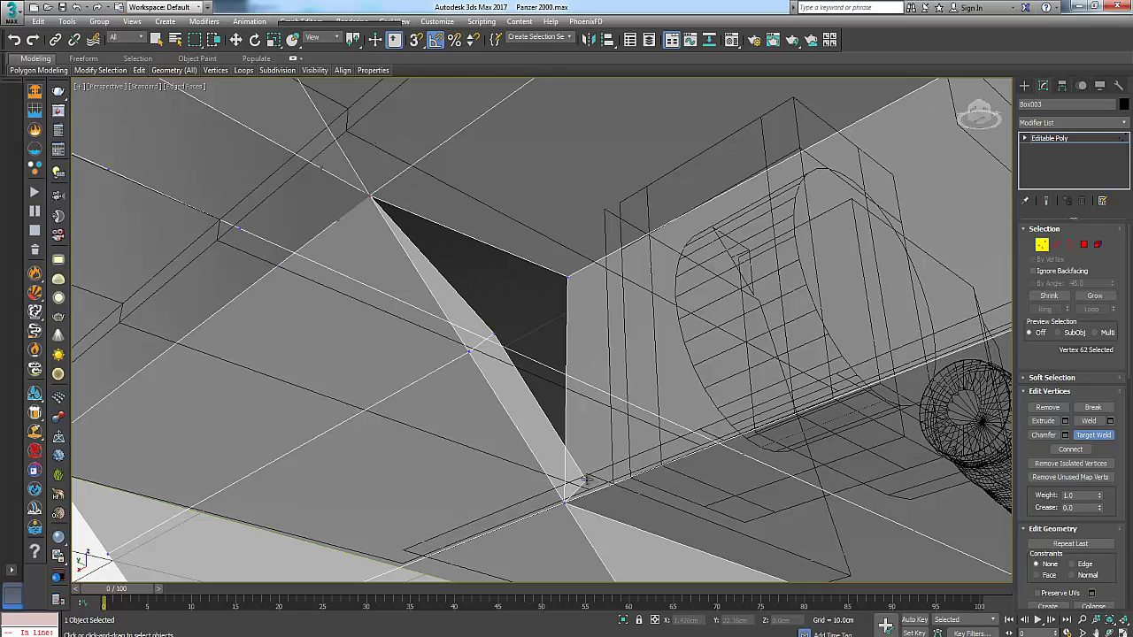
left_click(563, 501)
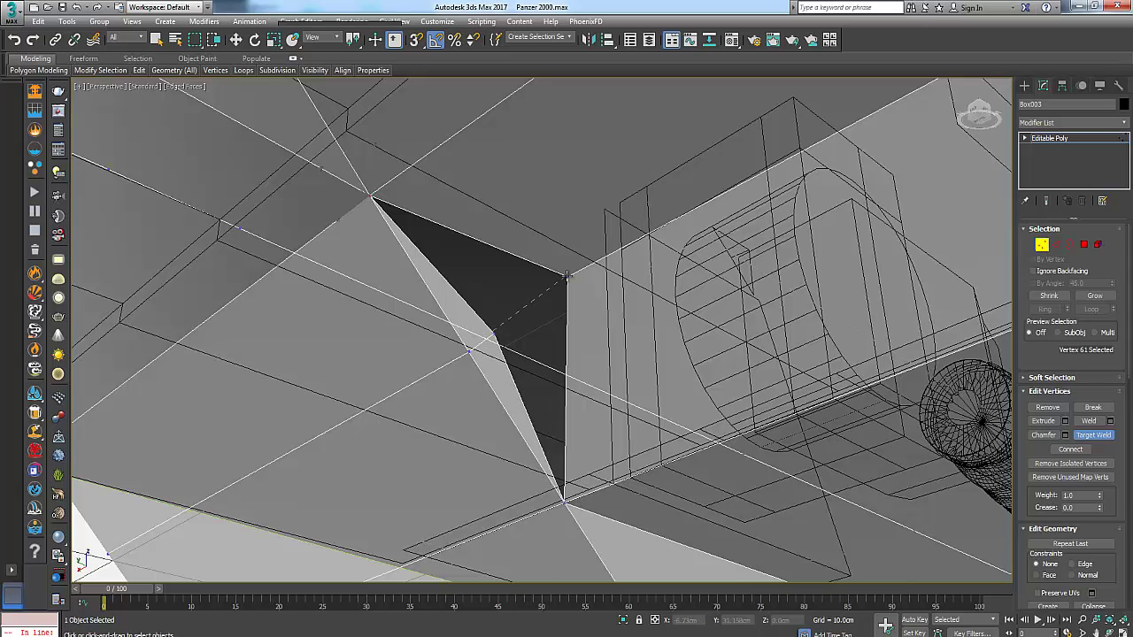
left_click(566, 276)
right_click(564, 316)
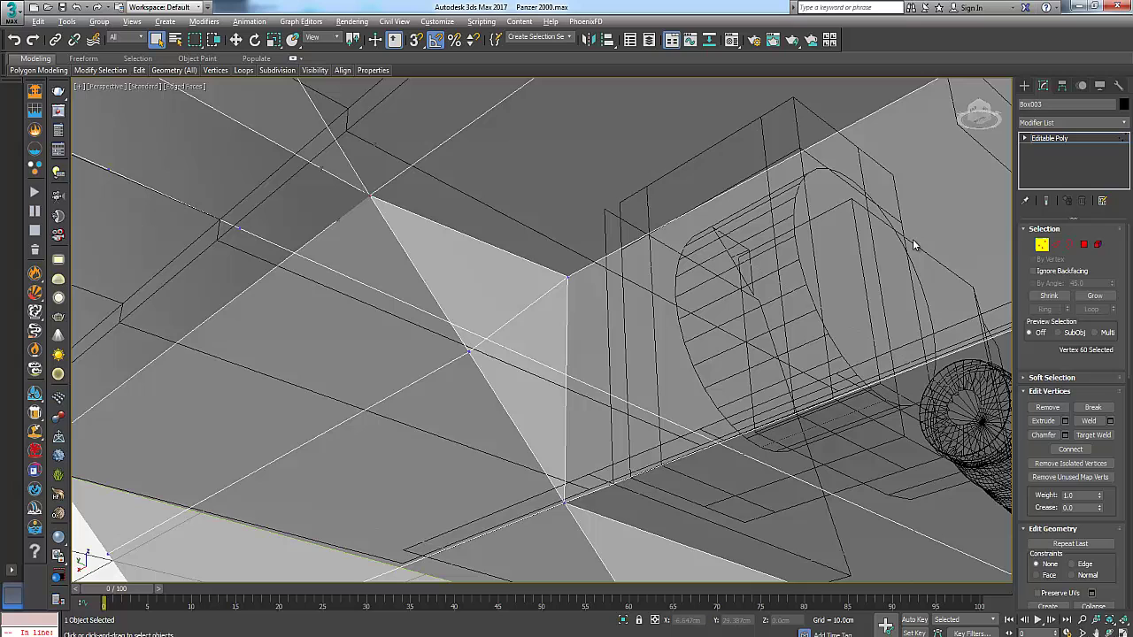
Leave vertex editing and turn off the hull's see-through display so its faces appear solid.
left_click(1042, 246)
scroll(626, 278, "down", 4)
key("m")
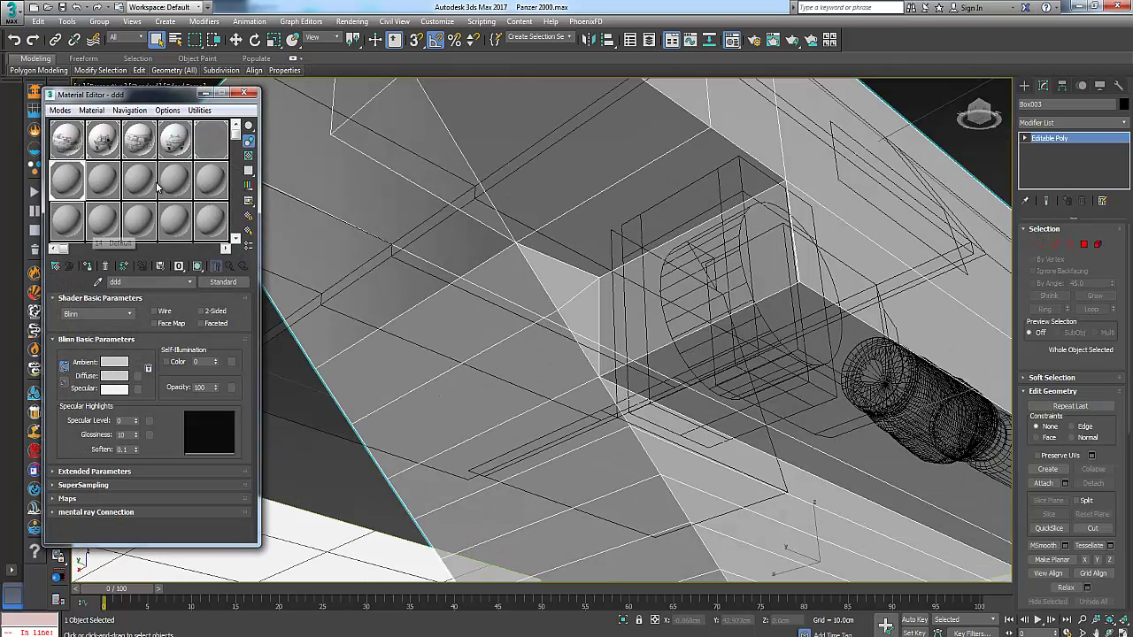
left_click(243, 93)
key("alt+x")
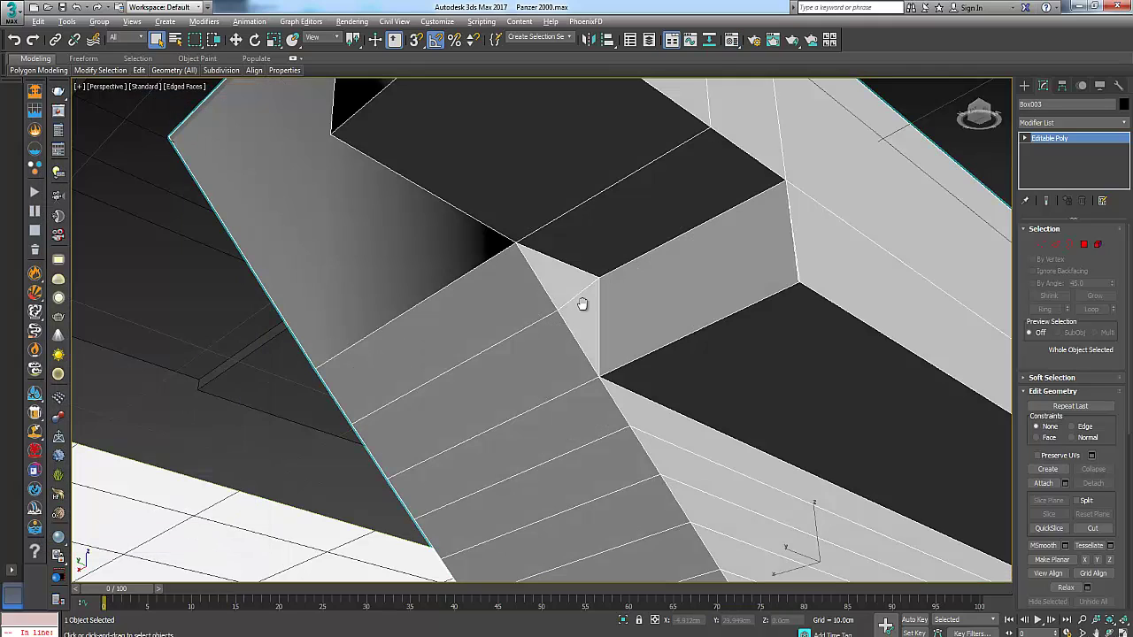
Examine the closed triangular gap, the rear underside and the top of the hull from several angles.
middle_click_drag(583, 306, 571, 326)
scroll(572, 325, "down", 3)
left_click(294, 426)
scroll(588, 302, "up", 3)
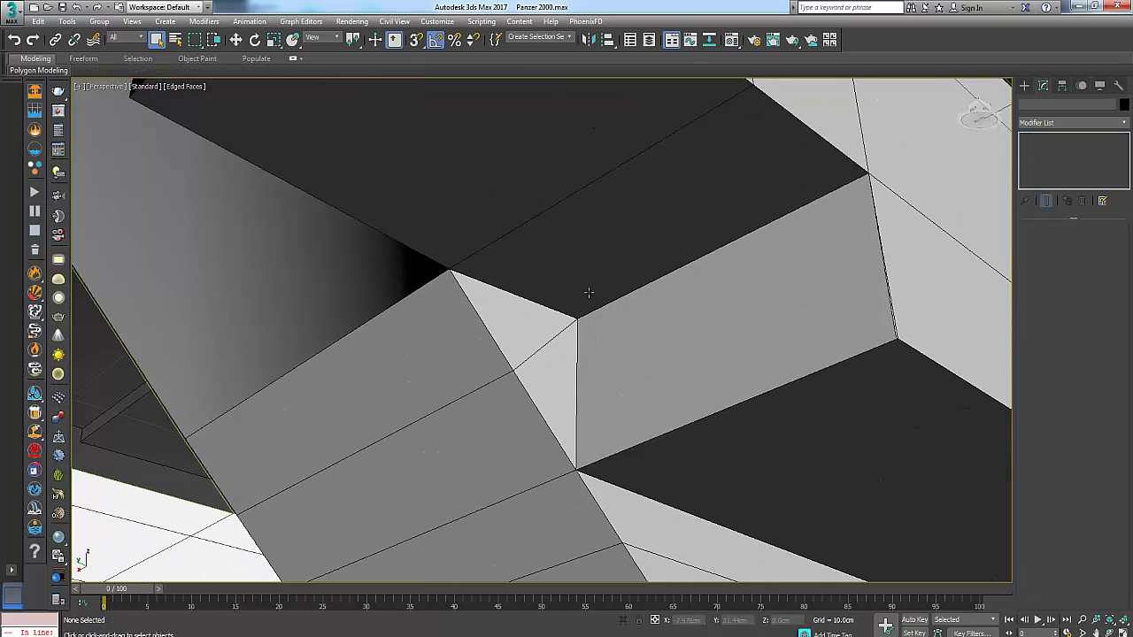
scroll(610, 295, "down", 4)
left_click(647, 290)
middle_click_drag(647, 291, 541, 323, "alt")
scroll(329, 379, "up", 4)
scroll(345, 370, "down", 3)
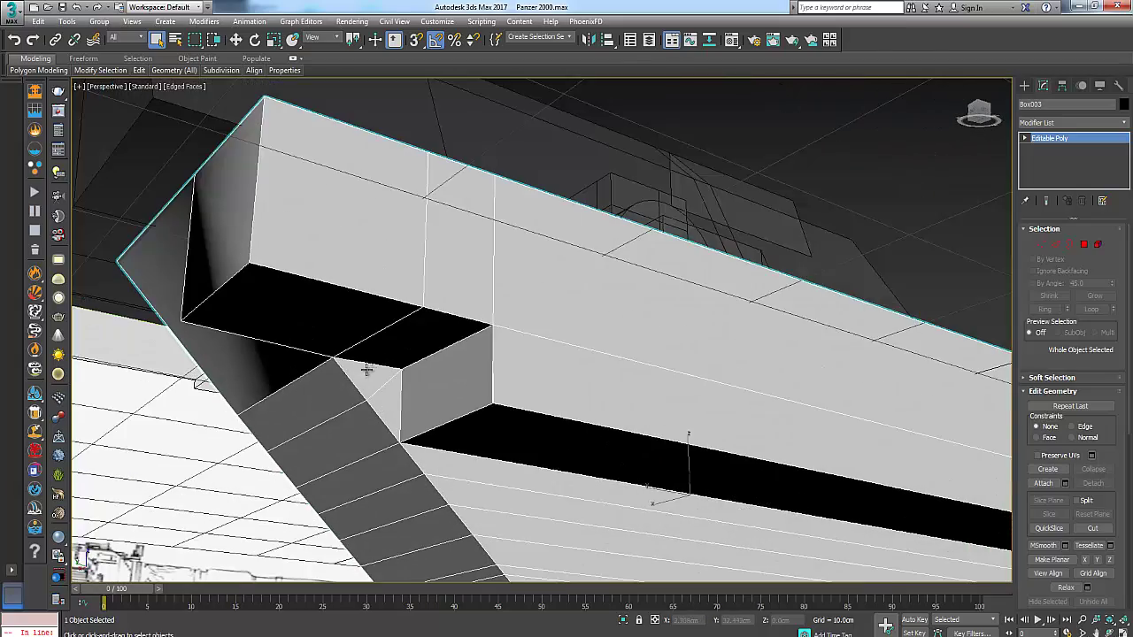
middle_click_drag(366, 369, 523, 395, "alt")
scroll(397, 352, "down", 3)
scroll(244, 319, "up", 4)
scroll(254, 318, "up", 3)
scroll(523, 394, "down", 5)
middle_click_drag(442, 380, 294, 350, "alt")
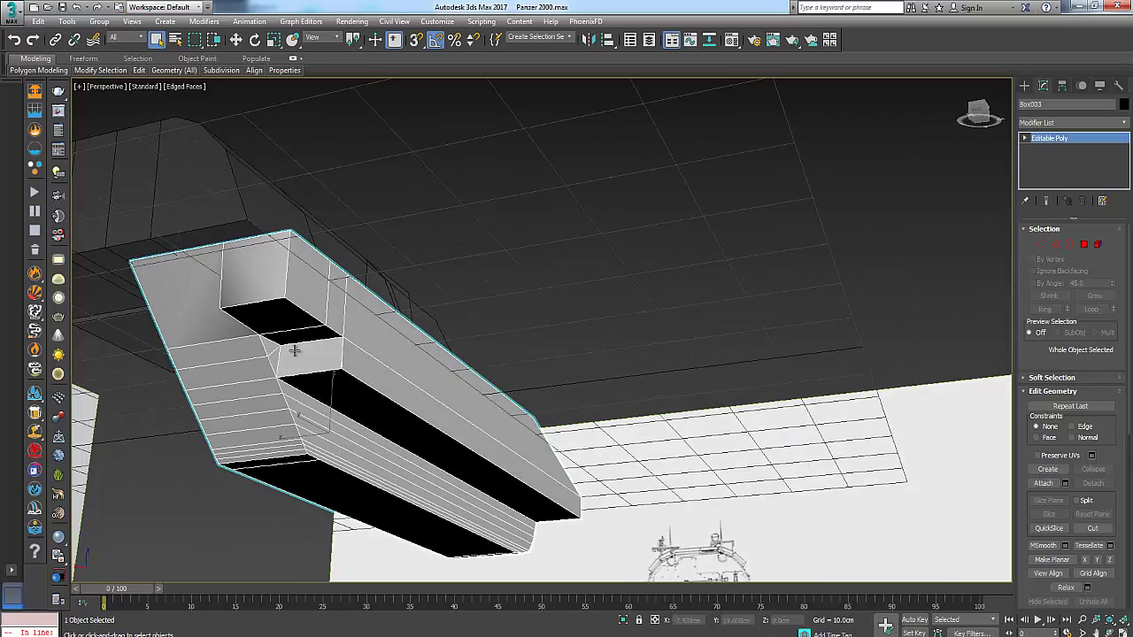
middle_click_drag(372, 356, 380, 469)
scroll(354, 361, "up", 4)
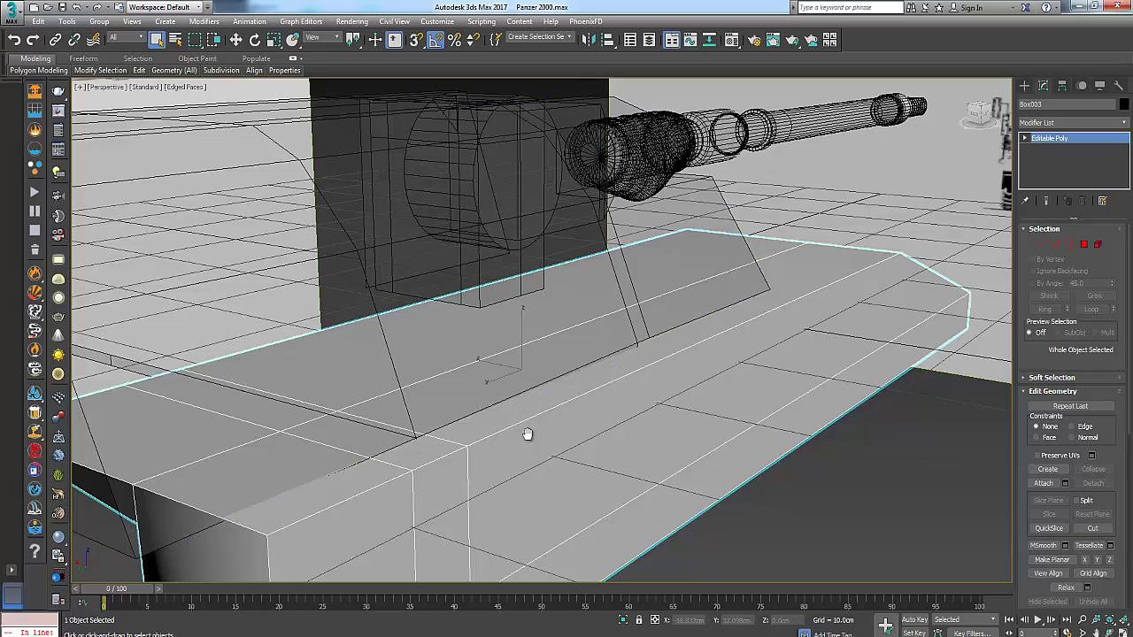
middle_click_drag(525, 435, 470, 303, "alt")
scroll(473, 311, "up", 5)
scroll(512, 329, "down", 4)
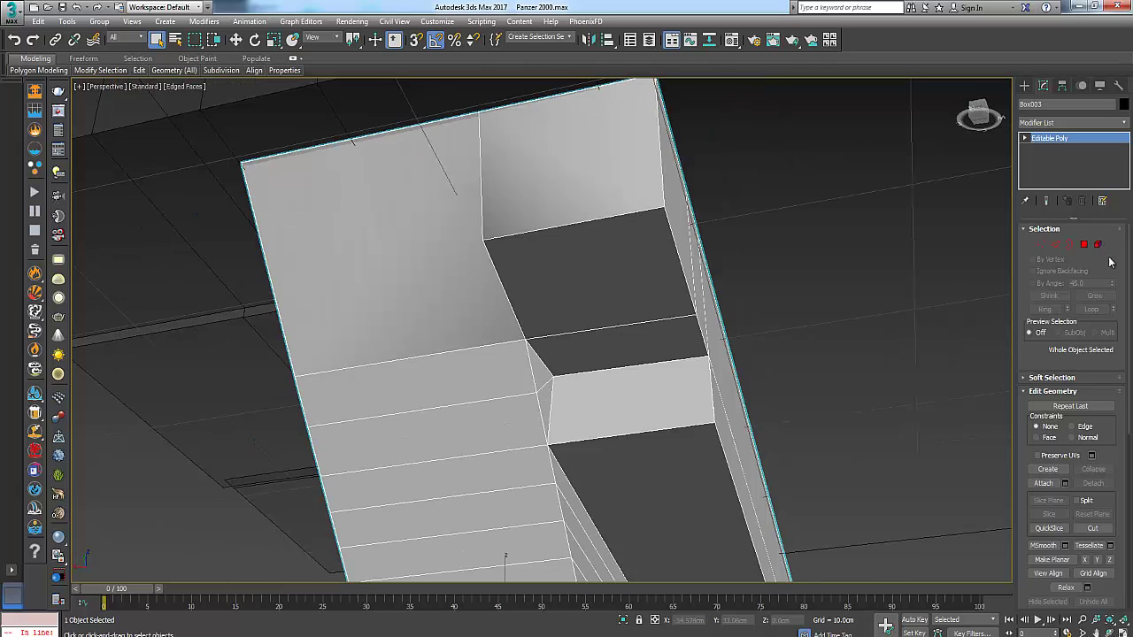
left_click(1084, 244)
left_click(535, 370)
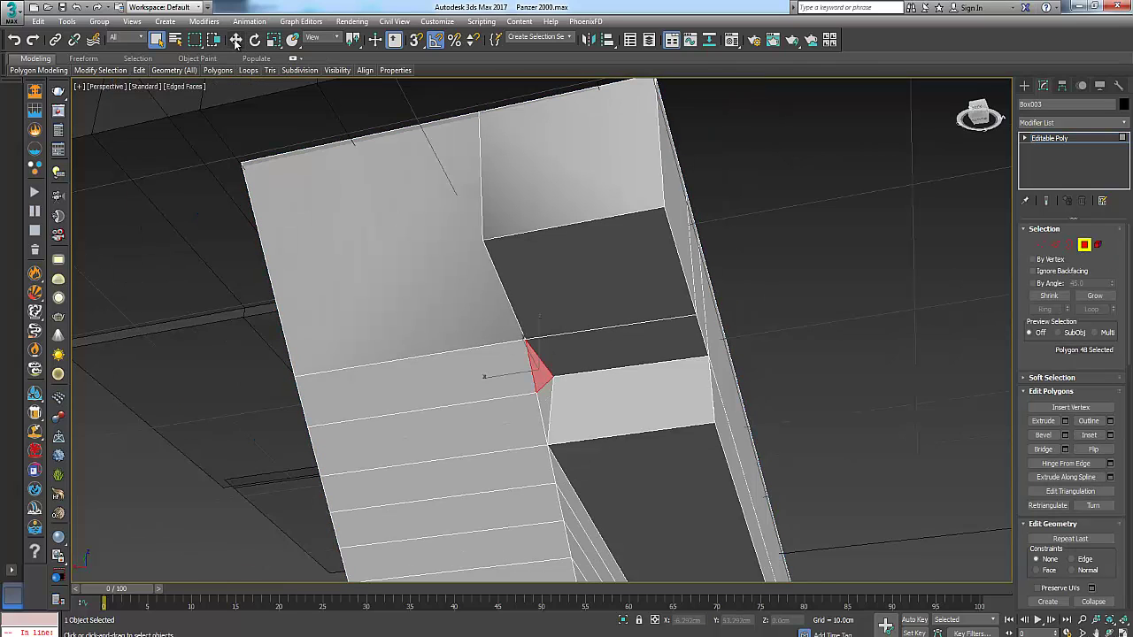
left_click(235, 39)
left_click_drag(504, 376, 423, 387)
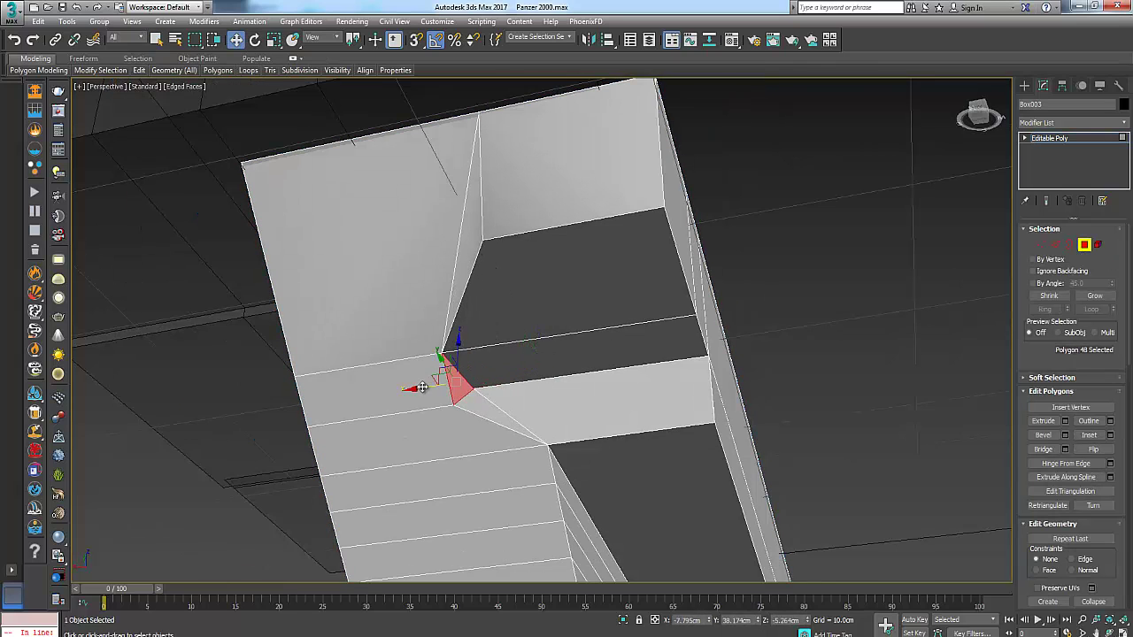
key("ctrl+z")
left_click(646, 282)
left_click_drag(549, 290, 714, 281)
key("ctrl+z")
Select the vertical step face beside the closed gap and scale it flat along the hull's length in the Left view.
left_click(609, 416)
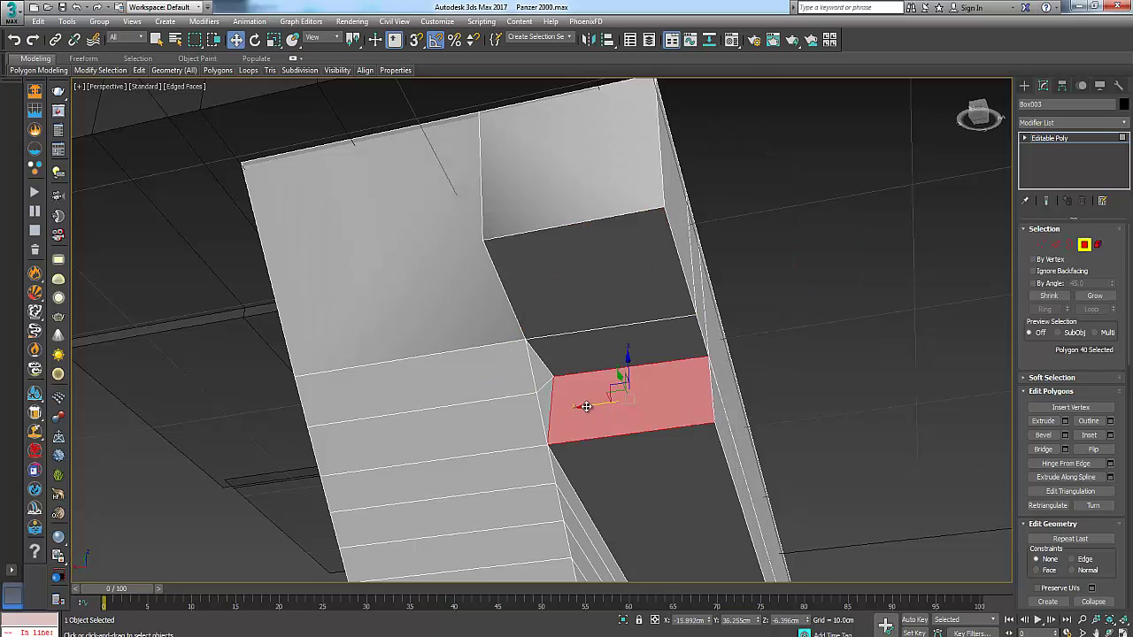
mouse_move(586, 406)
left_mouse_down()
mouse_move(688, 401)
mouse_move(584, 402)
left_mouse_up()
scroll(522, 328, "down", 5)
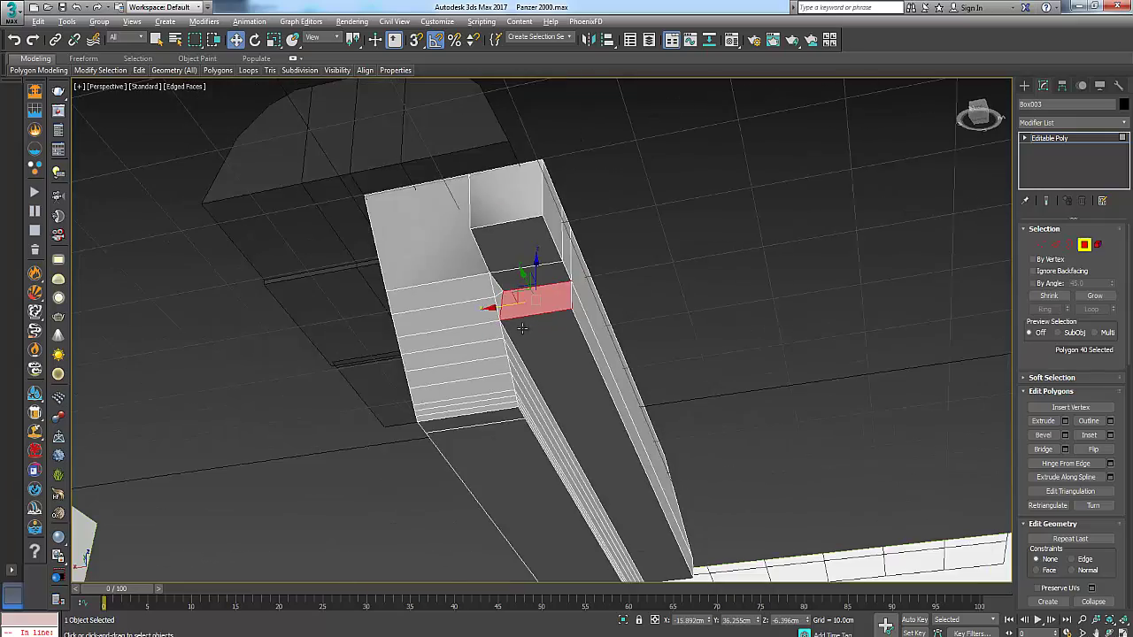
middle_click_drag(522, 329, 505, 321, "alt")
scroll(506, 321, "up", 6)
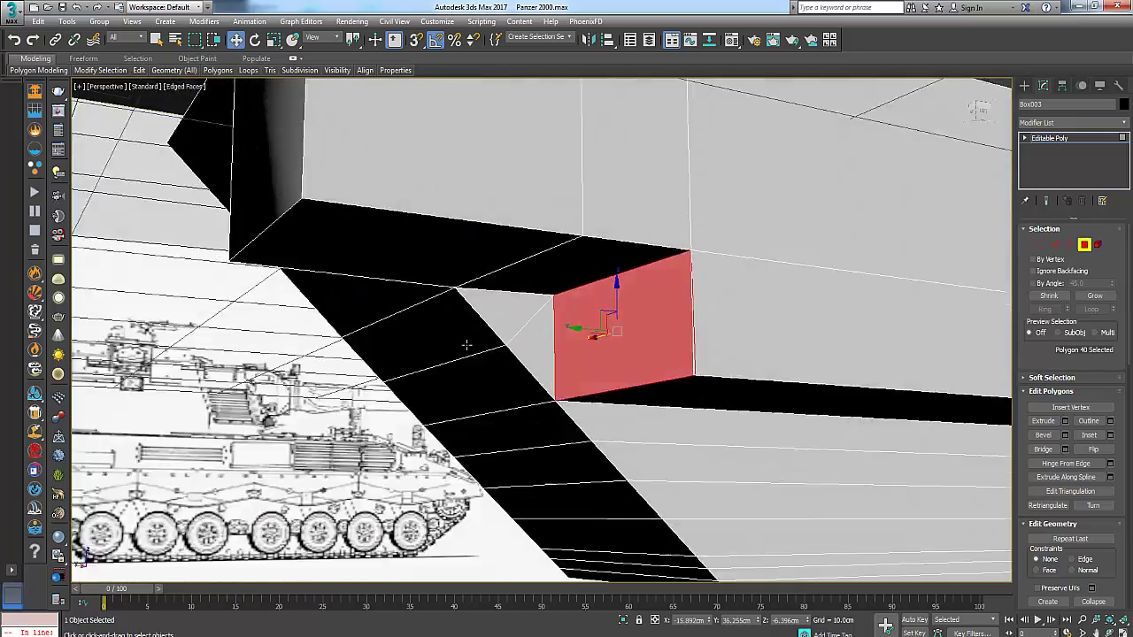
left_click_drag(466, 345, 447, 352, "alt")
mouse_move(447, 352)
middle_mouse_down("alt")
mouse_move(434, 357)
mouse_move(445, 354)
middle_mouse_up("alt")
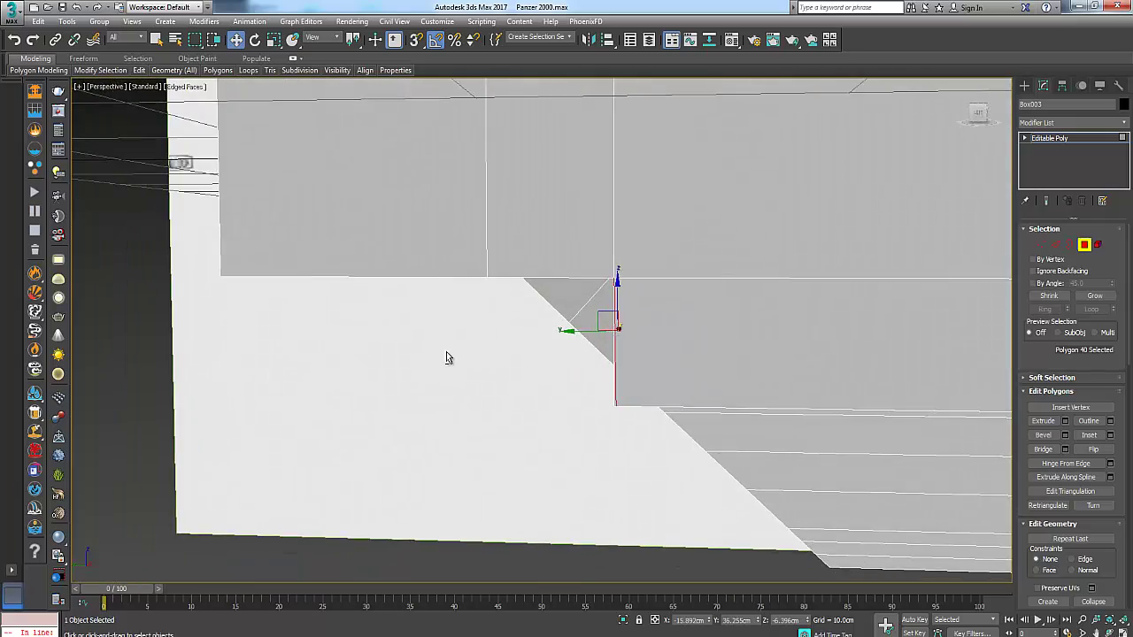
key("alt+w")
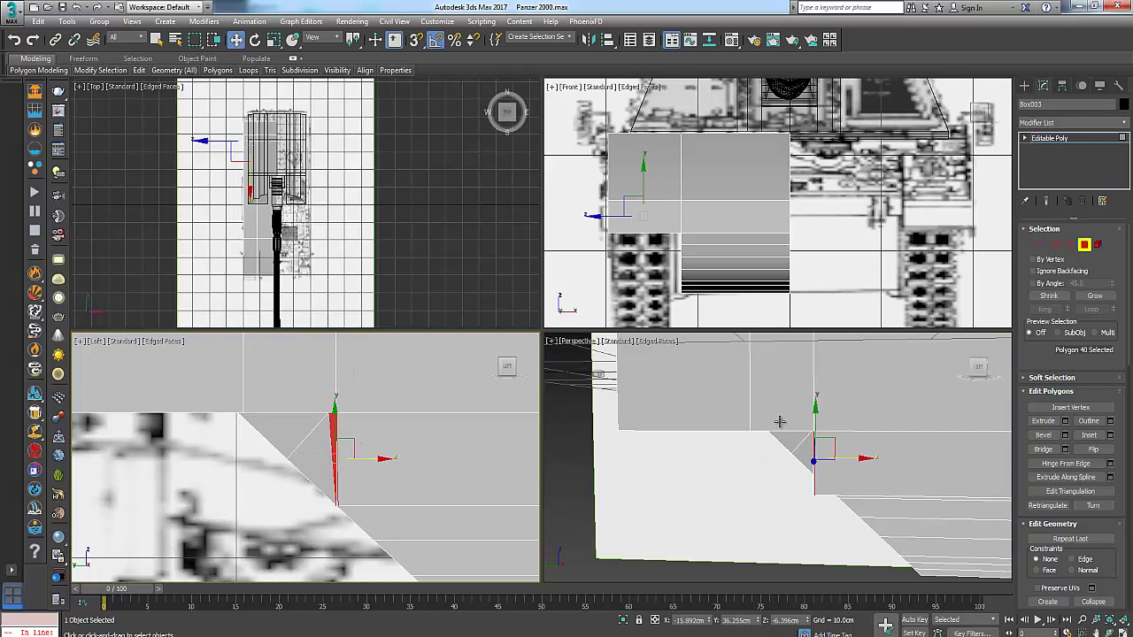
middle_click_drag(755, 440, 599, 443)
scroll(362, 446, "up", 4)
middle_click_drag(709, 479, 723, 457, "alt")
right_click(375, 463)
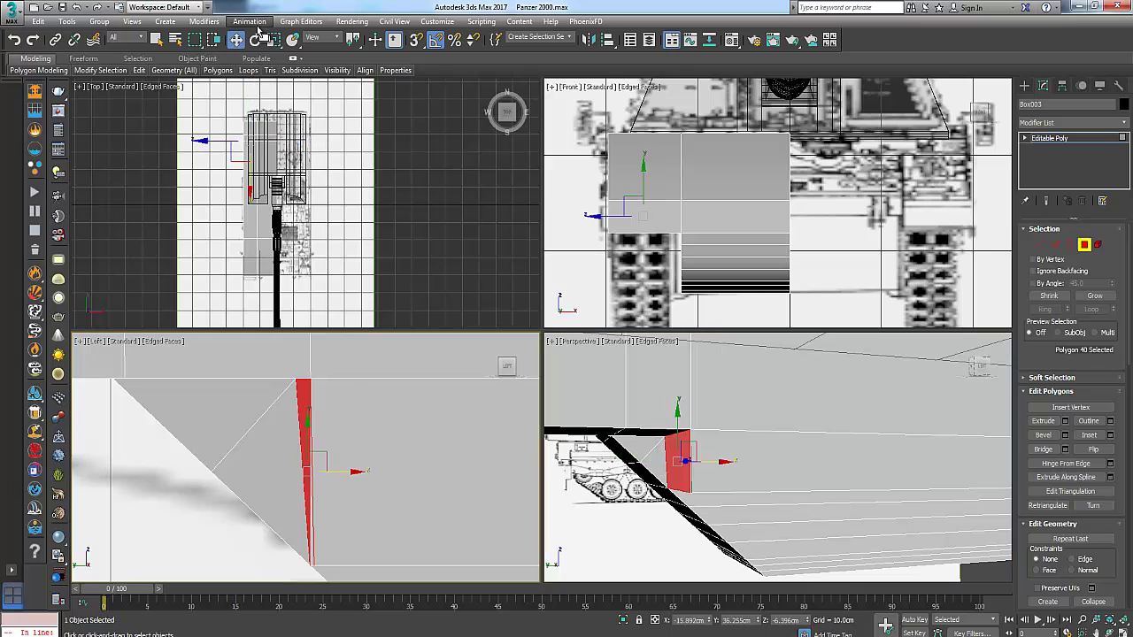
left_click(273, 39)
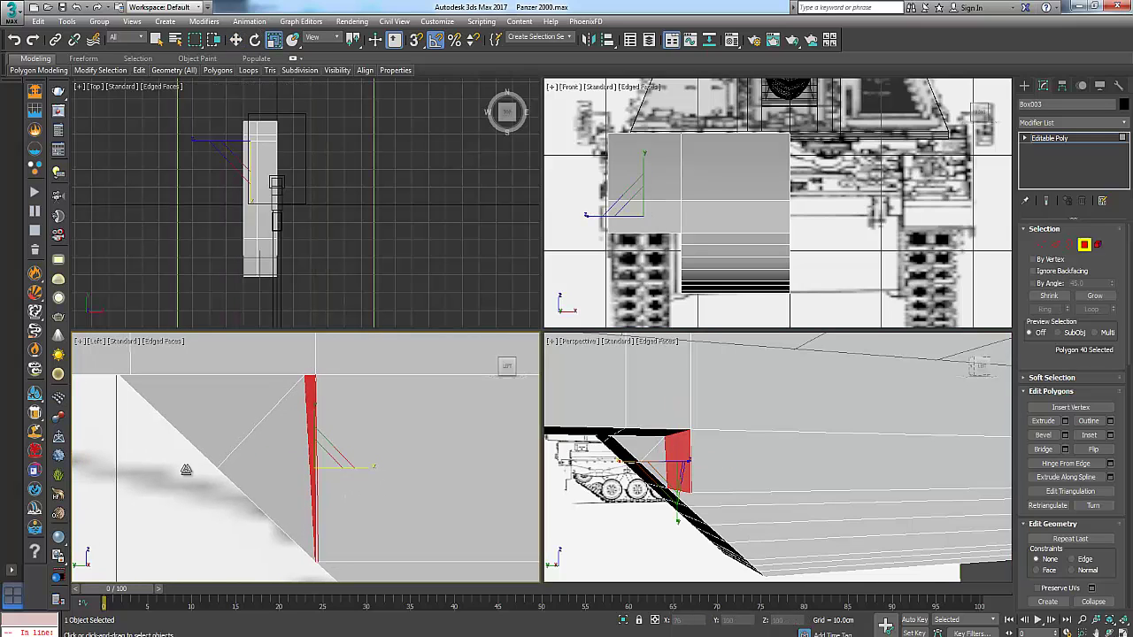
left_click_drag(185, 470, 402, 386)
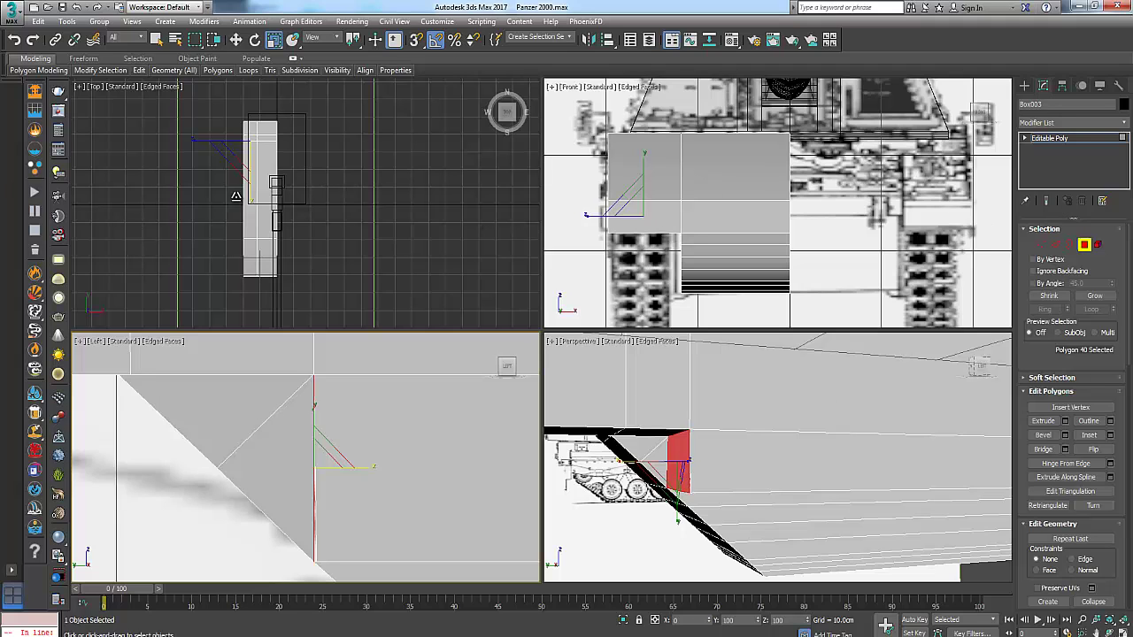
left_click_drag(372, 12, 374, 48)
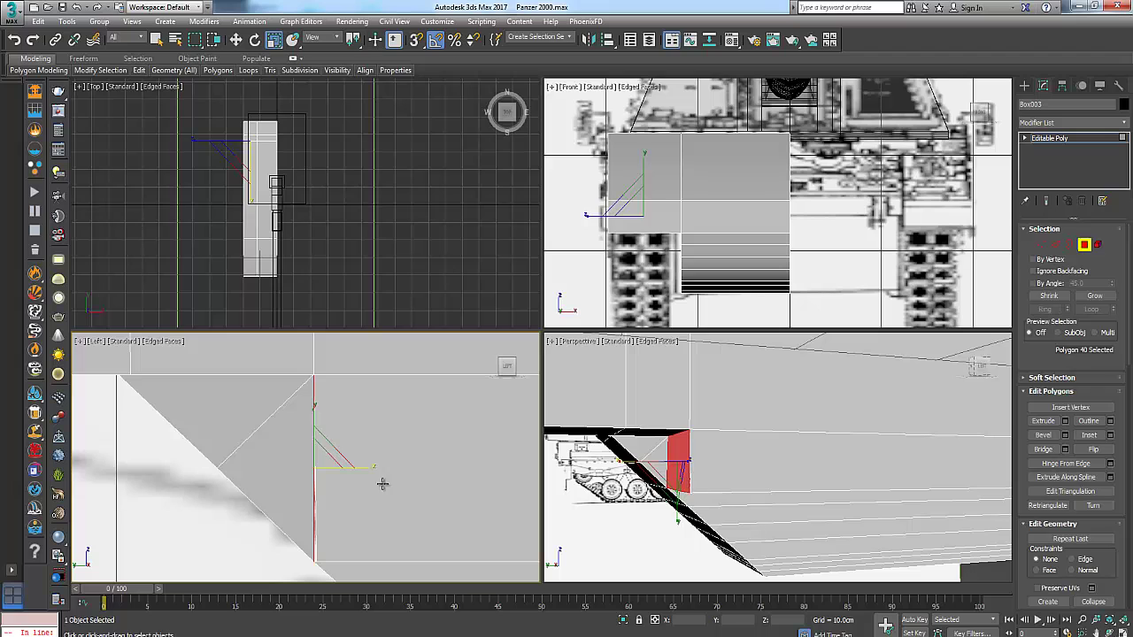
Move the step face's outer lower corner vertex about 0.8 cm up and 1 cm along the hull, away from the face.
middle_click_drag(352, 557, 362, 522)
scroll(365, 540, "up", 4)
middle_click_drag(664, 510, 677, 486, "alt")
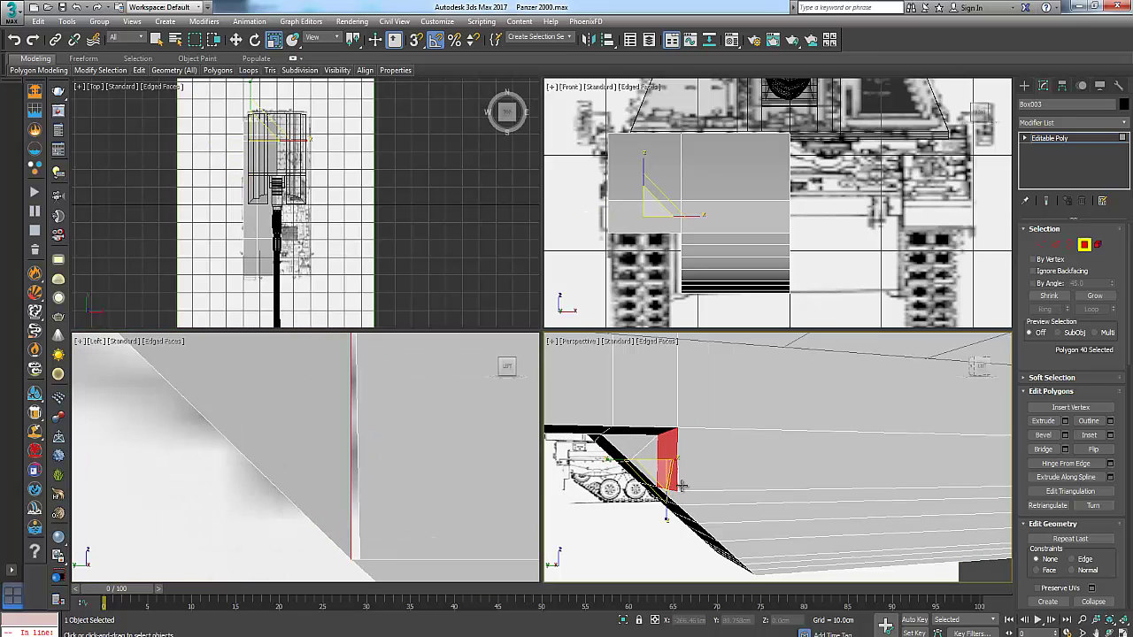
scroll(678, 486, "up", 3)
key("alt+w")
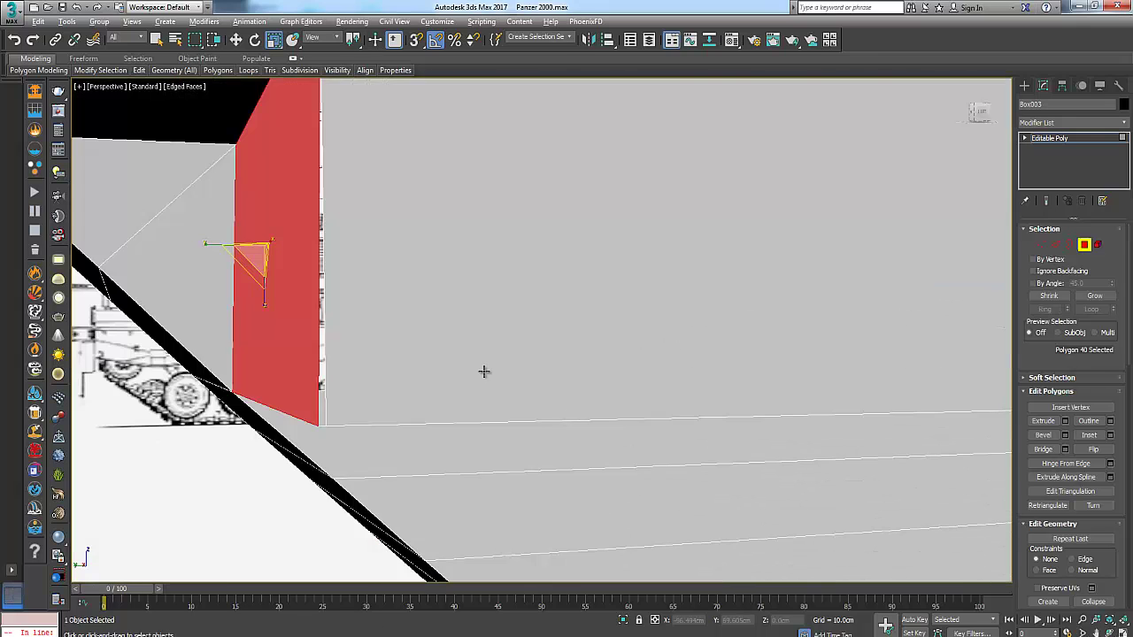
scroll(399, 351, "up", 4)
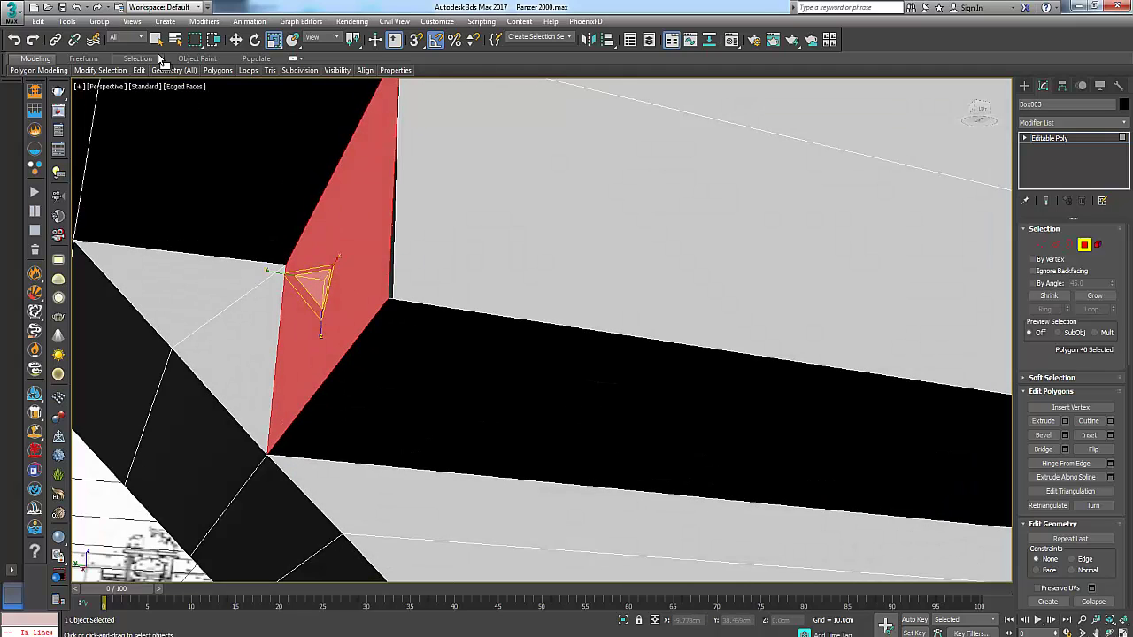
key("q")
left_click(1040, 246)
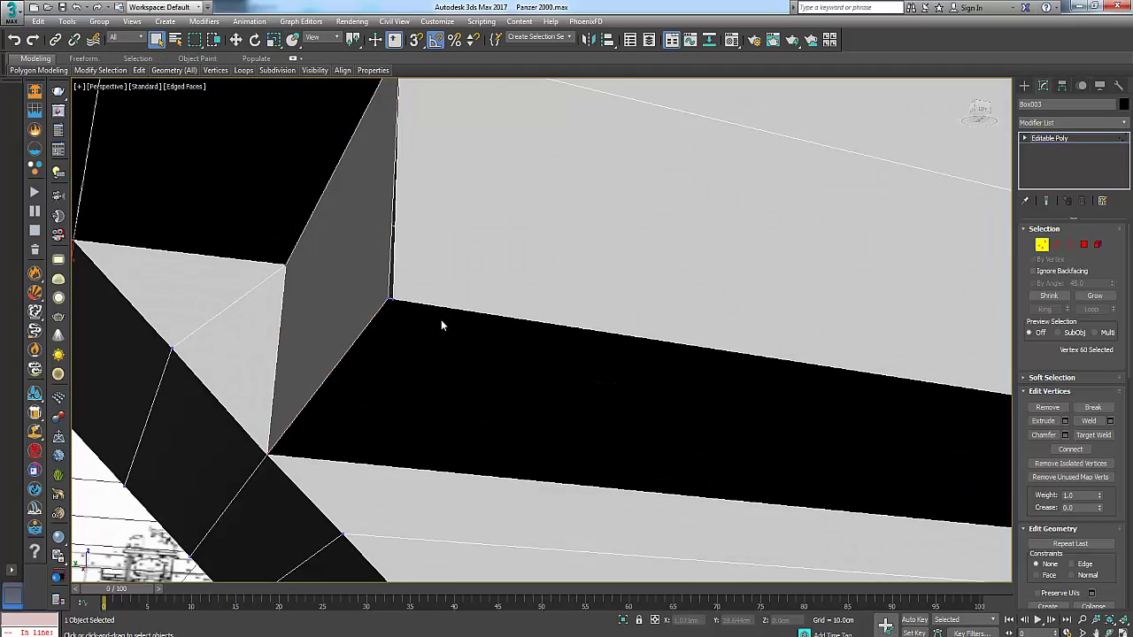
left_click(394, 302)
left_click(235, 39)
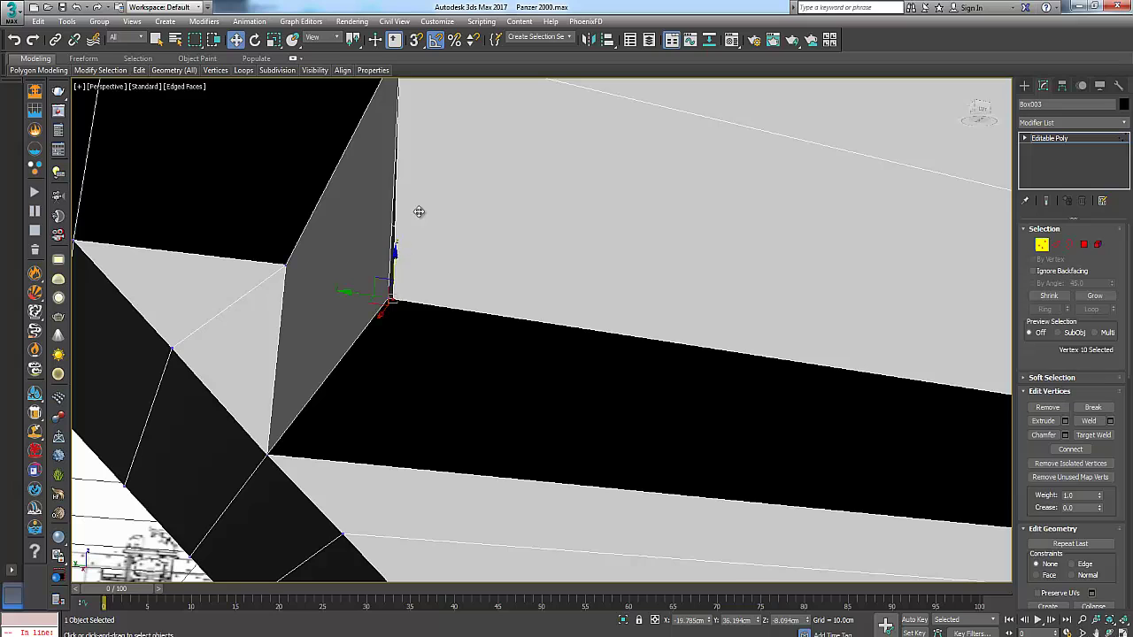
left_click_drag(419, 211, 422, 205)
left_click_drag(349, 230, 502, 235)
Target-weld the displaced vertex onto the outer lower corner of the vertical step face.
right_click(501, 234)
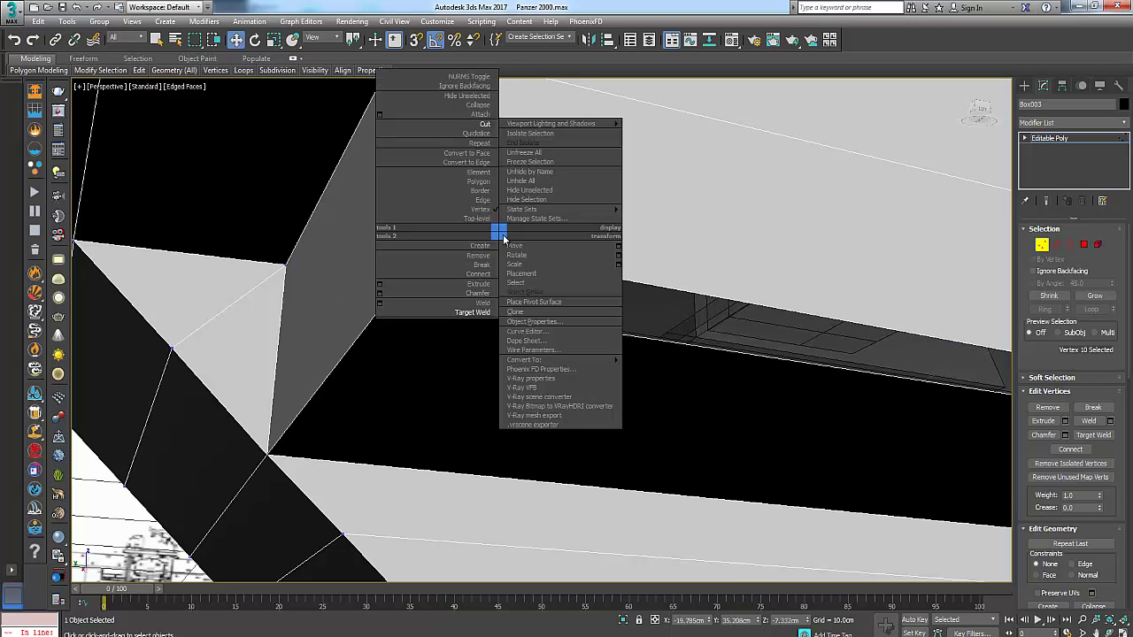
left_click(478, 312)
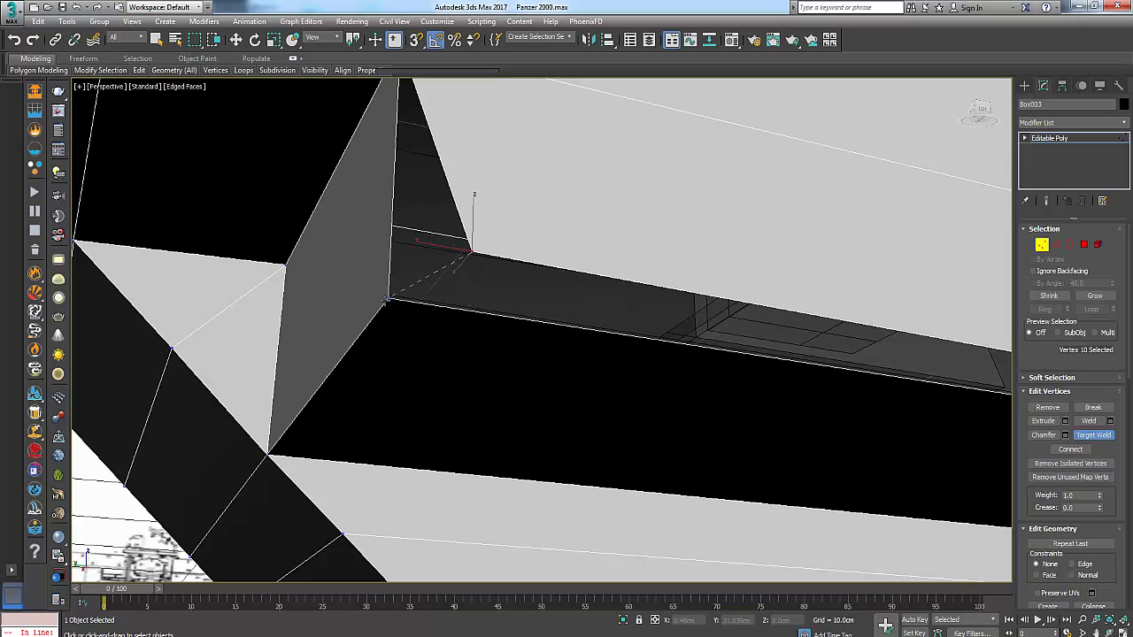
left_click(389, 299)
scroll(430, 295, "down", 2)
right_click(438, 265)
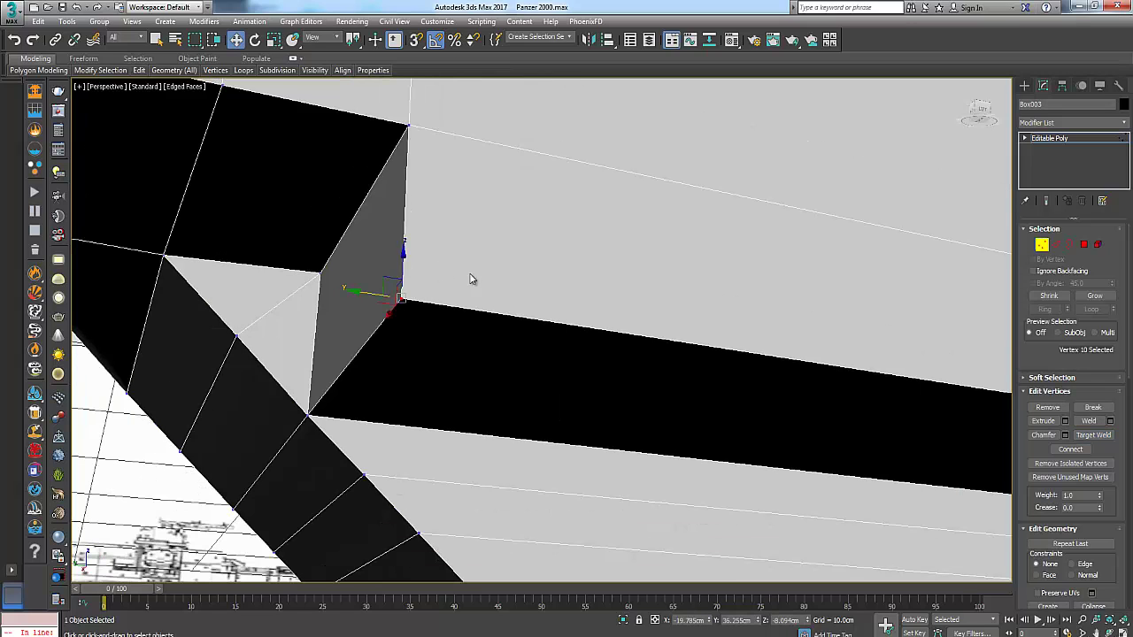
Select the long side face below the upper hull band and examine its position against the blueprint in the Left view.
left_click(1083, 245)
left_click(617, 292)
middle_click_drag(616, 292, 595, 342, "alt")
key("alt+w")
scroll(304, 433, "down", 6)
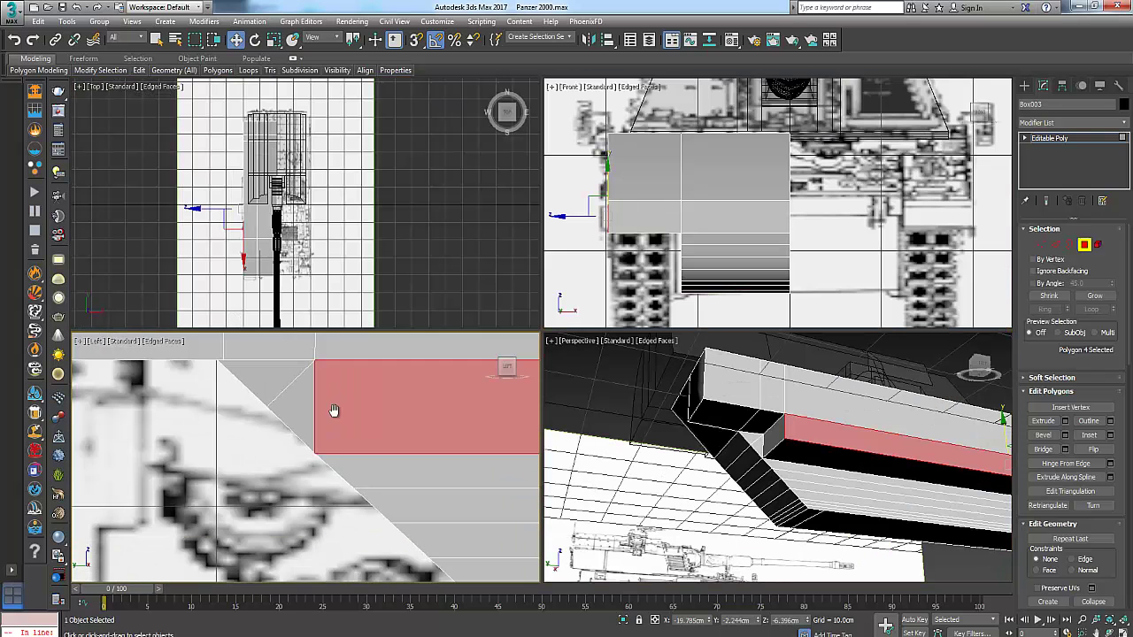
middle_click_drag(333, 409, 307, 498)
scroll(307, 498, "down", 2)
scroll(322, 491, "down", 1)
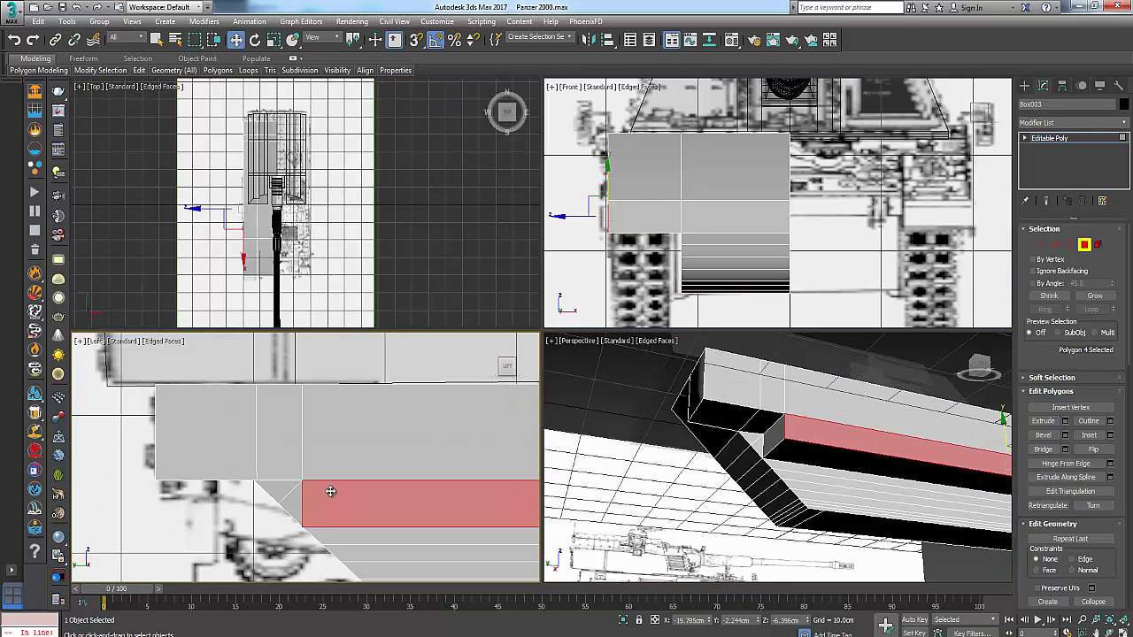
left_click(1083, 246)
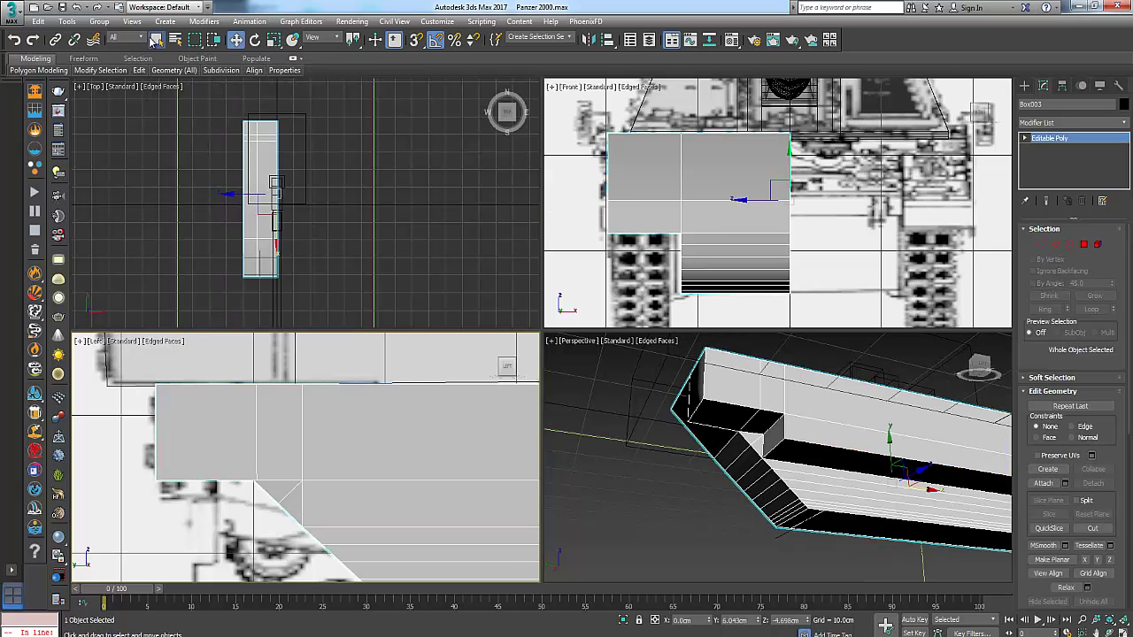
Assign the semi-transparent 05 - Default material to the hull to reveal the blueprints behind it.
left_click(155, 41)
scroll(642, 460, "down", 3)
left_click(736, 488)
left_click(747, 484)
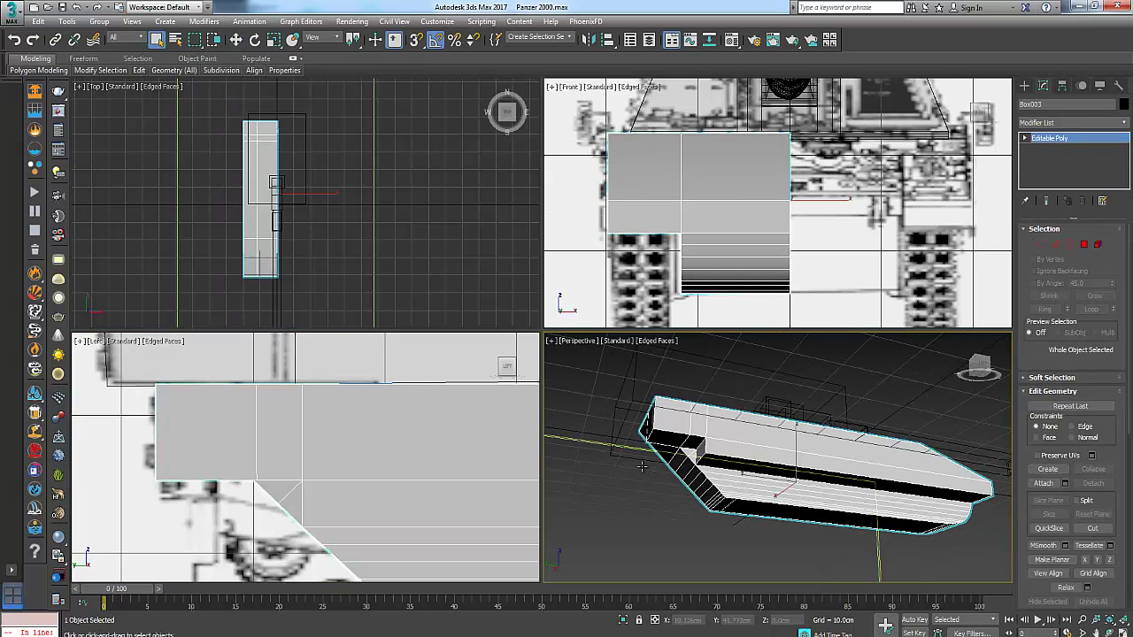
key("m")
left_click(218, 146)
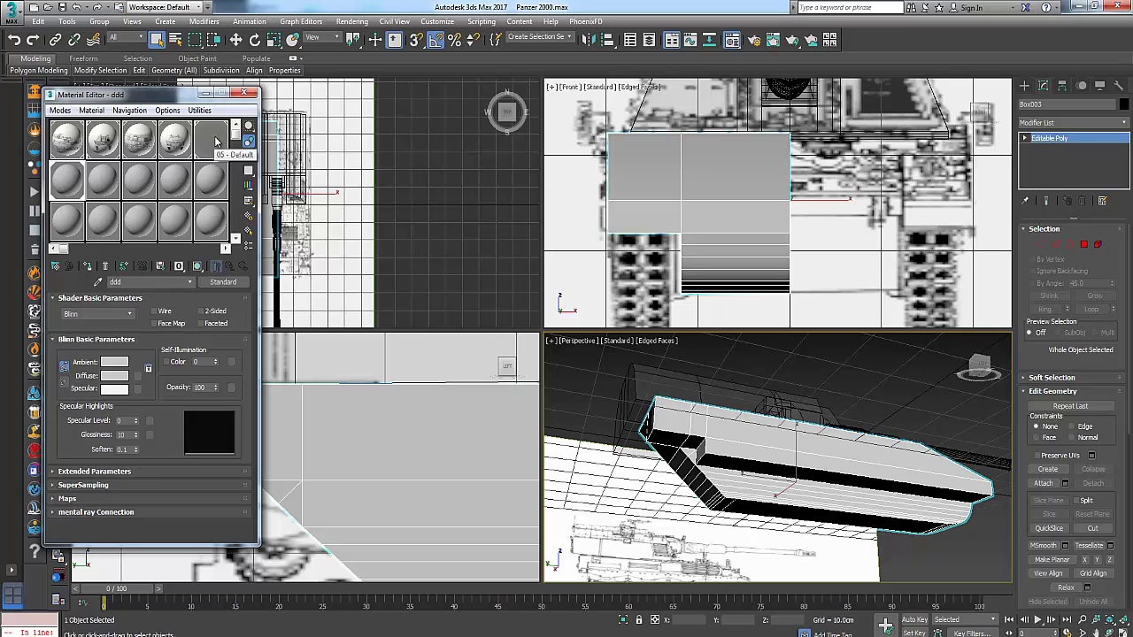
left_click(87, 267)
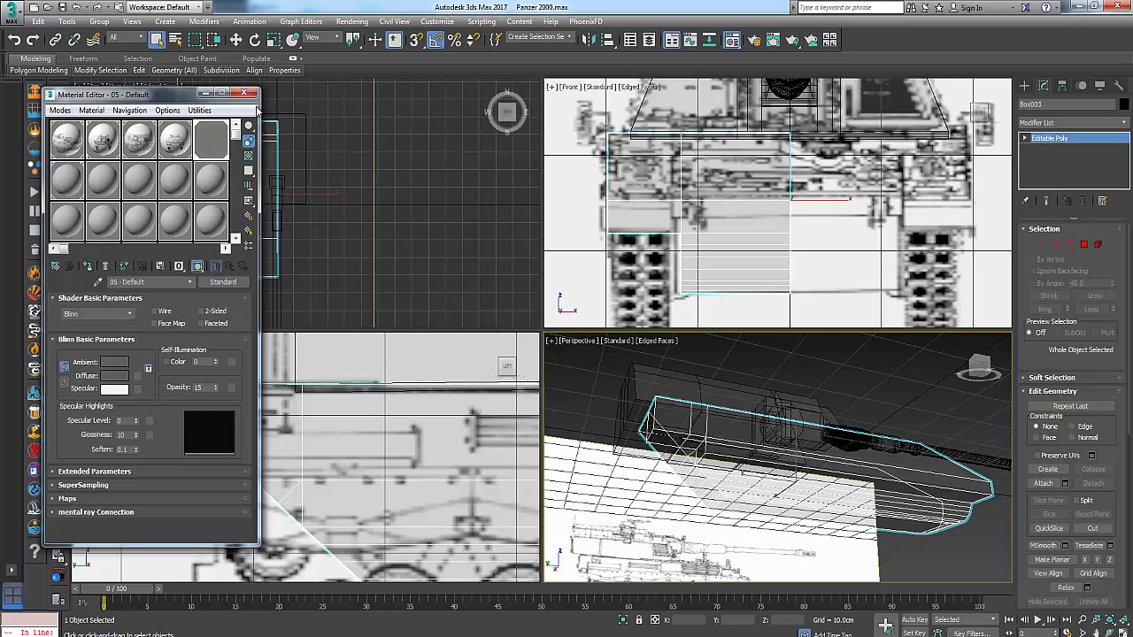
left_click(244, 93)
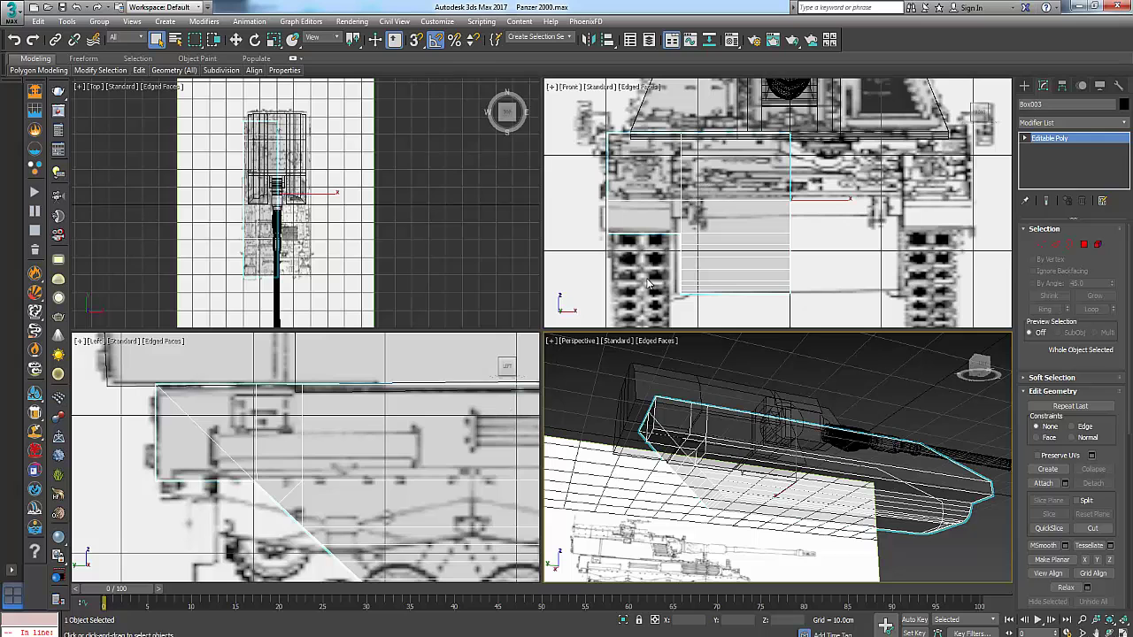
Add a Symmetry modifier to the half hull, mirrored on the X axis with Flip enabled.
scroll(373, 484, "down", 4)
scroll(353, 469, "up", 5)
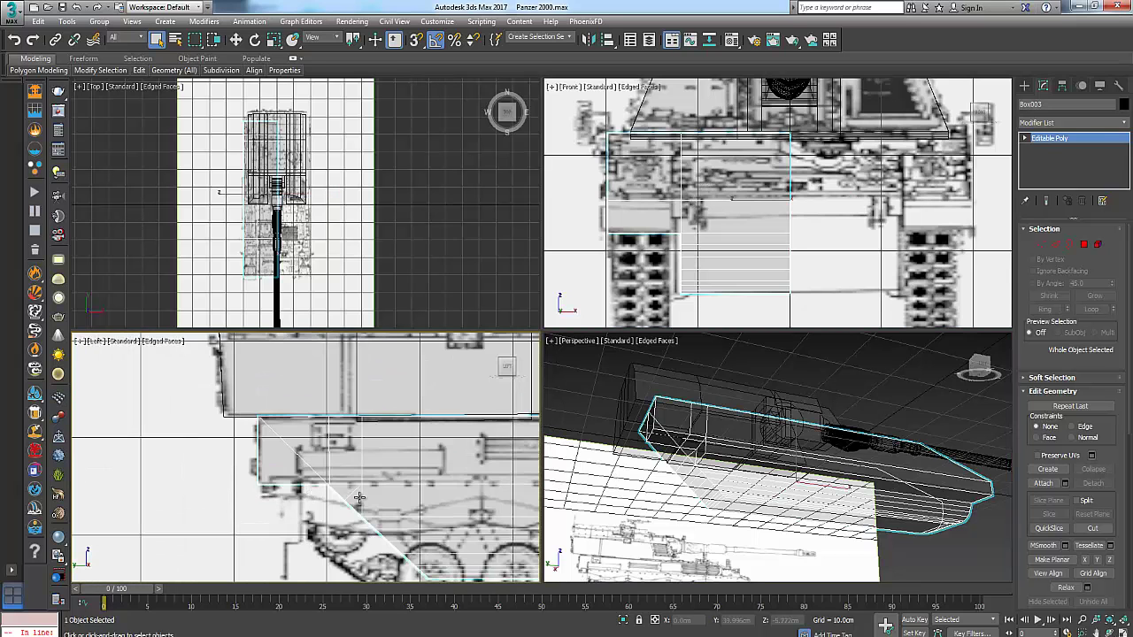
scroll(333, 466, "down", 8)
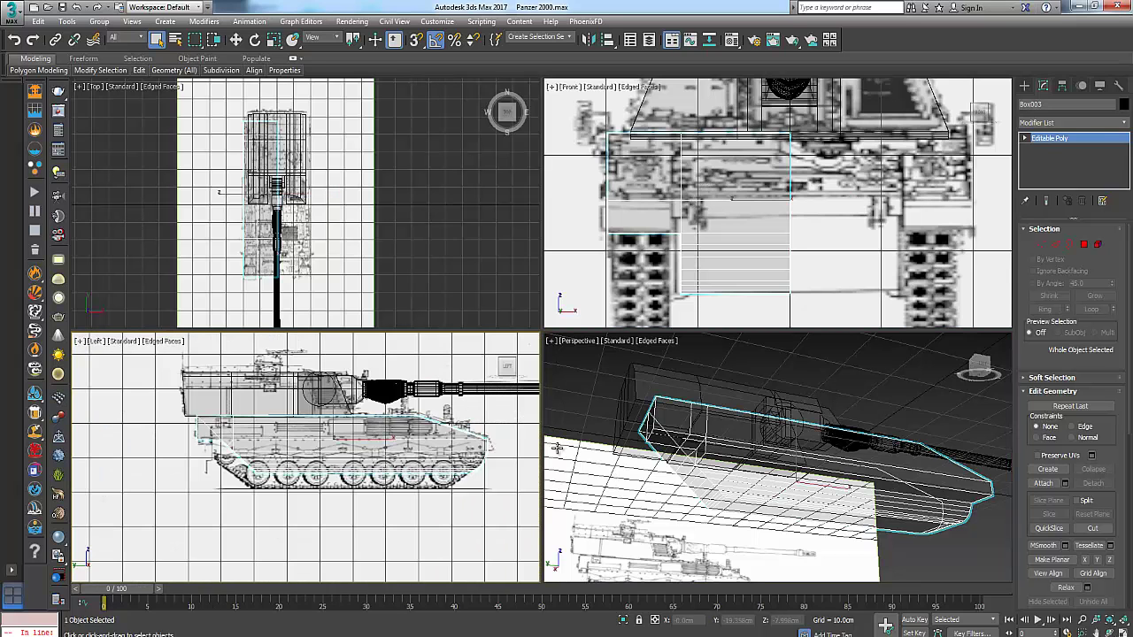
scroll(872, 481, "down", 3)
key("alt+w")
middle_click_drag(872, 481, 505, 398, "alt")
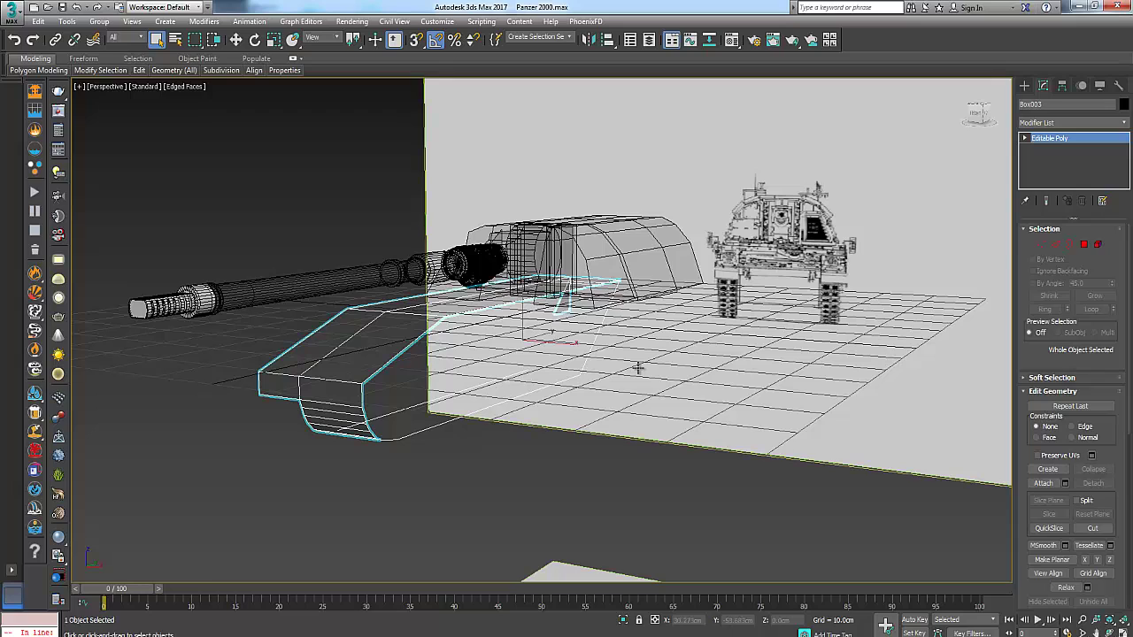
left_click(1042, 244)
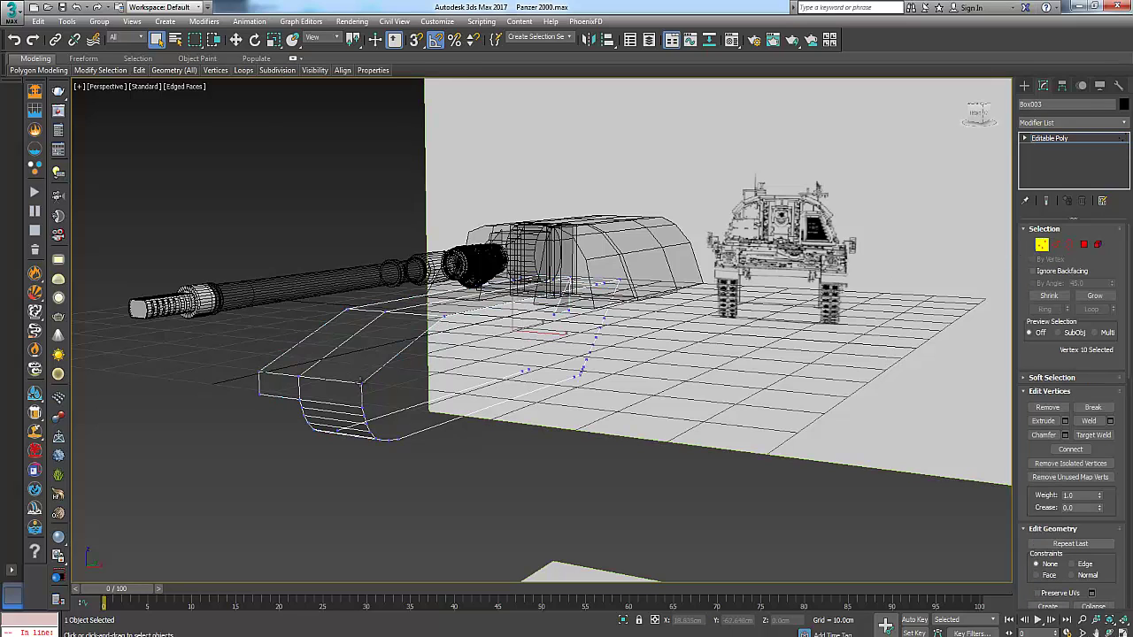
left_click(361, 382)
left_click(1127, 128)
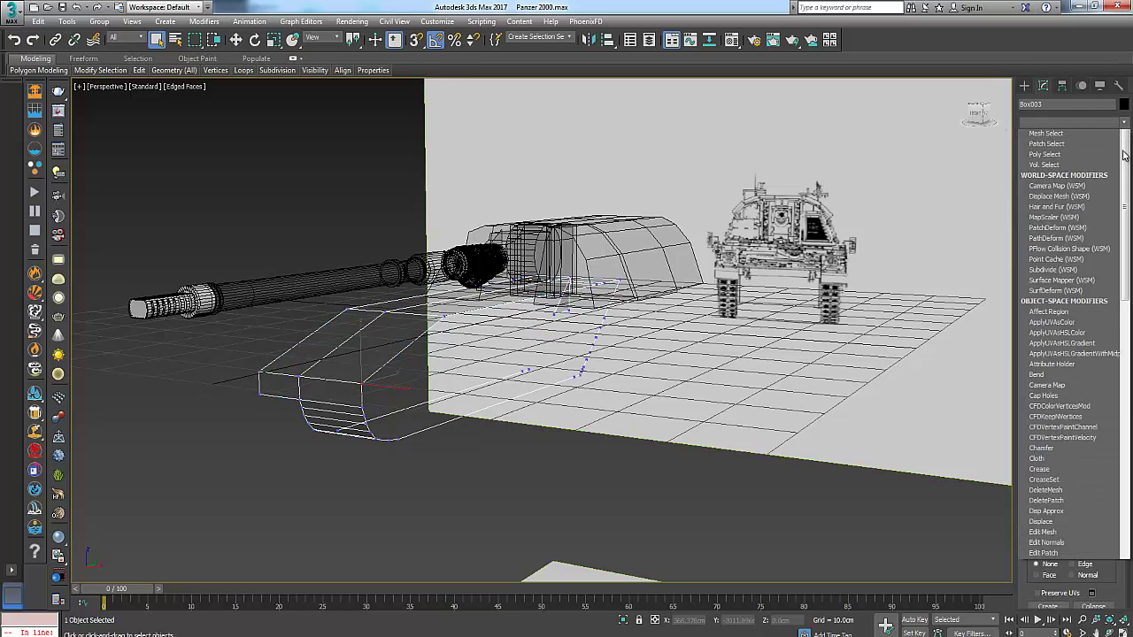
scroll(1071, 371, "down", 10)
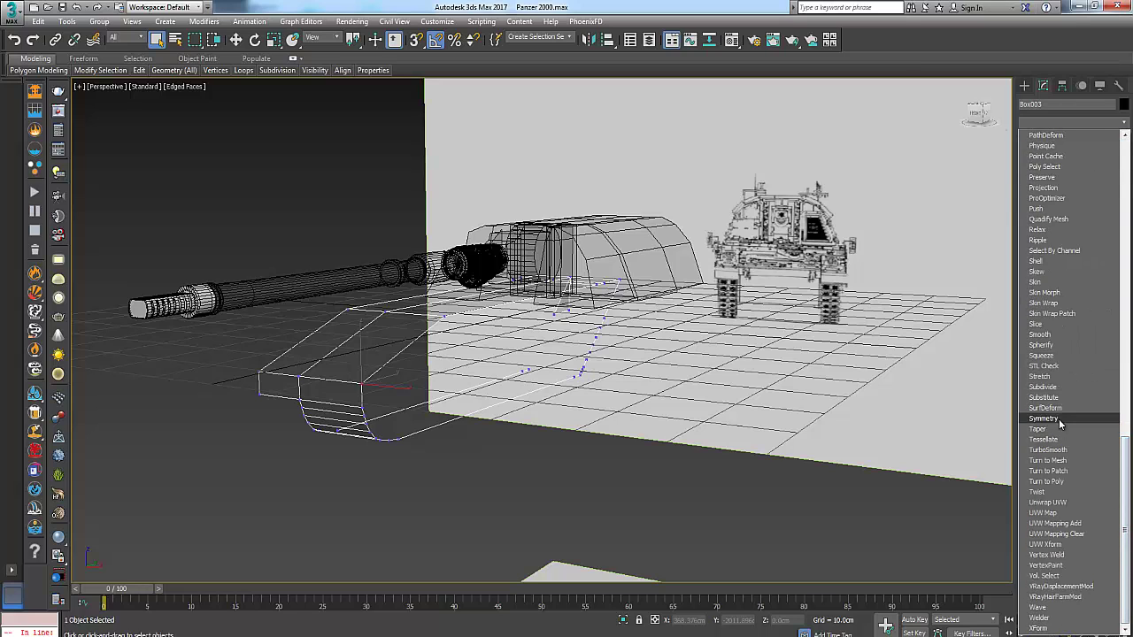
left_click(1044, 418)
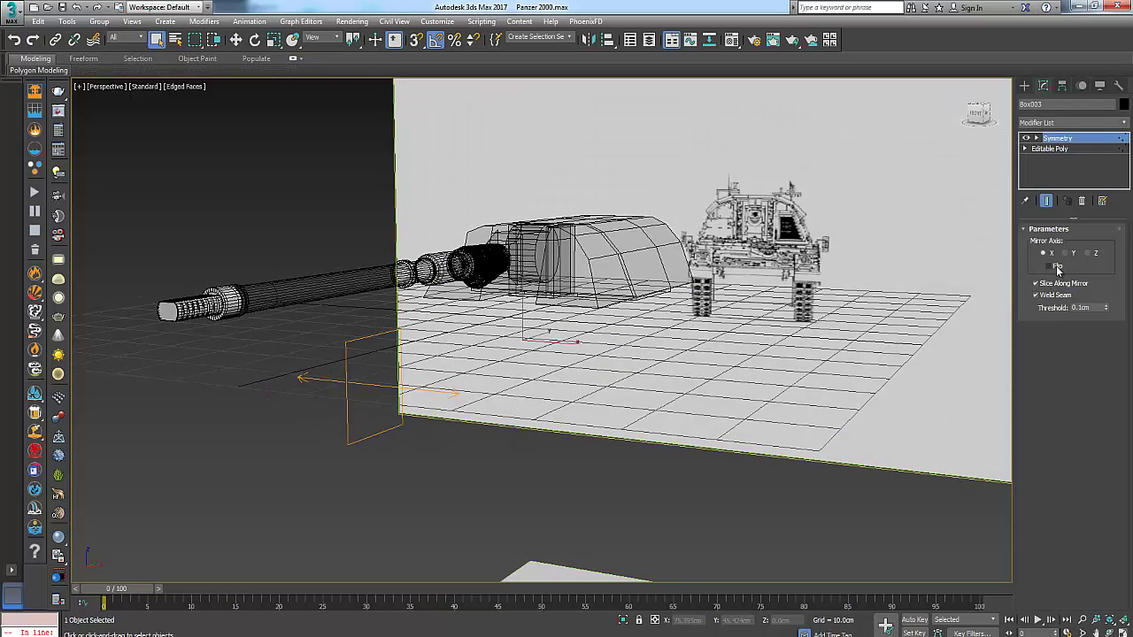
left_click(1050, 266)
Set the Symmetry weld threshold to 0.01 cm and show the mirrored end result from the base Editable Poly level.
scroll(448, 340, "up", 2)
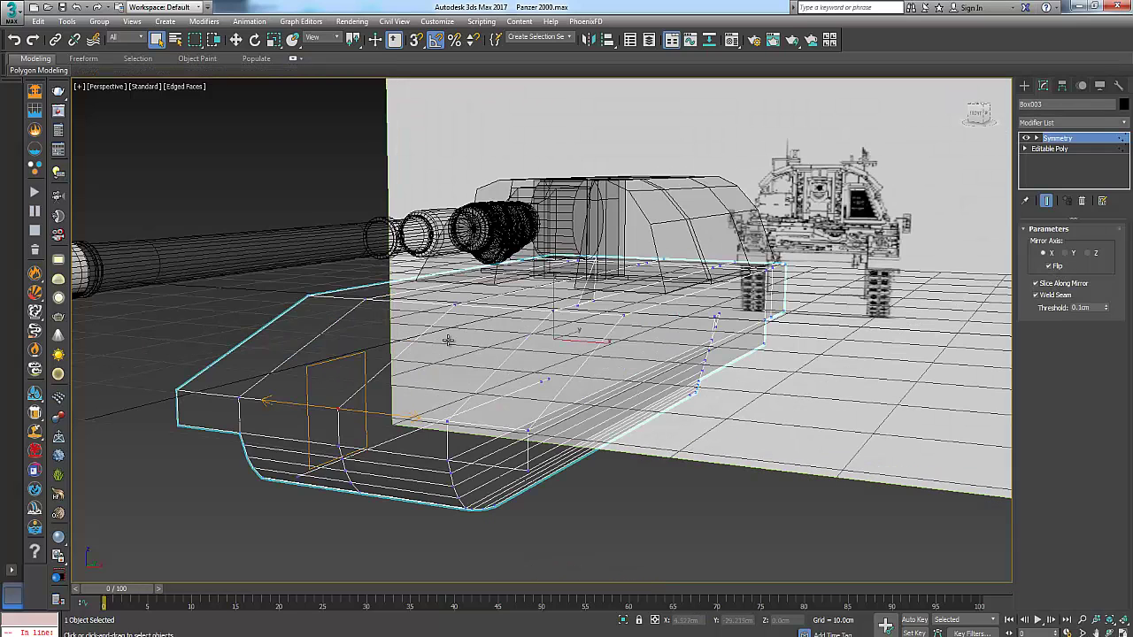
left_click(1081, 307)
type("0.01")
key("Return")
left_click(1061, 149)
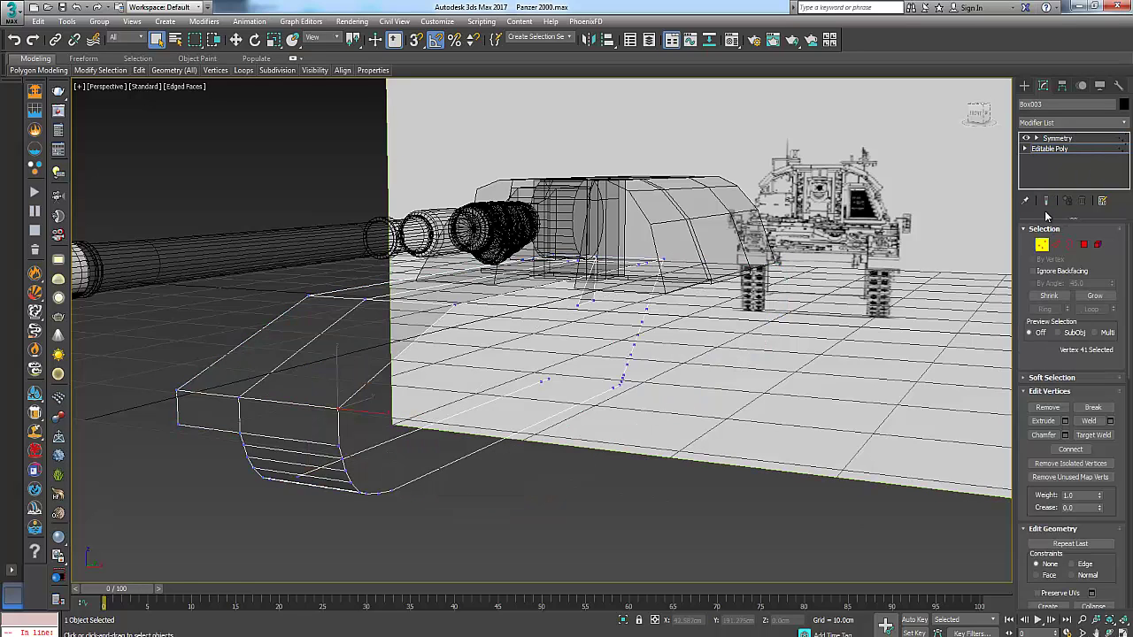
left_click(1046, 201)
middle_click_drag(523, 346, 611, 328, "alt")
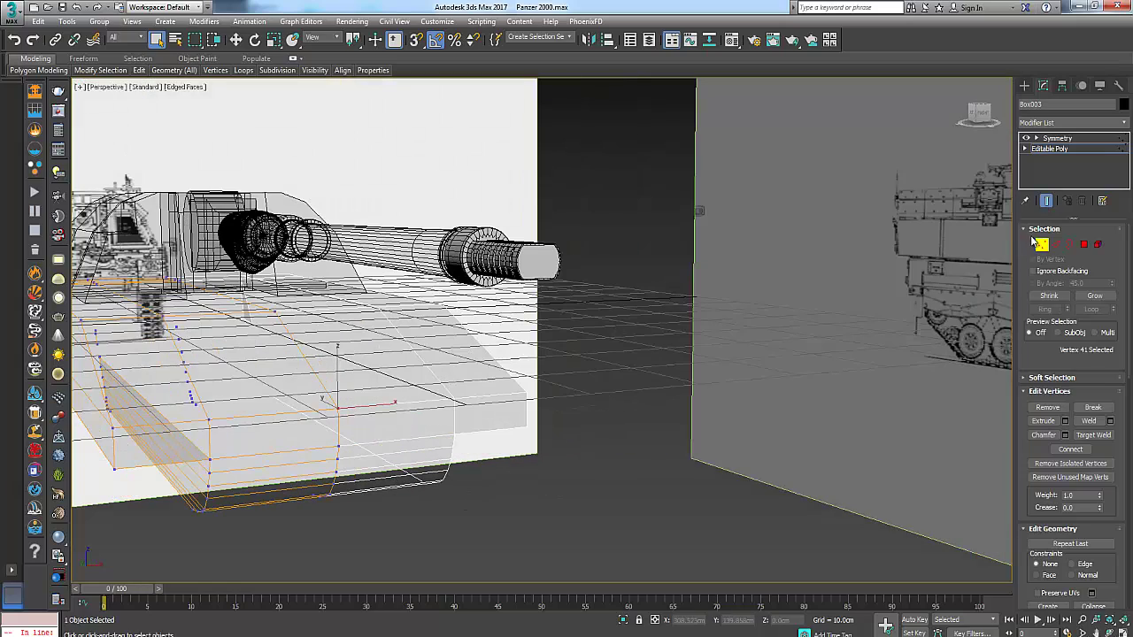
left_click(1045, 243)
middle_click_drag(633, 389, 678, 397)
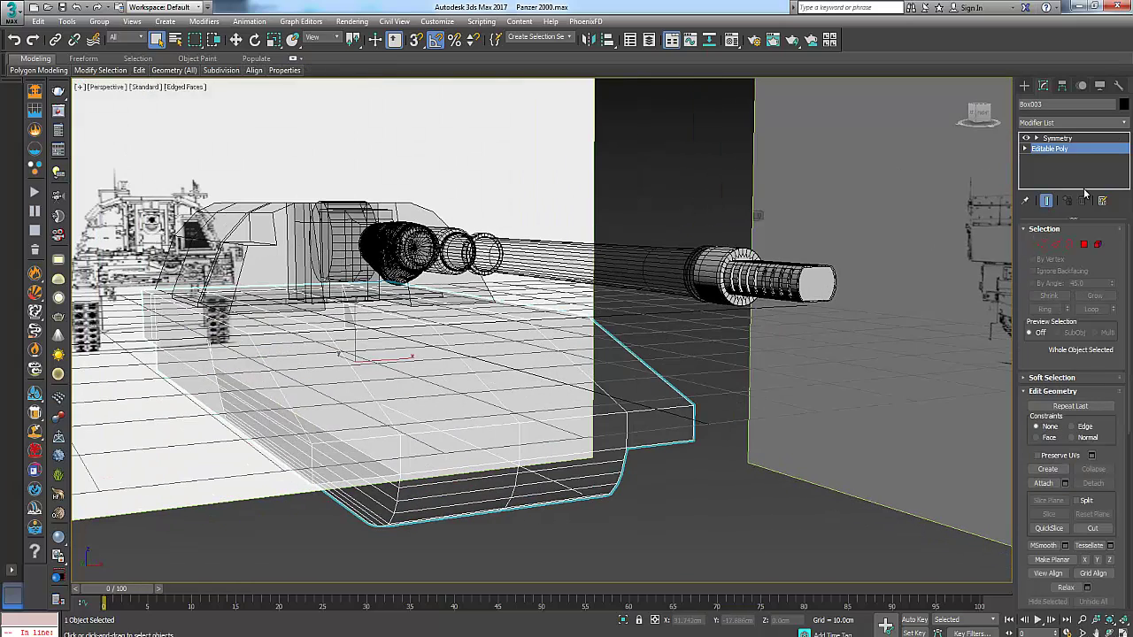
Collapse the hull's entire modifier stack and convert the mirrored hull to an Editable Poly.
right_click(1088, 139)
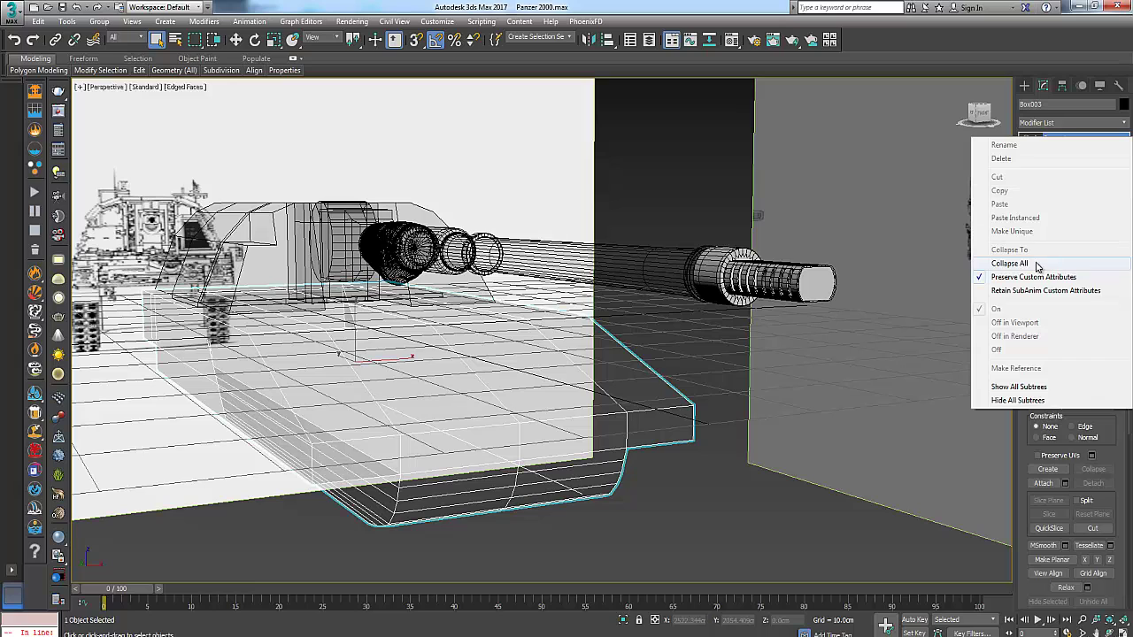
left_click(1036, 265)
left_click(623, 364)
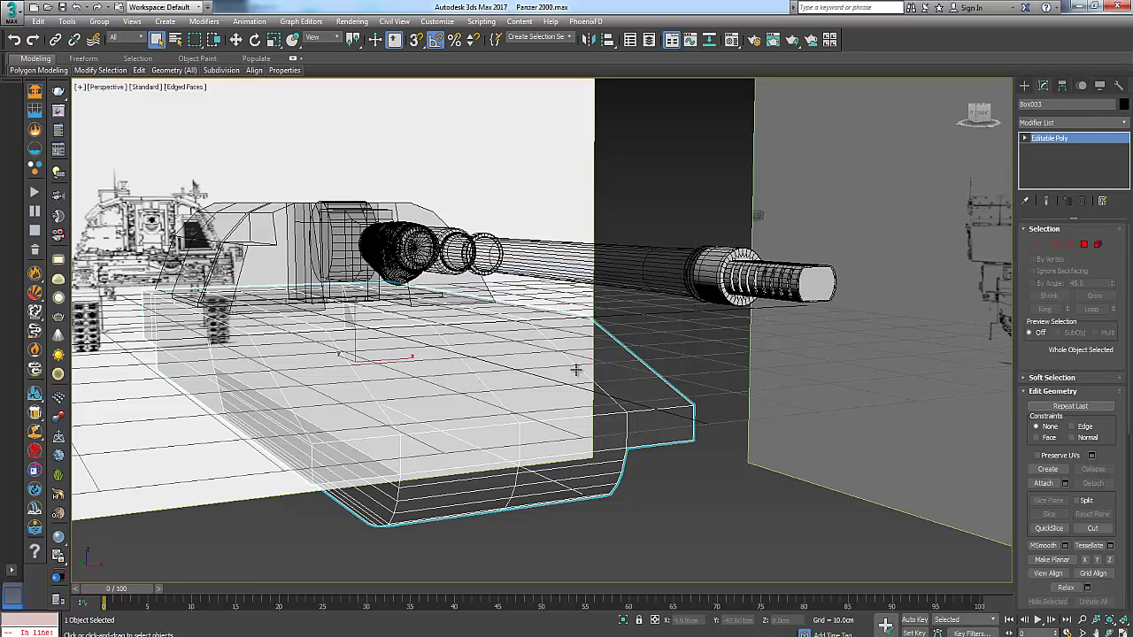
right_click(526, 345)
mouse_move(614, 471)
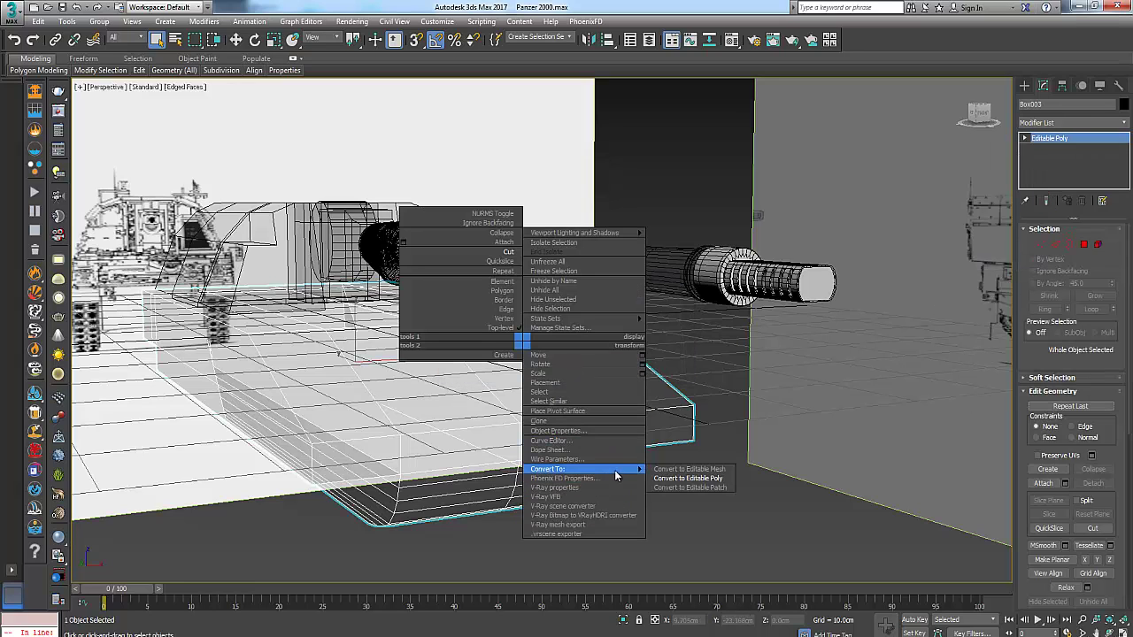
left_click(670, 477)
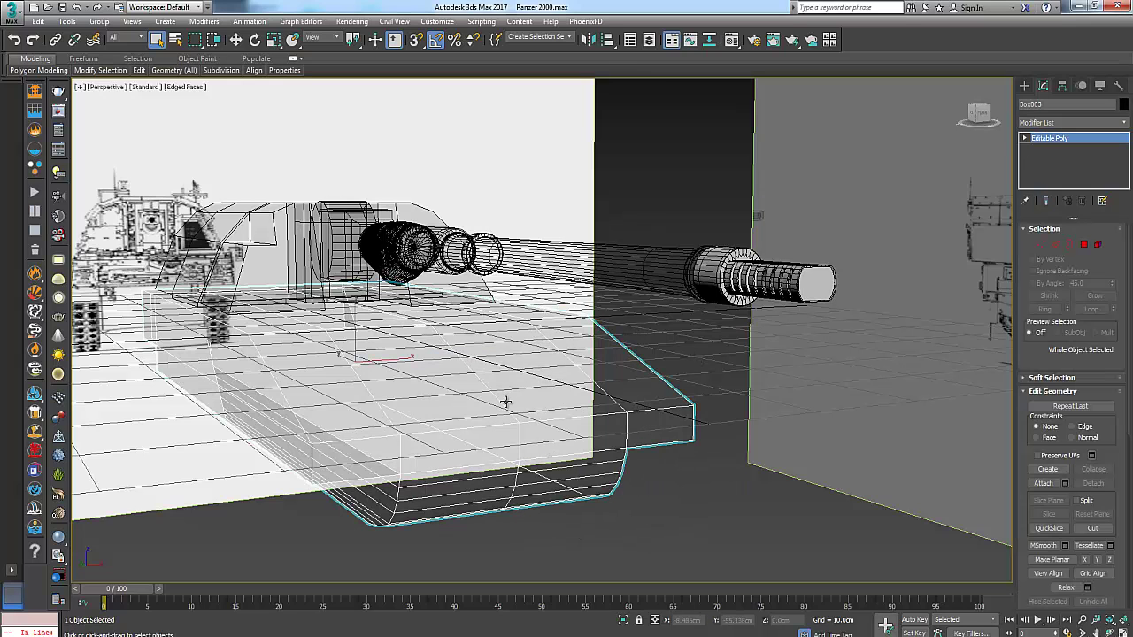
Assign the opaque ddd material to the whole hull and deselect it.
key("m")
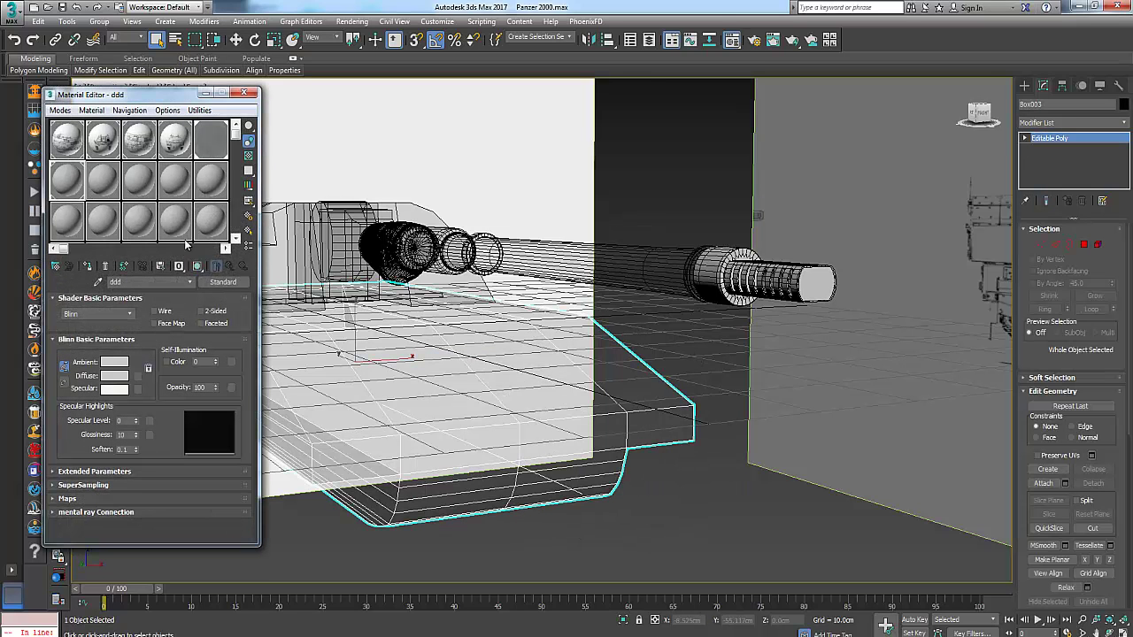
left_click(87, 266)
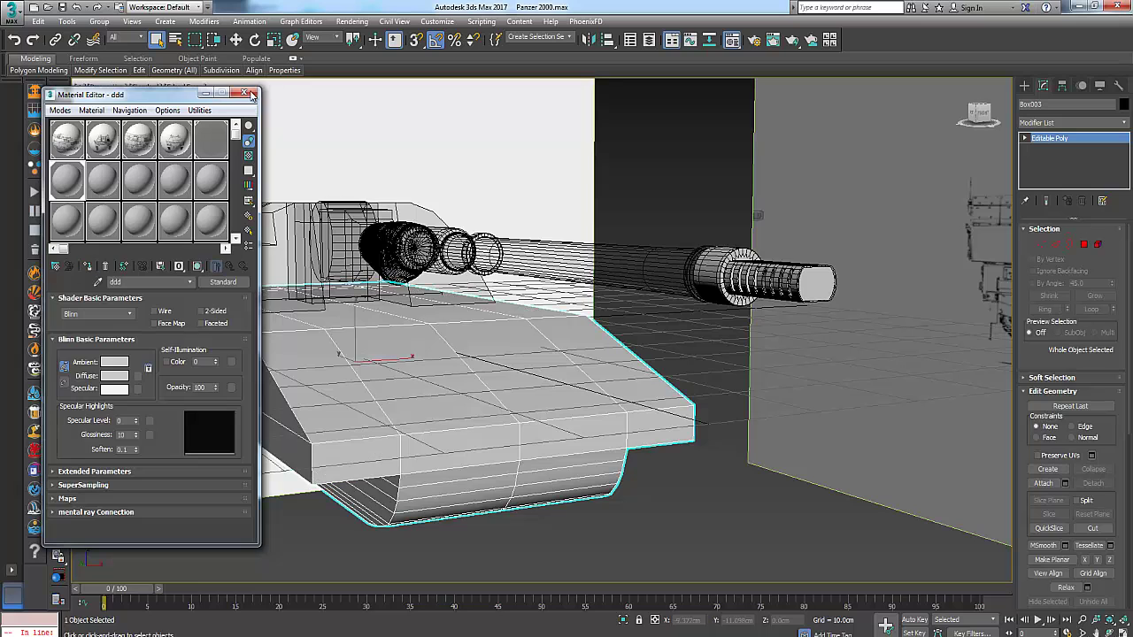
left_click(247, 93)
left_click(715, 200)
key("F9")
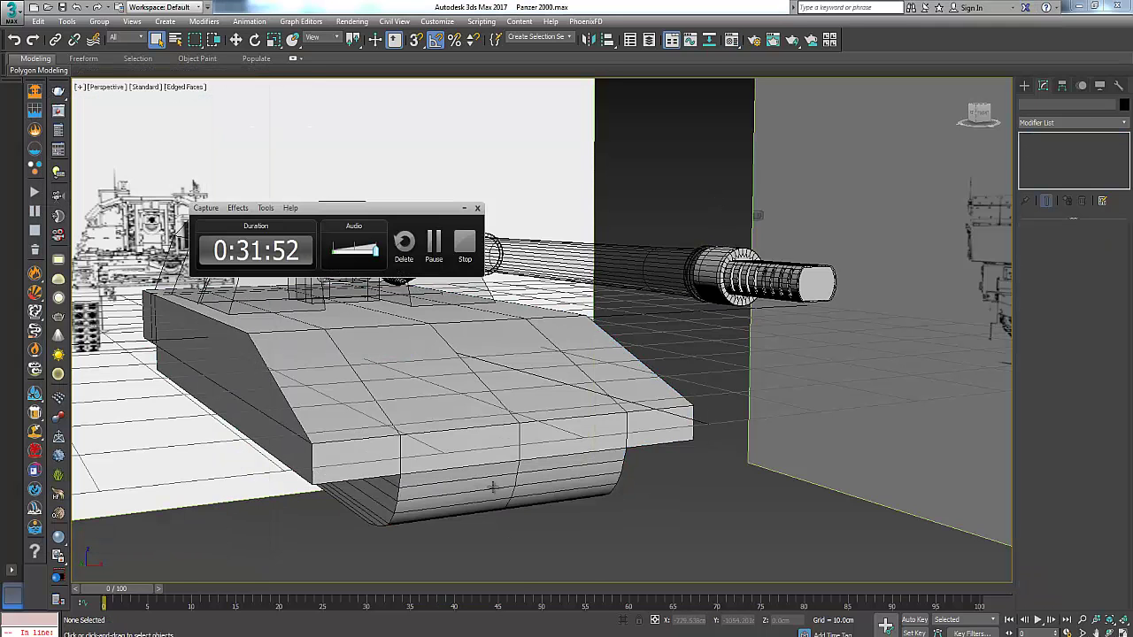
left_click(465, 209)
Select the hull's rear top-edge vertex at the inner corner of the side box, ready for moving.
middle_click_drag(502, 461, 643, 293)
scroll(564, 367, "up", 5)
scroll(564, 365, "down", 5)
scroll(643, 292, "up", 4)
left_click(685, 322)
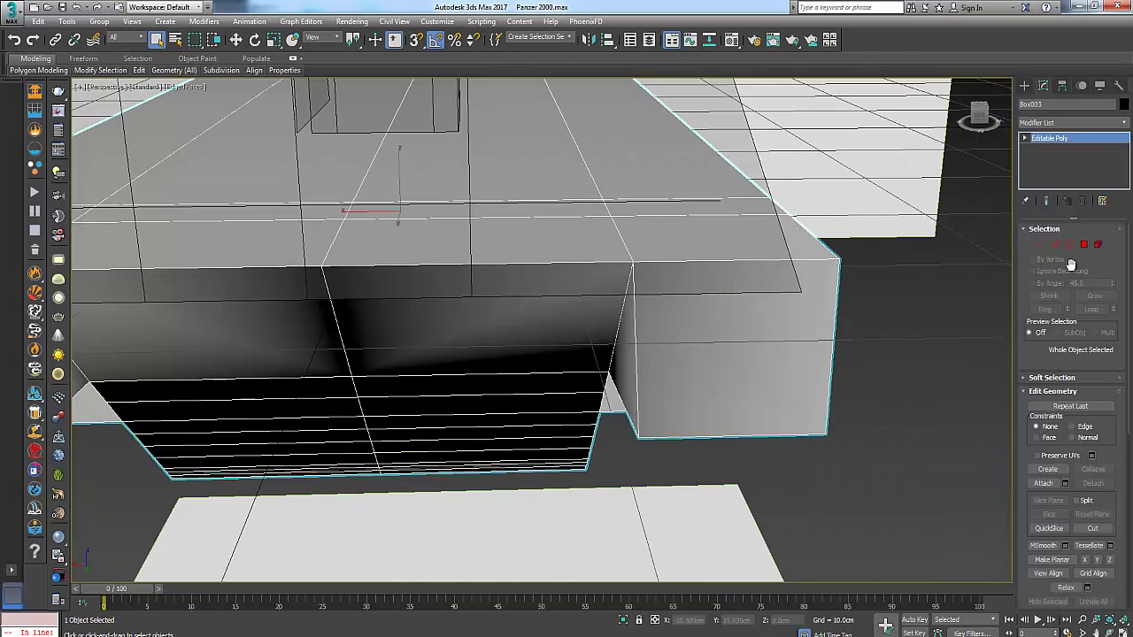
left_click(1040, 245)
left_click(633, 266)
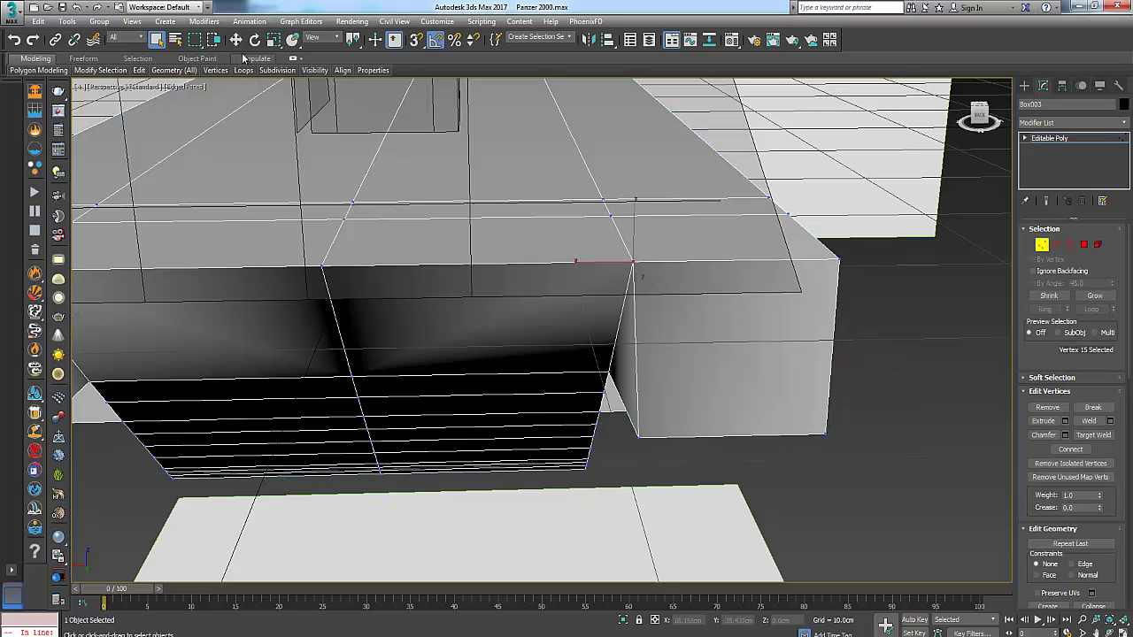
key("w")
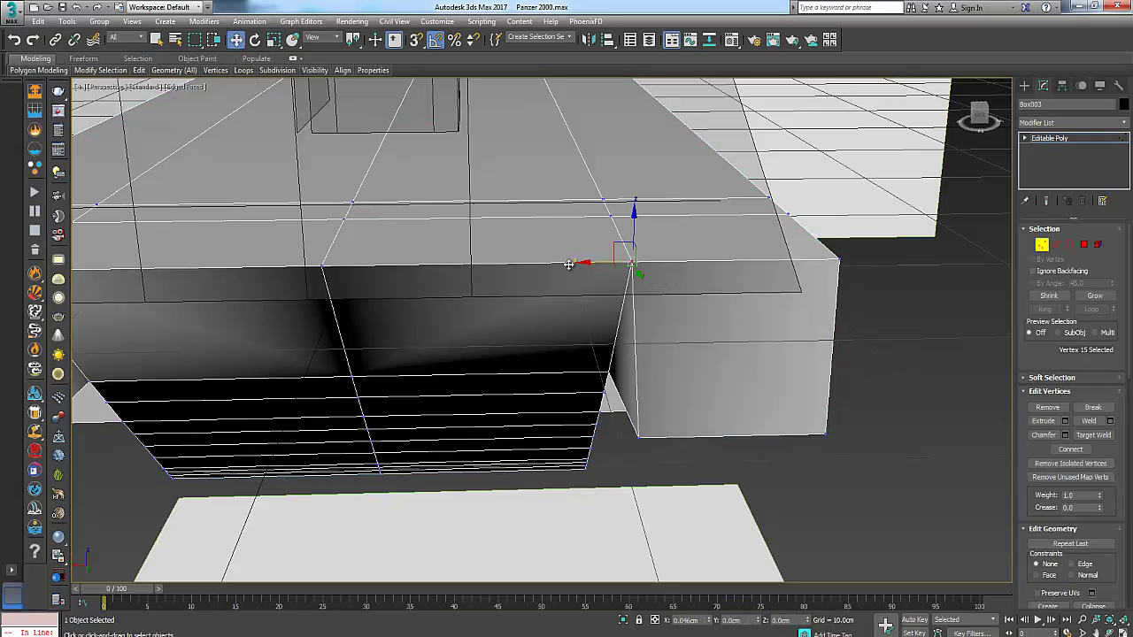
scroll(681, 363, "down", 2)
middle_click_drag(708, 375, 664, 448, "alt")
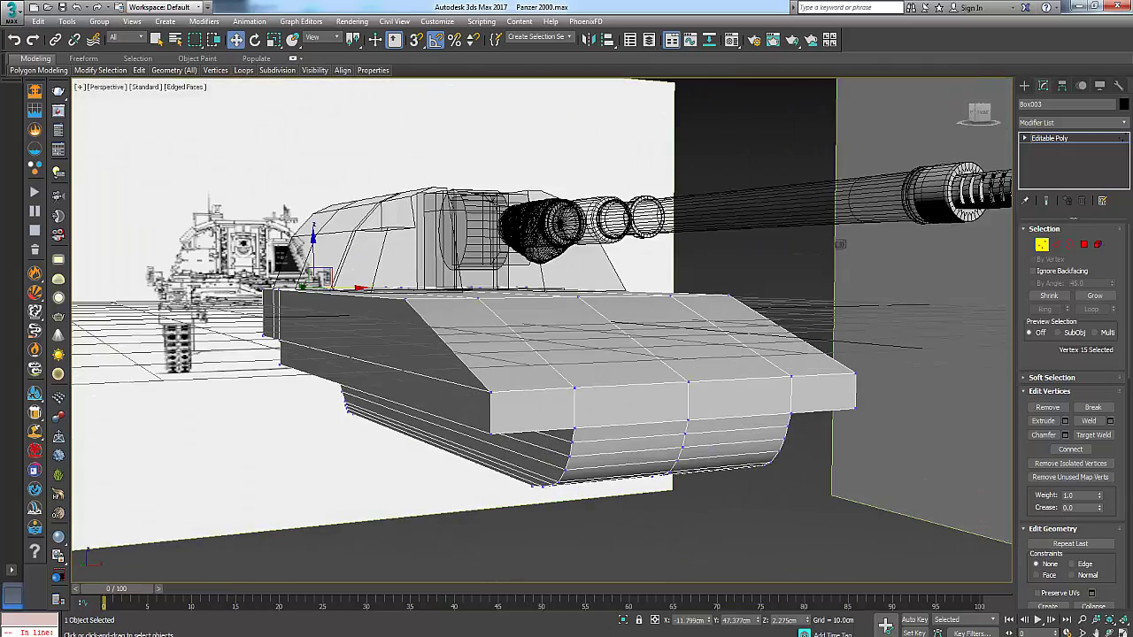
Switch to Windows Photo Viewer and study the Panzerhaubitze 2000 reference photos, comparing the hull's shape with the model.
left_click(492, 635)
left_click(510, 597)
left_click(512, 598)
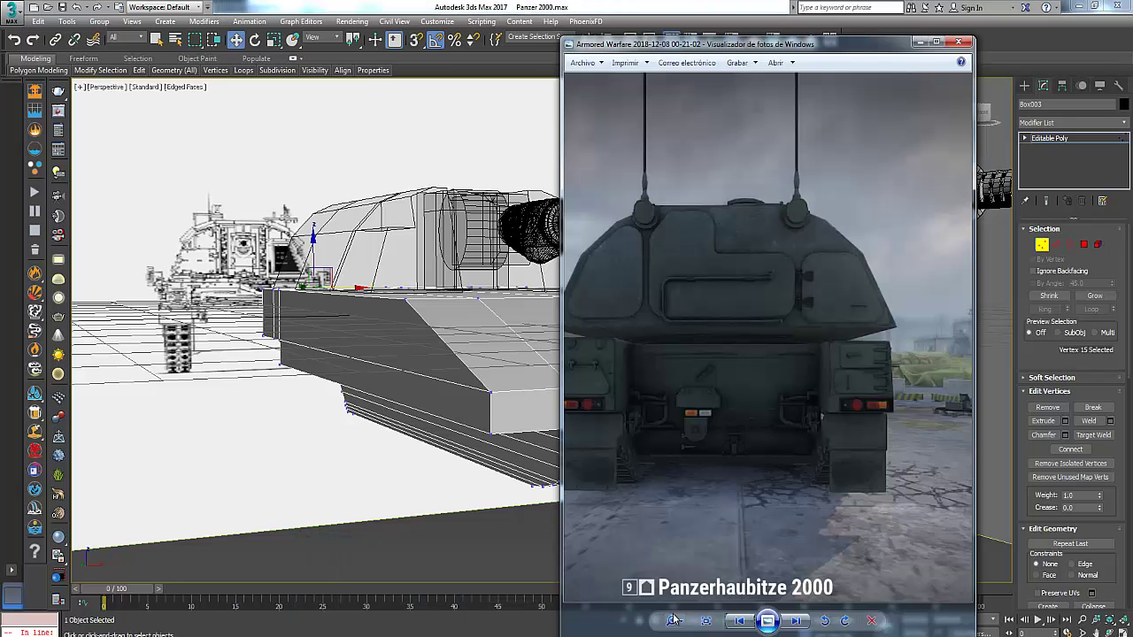
left_click(741, 621)
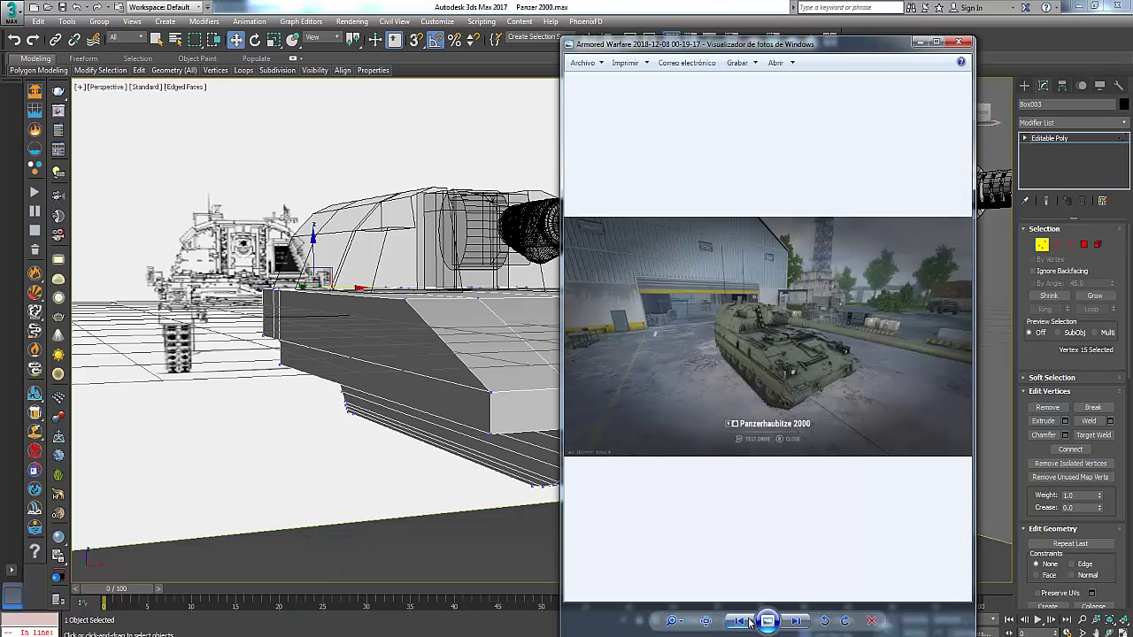
left_click(749, 621)
left_click(796, 621)
left_click(797, 621)
left_click(798, 622)
left_click(797, 622)
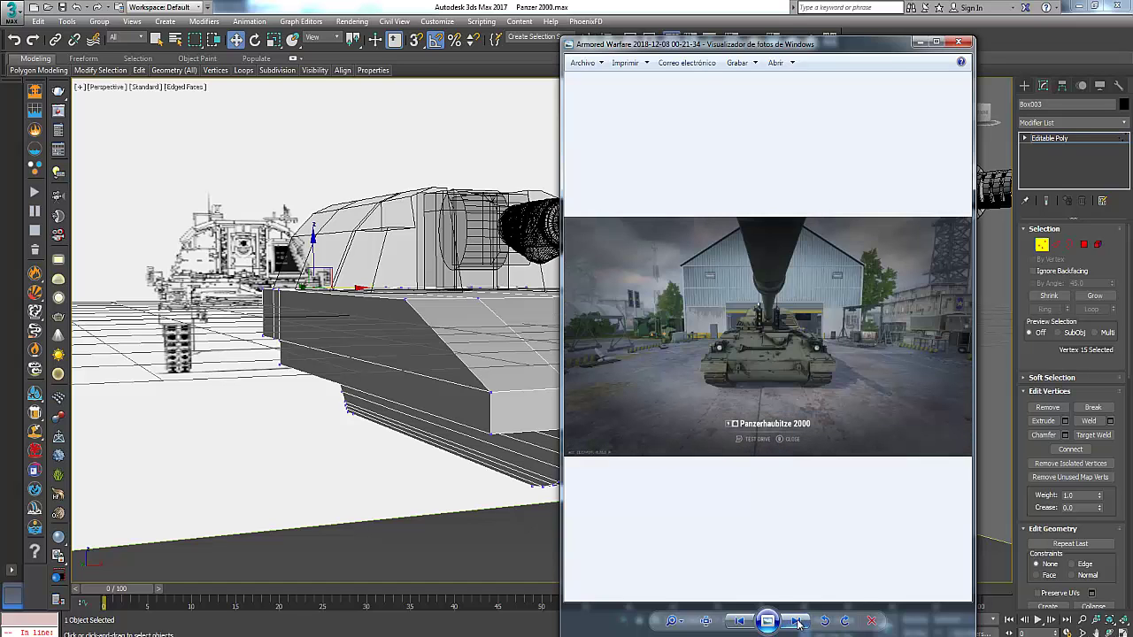
left_click(798, 622)
left_click(797, 622)
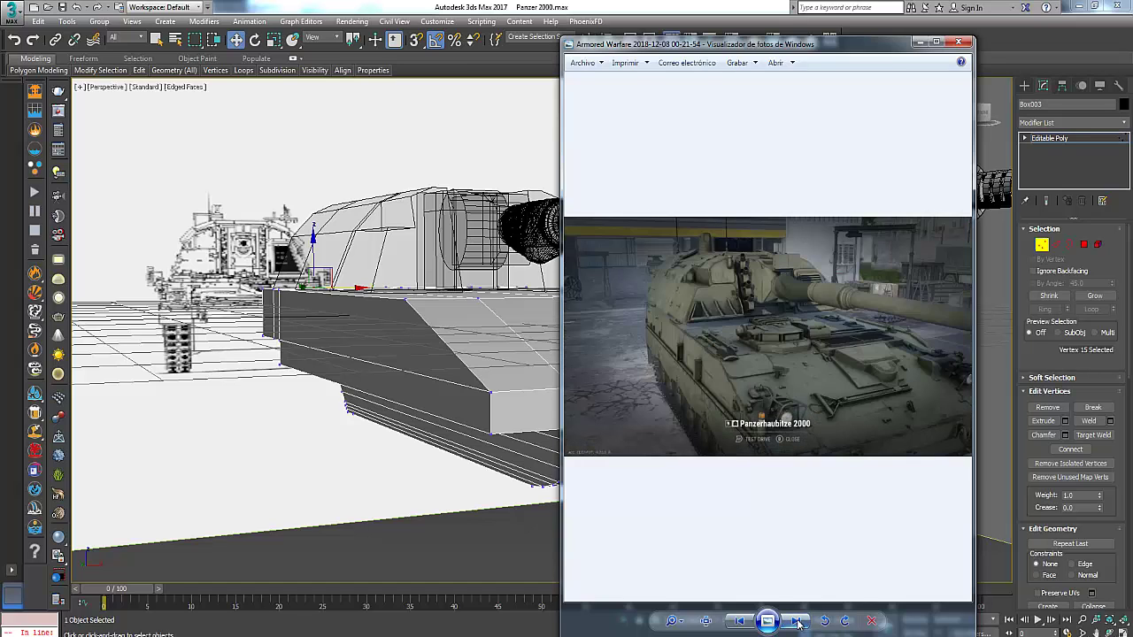
left_click(797, 622)
scroll(858, 333, "up", 3)
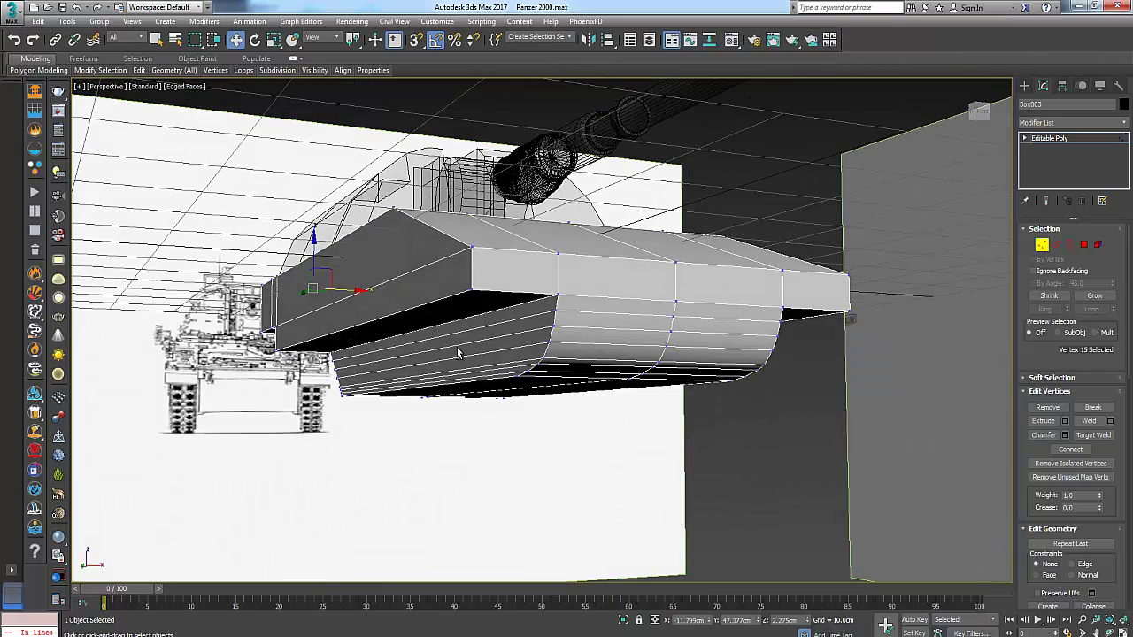
middle_click_drag(458, 352, 486, 407, "alt")
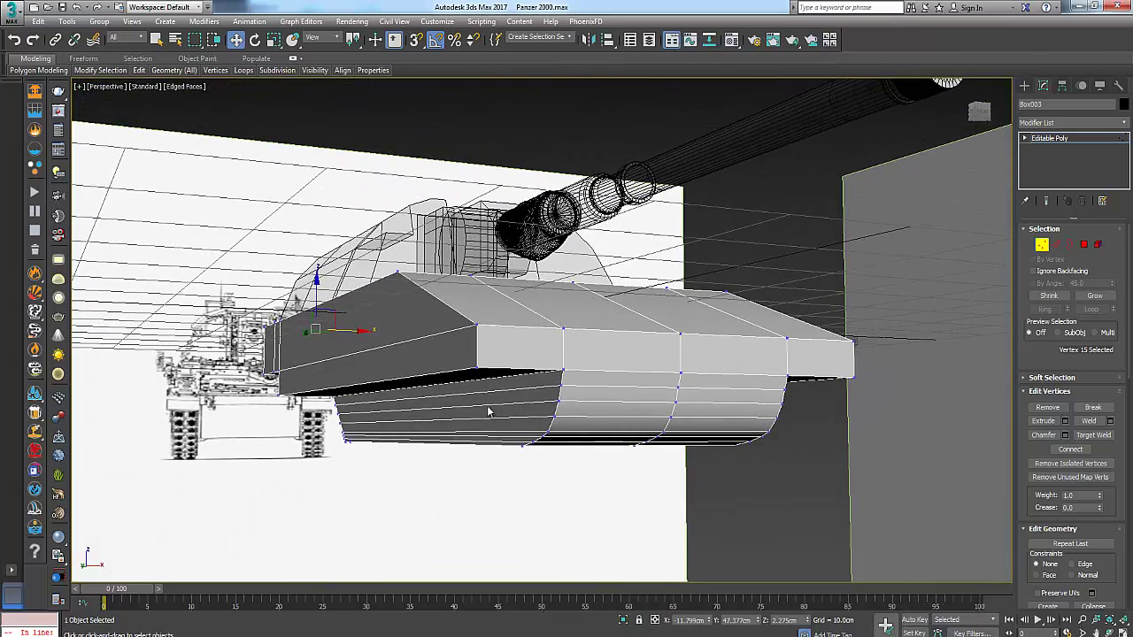
Study the hull front in the Armored Warfare photo in Windows Photo Viewer and compare it with the model in 3ds Max.
mouse_move(491, 632)
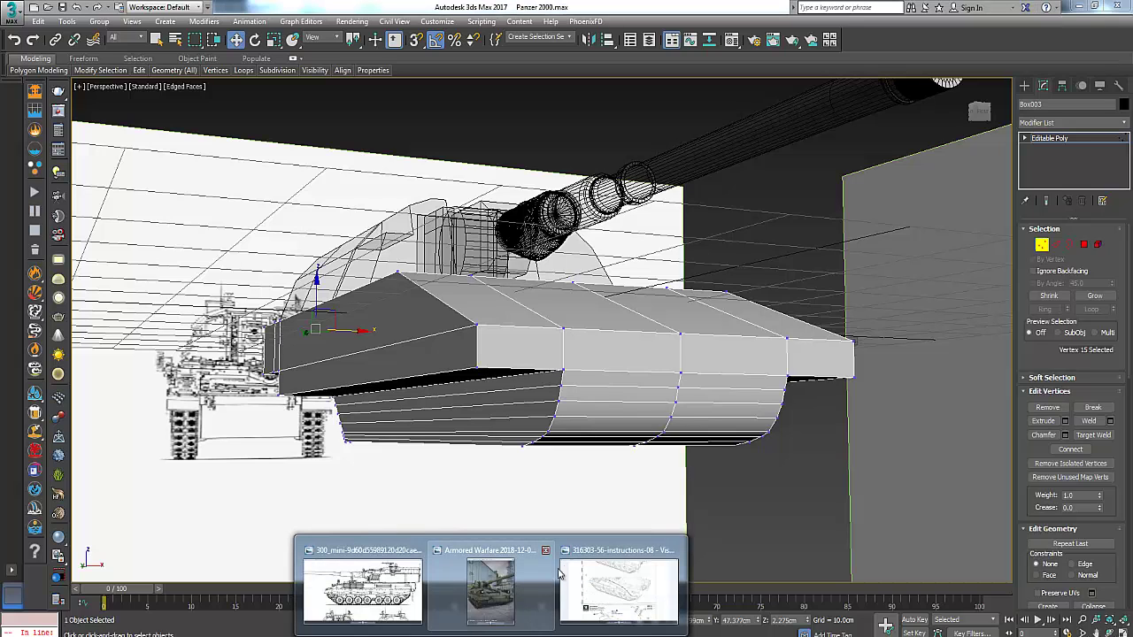
left_click(490, 591)
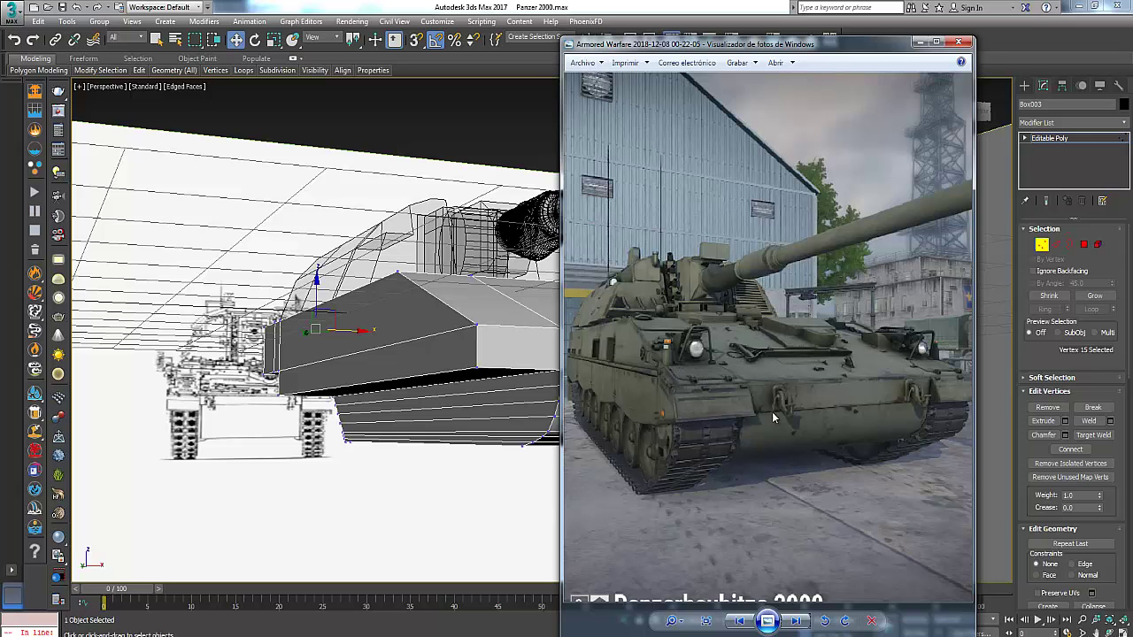
middle_click_drag(409, 354, 269, 375)
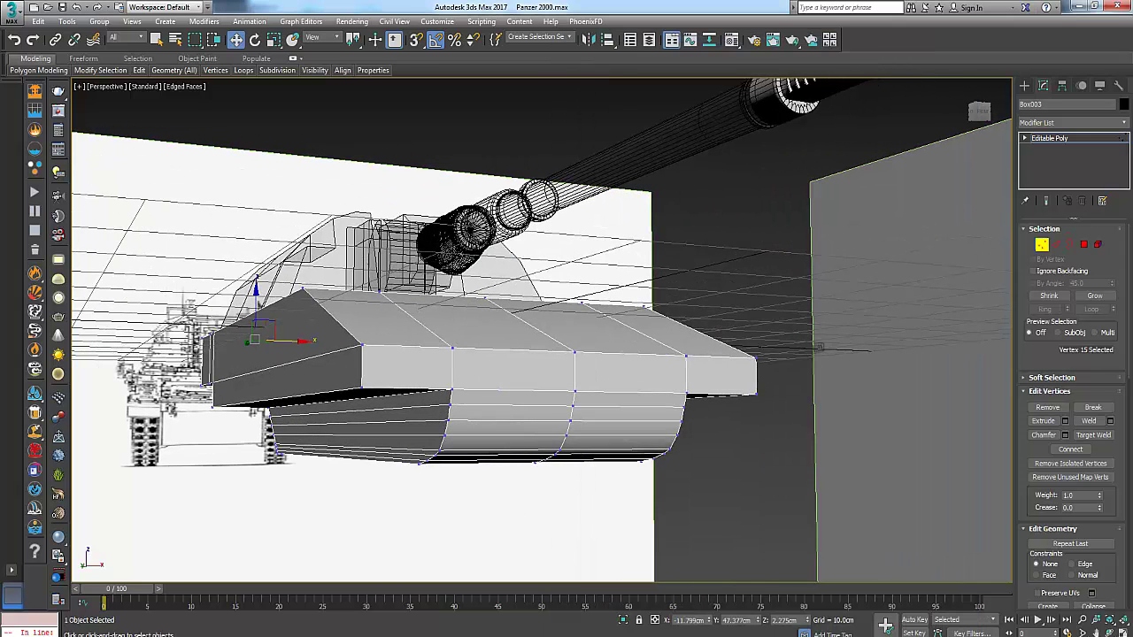
mouse_move(493, 633)
left_click(490, 594)
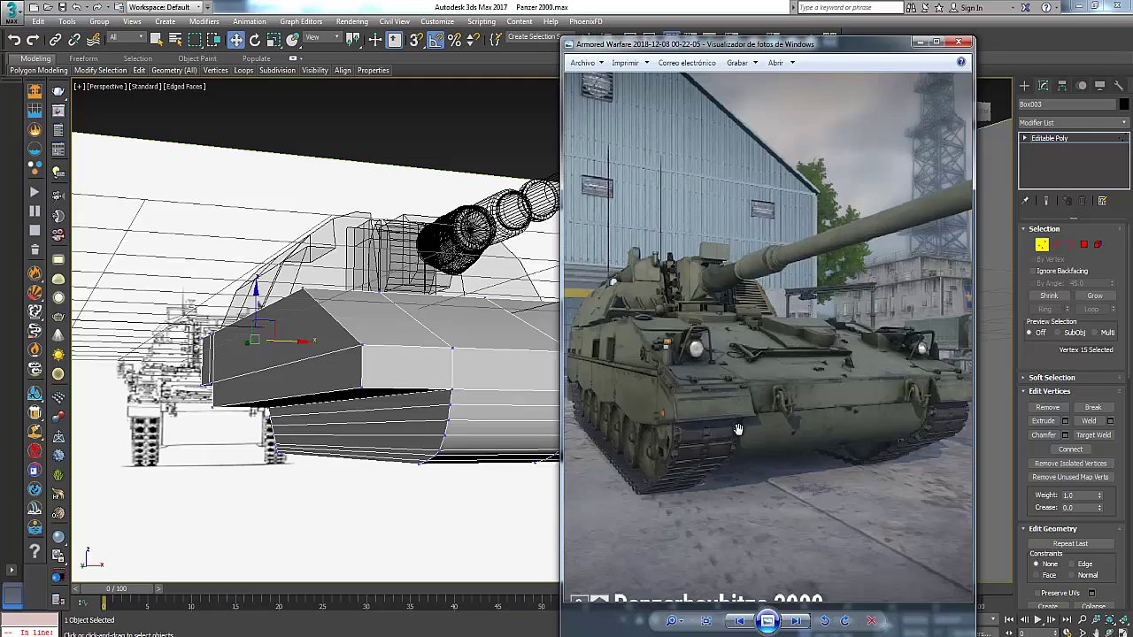
middle_click(369, 346)
scroll(370, 346, "down", 4)
middle_click_drag(383, 353, 511, 418, "alt")
scroll(469, 409, "down", 4)
scroll(509, 418, "up", 4)
scroll(508, 425, "up", 1)
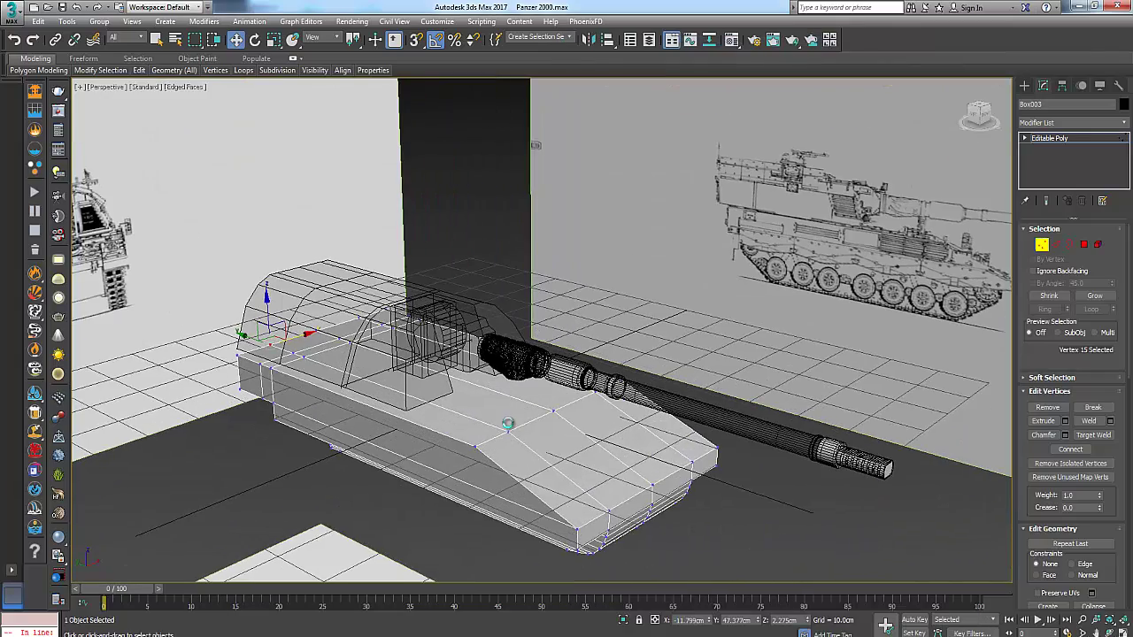
scroll(509, 428, "down", 2)
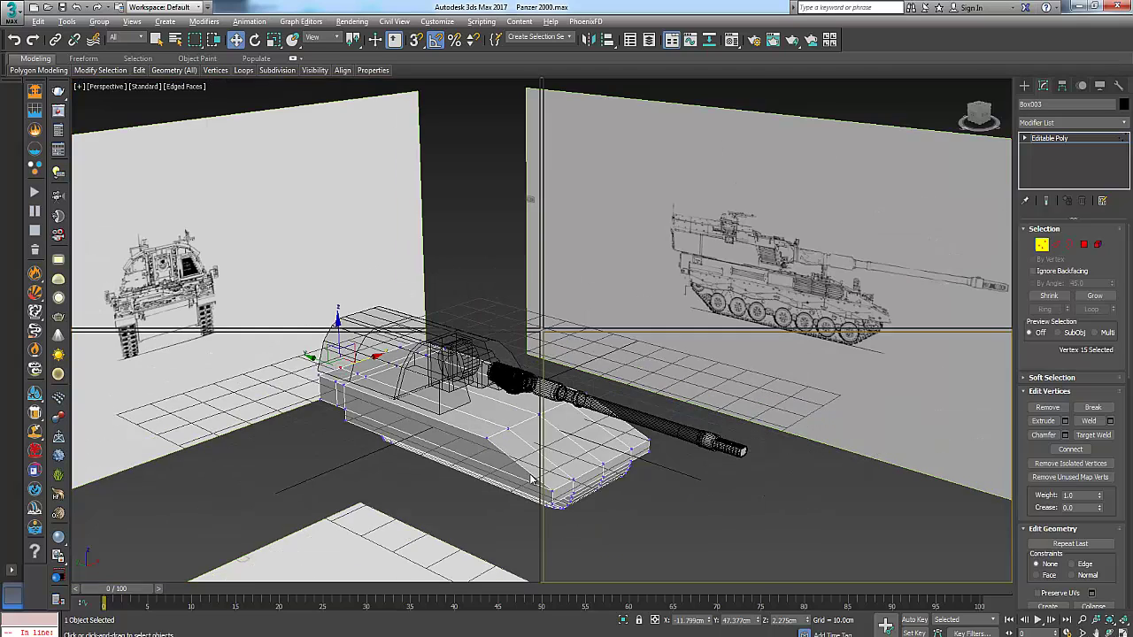
Show all four viewports, leave vertex editing, select the whole hull and frame it in every view.
key("alt+w")
left_click(825, 554)
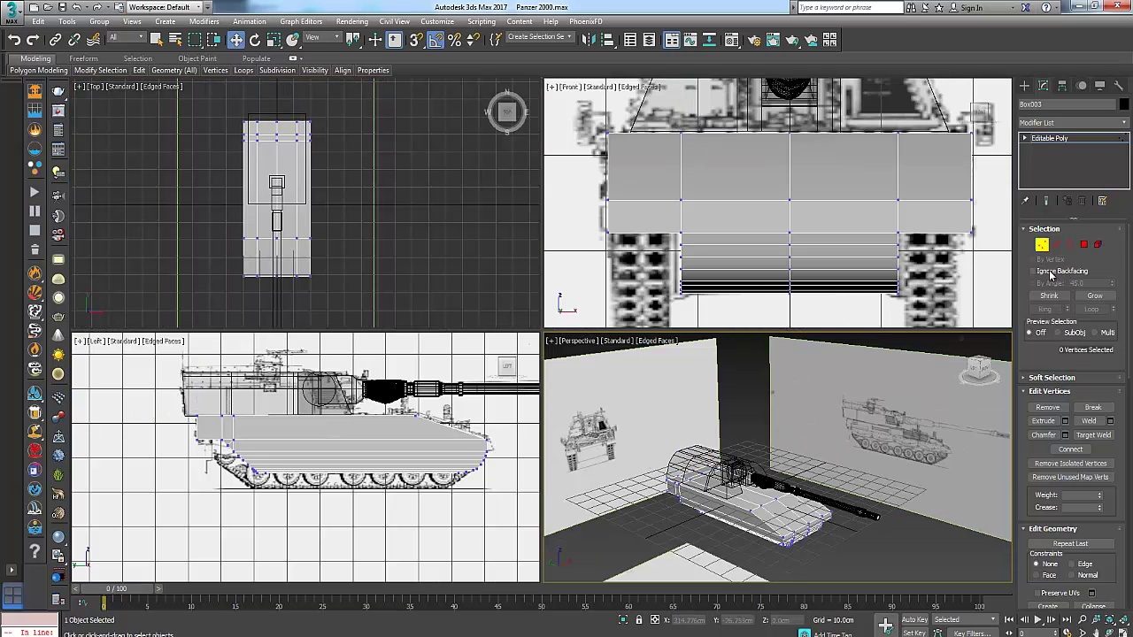
left_click(1041, 245)
left_click(851, 563)
scroll(819, 541, "up", 5)
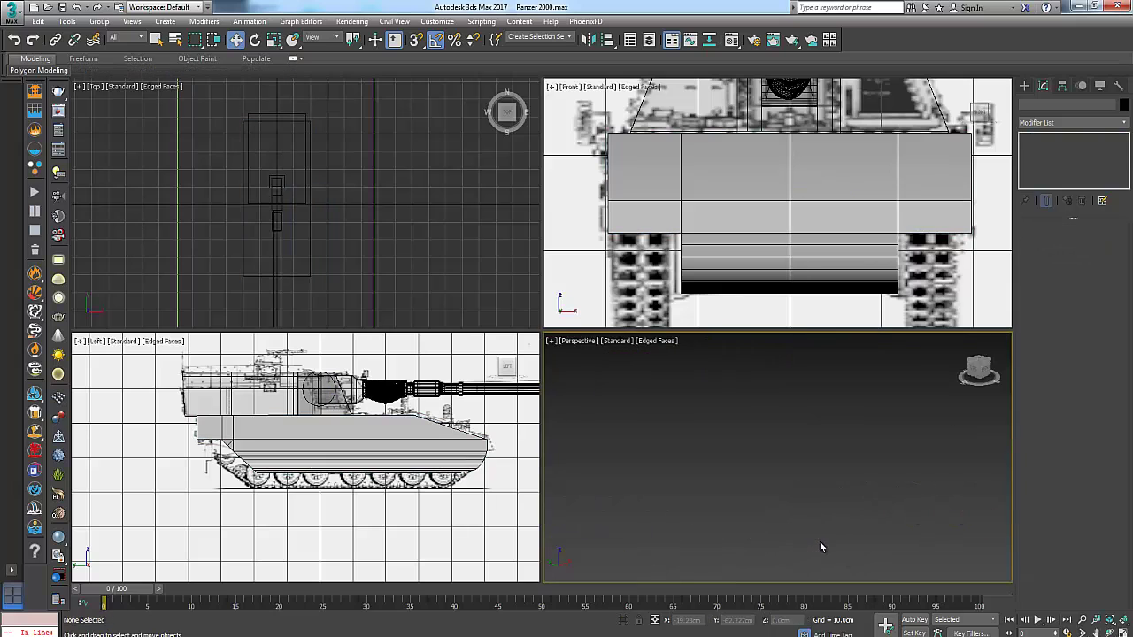
scroll(744, 491, "down", 2)
left_click(634, 427)
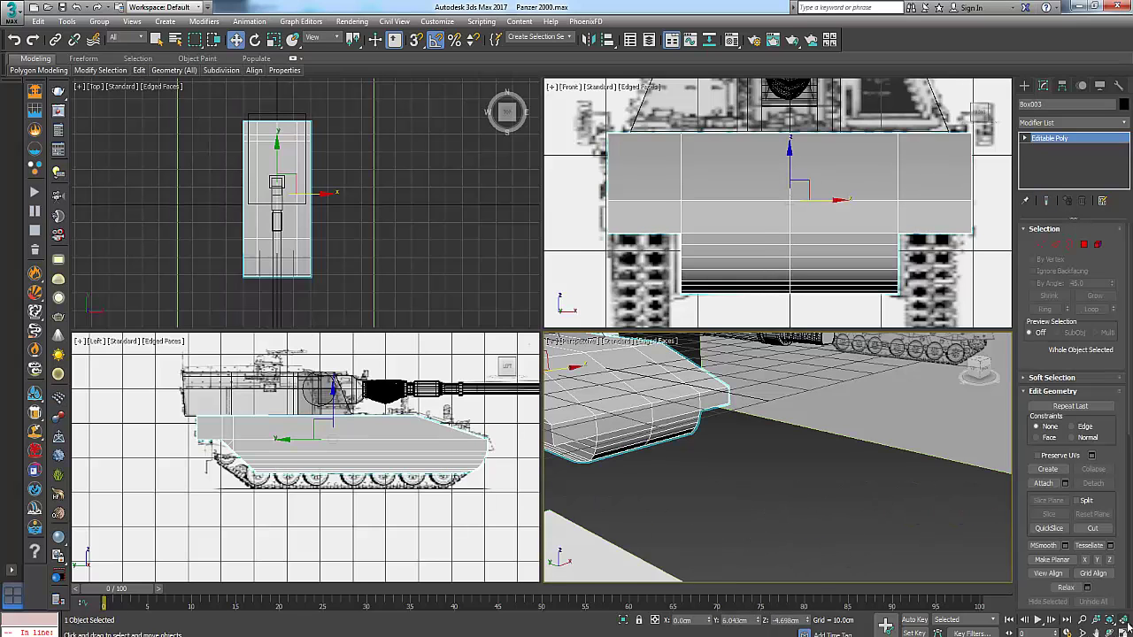
left_click(1125, 622)
scroll(732, 233, "down", 2)
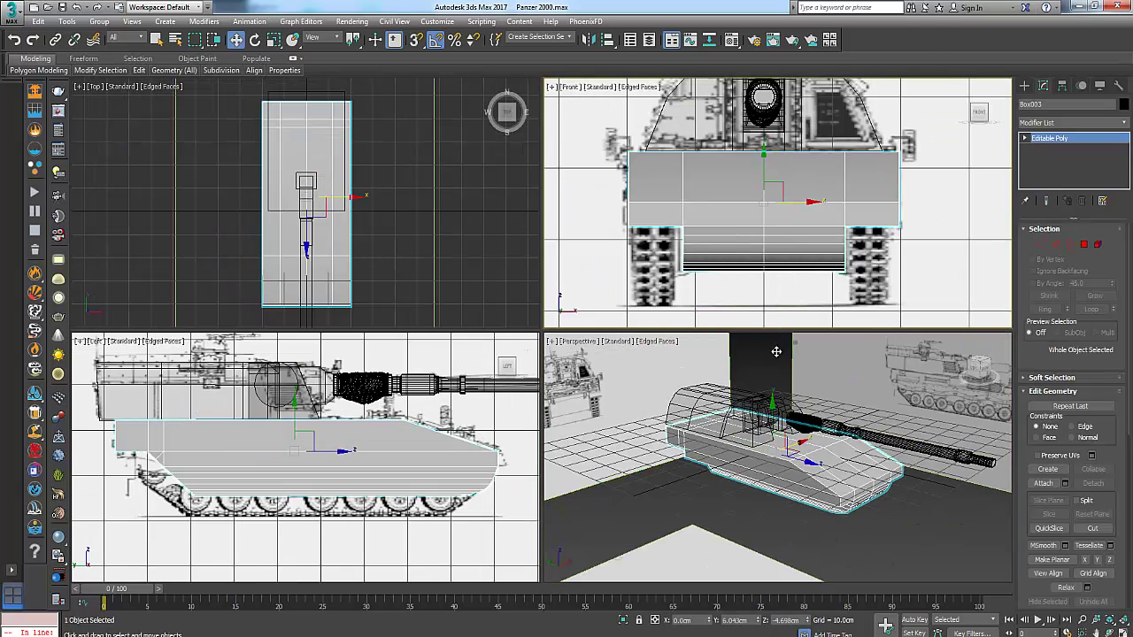
middle_click_drag(776, 351, 824, 507, "alt")
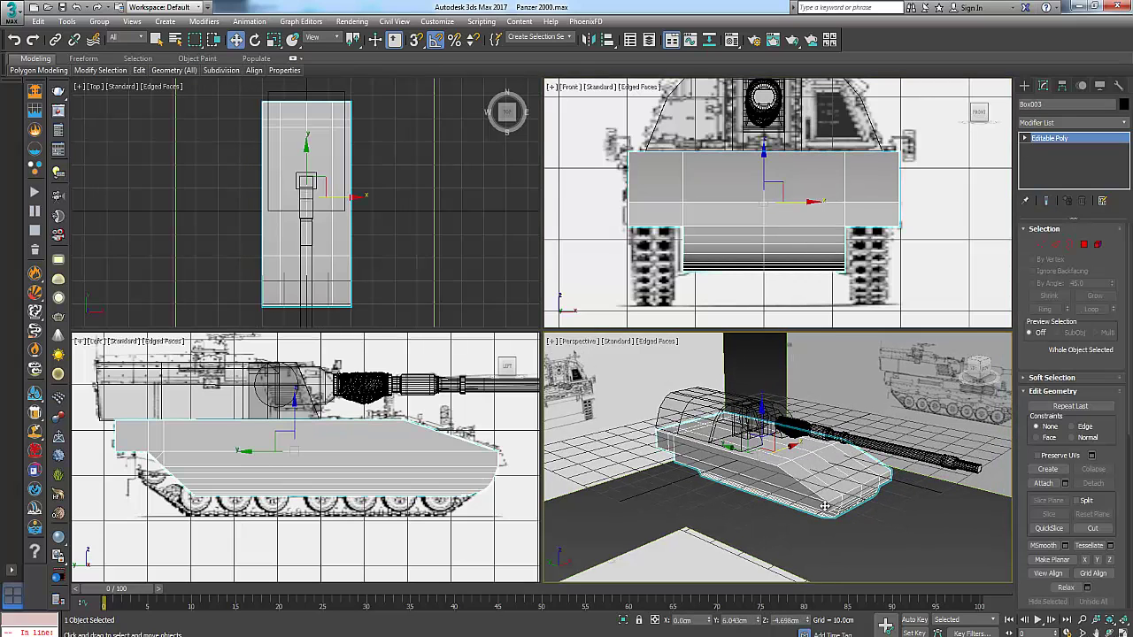
Assign the see-through 05 - Default material to the whole hull and deselect it.
left_click(732, 40)
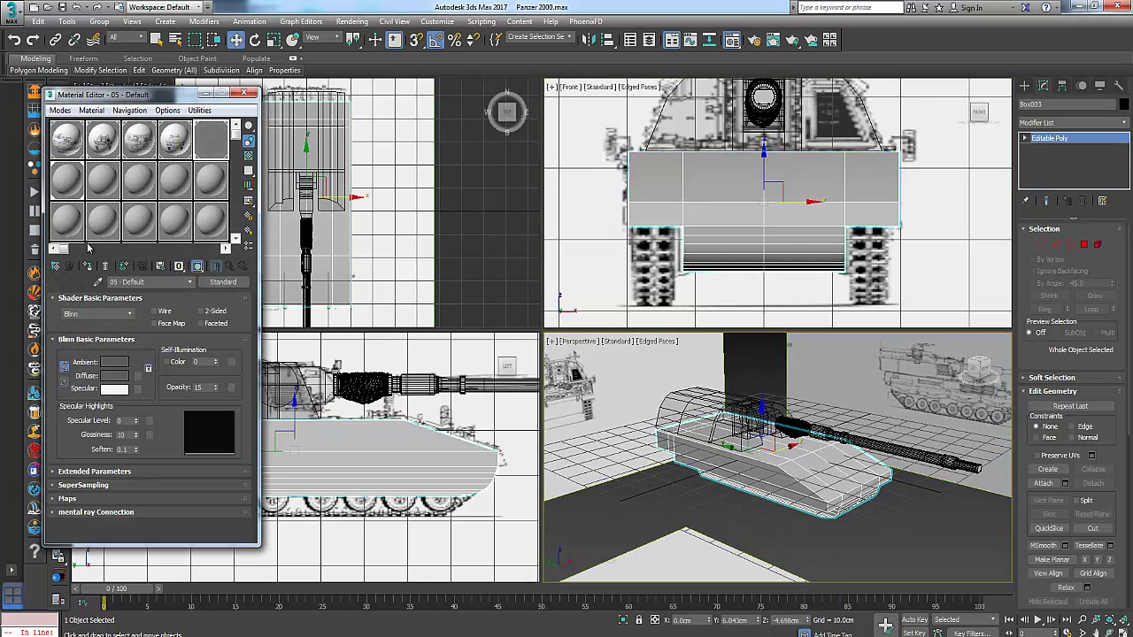
left_click(243, 93)
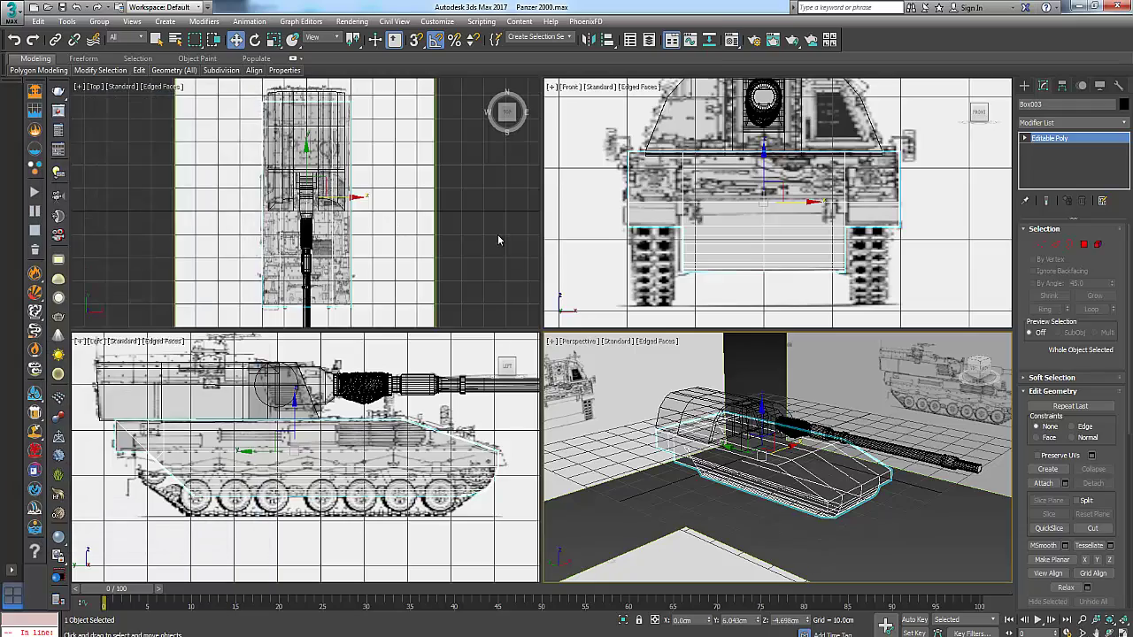
left_click(498, 239)
Examine the transparent hull together with the turret and gun in an enlarged Perspective view.
middle_click_drag(809, 502, 804, 514, "alt")
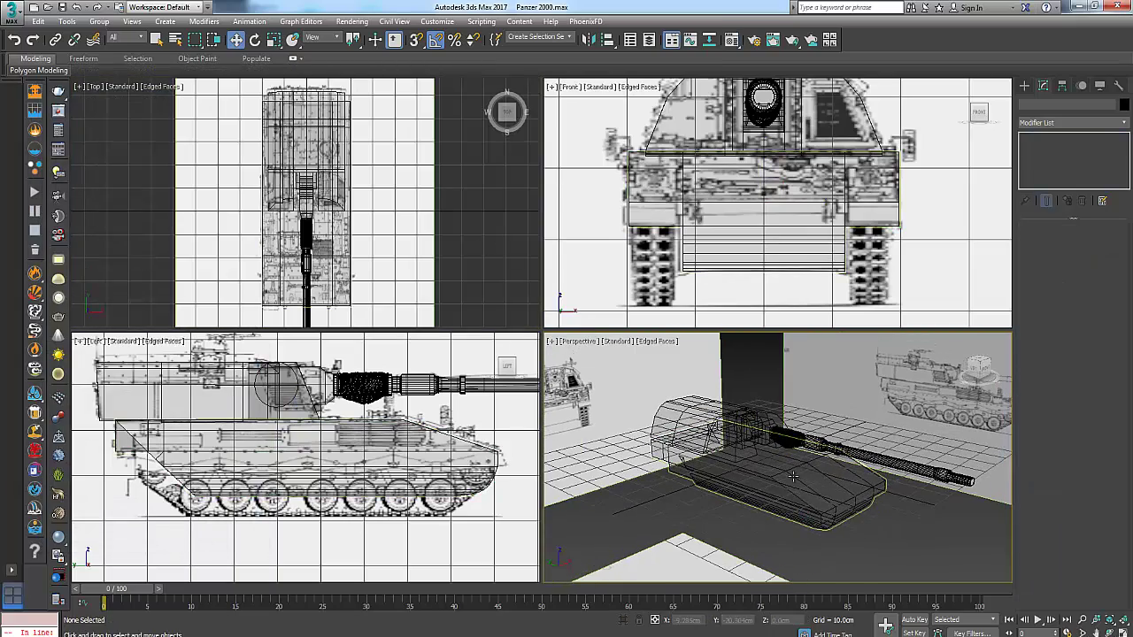
scroll(796, 482, "up", 4)
key("alt+w")
scroll(787, 483, "down", 3)
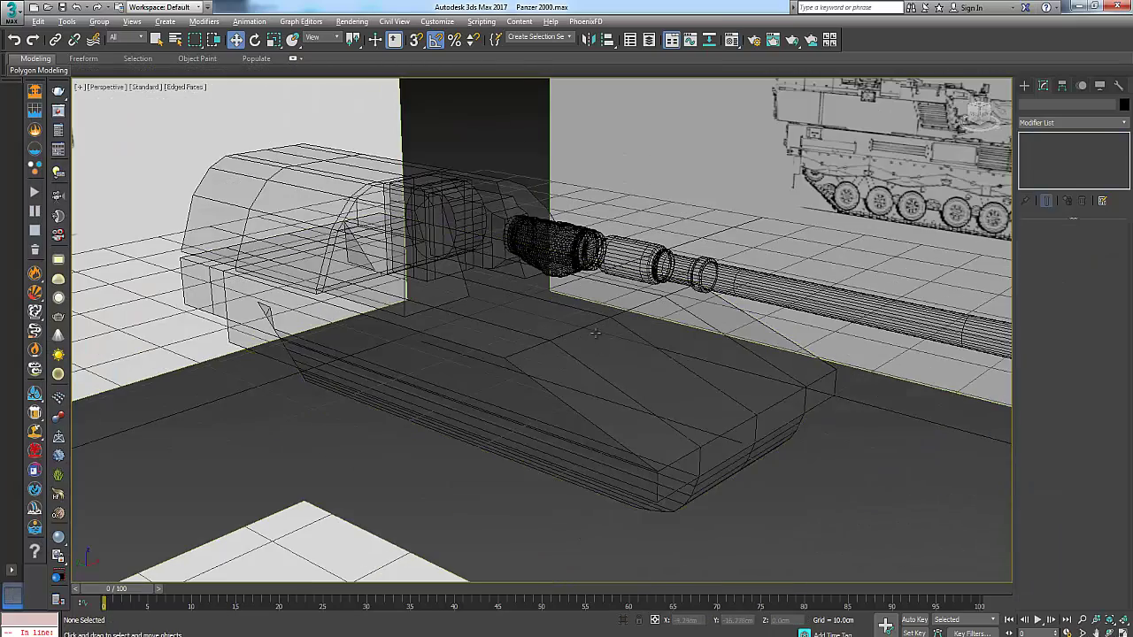
middle_click_drag(788, 483, 599, 390, "alt")
scroll(590, 362, "down", 3)
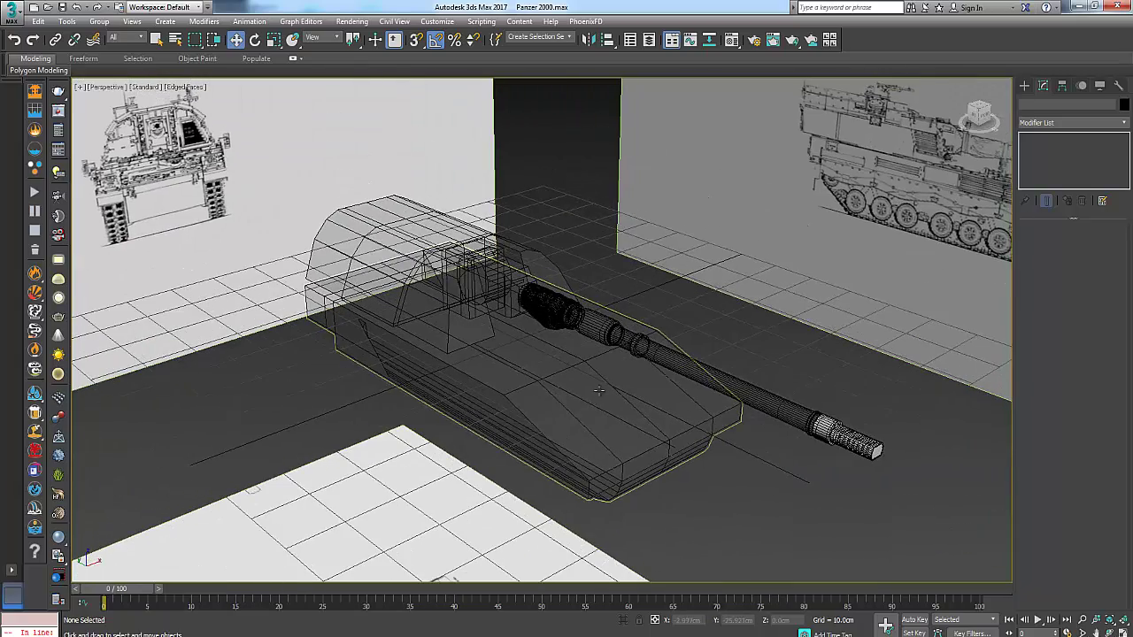